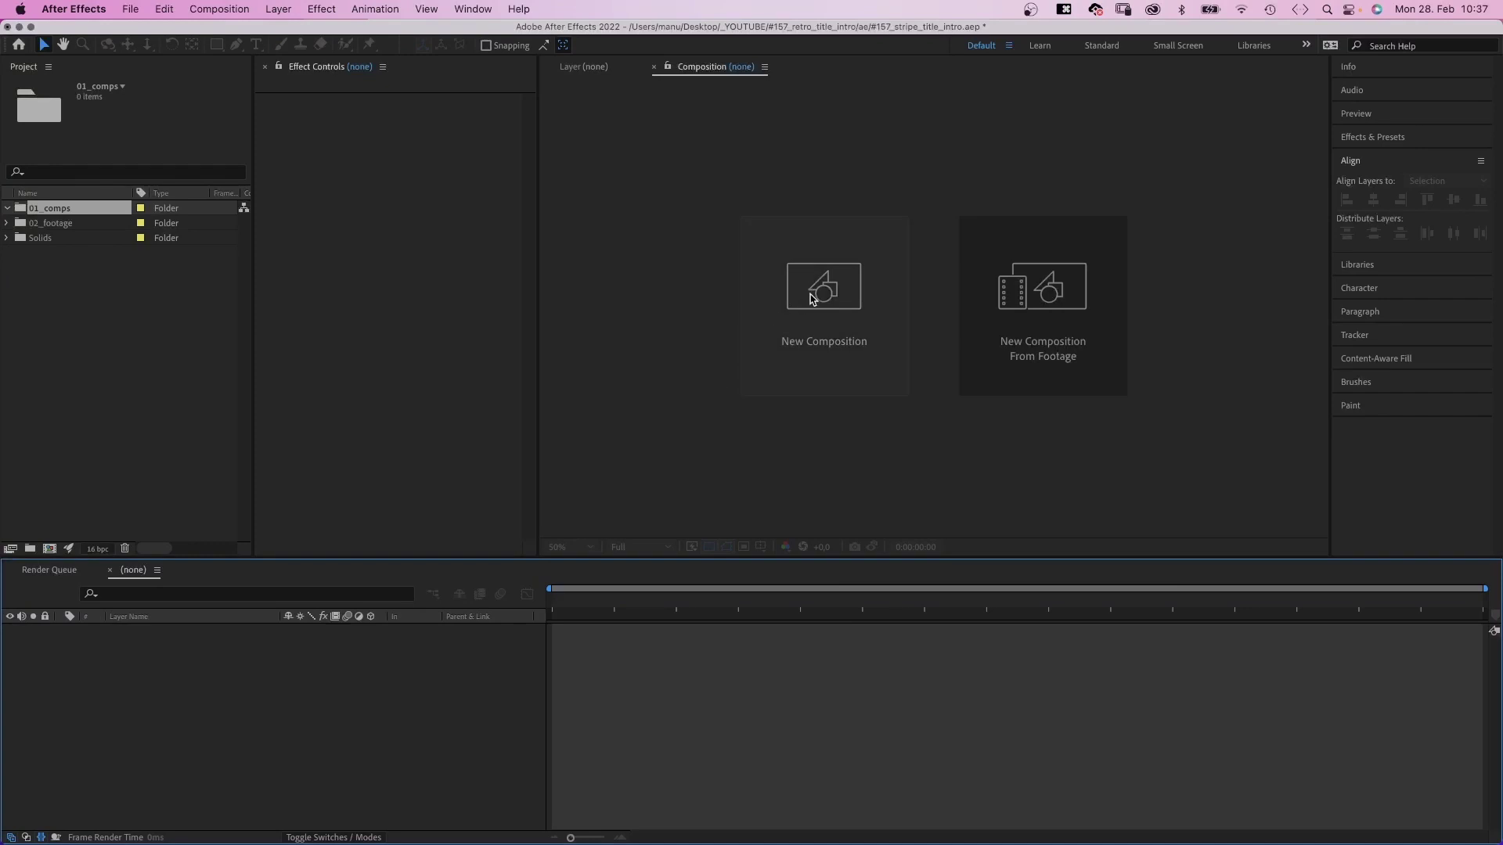
Create a new composition named title_animation
{"action": "left_click", "coordinate": [812, 298]}
{"action": "type", "text": "title"}
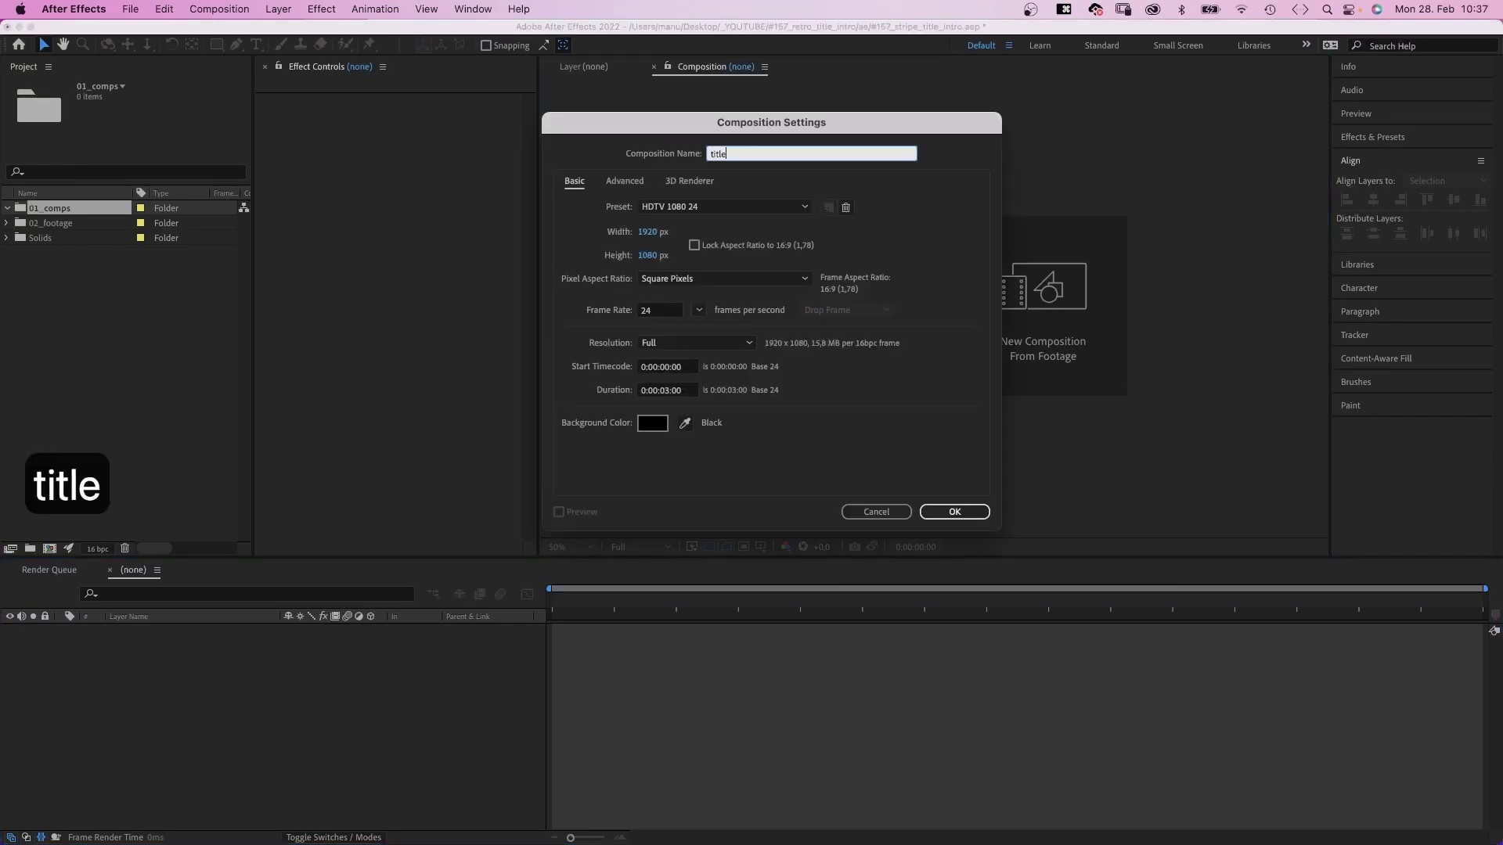
{"action": "type", "text": "_animation"}
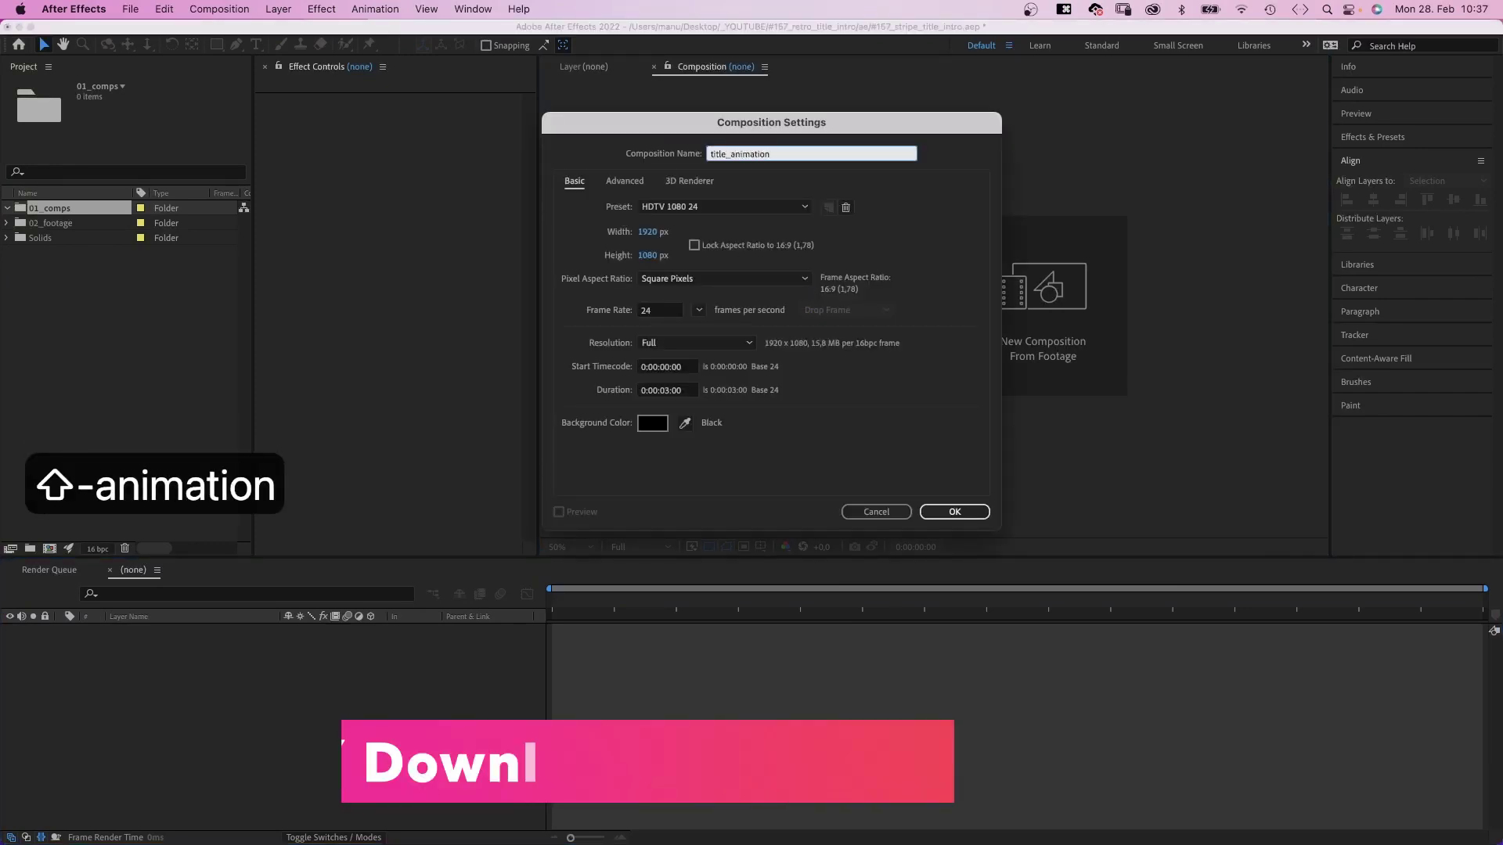
{"action": "key", "text": "Return"}
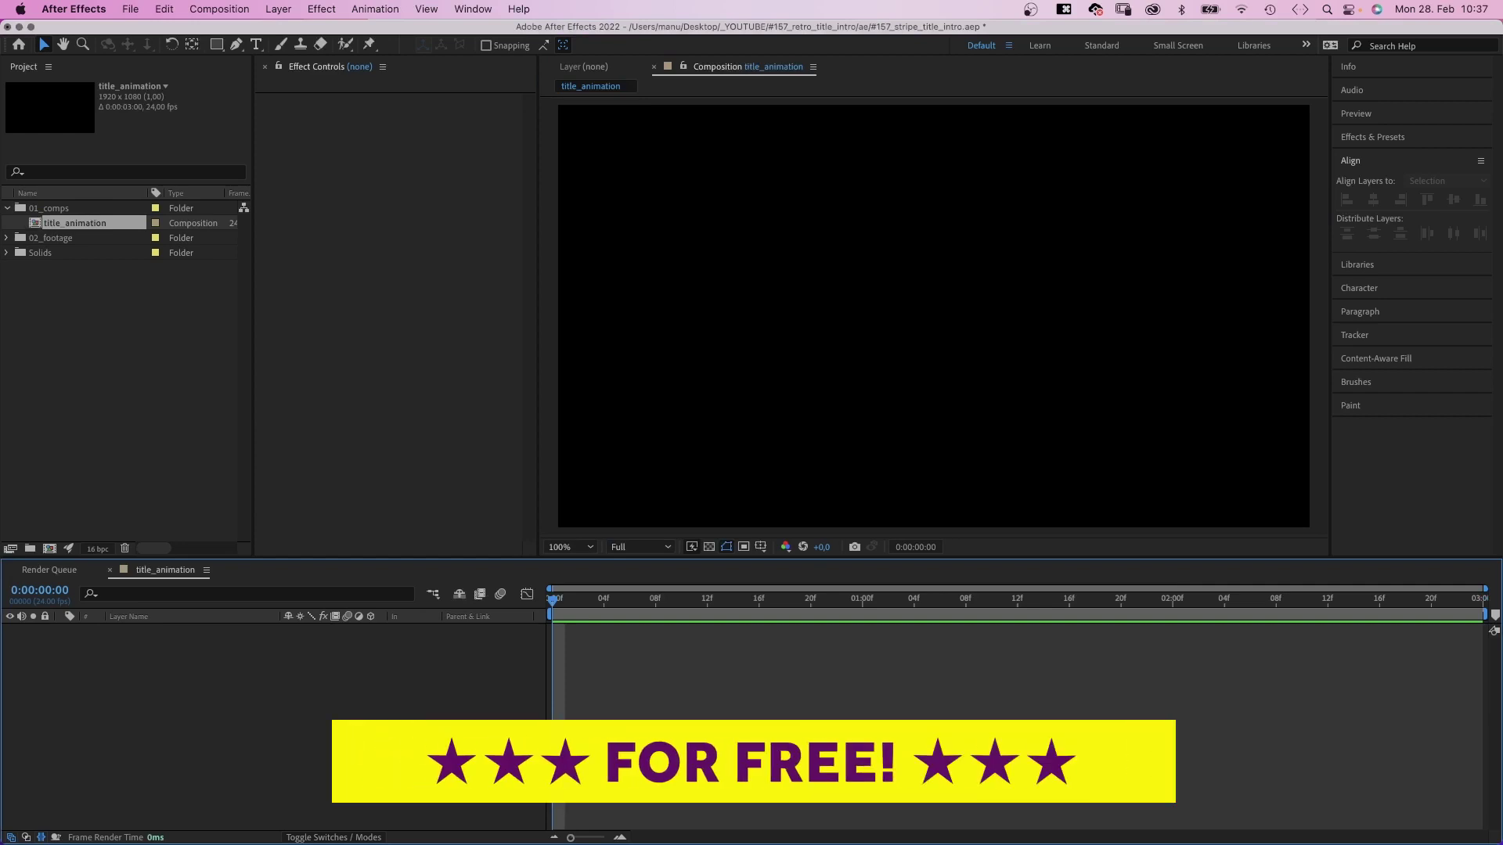
Add a rectangle shape layer sized 80×1200 with no stroke
{"action": "double_click", "coordinate": [216, 47]}
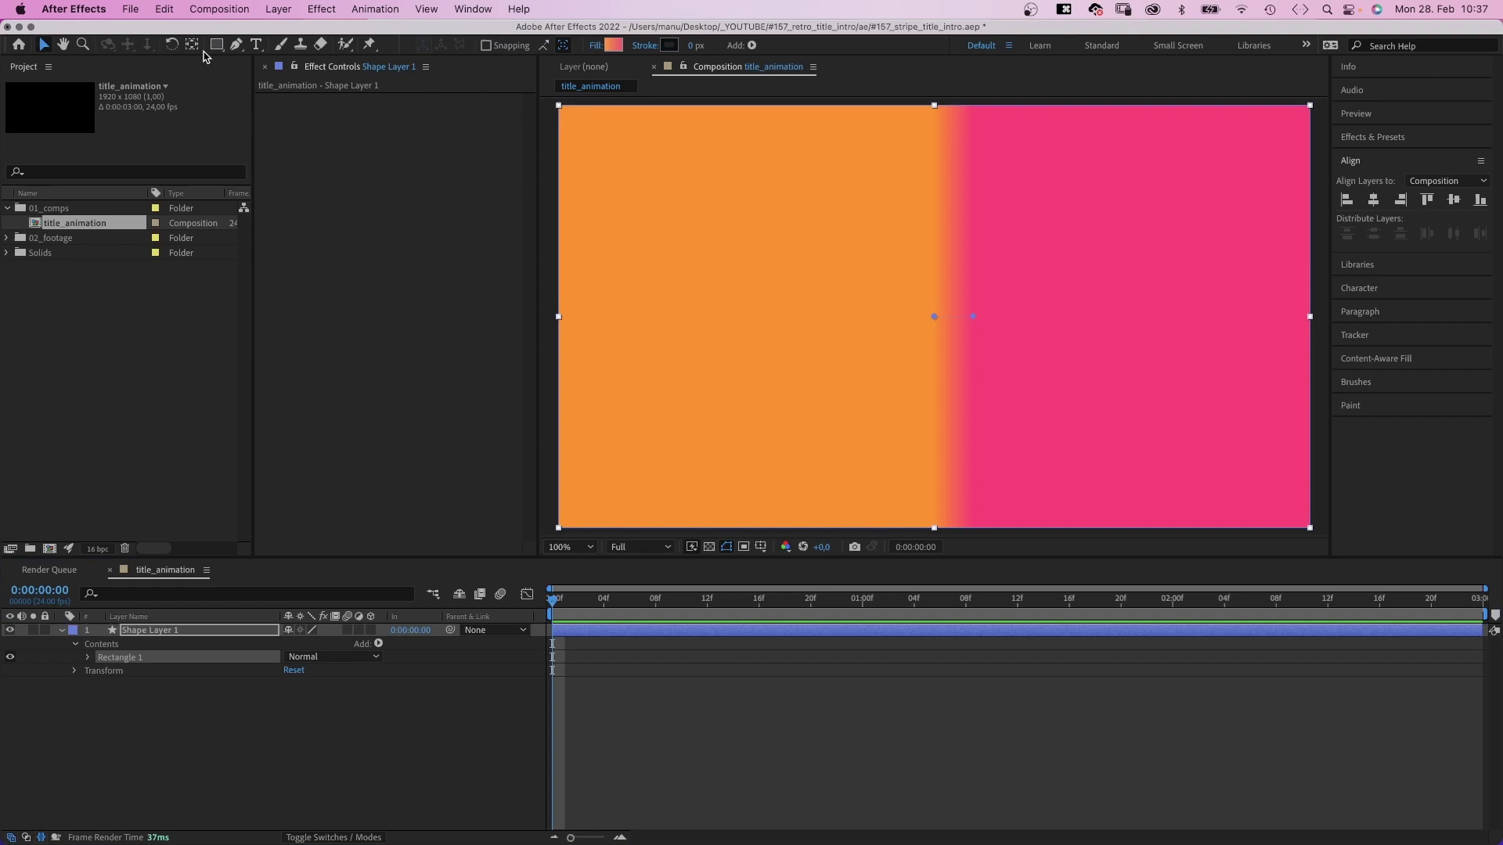
{"action": "left_click", "coordinate": [159, 633]}
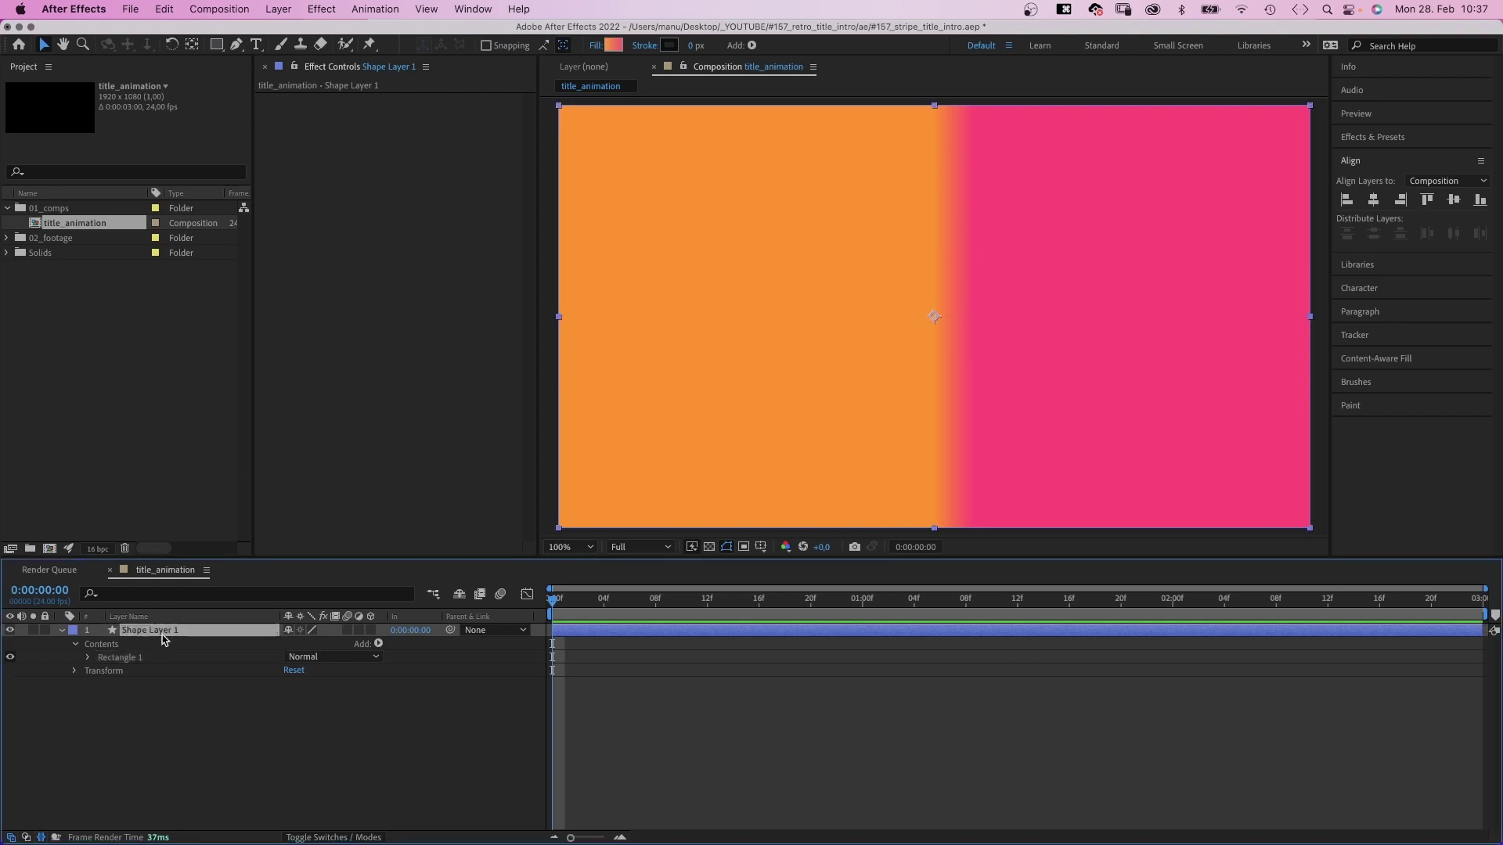
{"action": "left_click", "coordinate": [86, 658]}
{"action": "left_click", "coordinate": [100, 671]}
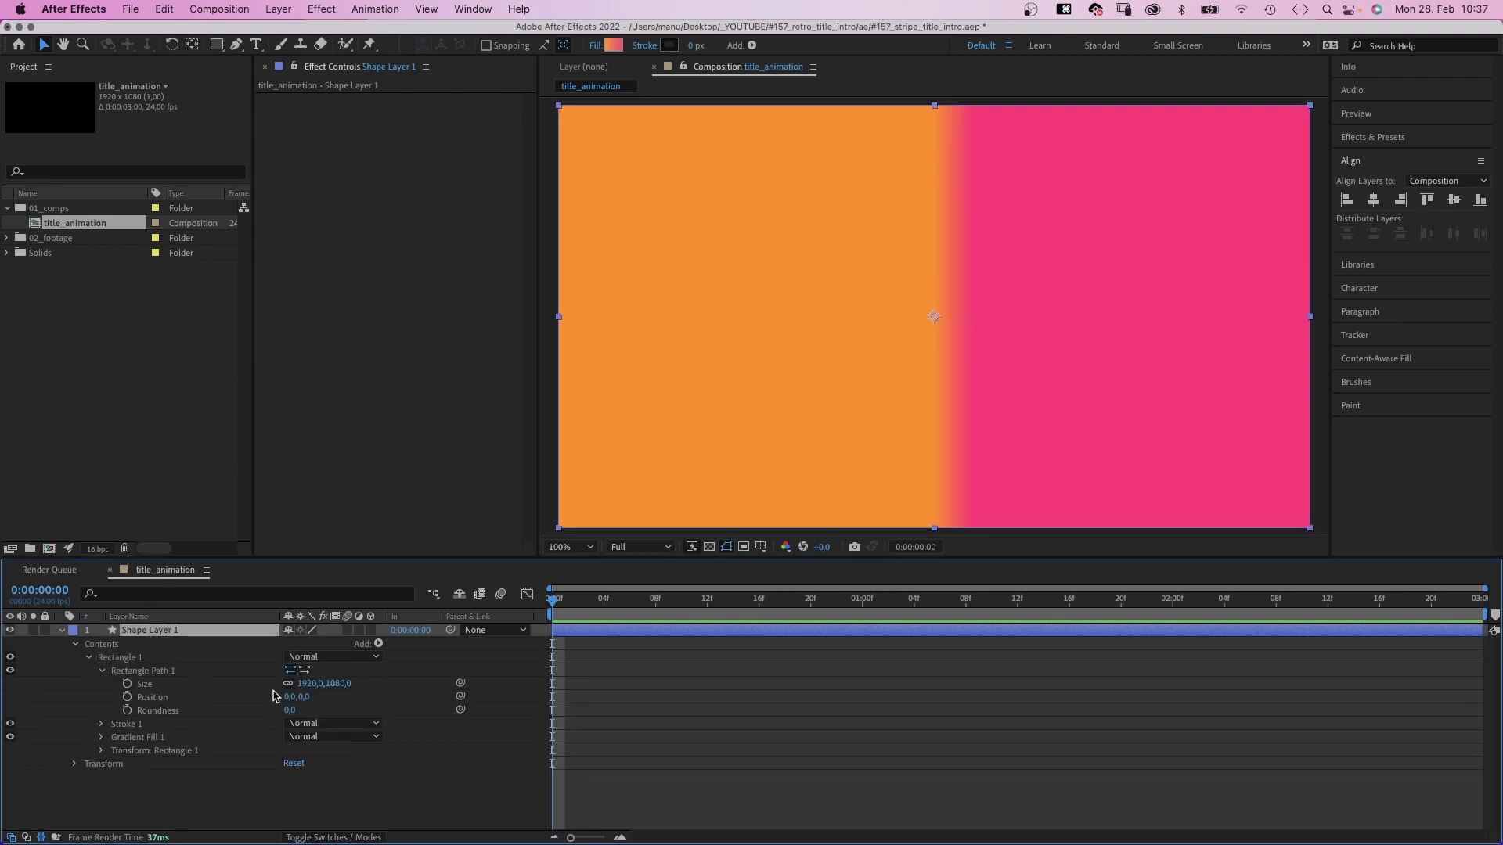
{"action": "type", "text": "80"}
{"action": "key", "text": "Tab"}
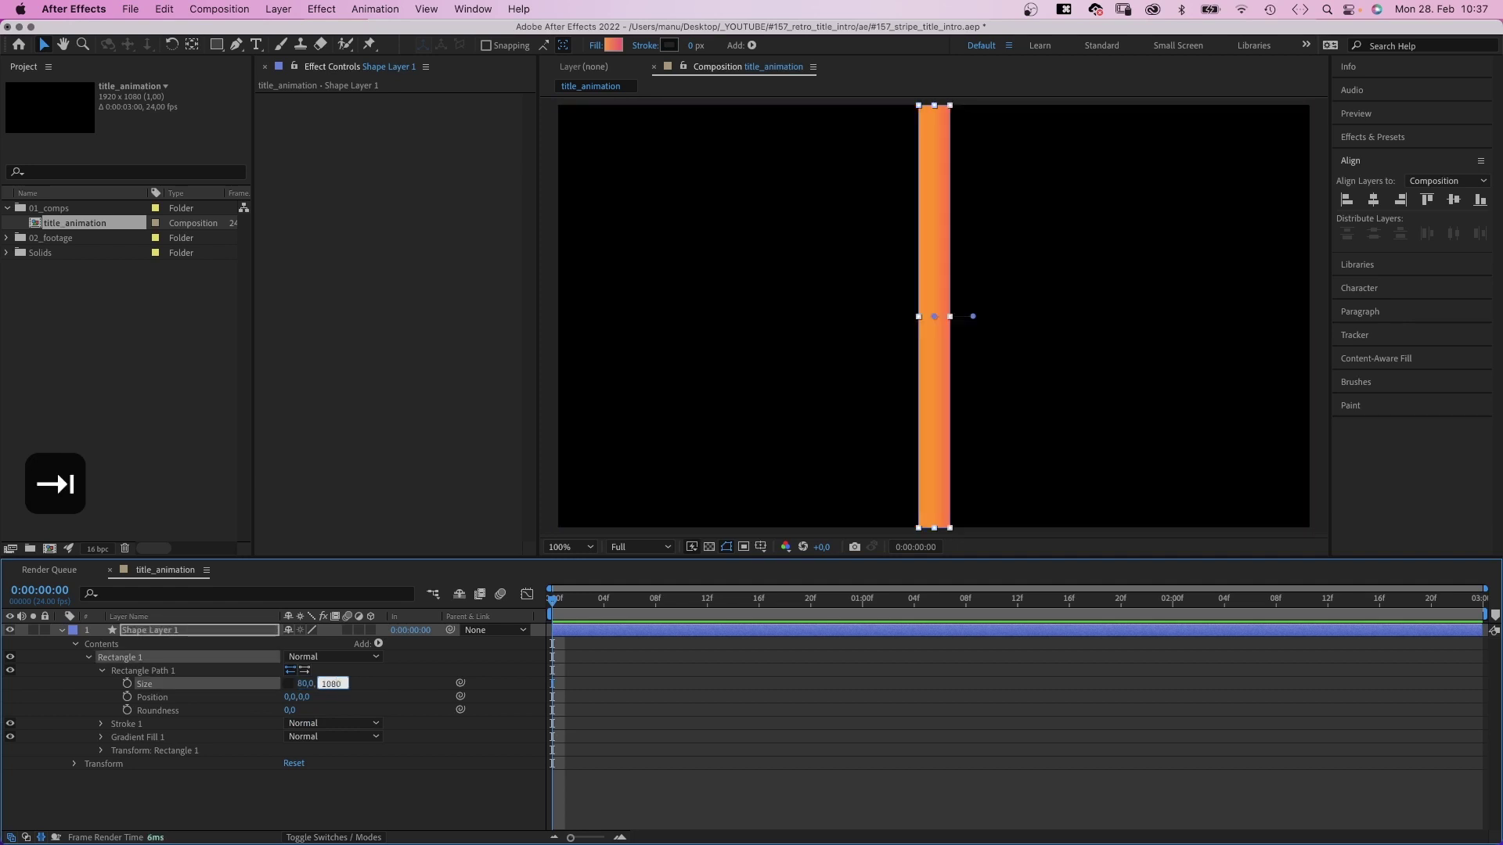
{"action": "type", "text": "1200"}
{"action": "key", "text": "Return"}
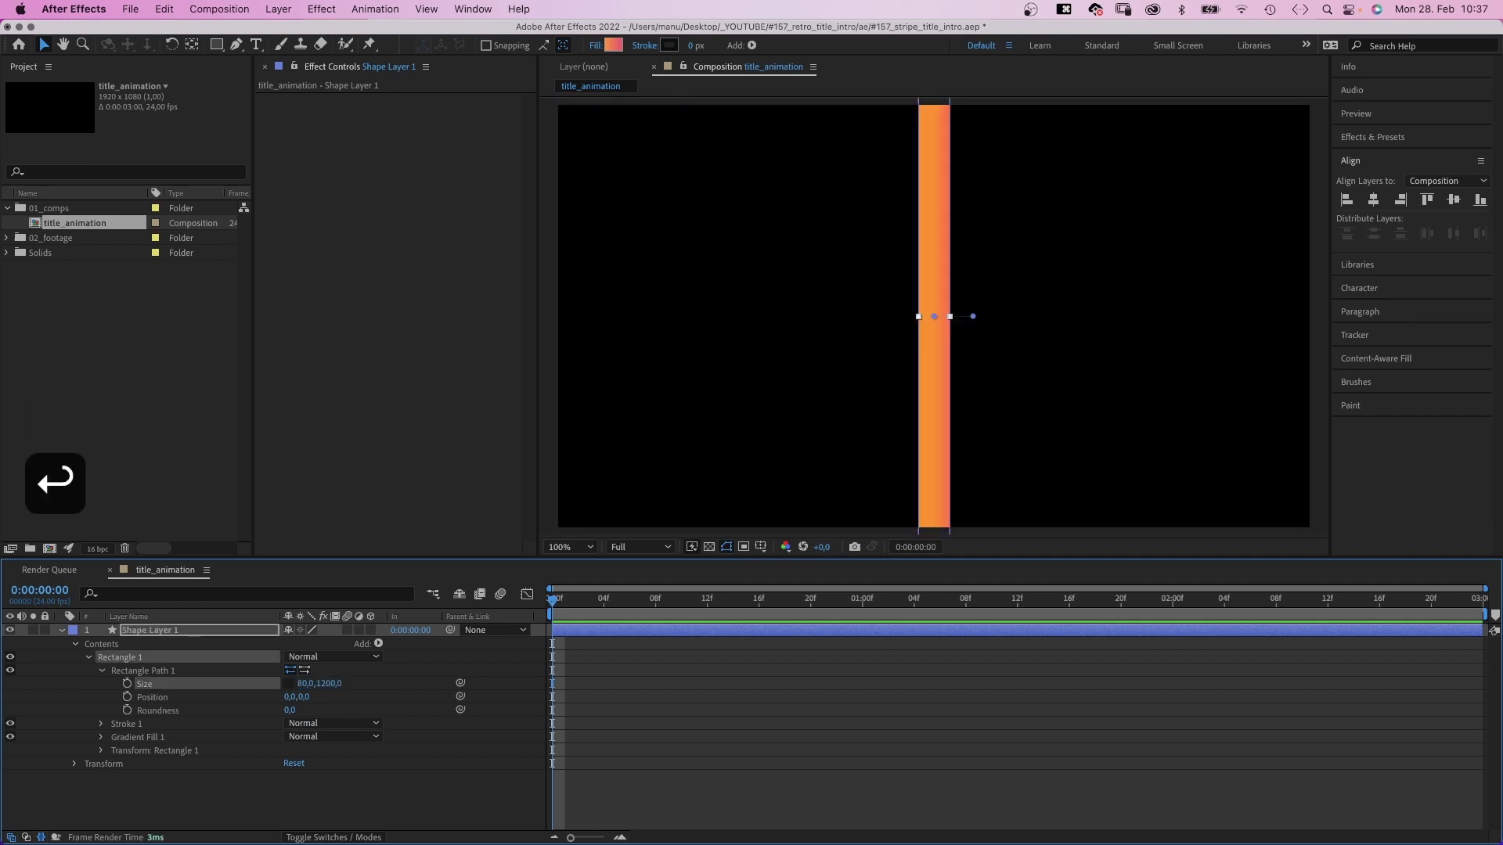
{"action": "left_click", "coordinate": [646, 46]}
{"action": "left_click", "coordinate": [580, 148]}
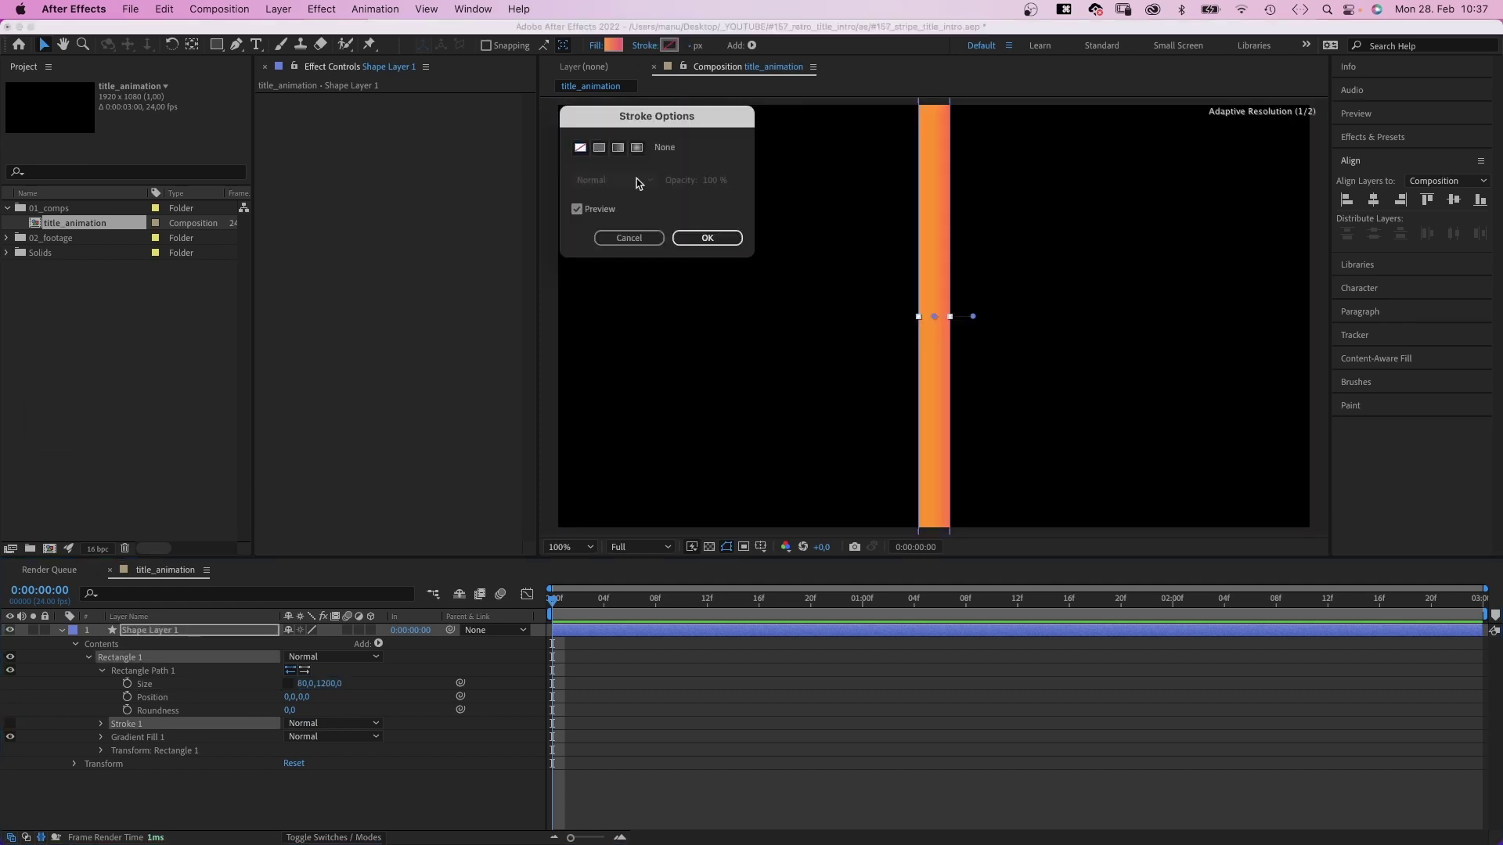
Fill the stripe with a linear gradient from yellow-orange FFB844 to pink FF375F
{"action": "left_click", "coordinate": [682, 239]}
{"action": "left_click", "coordinate": [594, 47]}
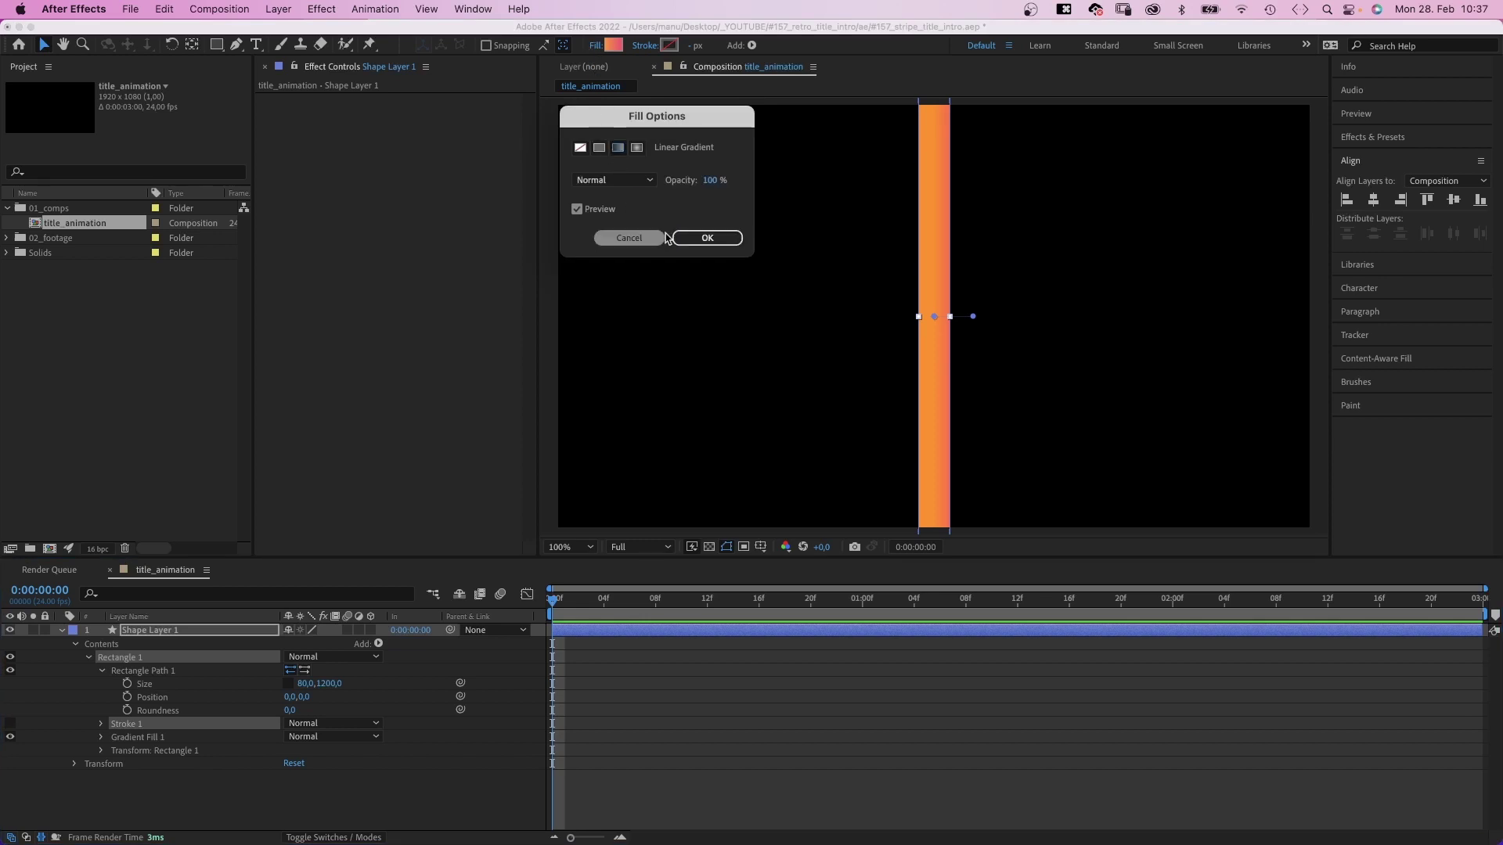
{"action": "left_click", "coordinate": [706, 238]}
{"action": "left_click", "coordinate": [612, 45]}
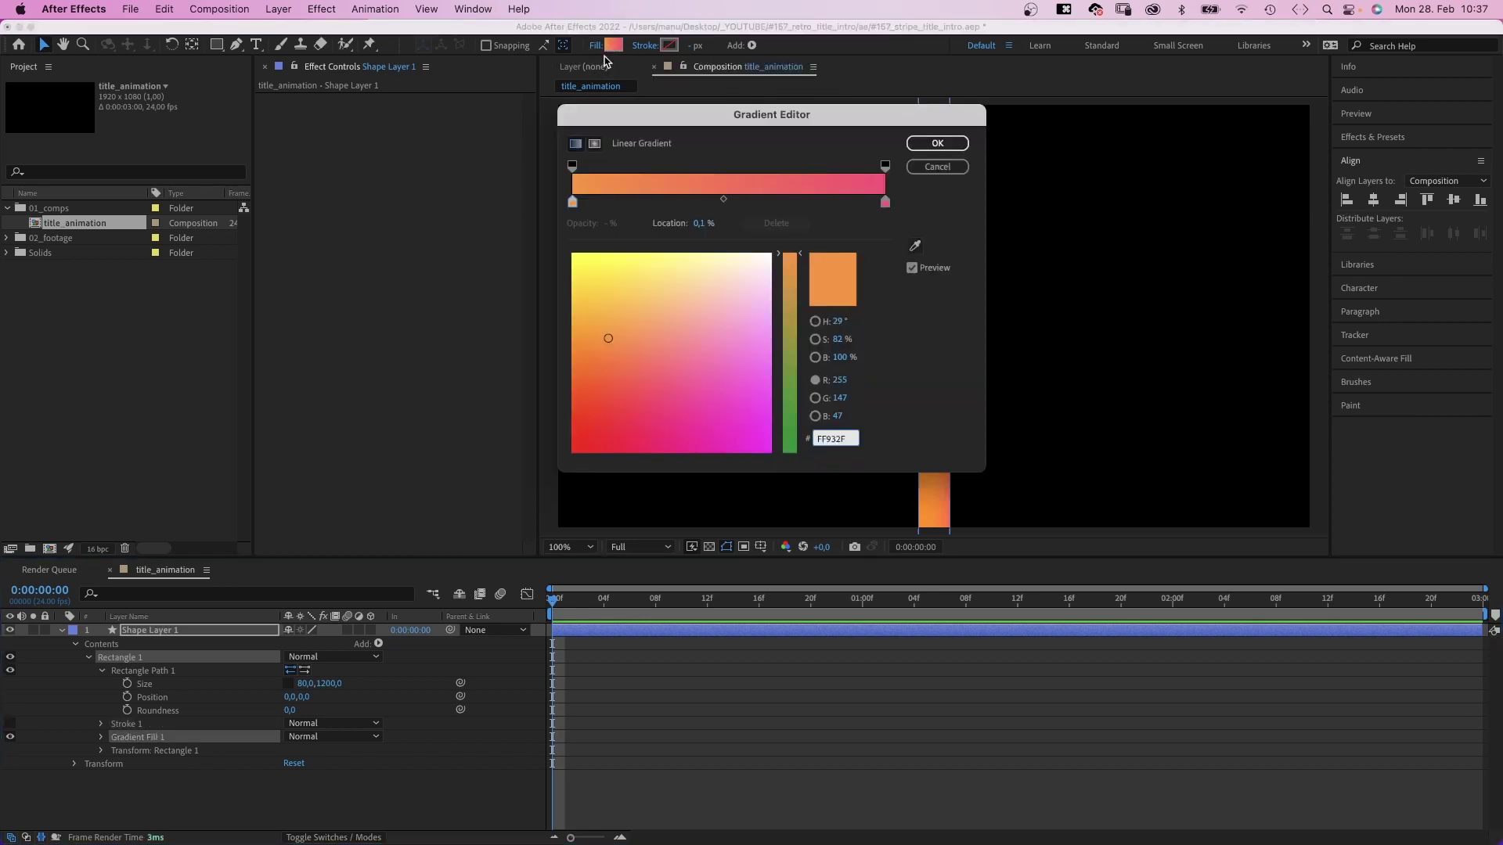
{"action": "left_click_drag", "start_coordinate": [618, 315], "coordinate": [624, 309]}
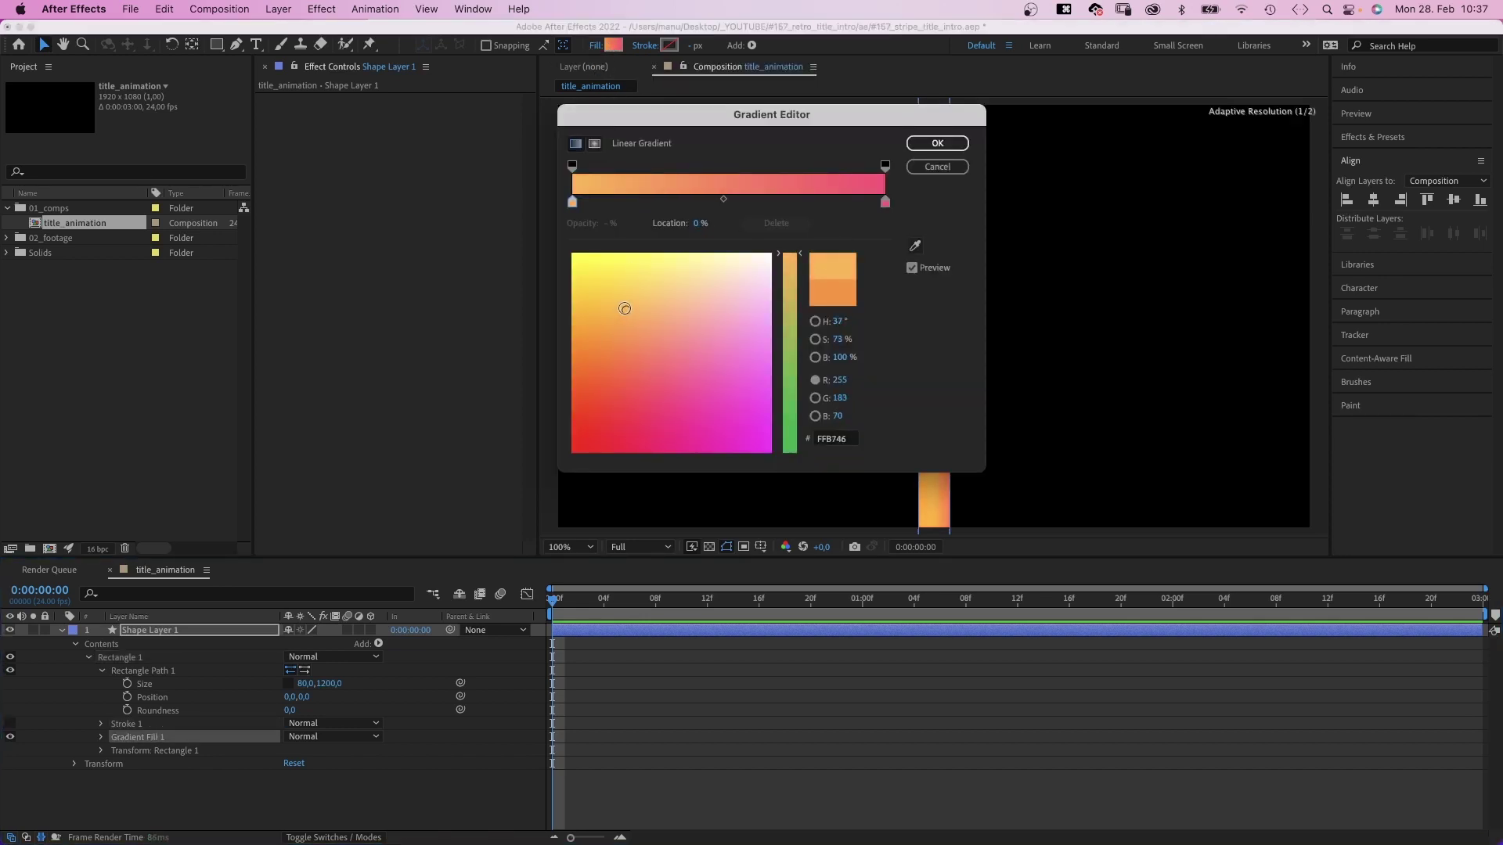
{"action": "left_click", "coordinate": [885, 203]}
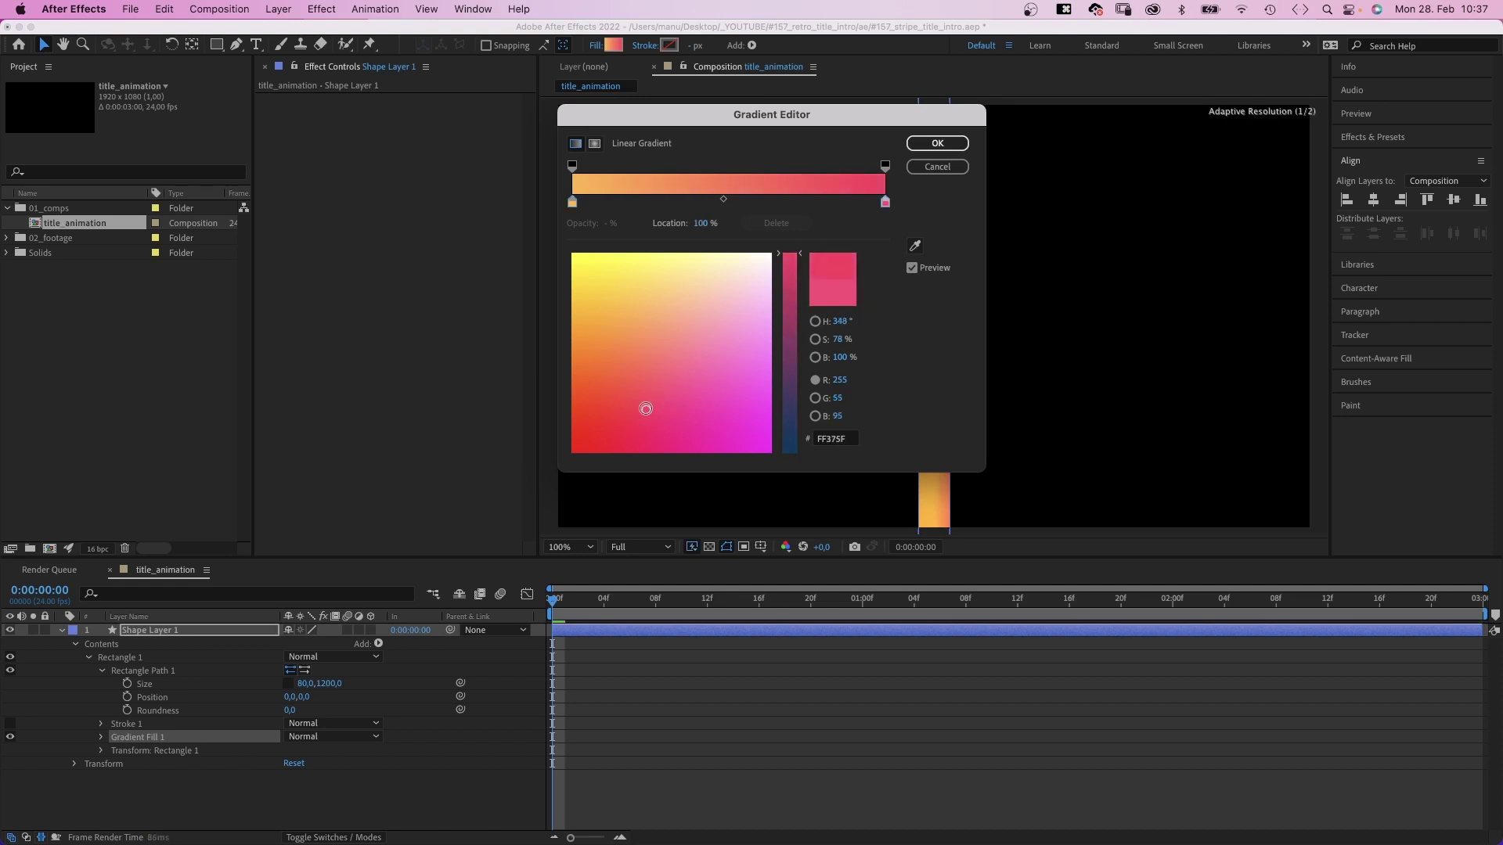
{"action": "left_click", "coordinate": [935, 144]}
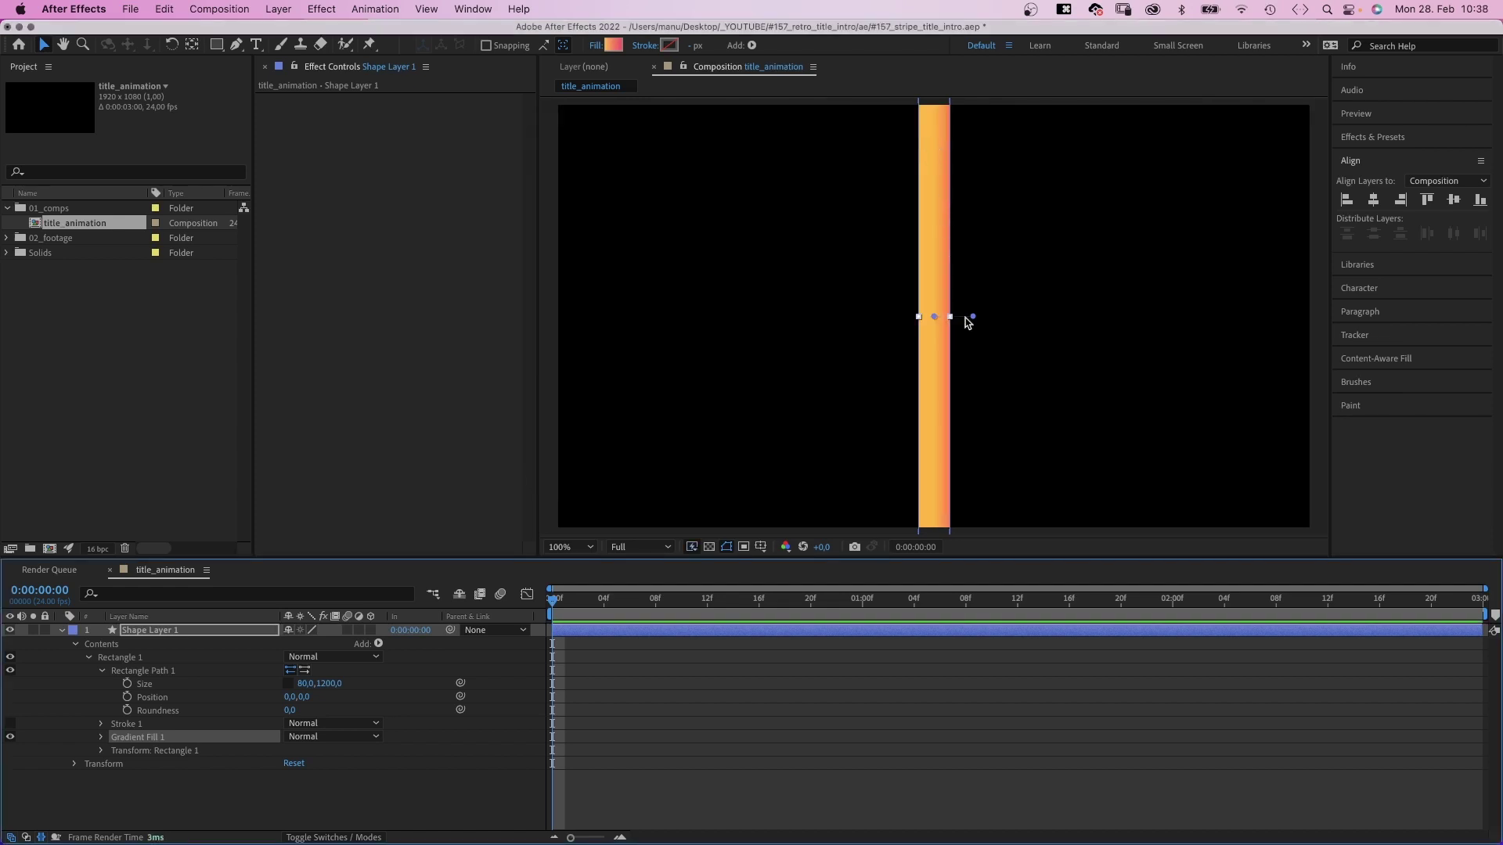
Align the gradient to run vertically from the top of the stripe to its bottom
{"action": "left_click_drag", "start_coordinate": [974, 316], "coordinate": [931, 527]}
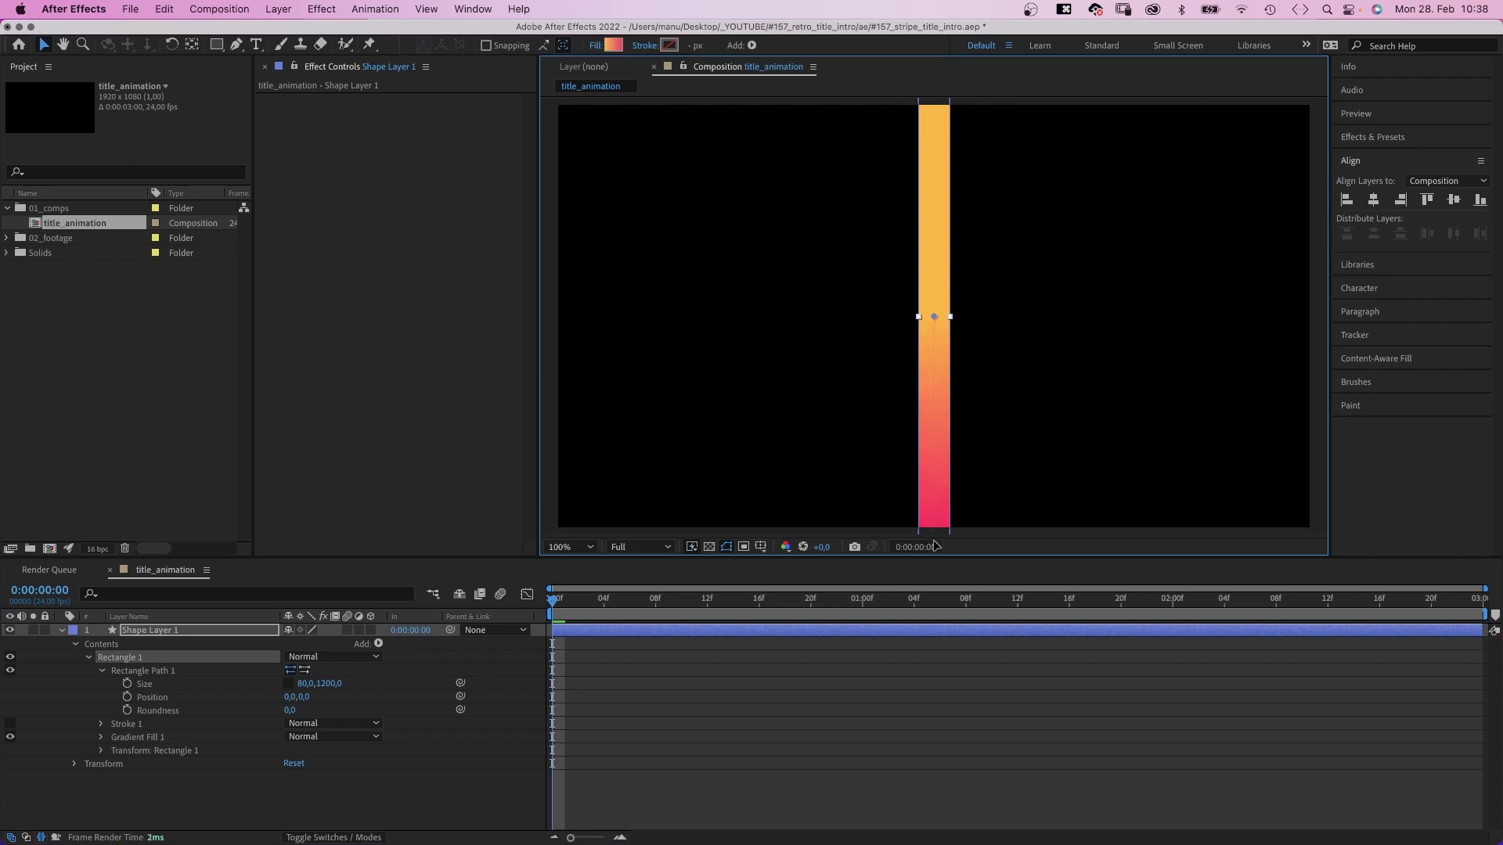
{"action": "key", "text": "comma"}
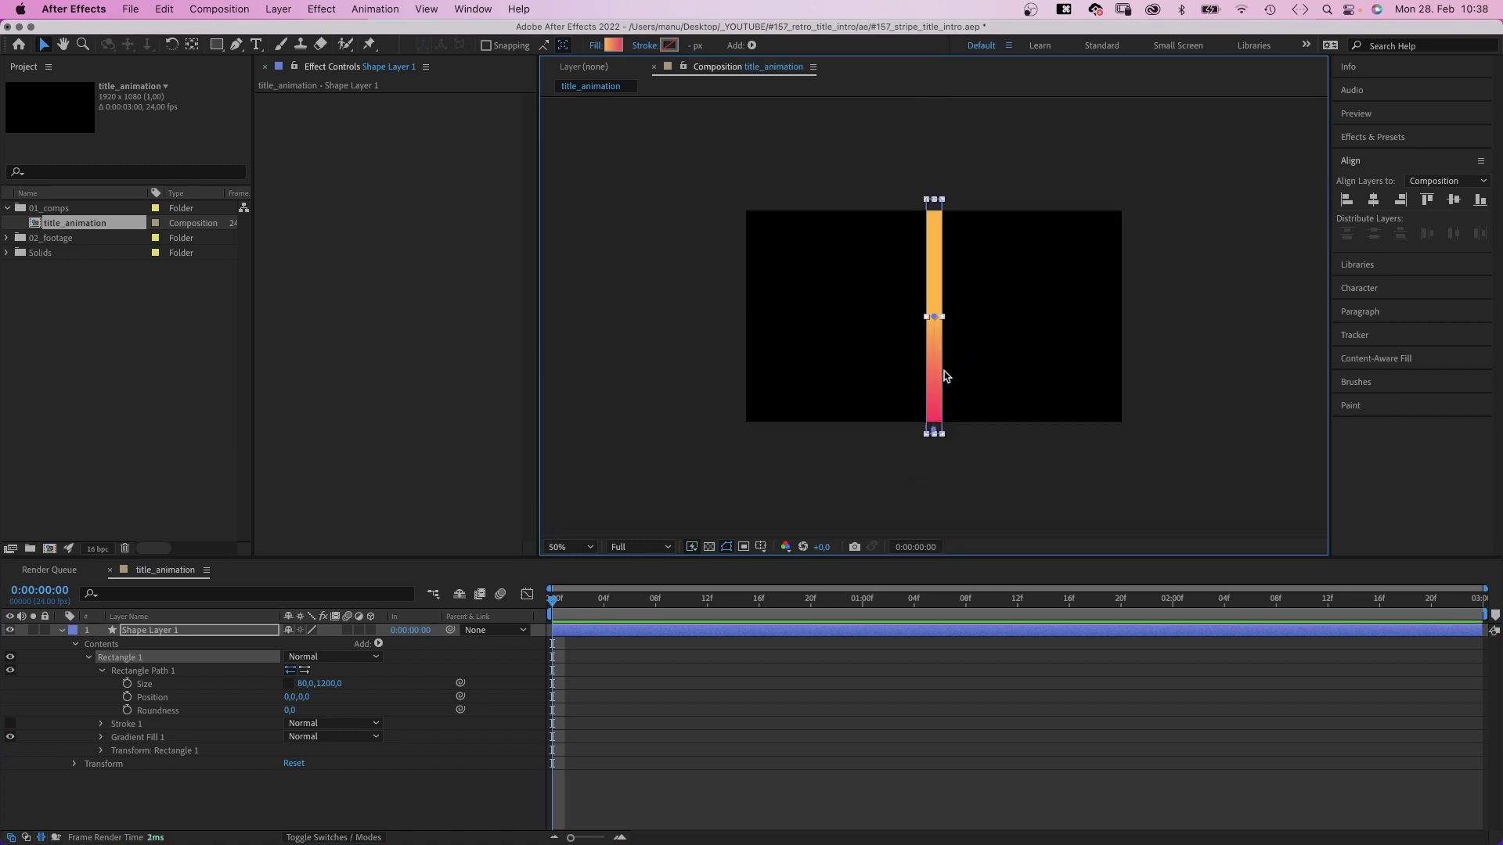
{"action": "left_click_drag", "start_coordinate": [938, 321], "coordinate": [932, 341]}
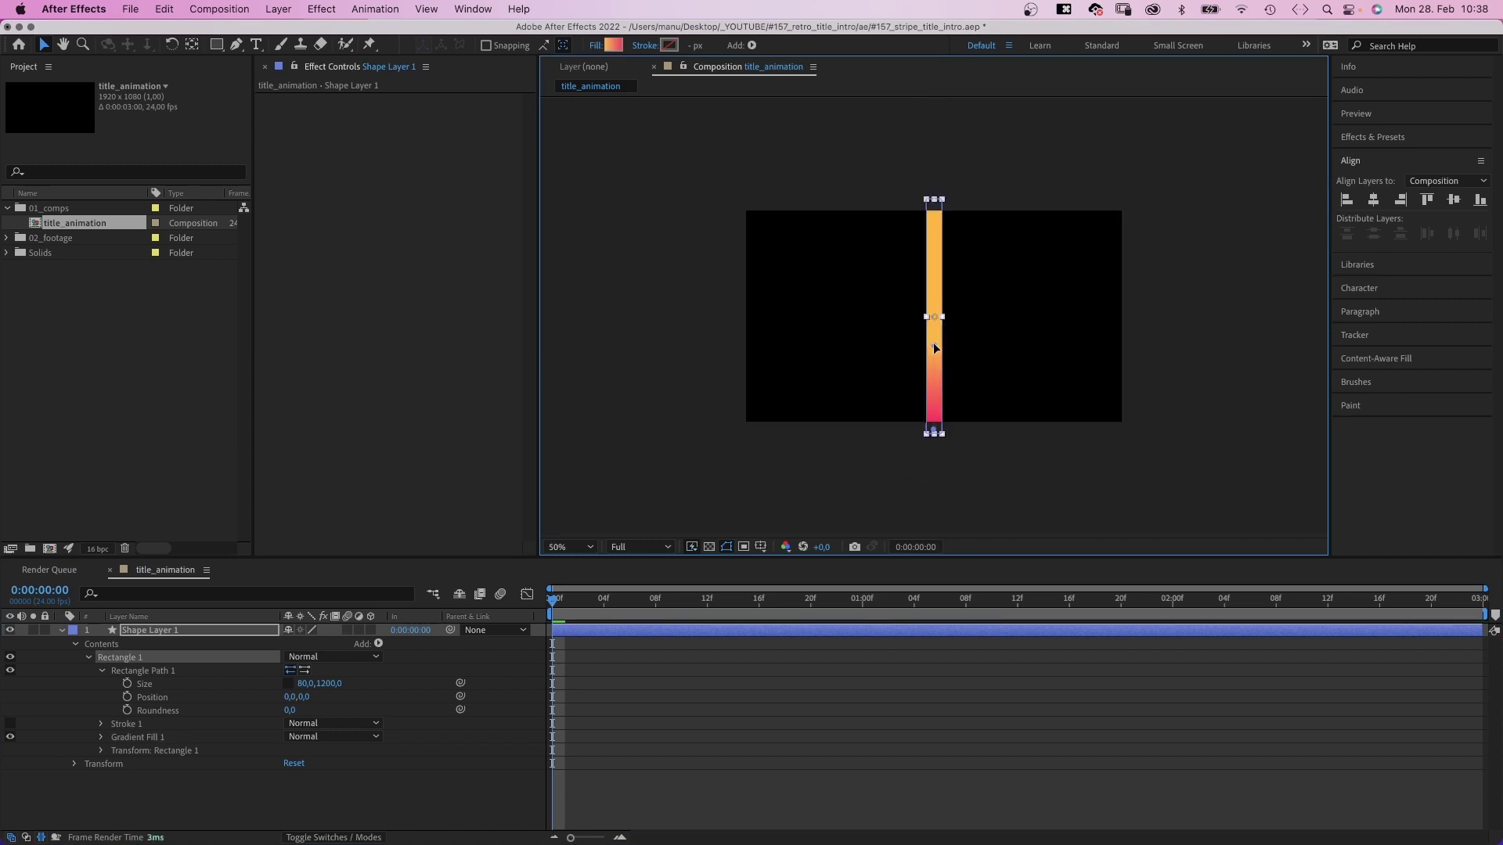
Rename the shape layer to stripe_back
{"action": "key", "text": "v"}
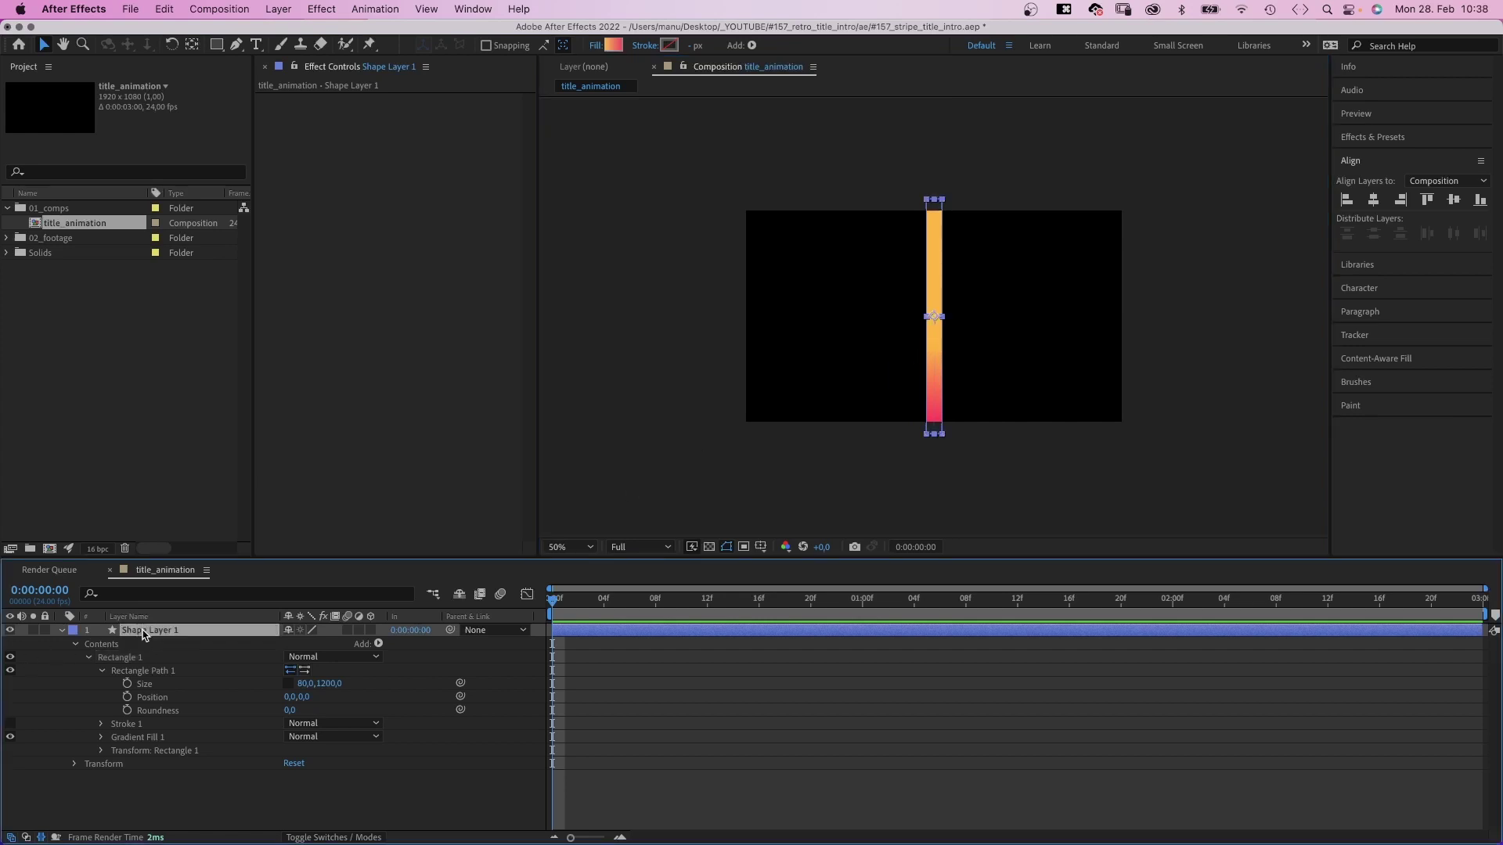
{"action": "key", "text": "Return"}
{"action": "type", "text": "stripe_back"}
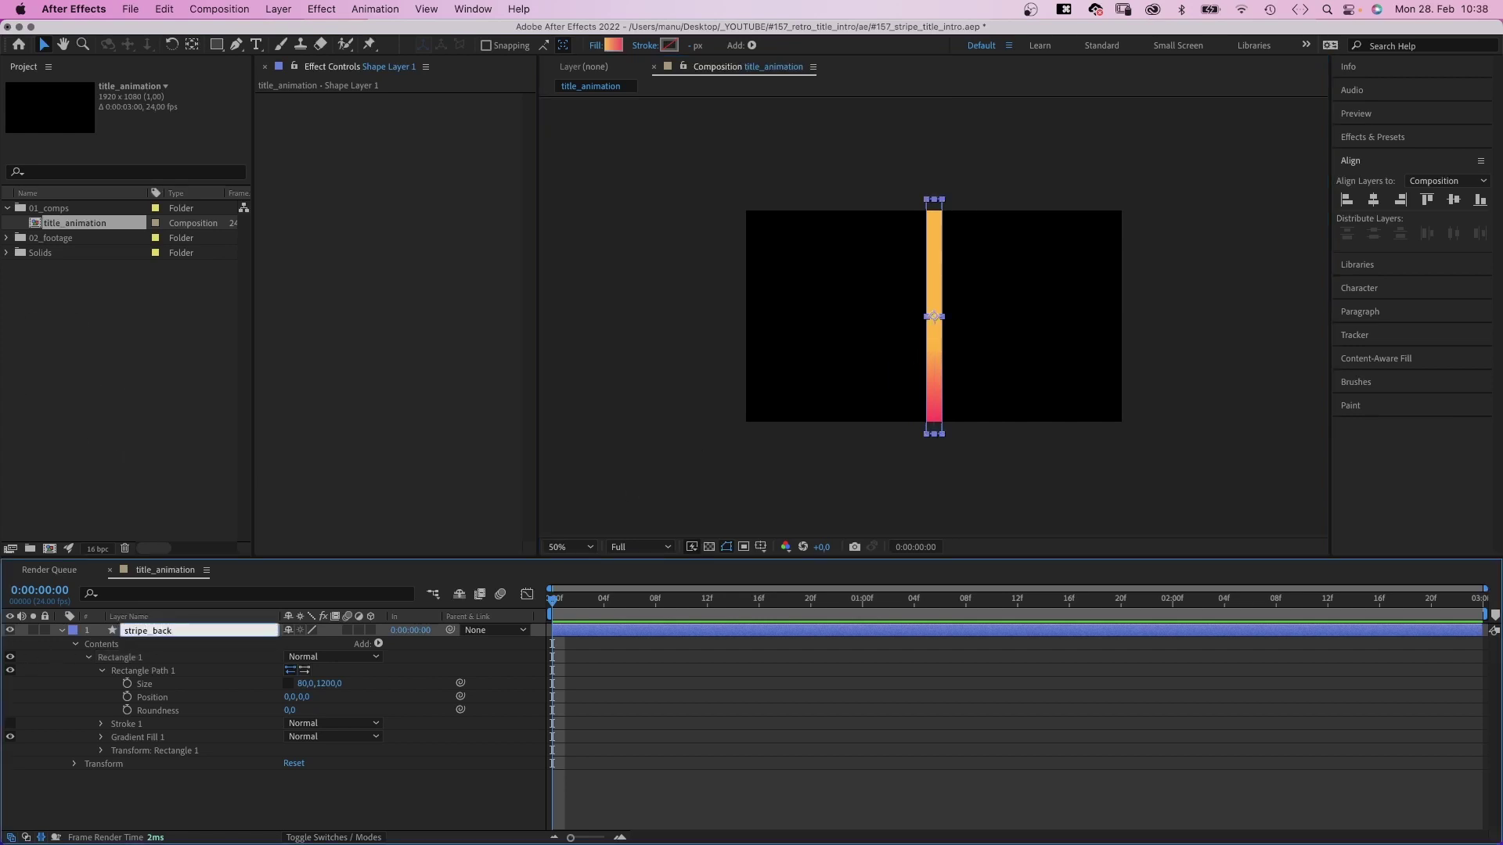
{"action": "key", "text": "Return"}
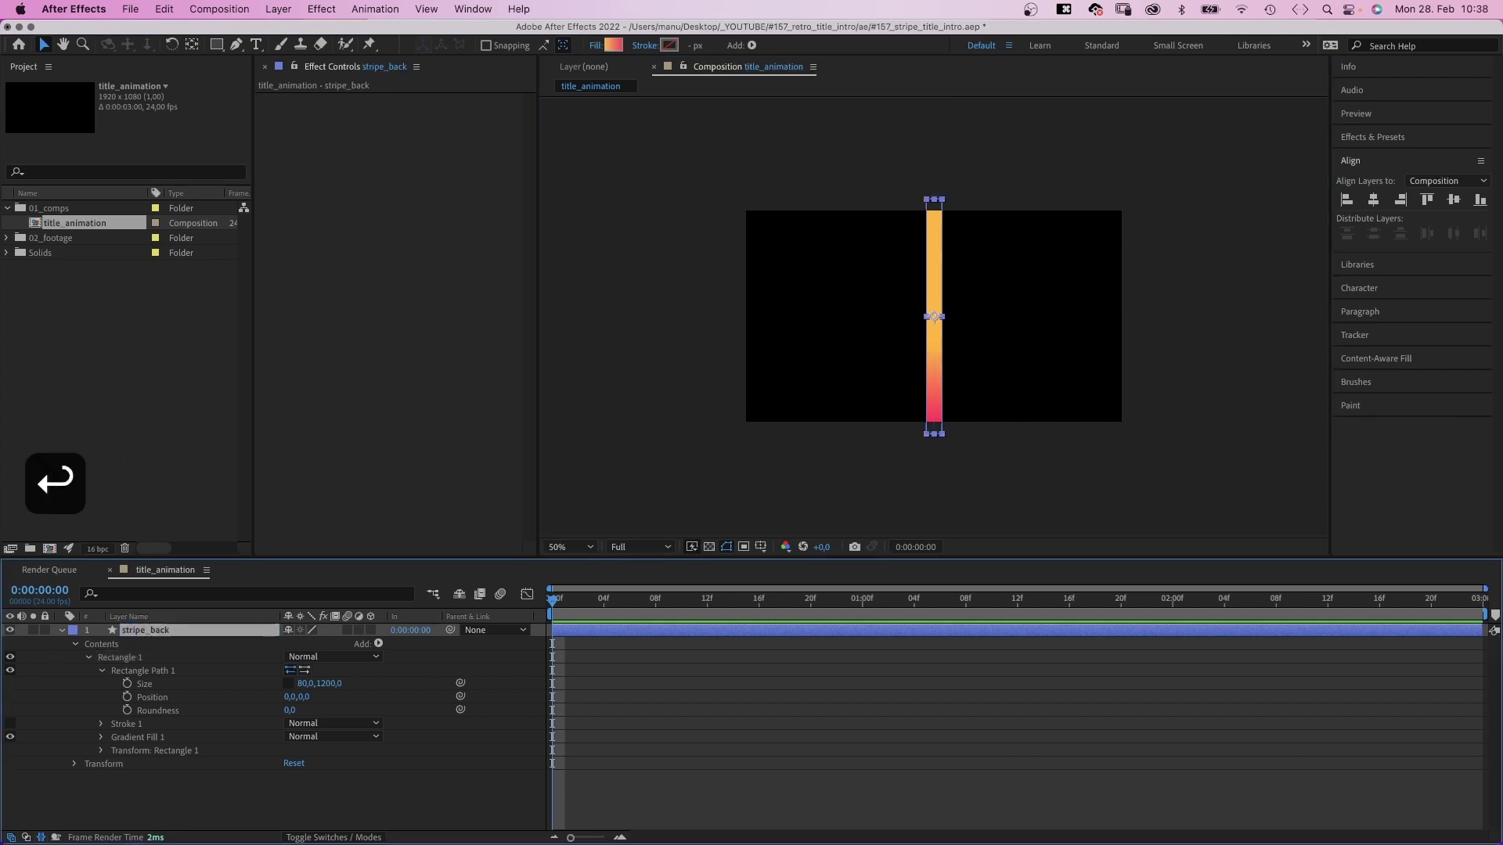
Move stripe_back's anchor to its bottom edge, raise the stripe, and make it 3D
{"action": "left_click", "coordinate": [192, 45]}
{"action": "left_click_drag", "start_coordinate": [936, 318], "coordinate": [933, 432]}
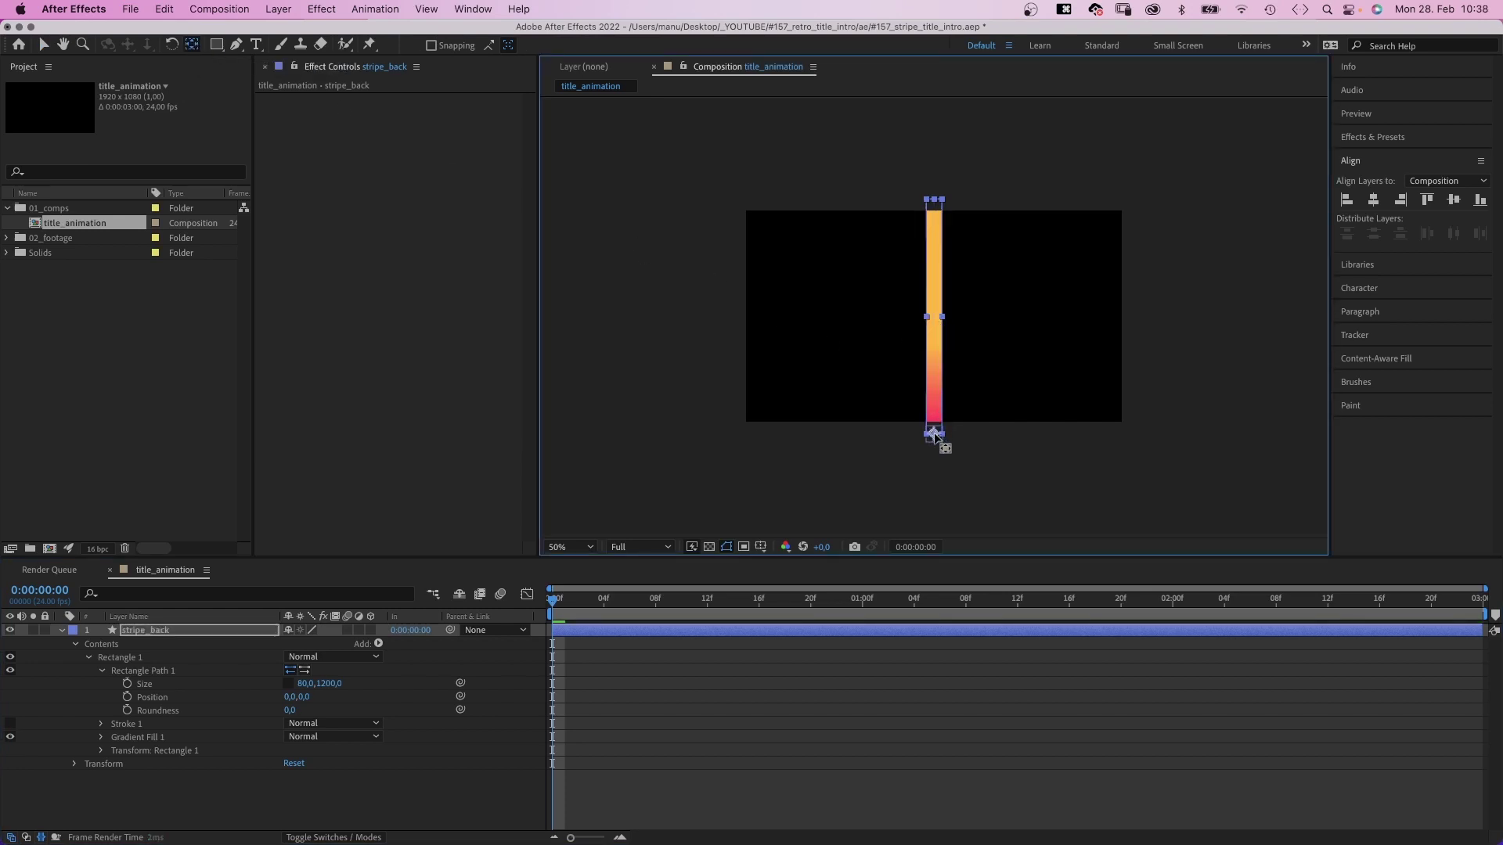
{"action": "key", "text": "v"}
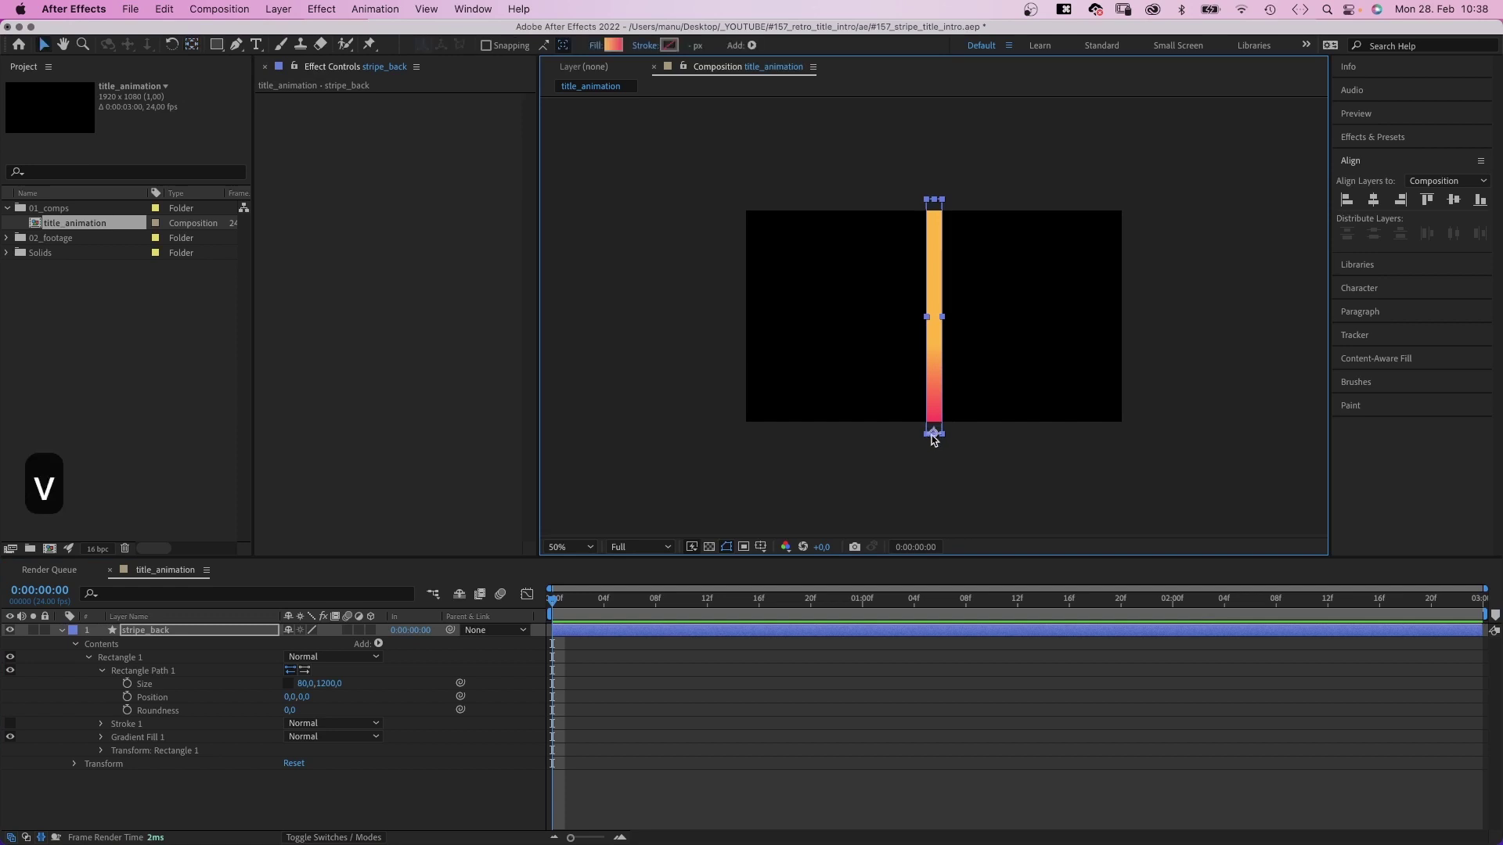
{"action": "left_click_drag", "start_coordinate": [932, 436], "coordinate": [932, 355]}
{"action": "scroll", "coordinate": [926, 387], "scroll_direction": "up", "scroll_amount": 2}
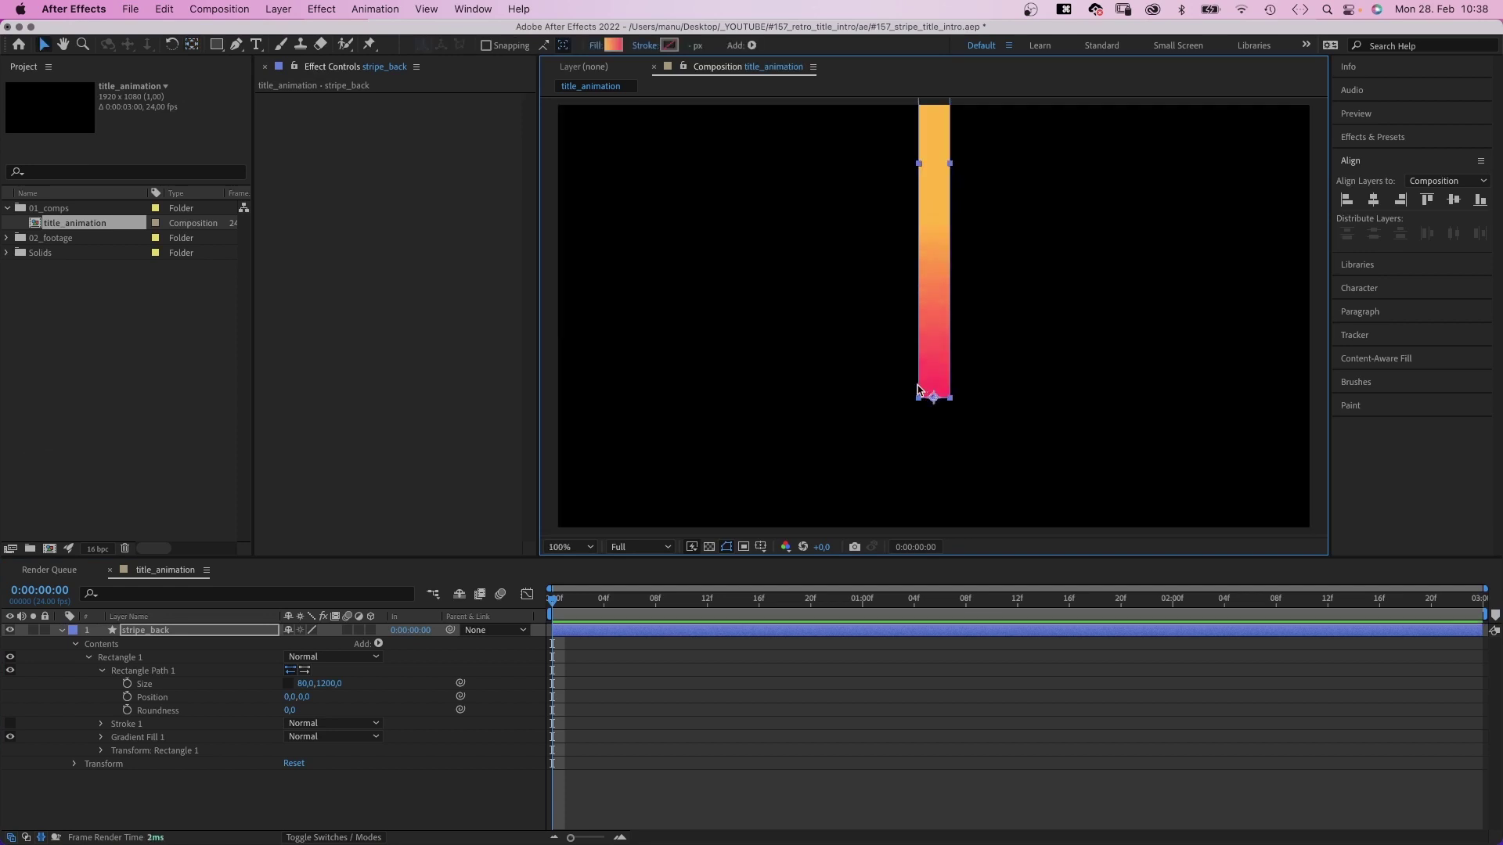
{"action": "left_click", "coordinate": [371, 631]}
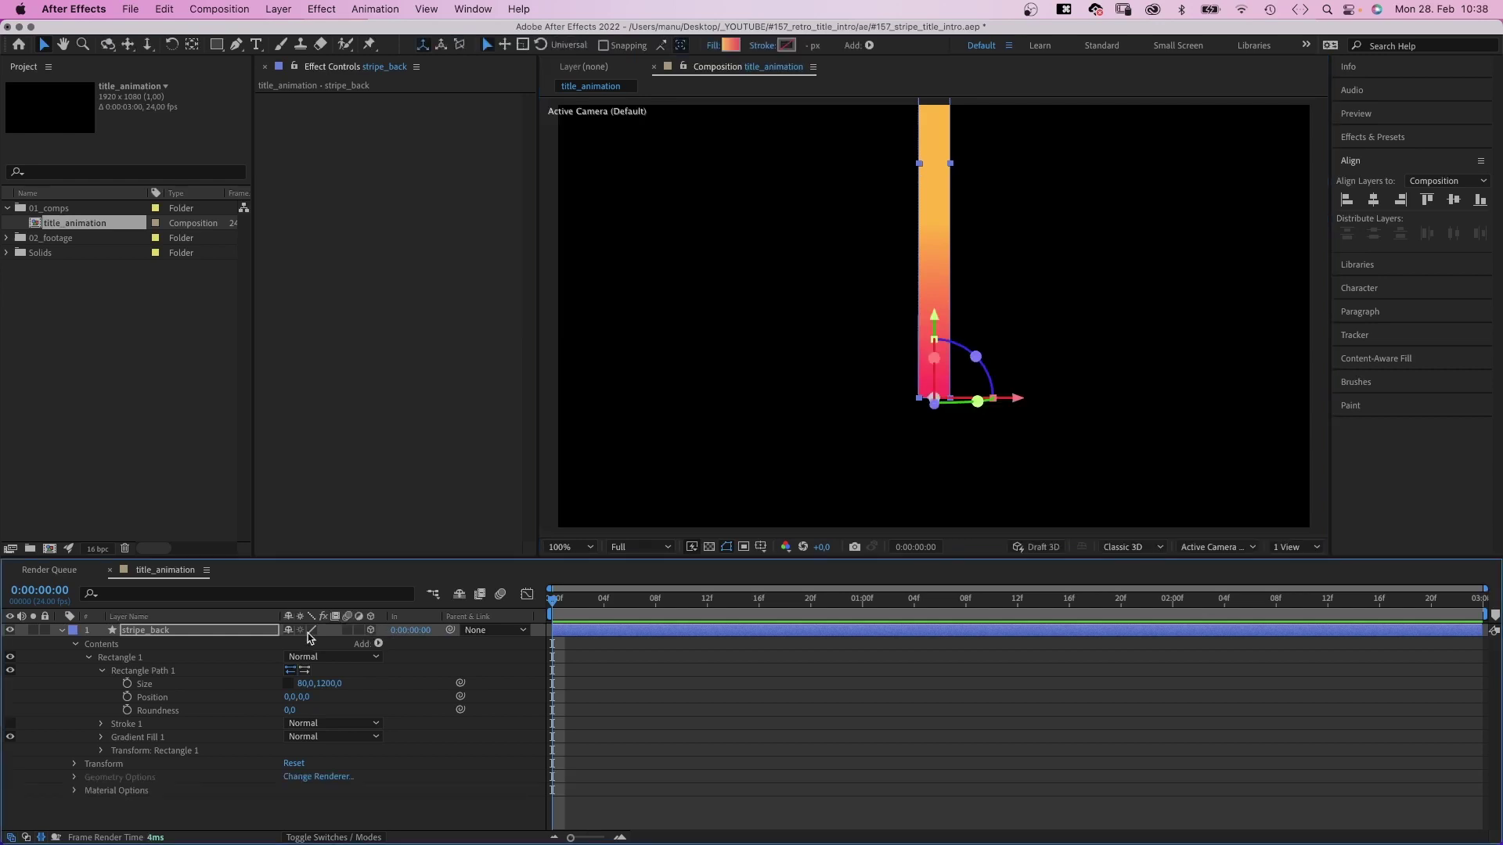
Duplicate stripe_back and name the copy stripe_front
{"action": "key", "text": "super+d"}
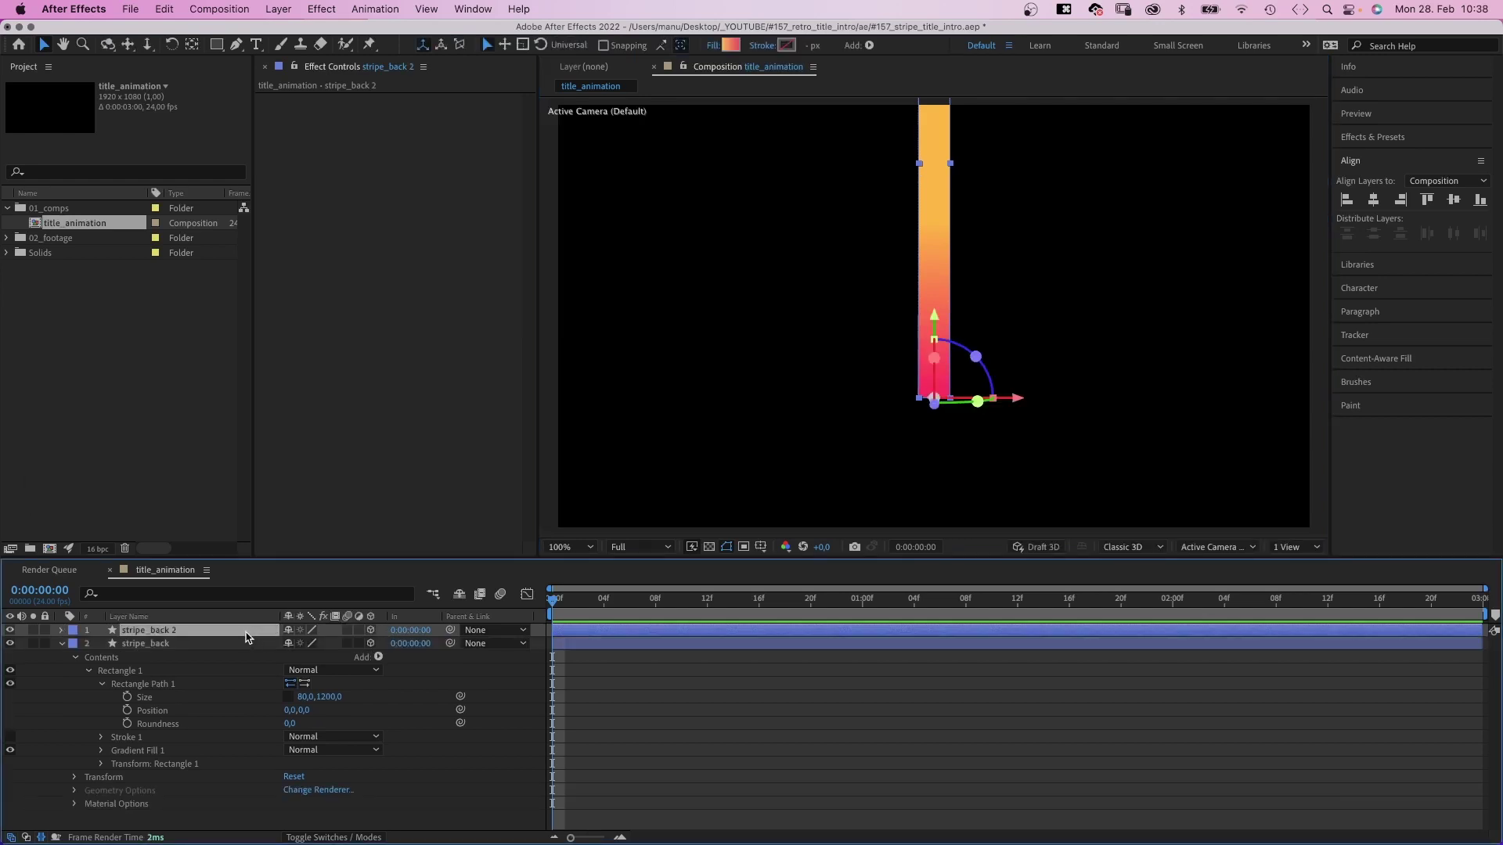
{"action": "key", "text": "Return"}
{"action": "key", "text": "Right"}
{"action": "key", "text": "BackSpace"}
{"action": "key", "text": "BackSpace"}
{"action": "key", "text": "BackSpace"}
{"action": "key", "text": "BackSpace"}
{"action": "key", "text": "BackSpace"}
{"action": "key", "text": "BackSpace"}
{"action": "type", "text": "f"}
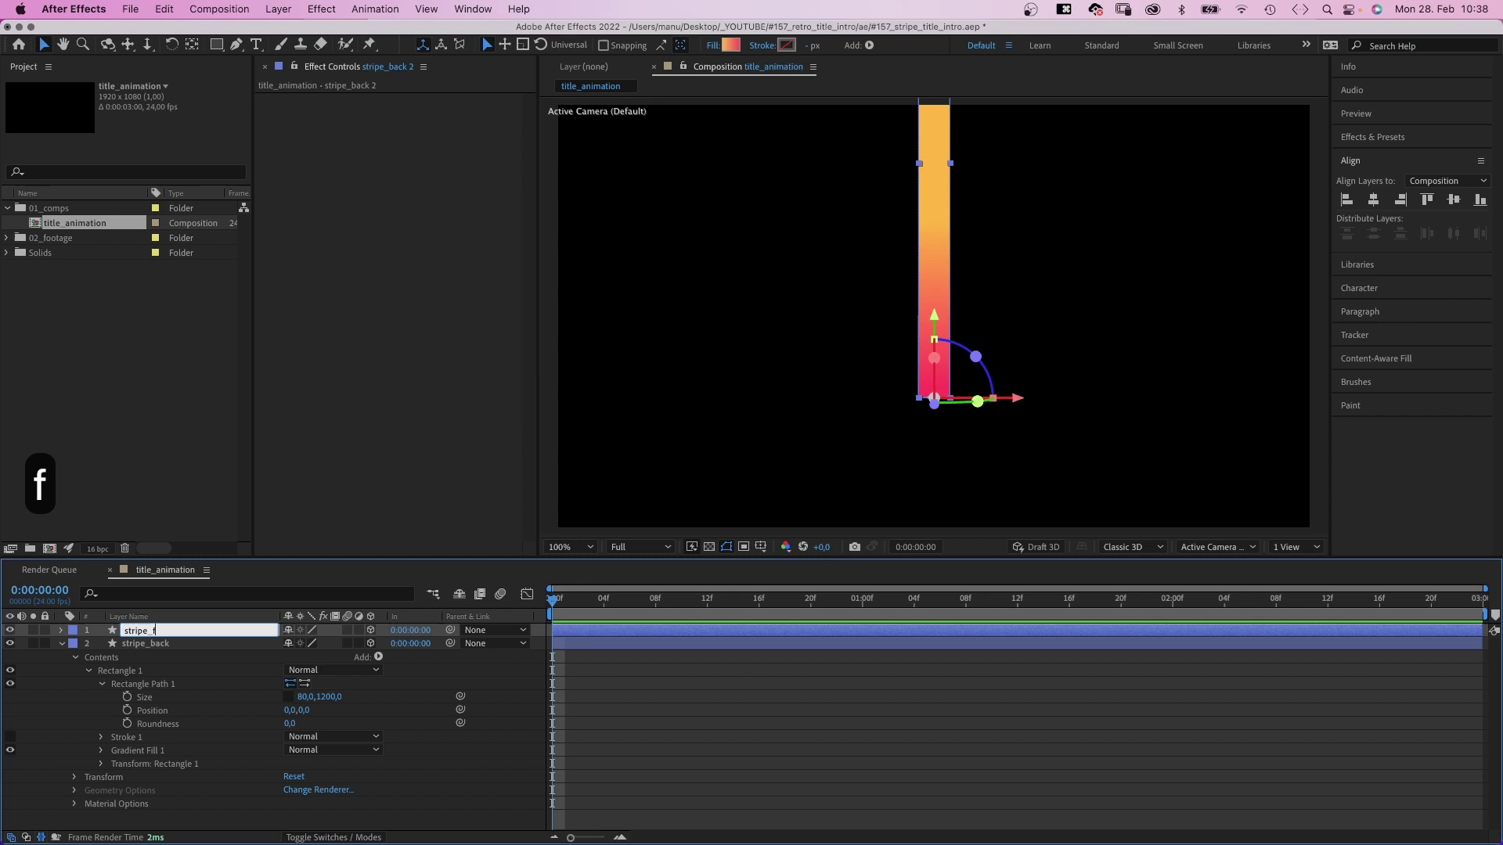
{"action": "type", "text": "ront"}
{"action": "key", "text": "Return"}
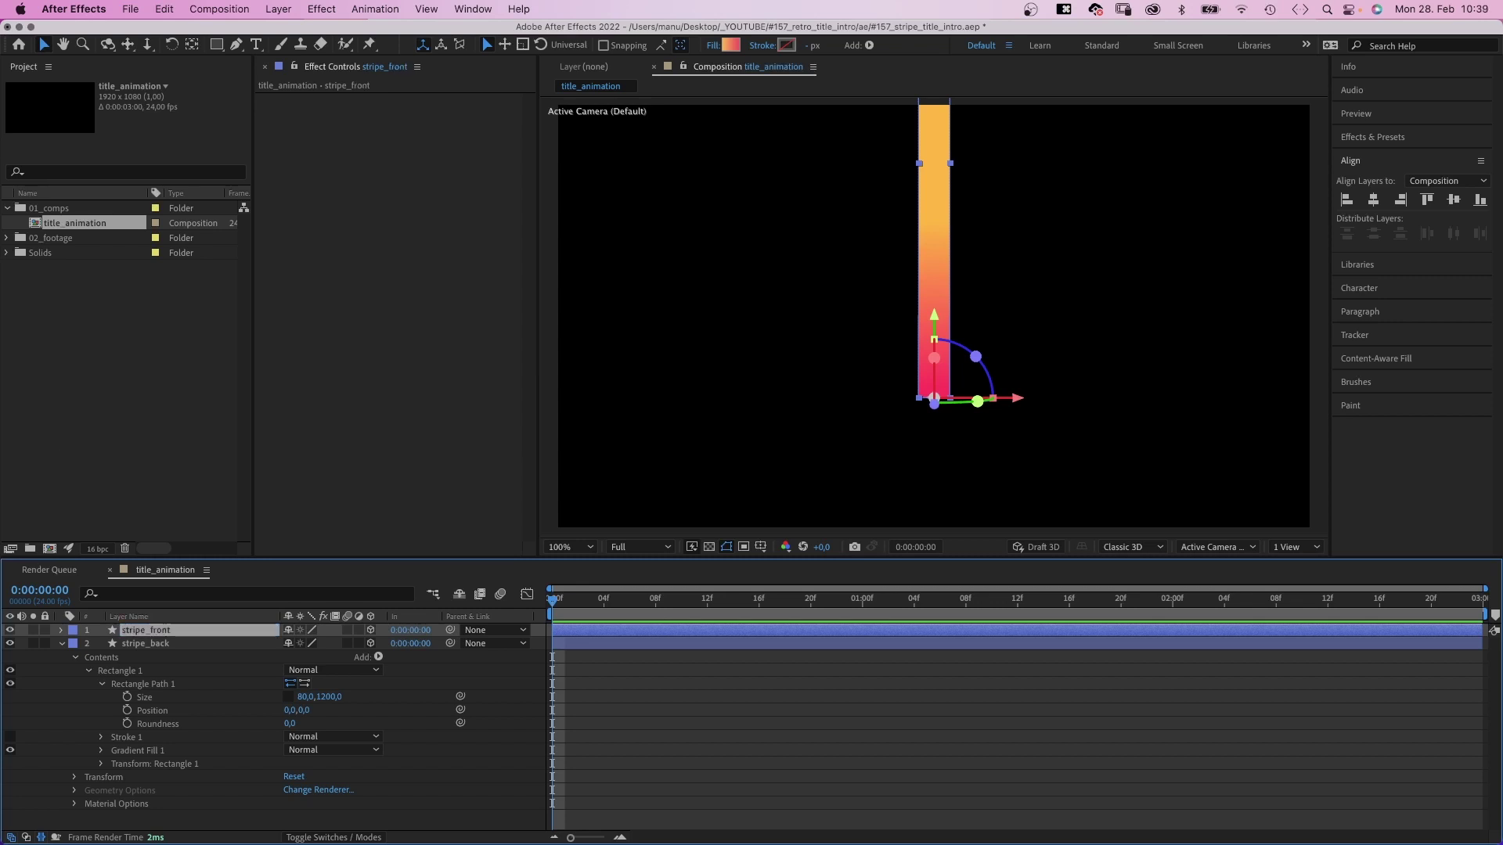
Rotate stripe_front 90° on X and stretch its Y scale to 165%
{"action": "key", "text": "r"}
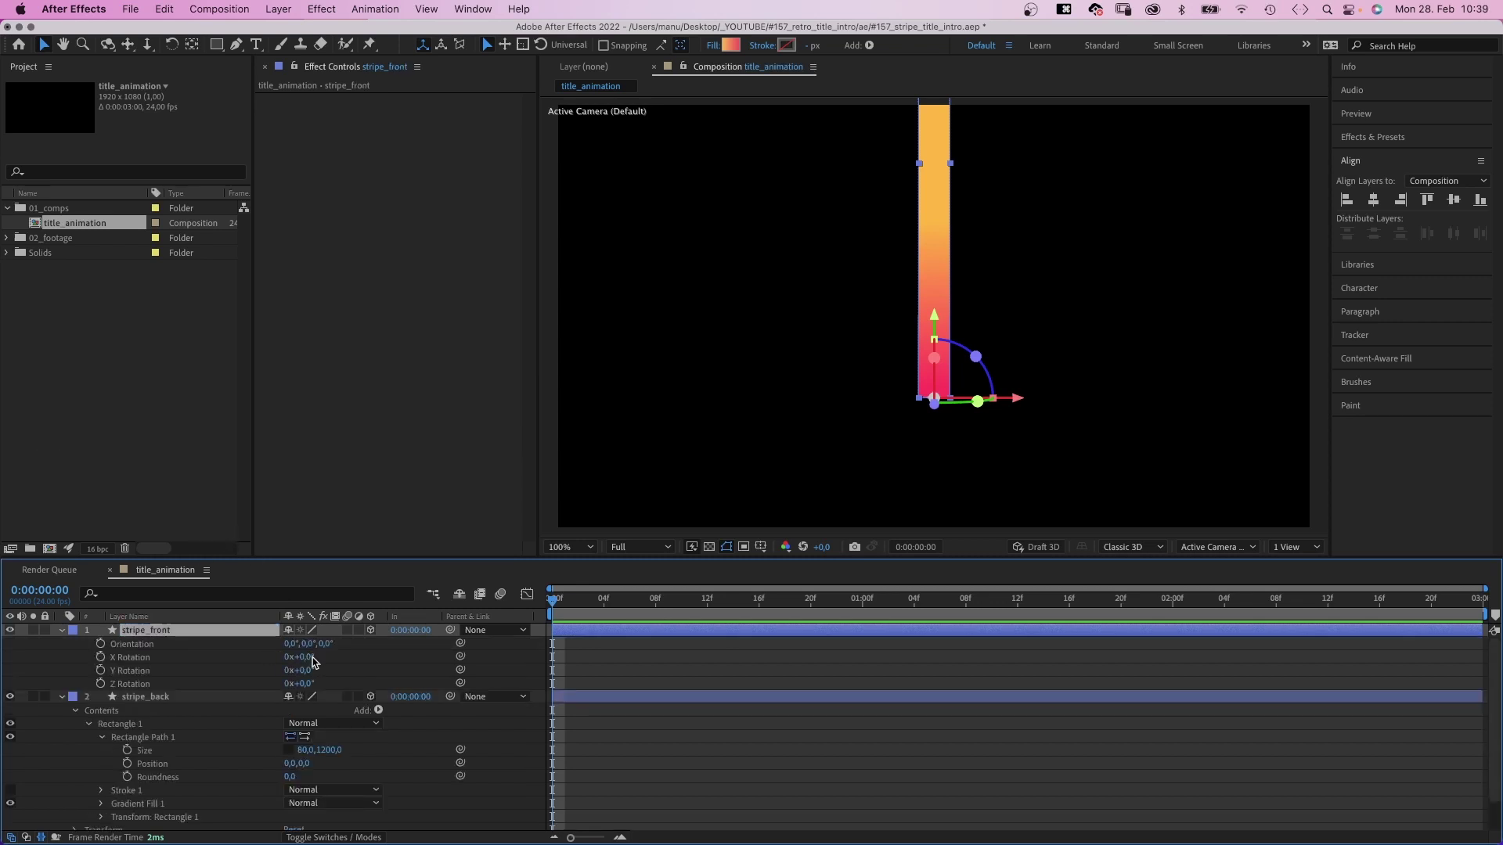
{"action": "type", "text": "90"}
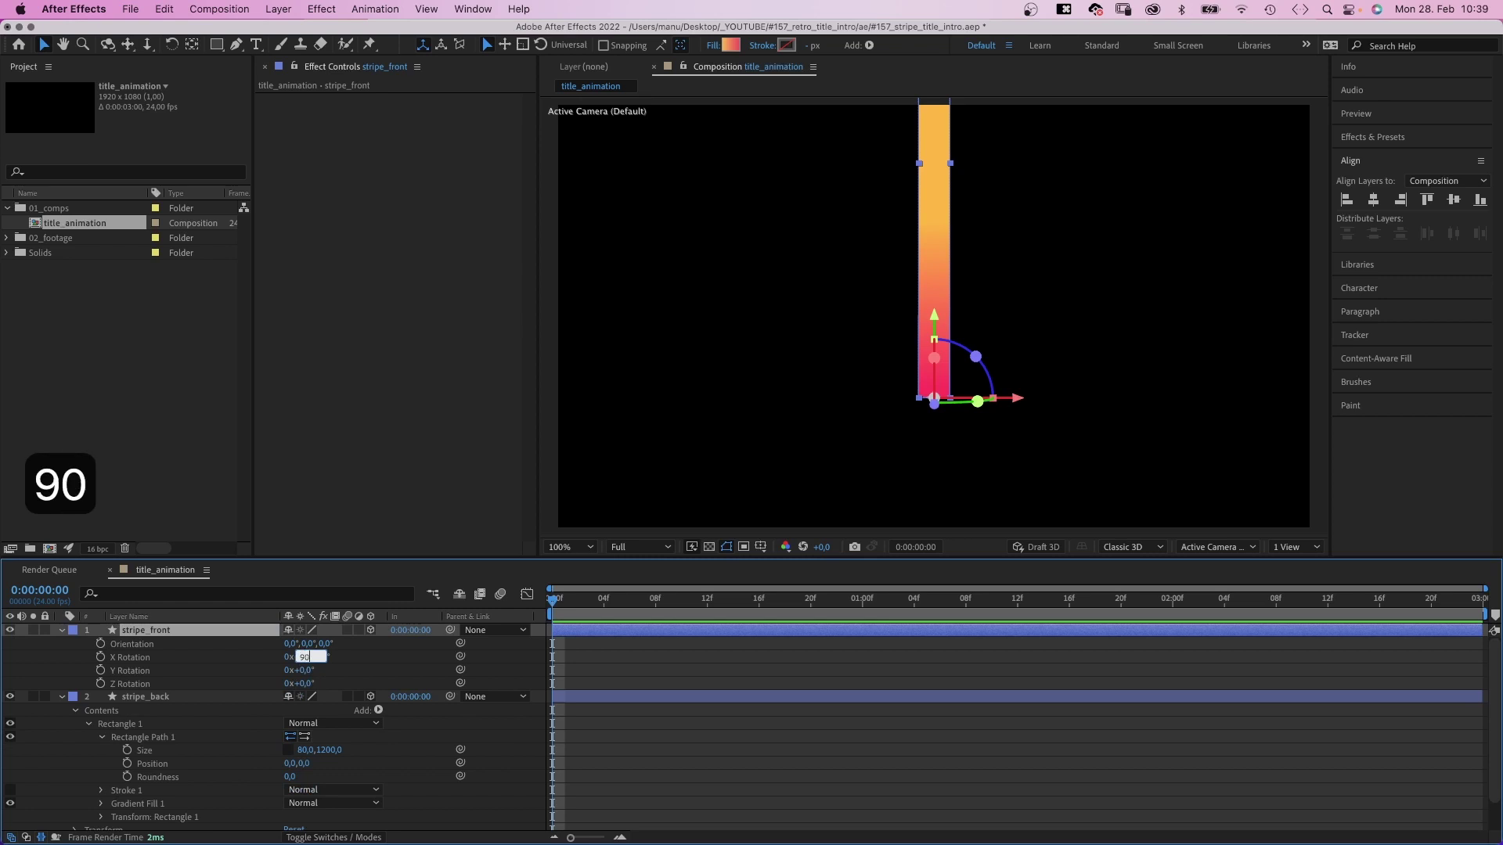
{"action": "key", "text": "Return"}
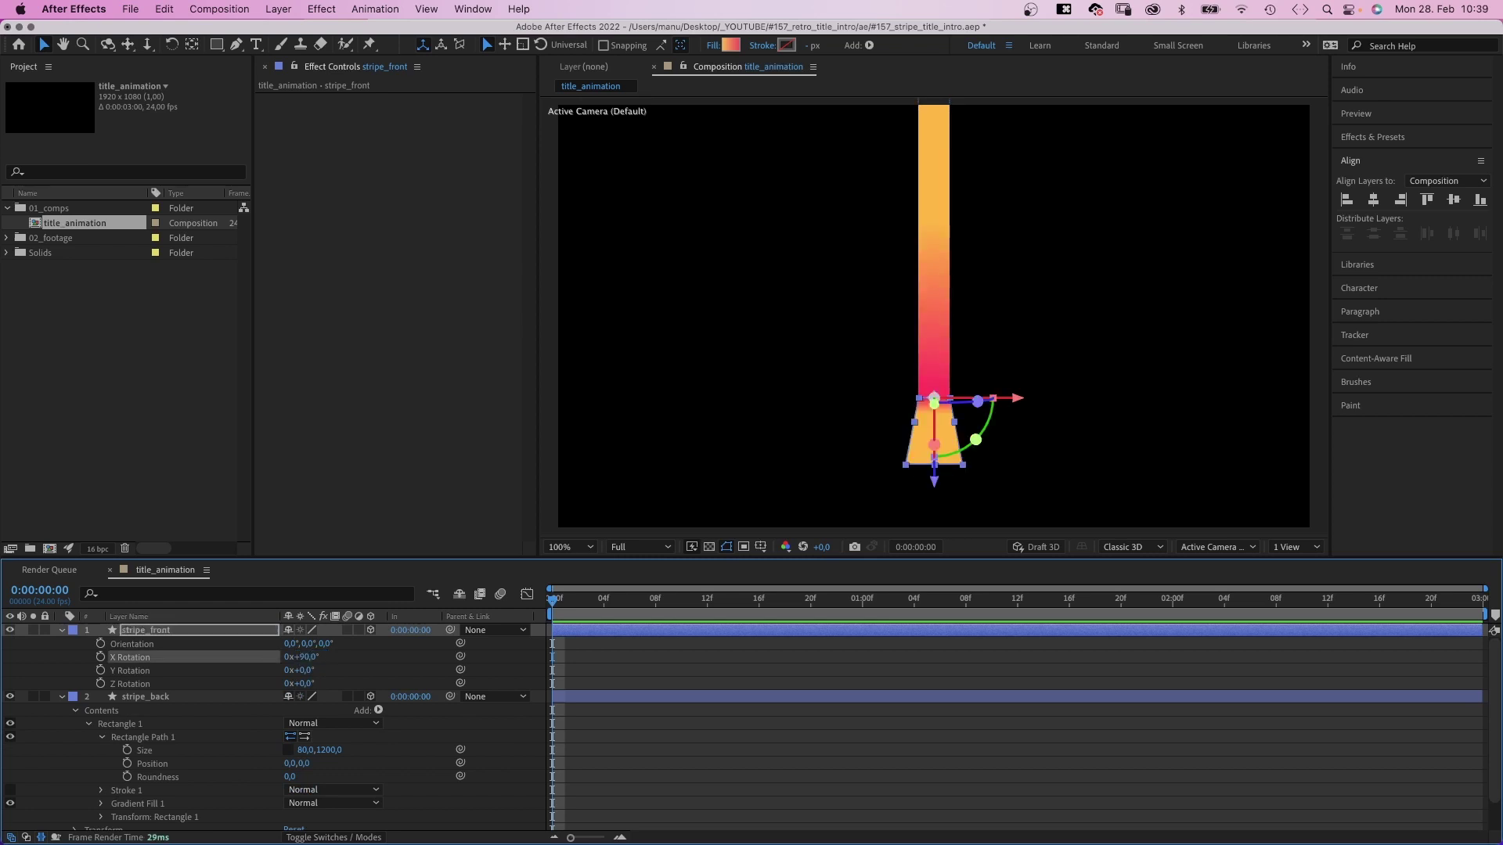
{"action": "left_click", "coordinate": [151, 634]}
{"action": "key", "text": "shift+s"}
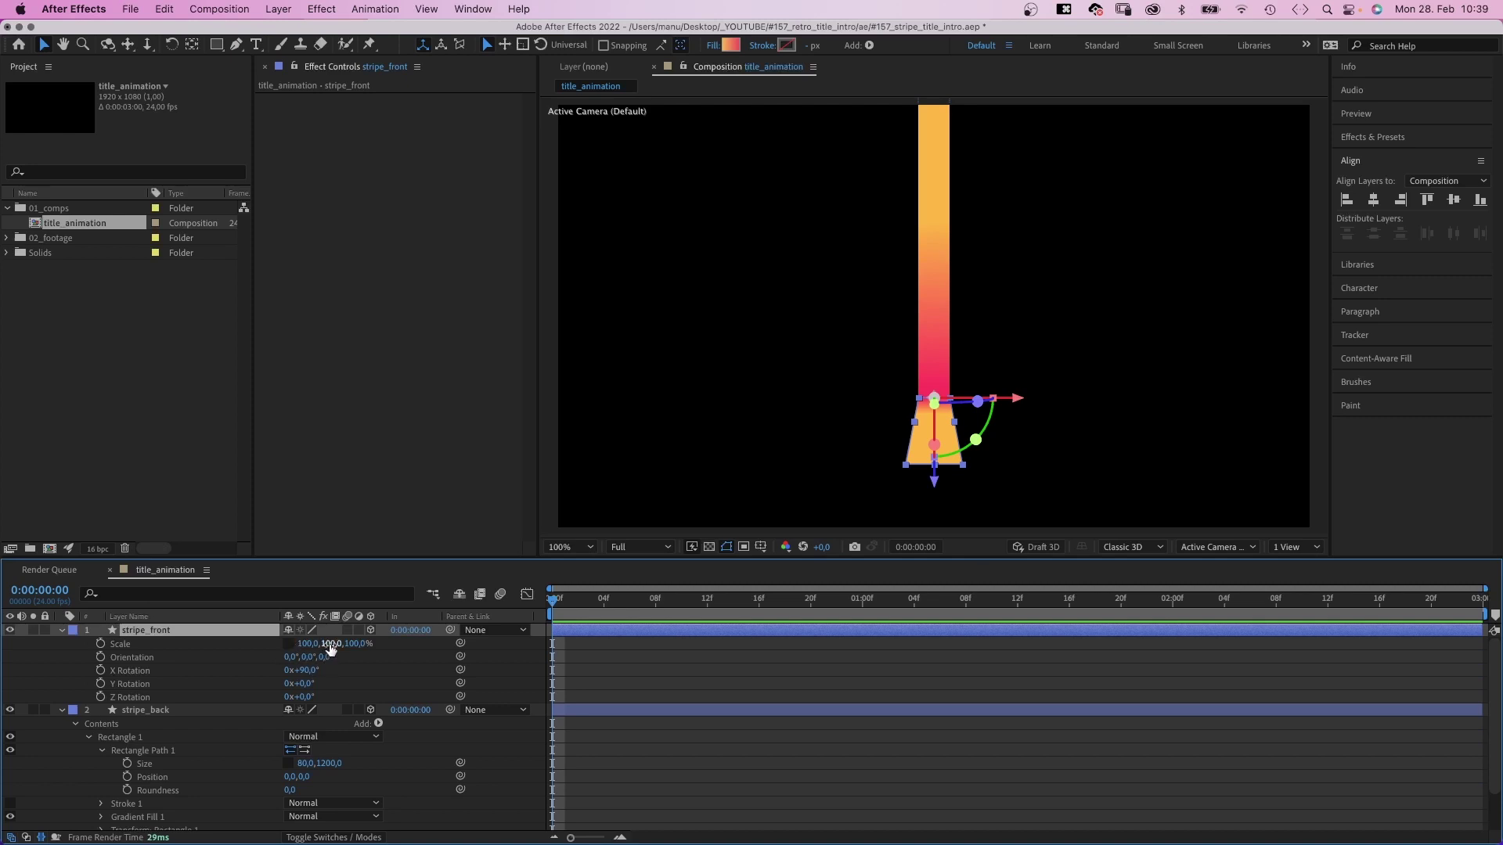
{"action": "left_click_drag", "start_coordinate": [329, 643], "coordinate": [372, 643]}
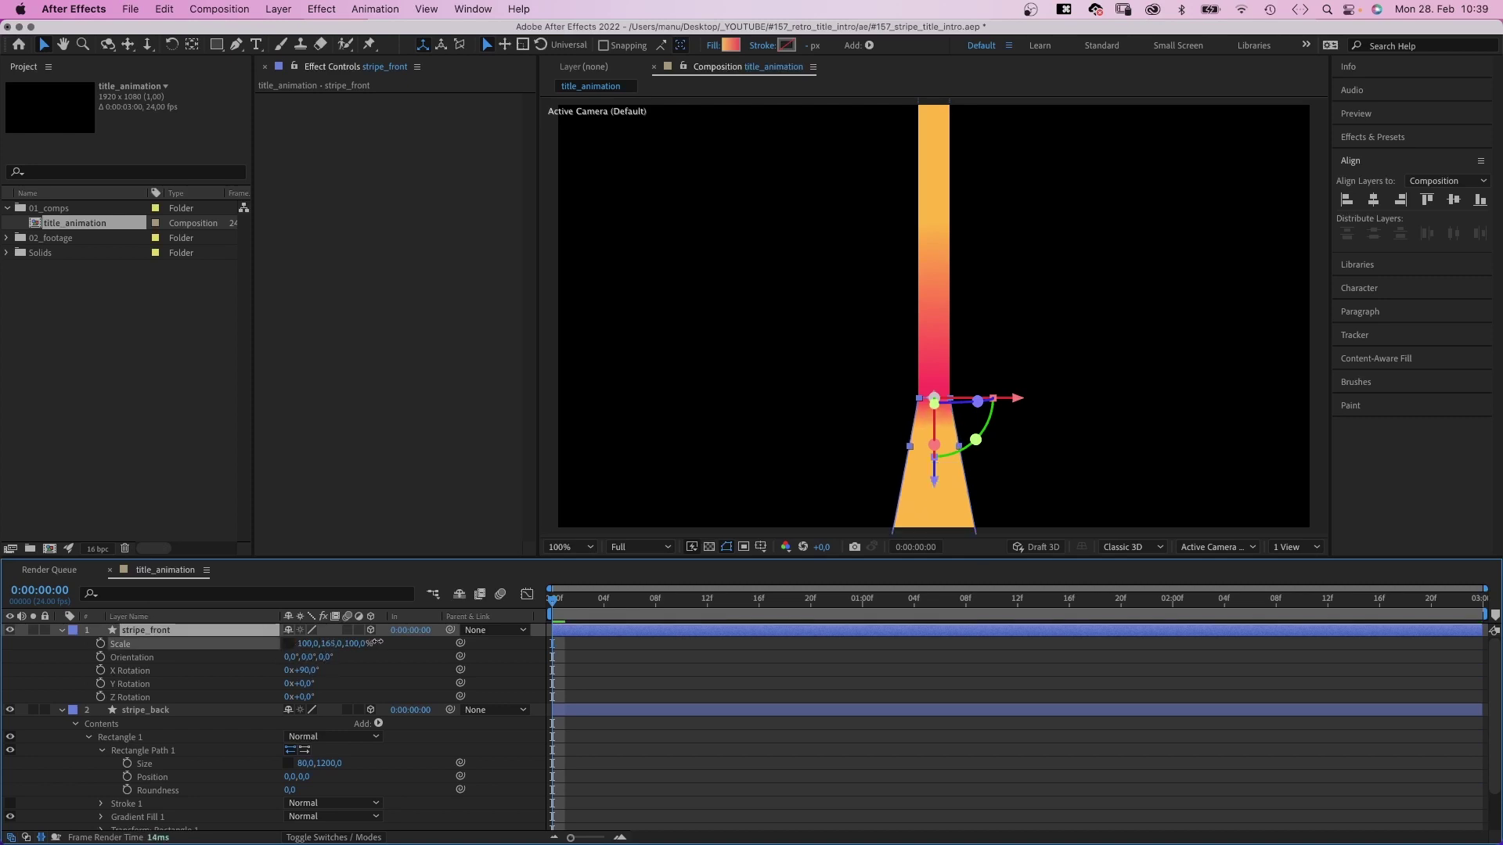
Shift stripe_front's gradient start colour toward orange
{"action": "left_click", "coordinate": [734, 46]}
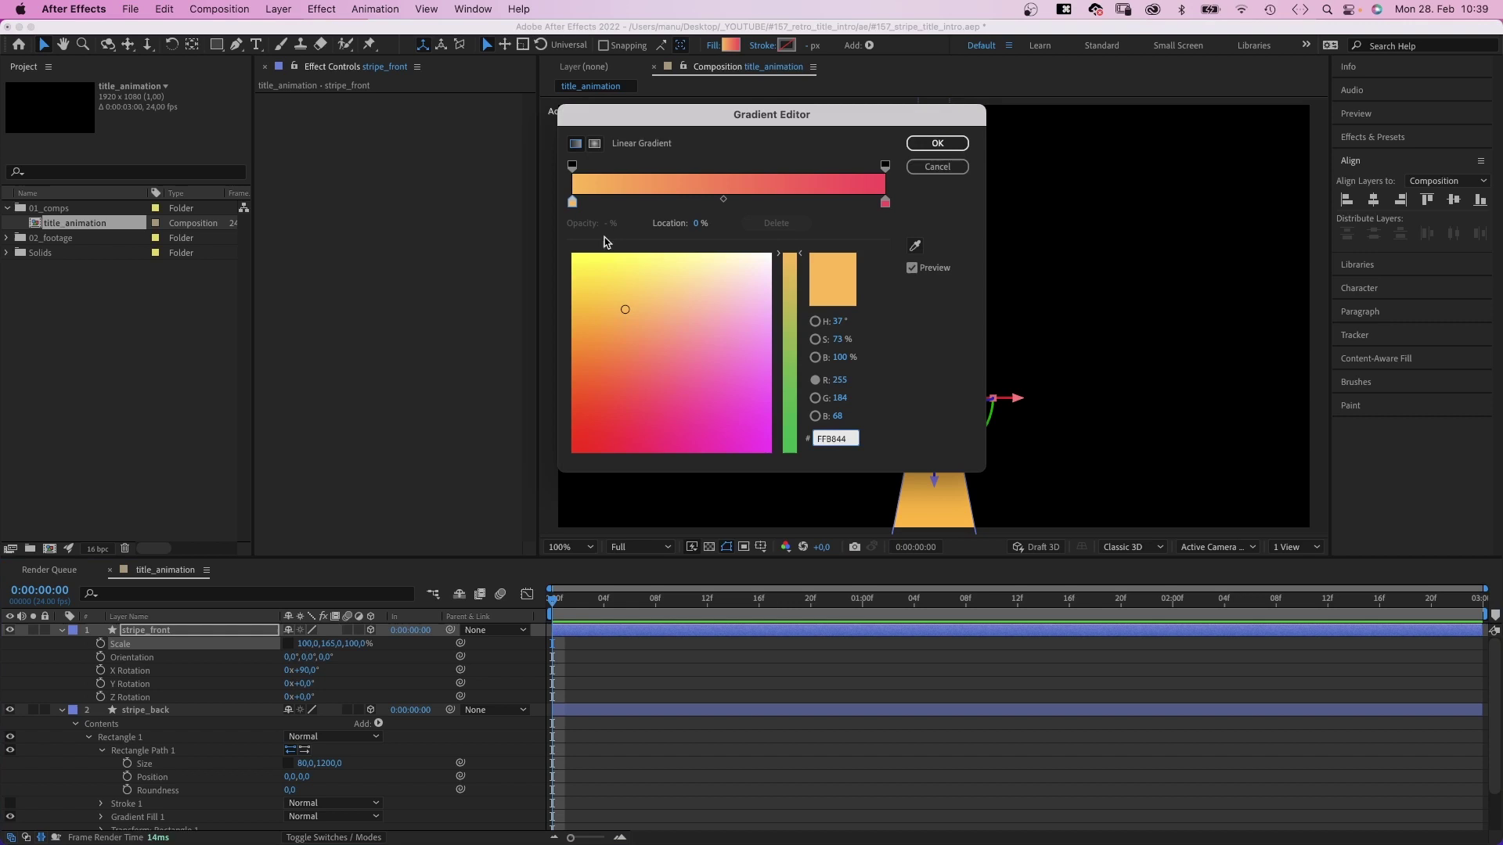
{"action": "left_click_drag", "start_coordinate": [626, 321], "coordinate": [623, 338]}
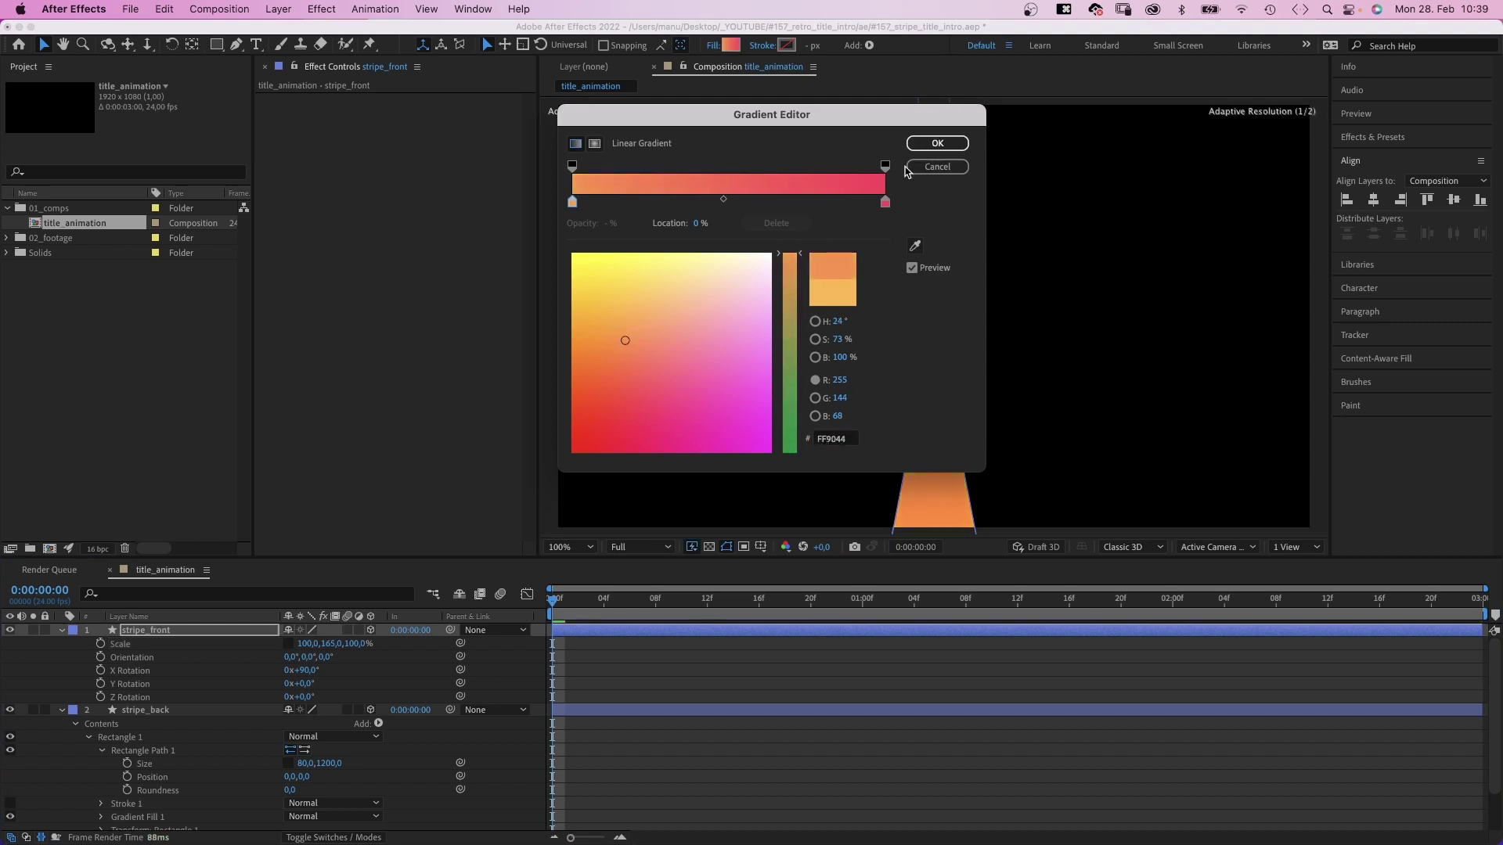
{"action": "left_click", "coordinate": [924, 144]}
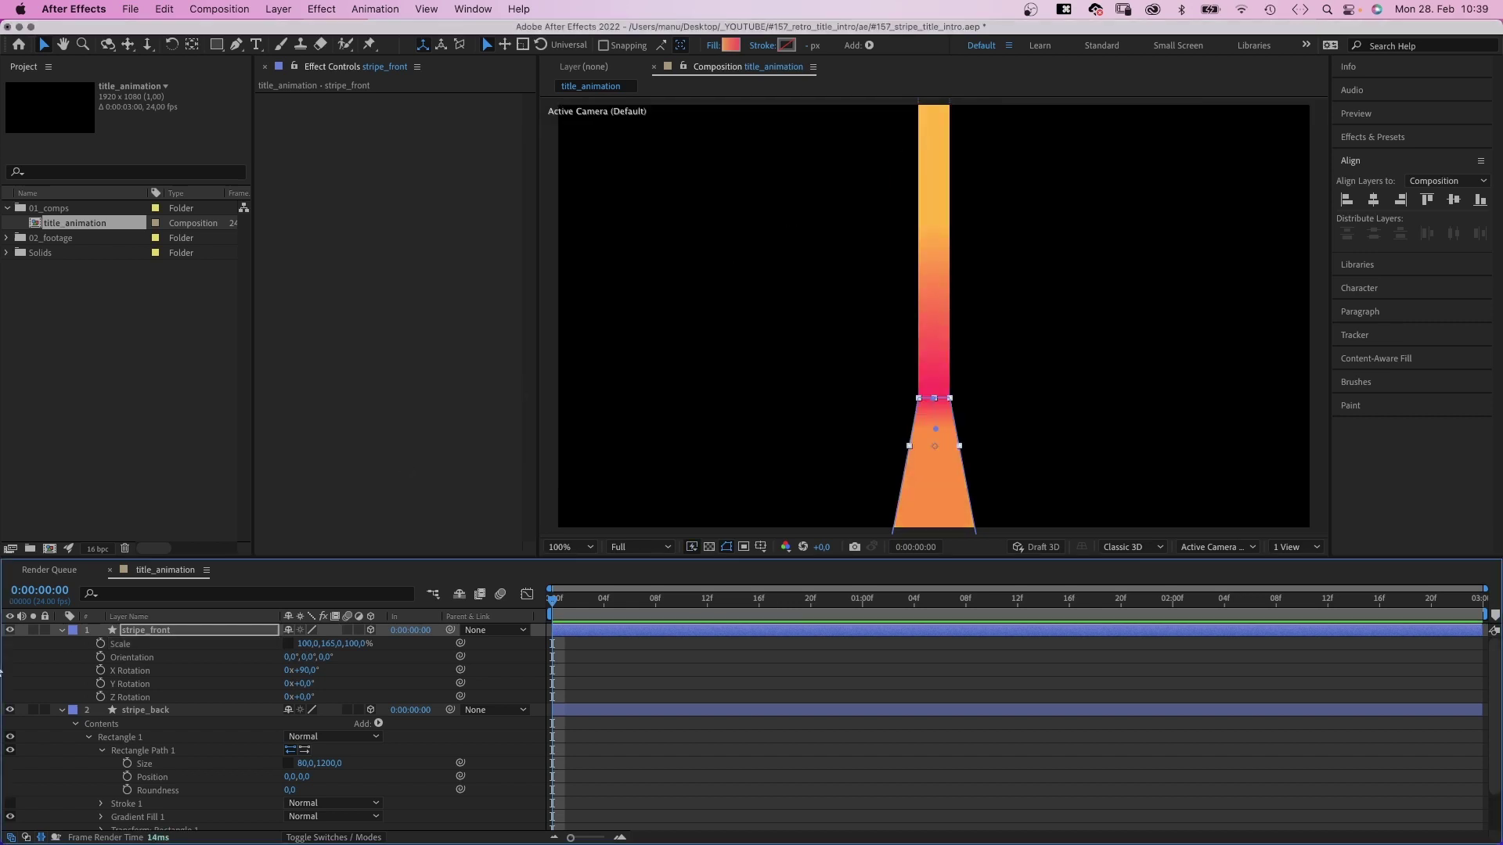
{"action": "left_click", "coordinate": [63, 693]}
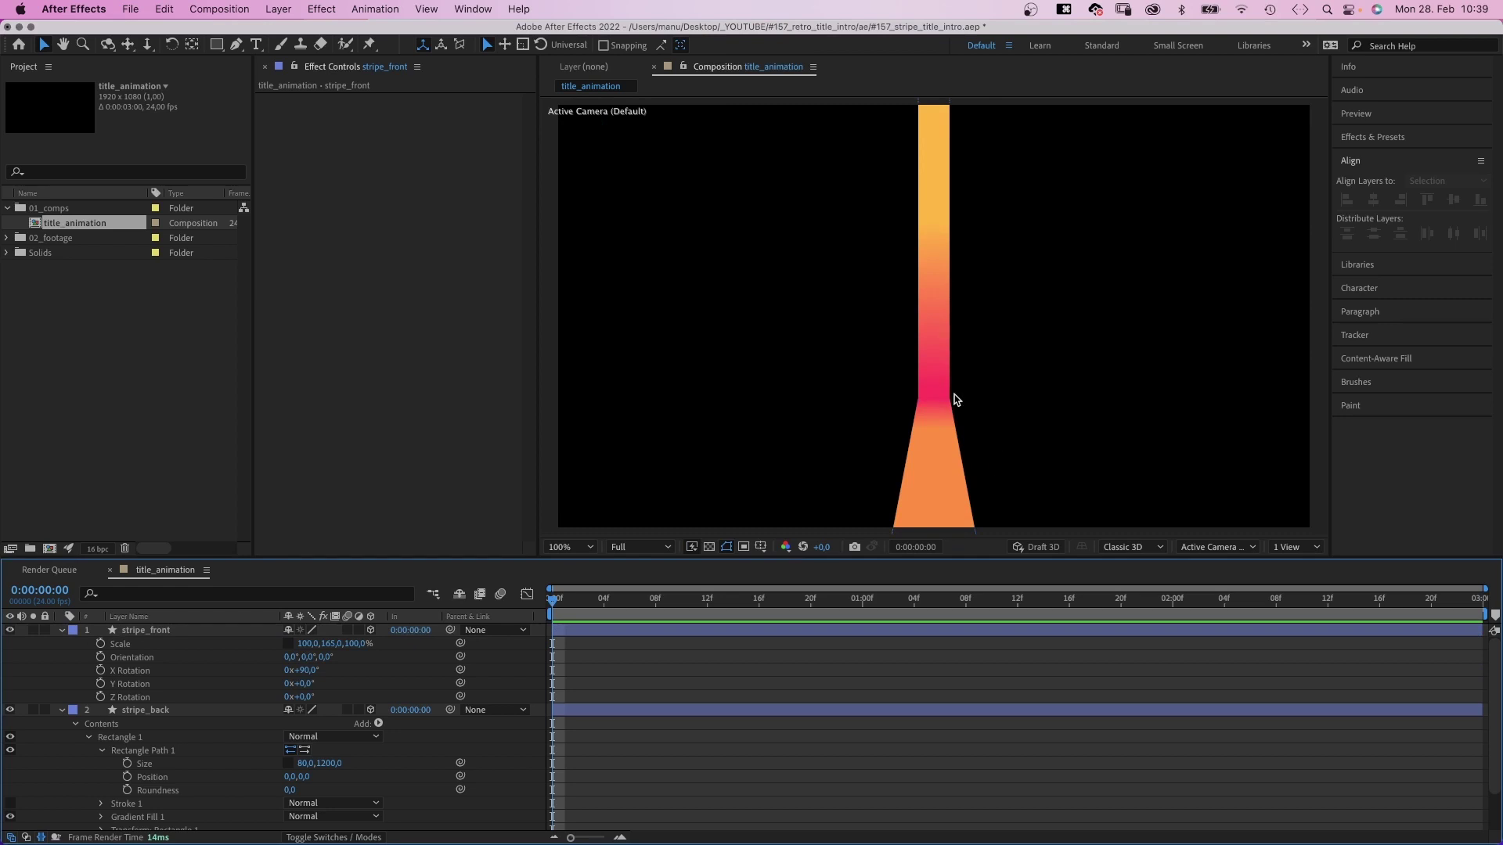
{"action": "left_click", "coordinate": [138, 632]}
{"action": "key", "text": "Return"}
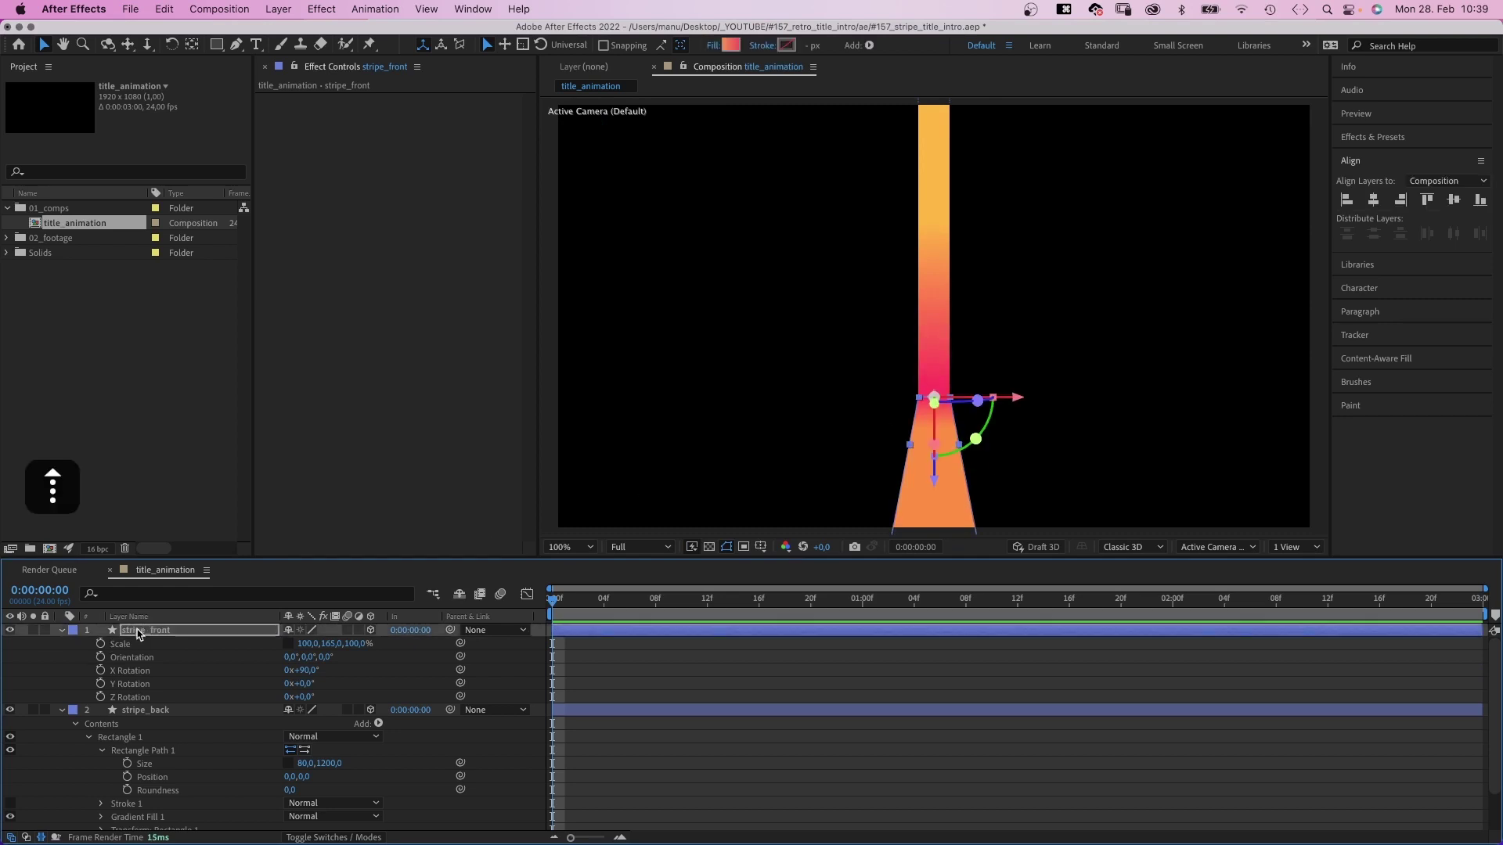
{"action": "left_click", "coordinate": [62, 630]}
{"action": "left_click", "coordinate": [61, 643]}
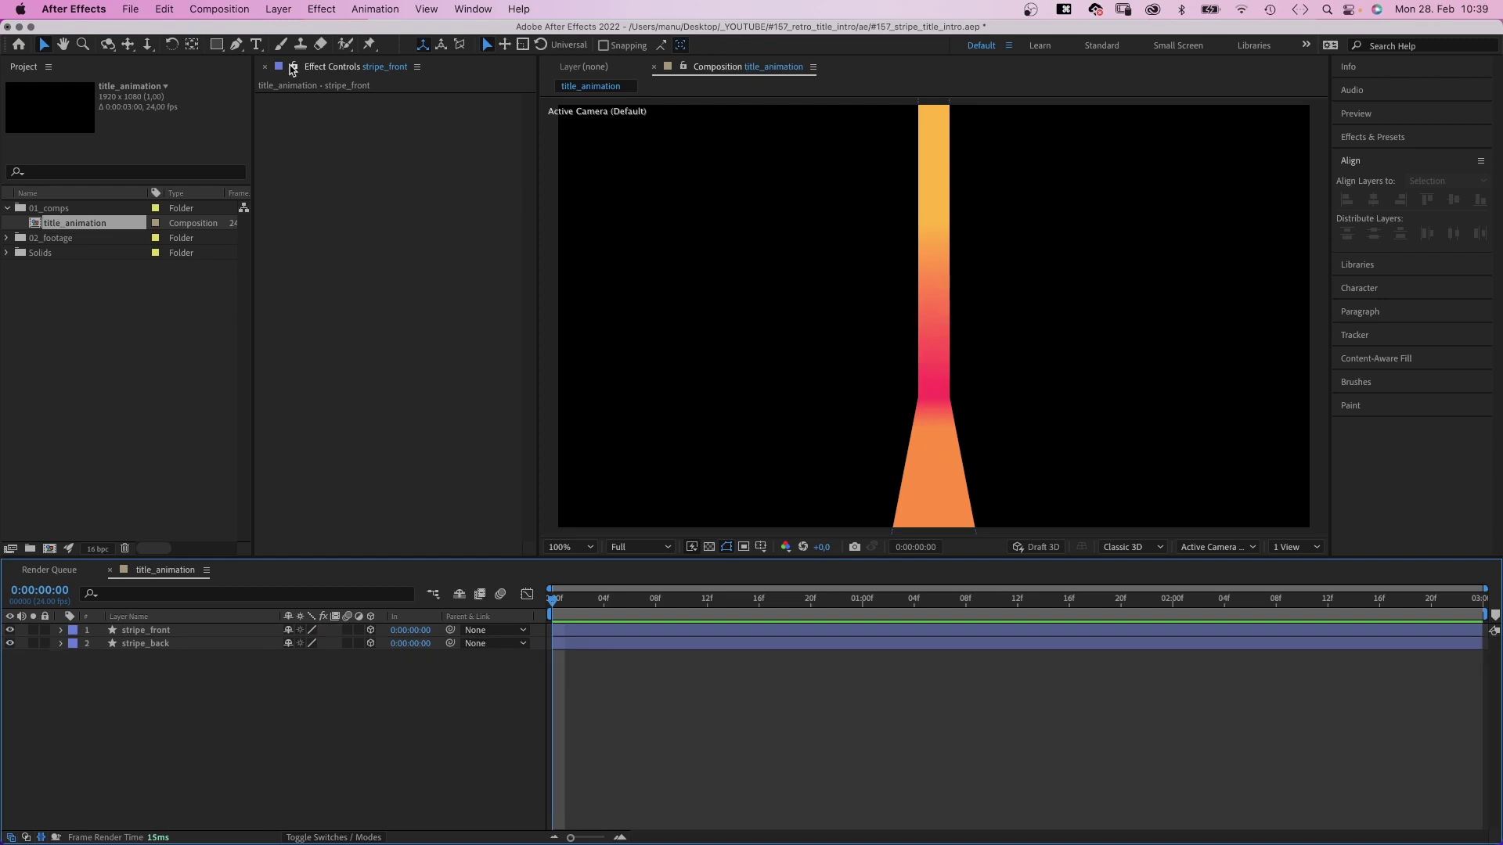
Add a new null object layer named POSITION
{"action": "left_click", "coordinate": [278, 9]}
{"action": "mouse_move", "coordinate": [313, 29]}
{"action": "left_click", "coordinate": [689, 101]}
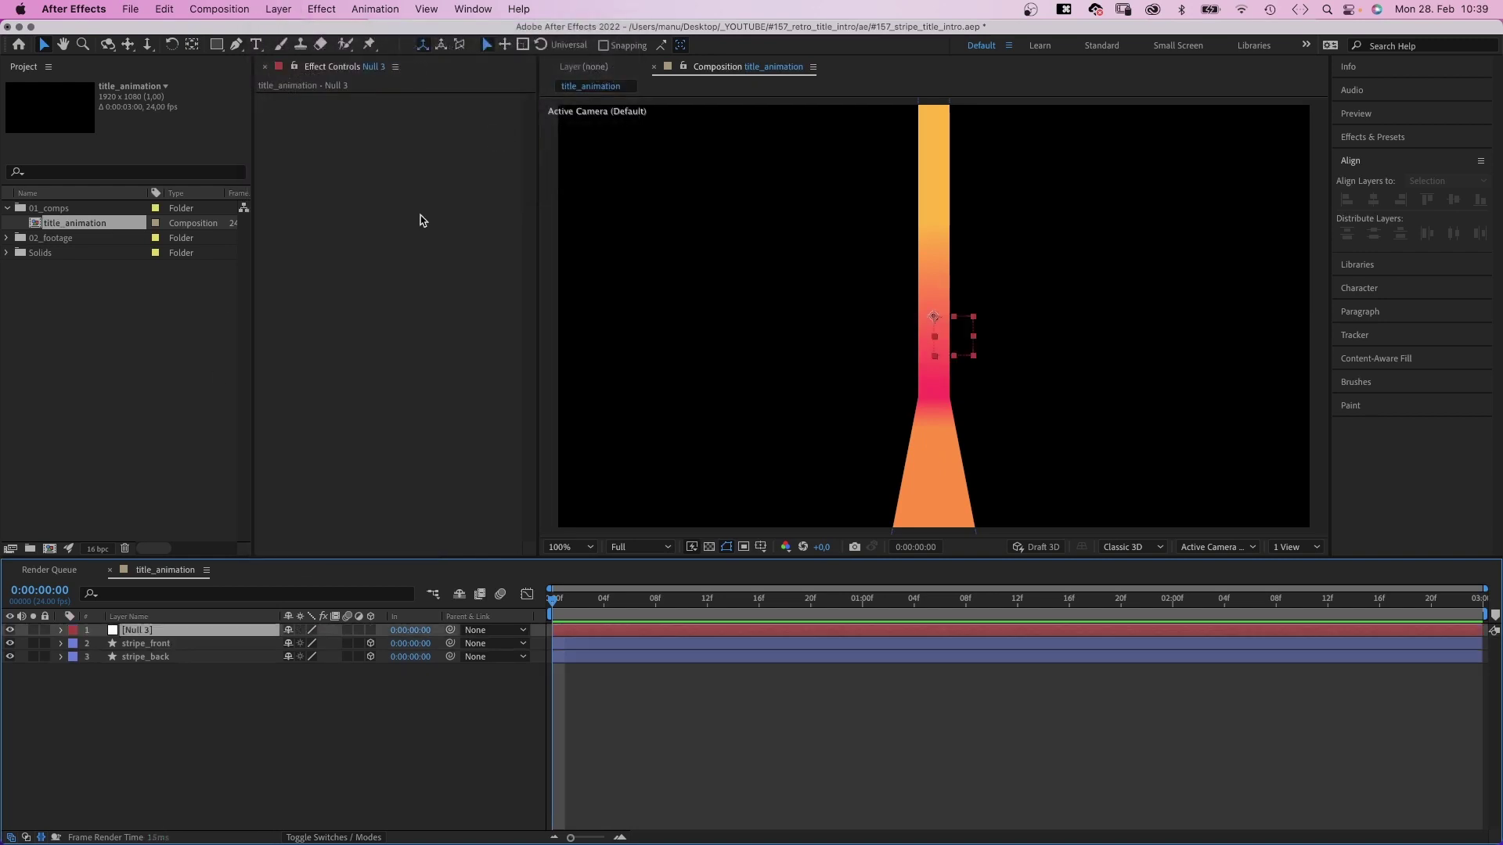
{"action": "key", "text": "Return"}
{"action": "type", "text": "POSITIO"}
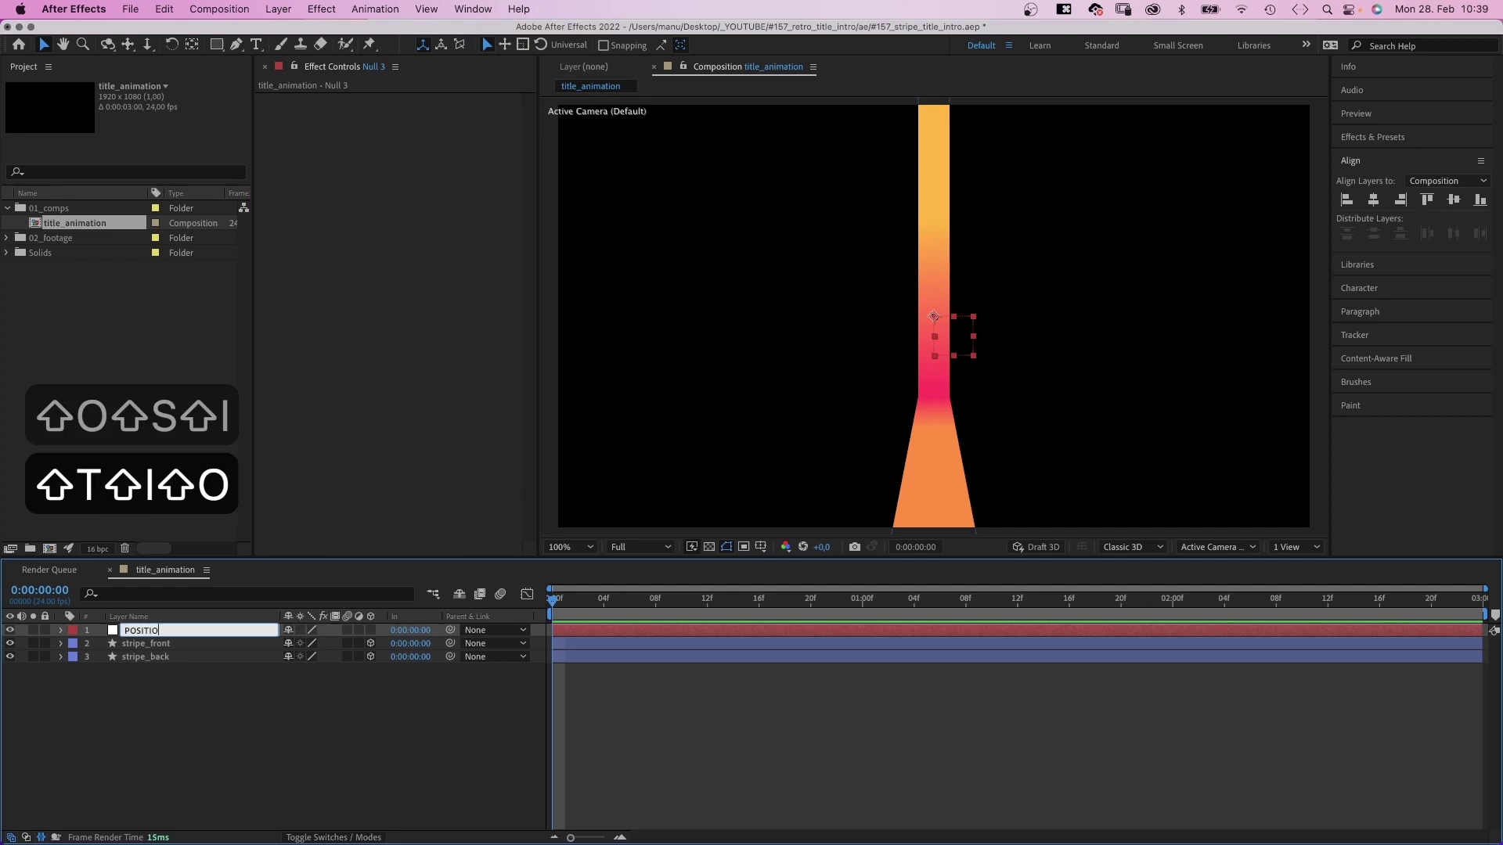
{"action": "type", "text": "N"}
{"action": "key", "text": "Return"}
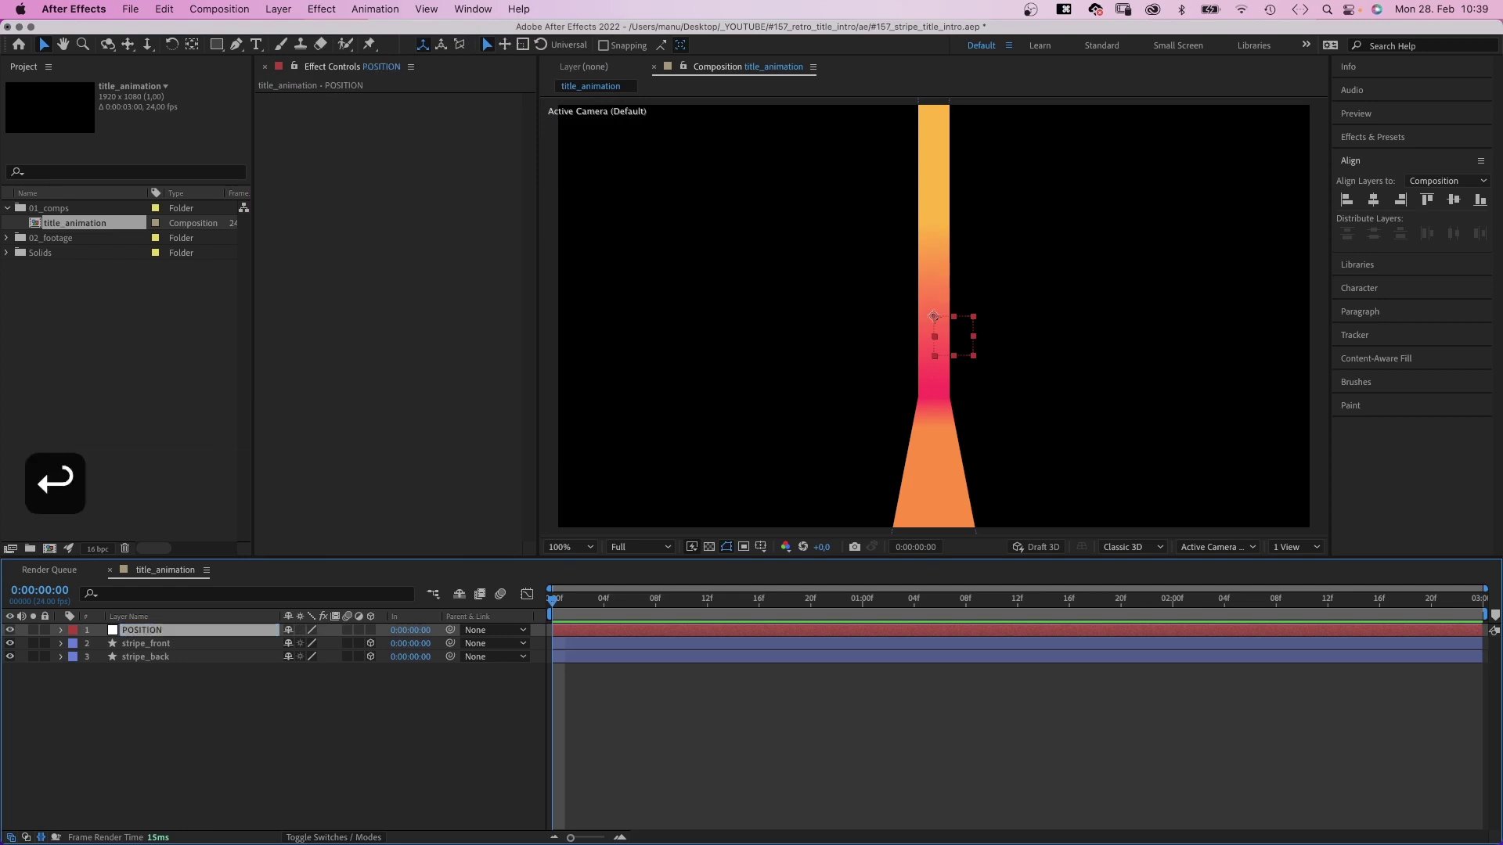
Parent stripe_back and stripe_front to the POSITION null
{"action": "left_click", "coordinate": [185, 658]}
{"action": "left_click", "coordinate": [156, 645], "text": "shift"}
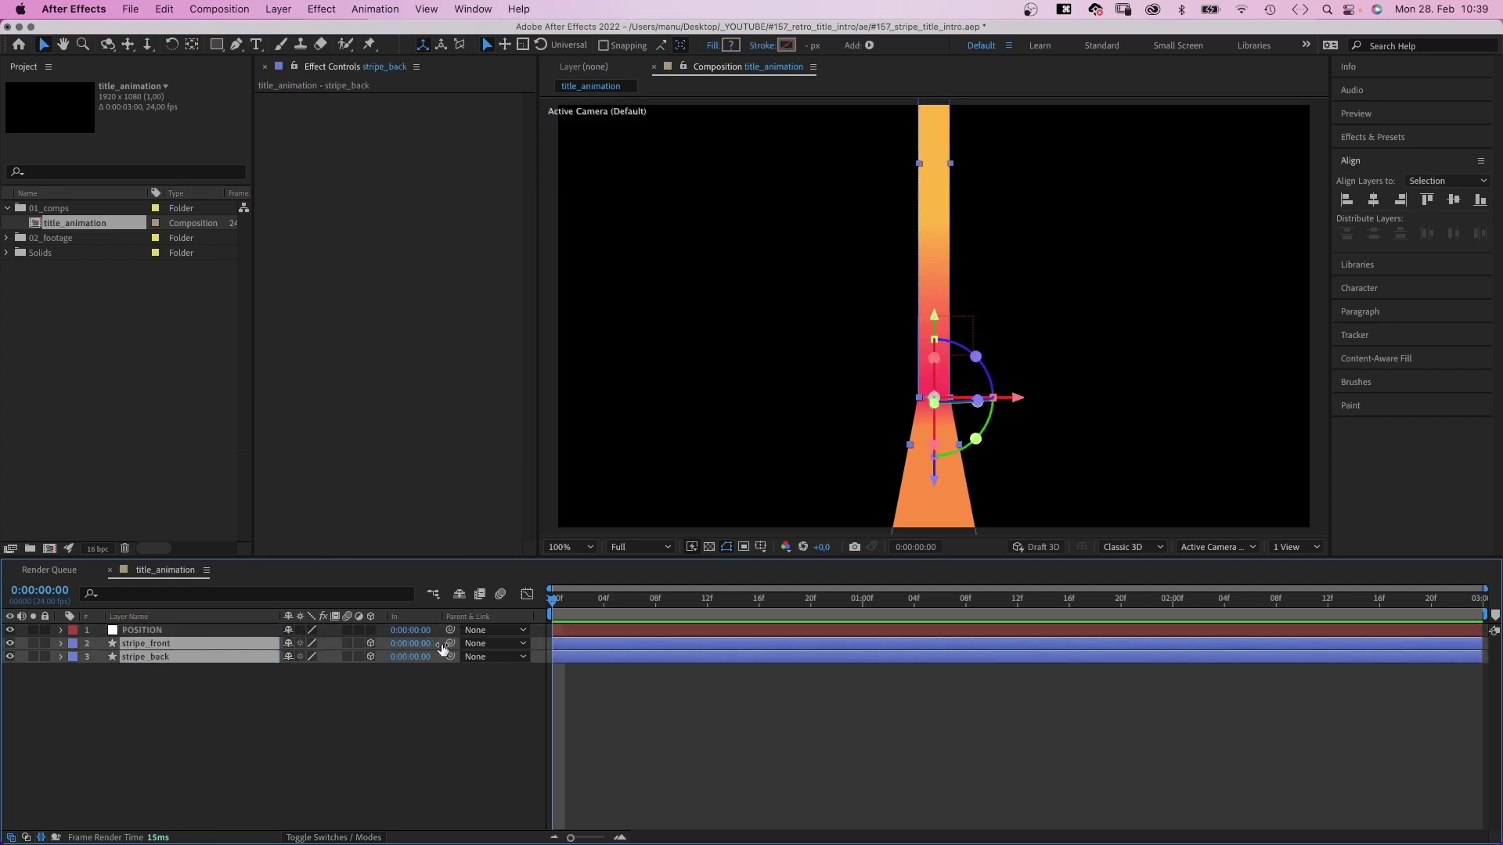
{"action": "left_click_drag", "start_coordinate": [437, 649], "coordinate": [408, 636]}
Make POSITION 3D and push it back in depth to 960, 499, 529
{"action": "left_click", "coordinate": [407, 635]}
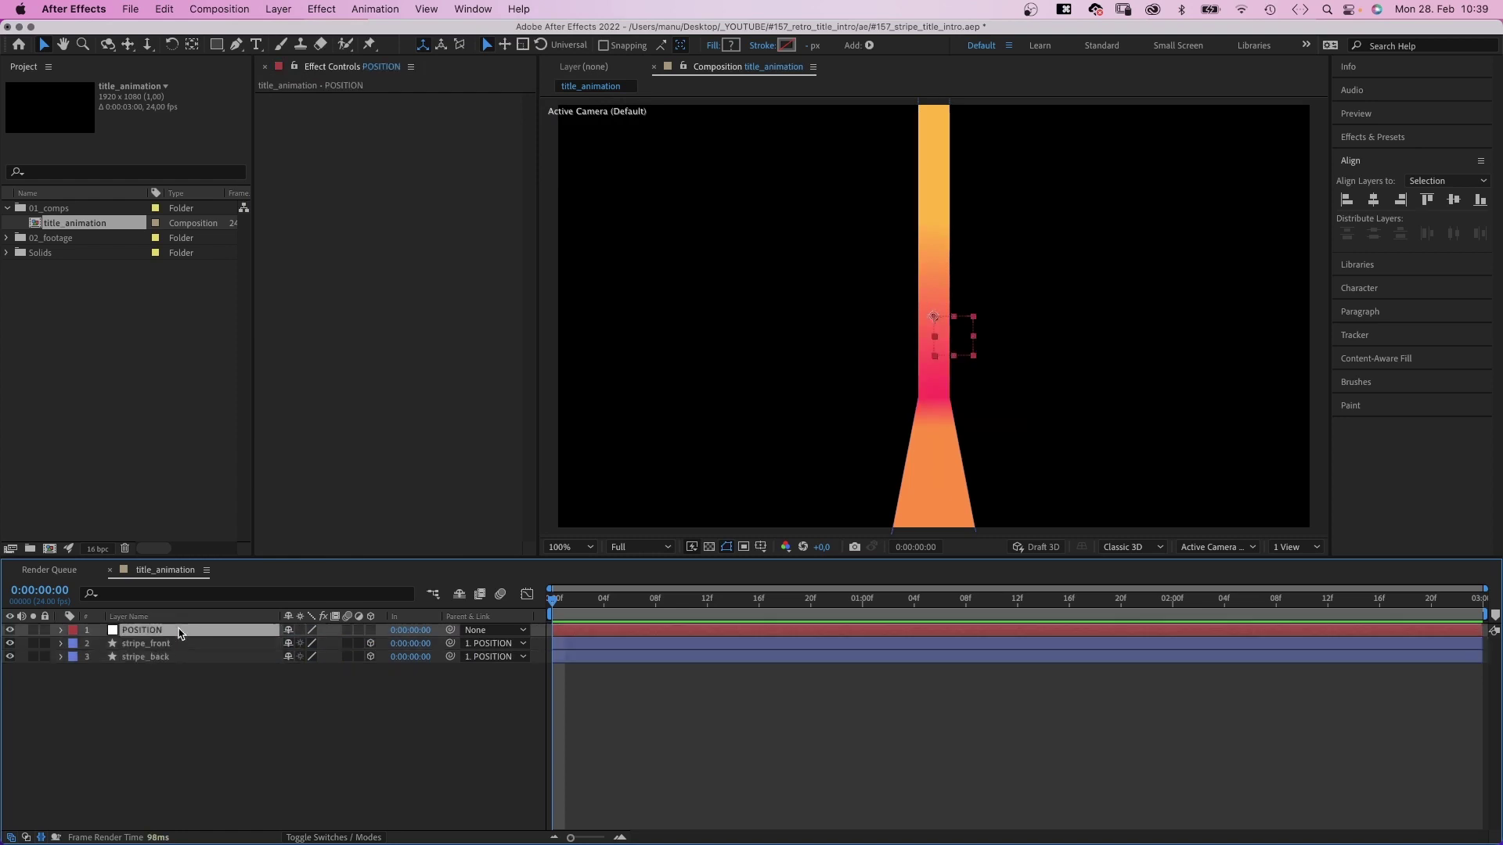
{"action": "left_click", "coordinate": [370, 631]}
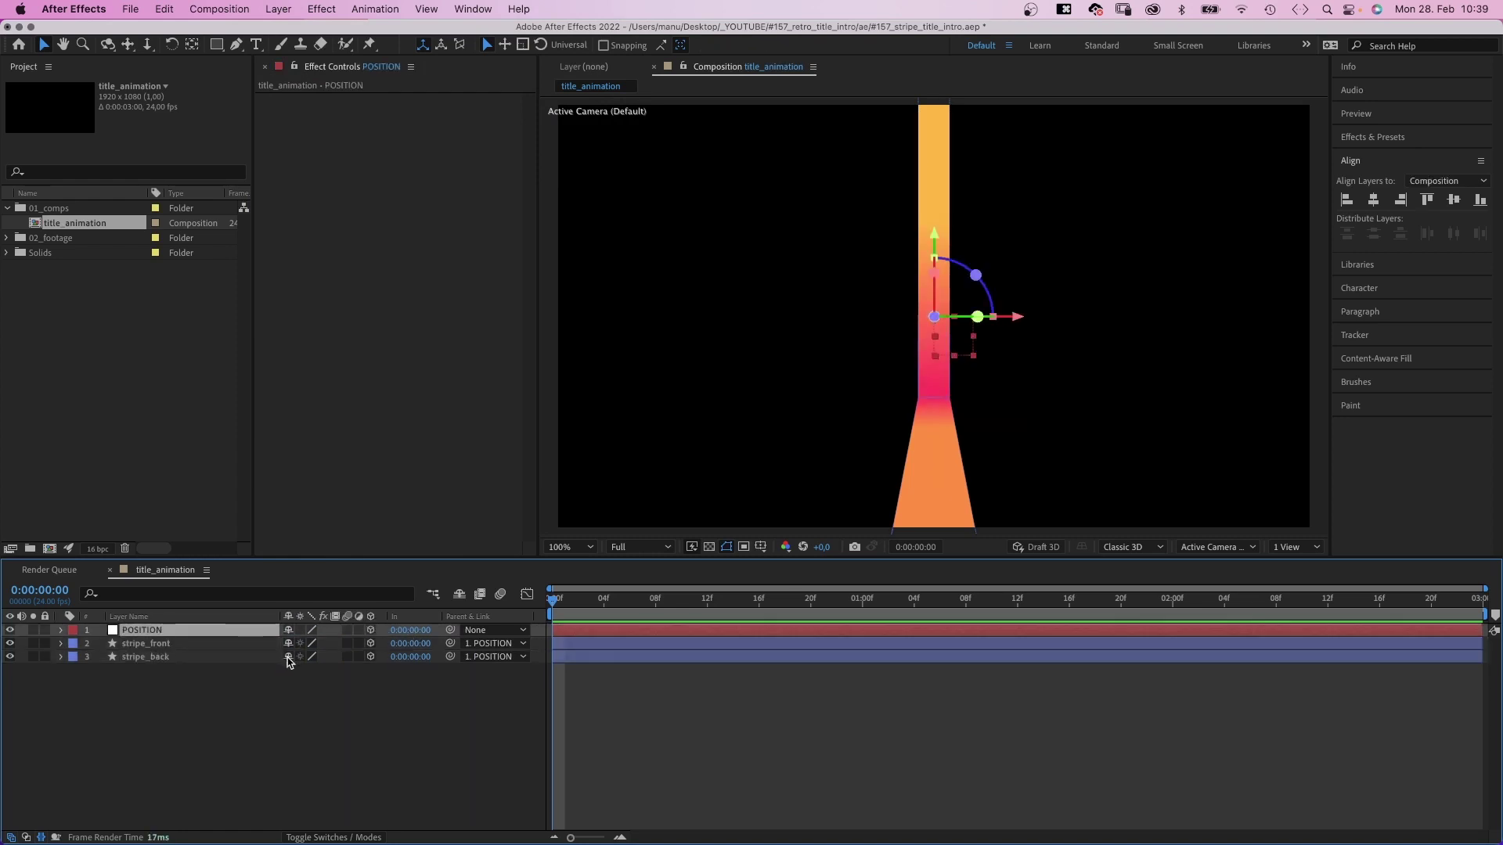
{"action": "key", "text": "p"}
{"action": "left_click_drag", "start_coordinate": [337, 643], "coordinate": [689, 618]}
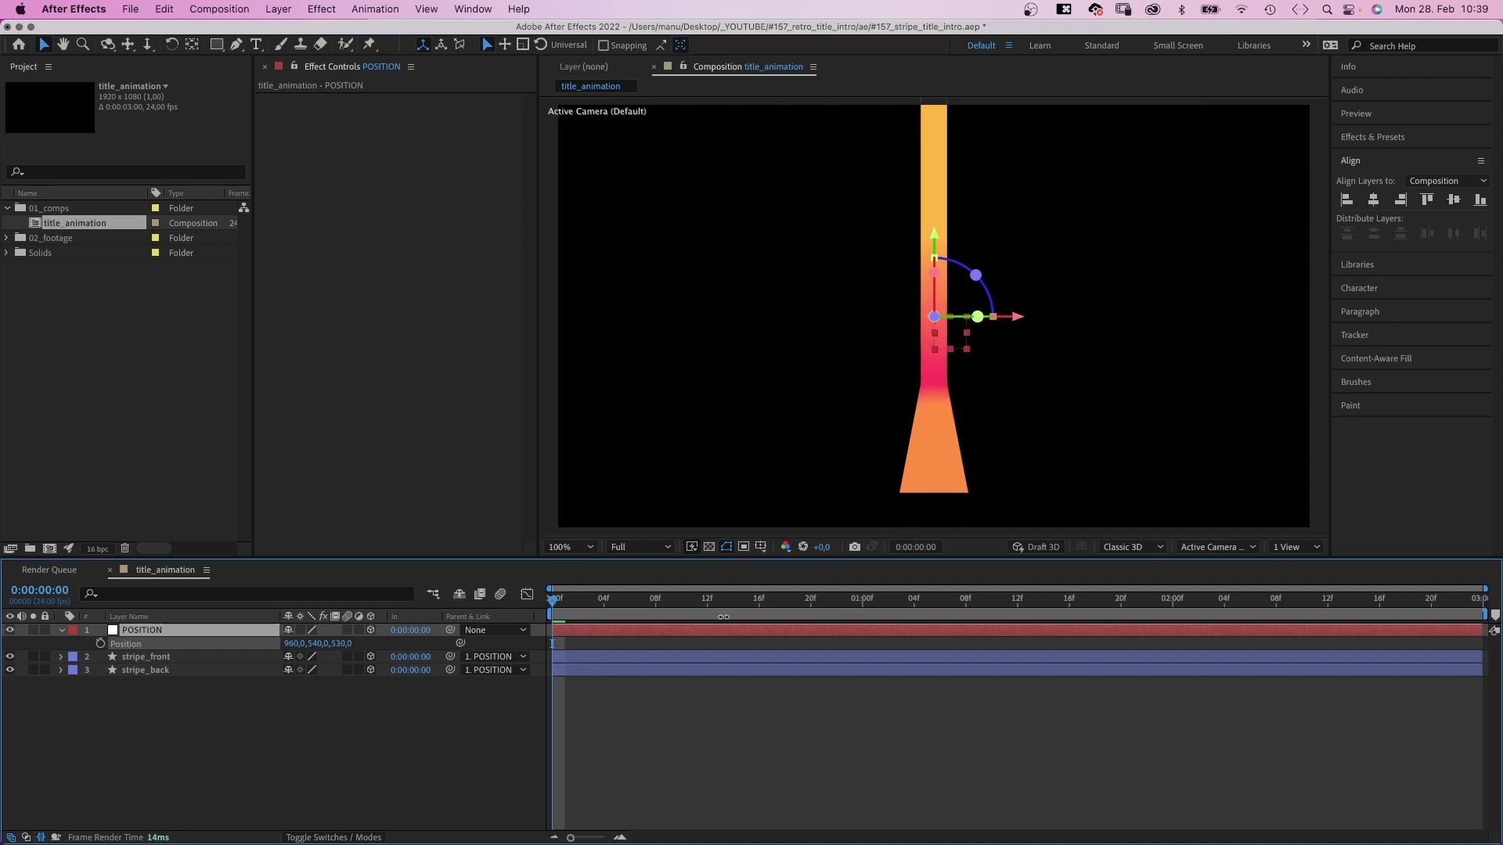
{"action": "left_click_drag", "start_coordinate": [723, 617], "coordinate": [720, 623]}
Stretch stripe_front's height scale to 210%
{"action": "left_click", "coordinate": [187, 657]}
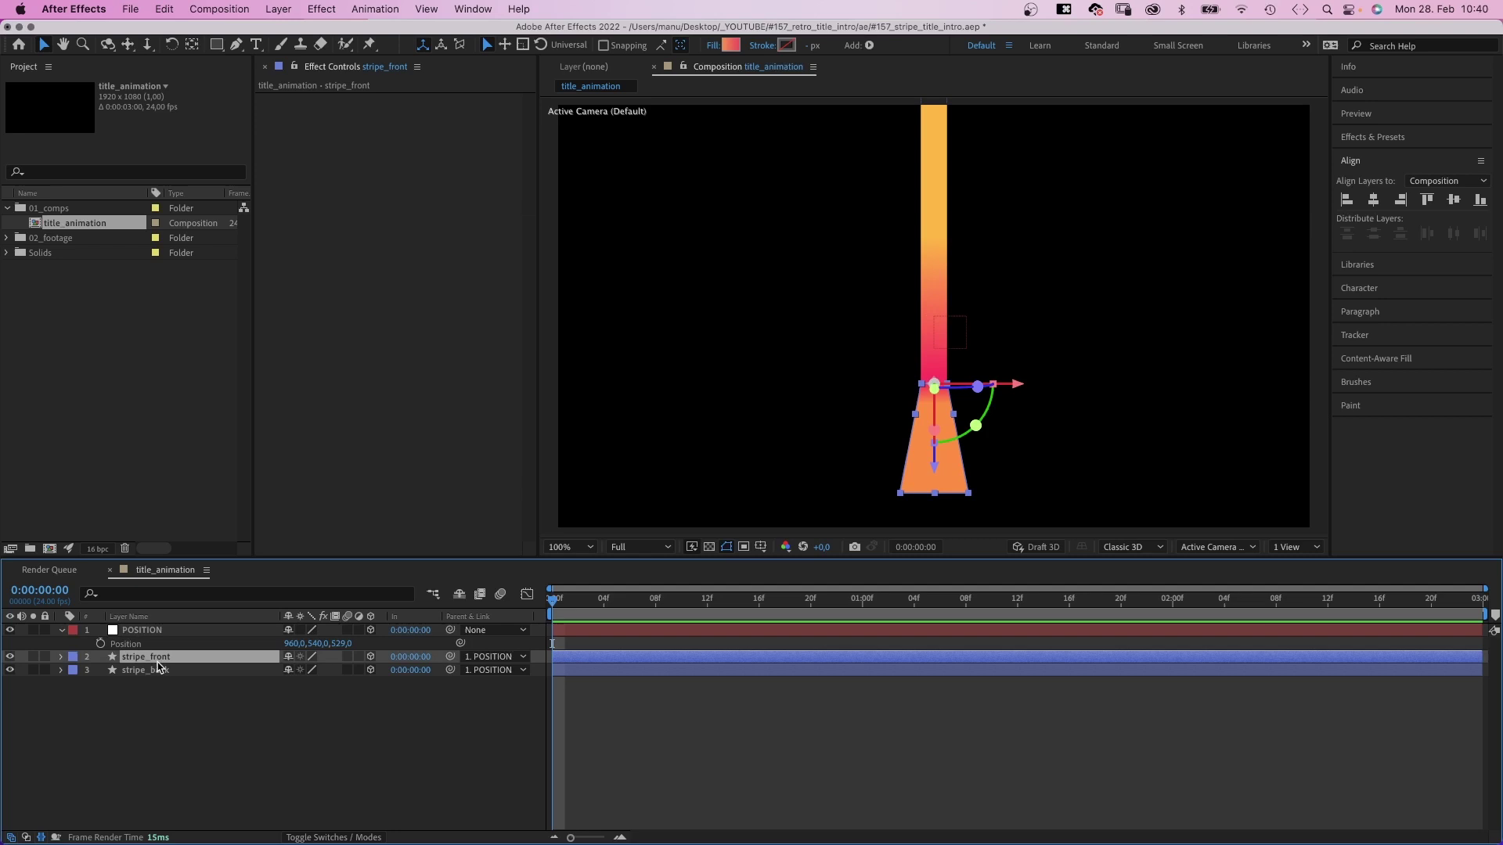
{"action": "key", "text": "s"}
{"action": "mouse_move", "coordinate": [330, 674]}
{"action": "left_mouse_down"}
{"action": "mouse_move", "coordinate": [363, 670]}
{"action": "mouse_move", "coordinate": [308, 645]}
{"action": "mouse_move", "coordinate": [285, 647]}
{"action": "mouse_move", "coordinate": [288, 661]}
{"action": "left_mouse_up"}
{"action": "left_click", "coordinate": [283, 759]}
Draw a rectangle mask around stripe_back's upright stripe with the viewer at 50%
{"action": "left_click", "coordinate": [161, 684]}
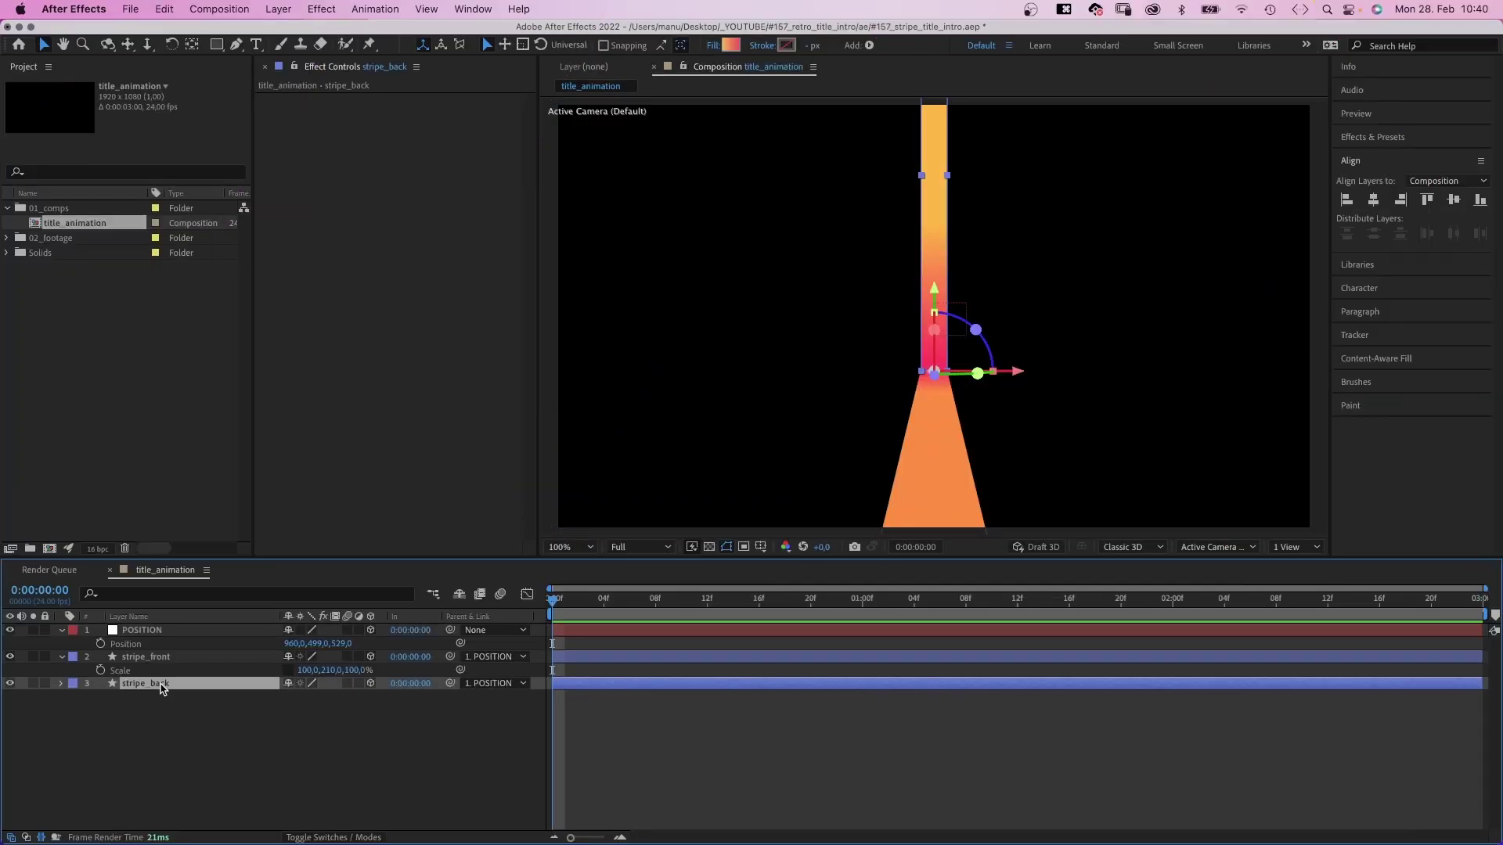
{"action": "key", "text": "comma"}
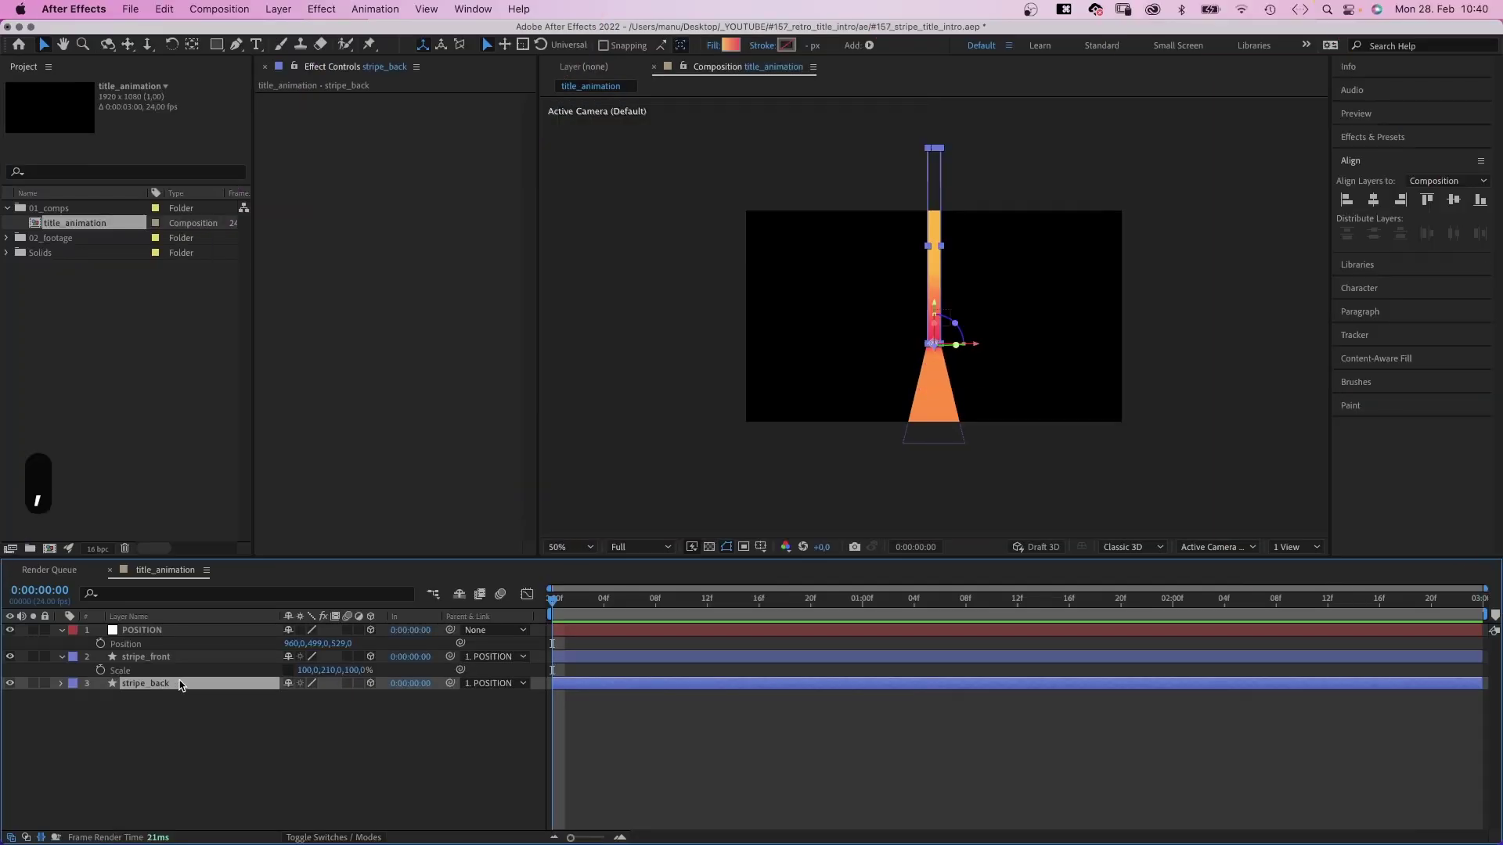
{"action": "left_click", "coordinate": [213, 46]}
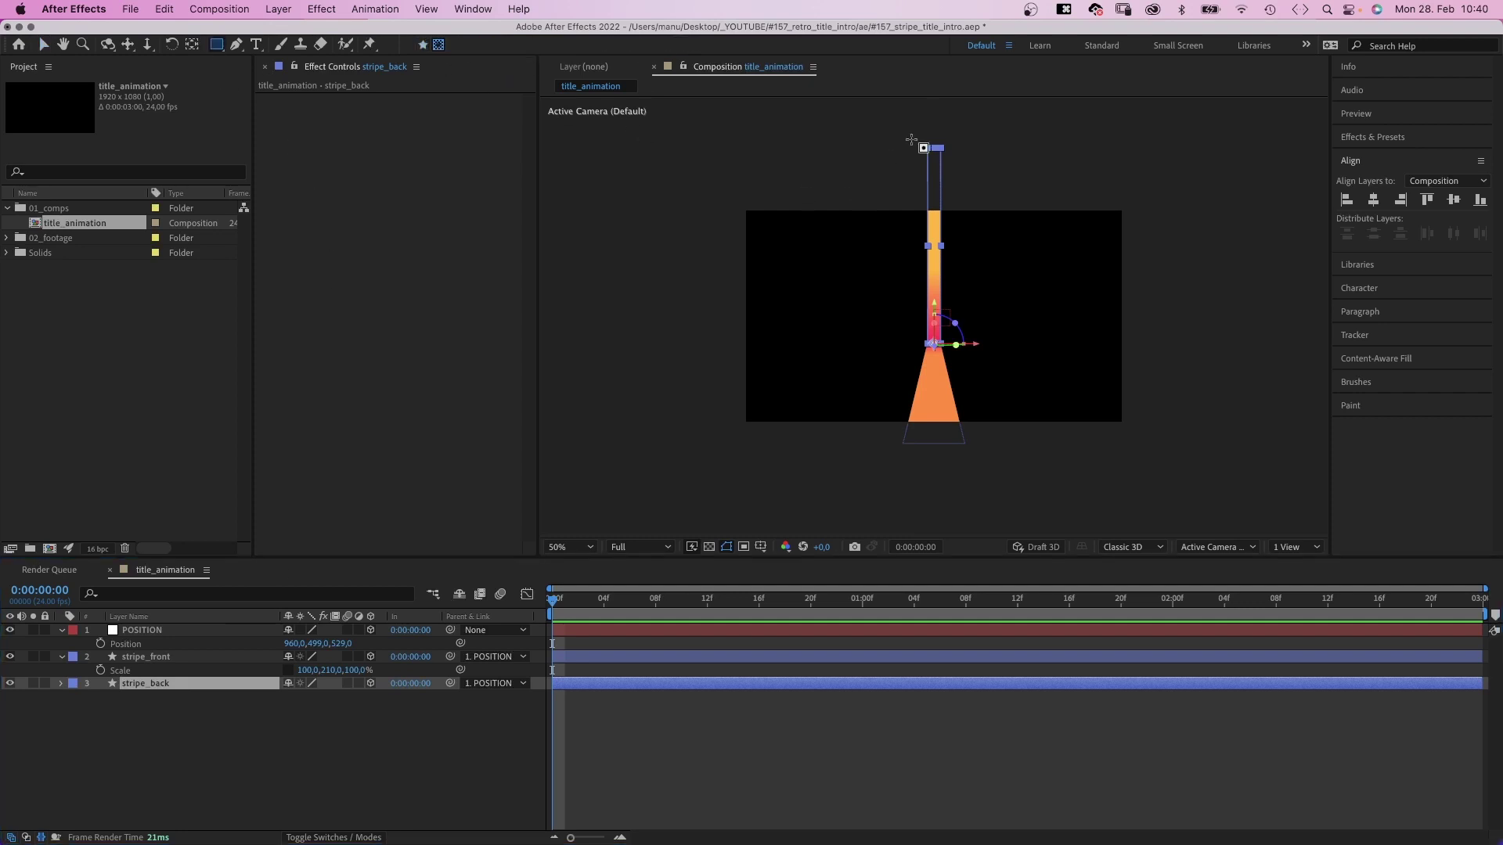
{"action": "left_click_drag", "start_coordinate": [917, 141], "coordinate": [963, 346]}
Keyframe the mask path at frame 12, then collapse the mask's bottom edge upward at frame 0
{"action": "key", "text": "m"}
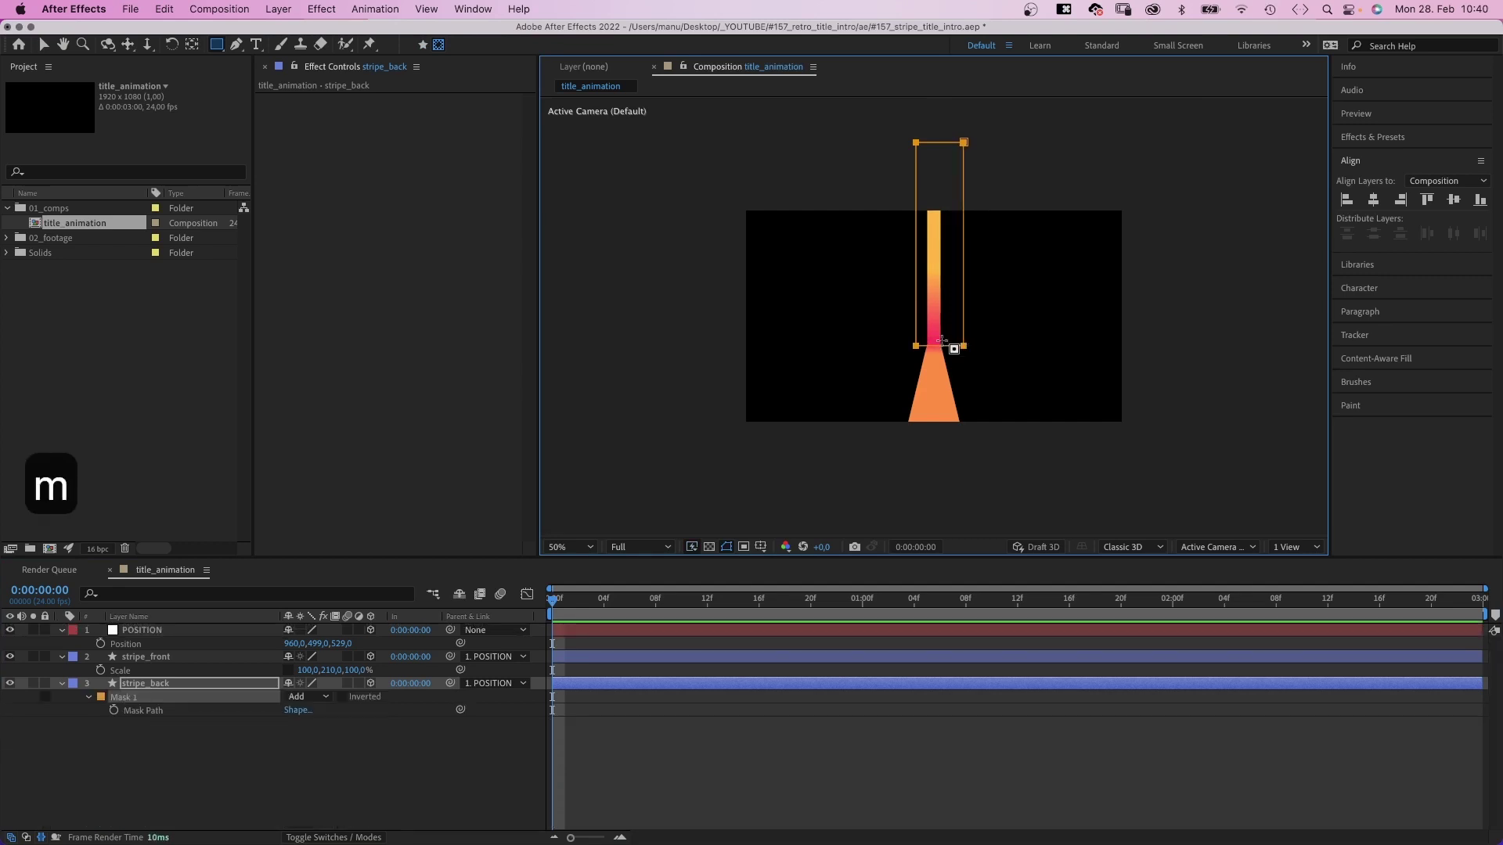
{"action": "left_click_drag", "start_coordinate": [681, 601], "coordinate": [524, 622]}
{"action": "left_click", "coordinate": [113, 711]}
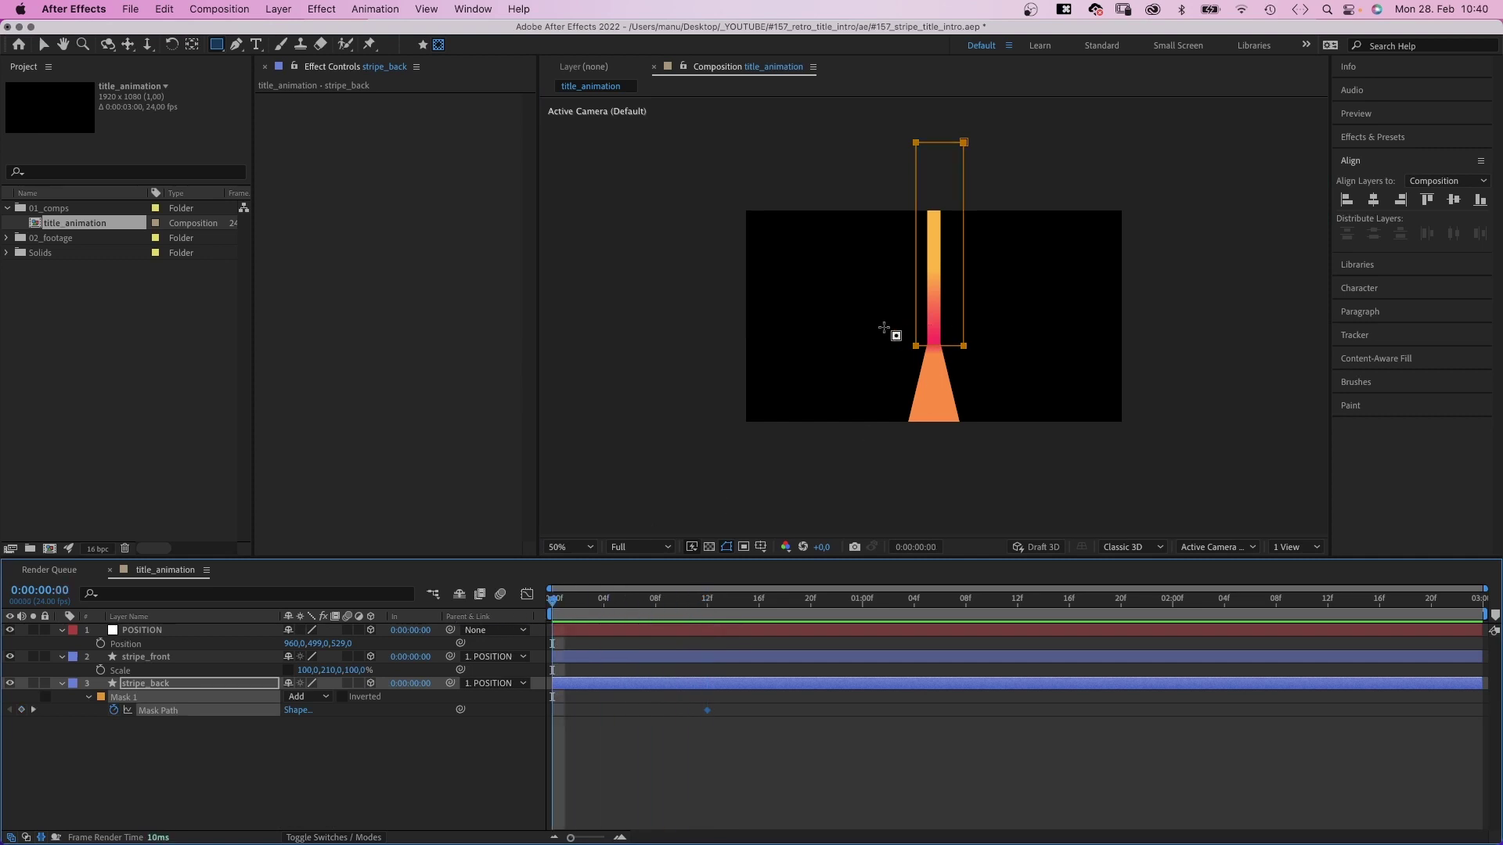
{"action": "key", "text": "v"}
{"action": "left_click_drag", "start_coordinate": [888, 325], "coordinate": [978, 161]}
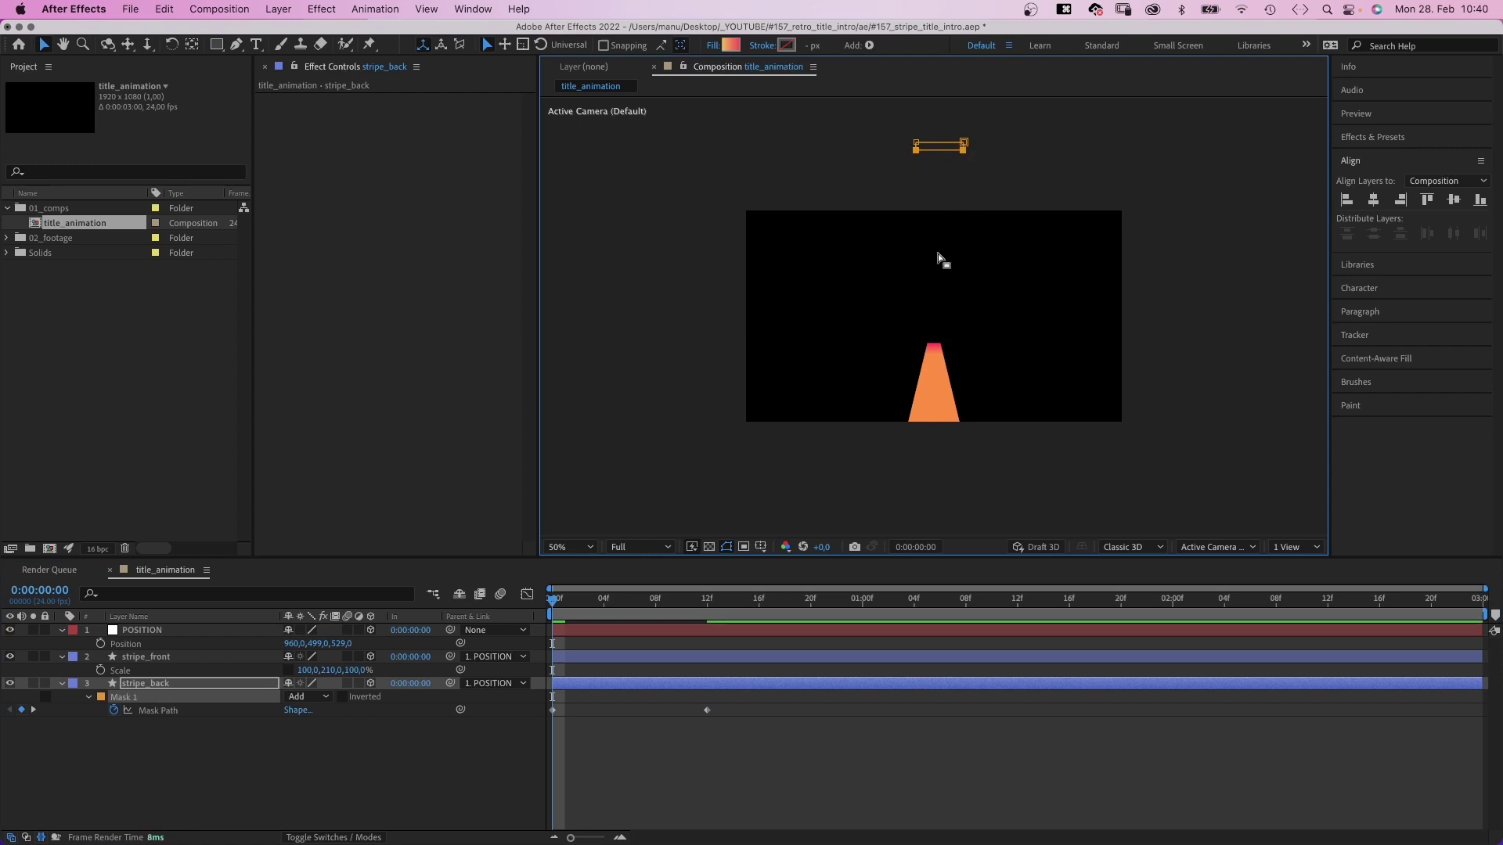
{"action": "left_click", "coordinate": [155, 685]}
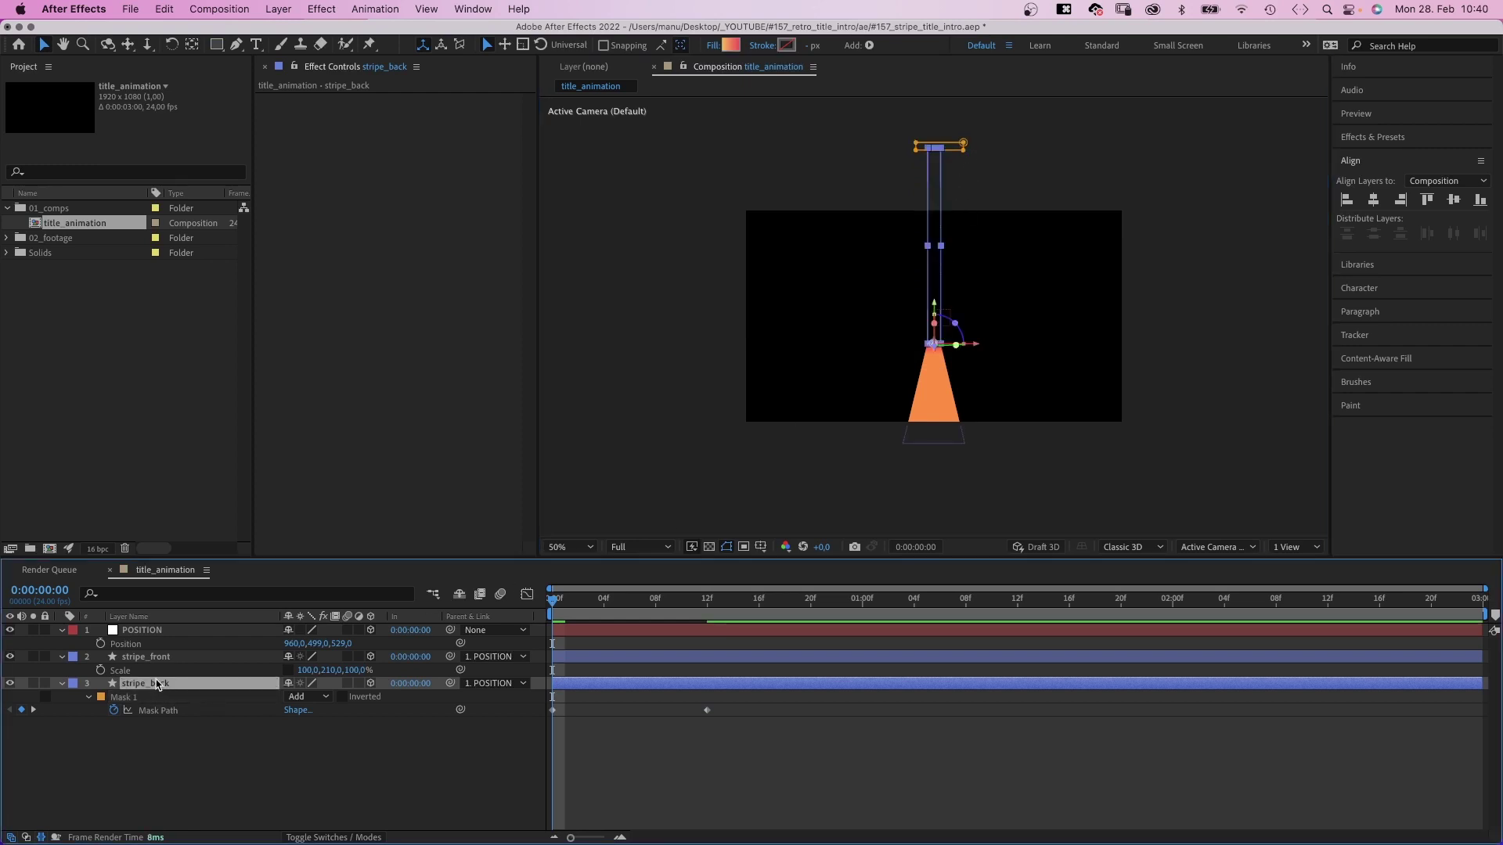
Draw a rectangle mask around stripe_front's orange trapezoid
{"action": "key", "text": "space"}
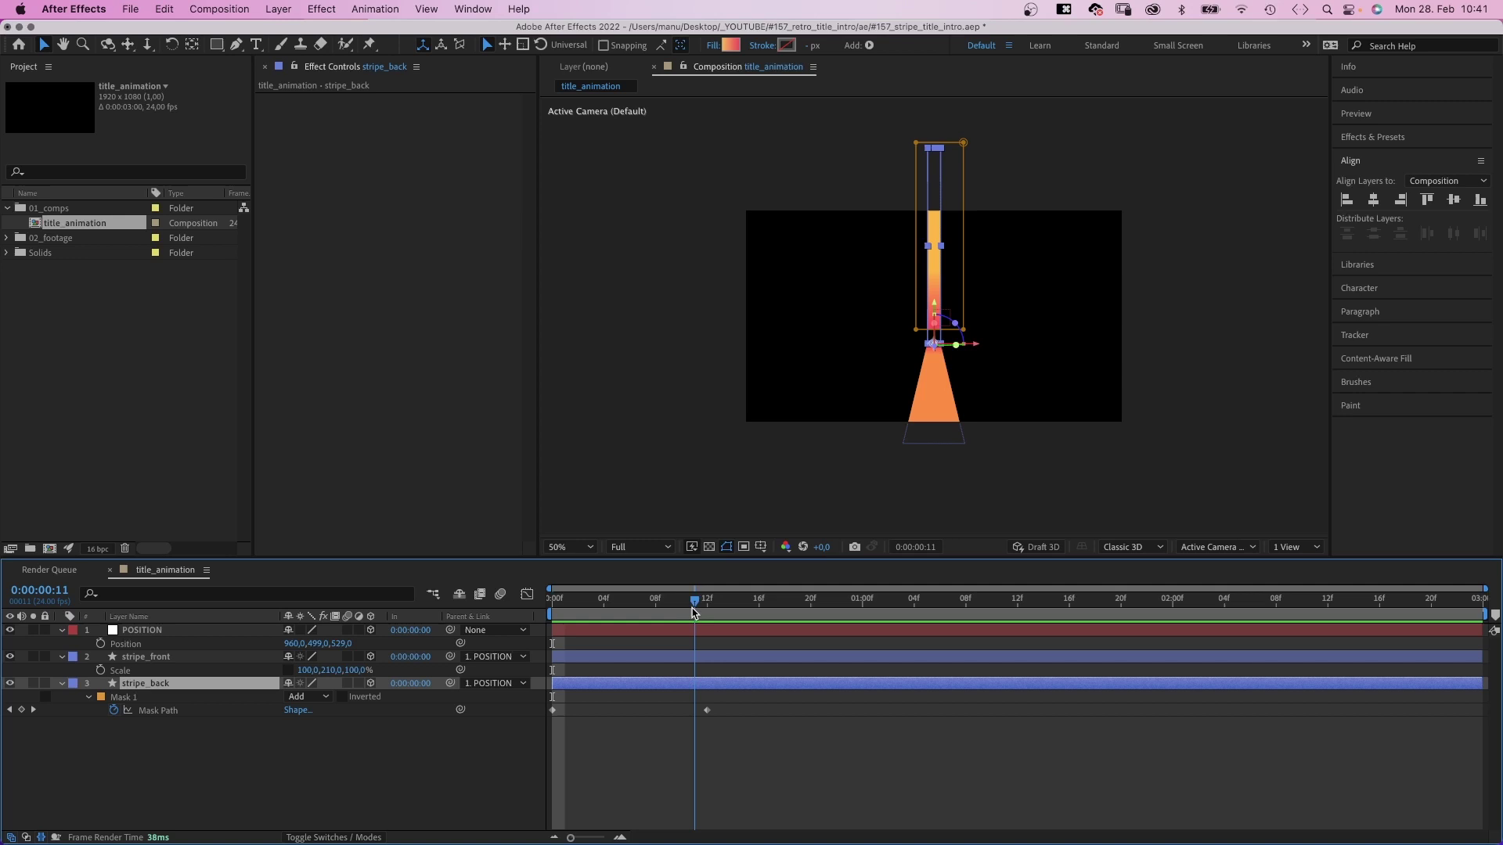
{"action": "left_click", "coordinate": [157, 658]}
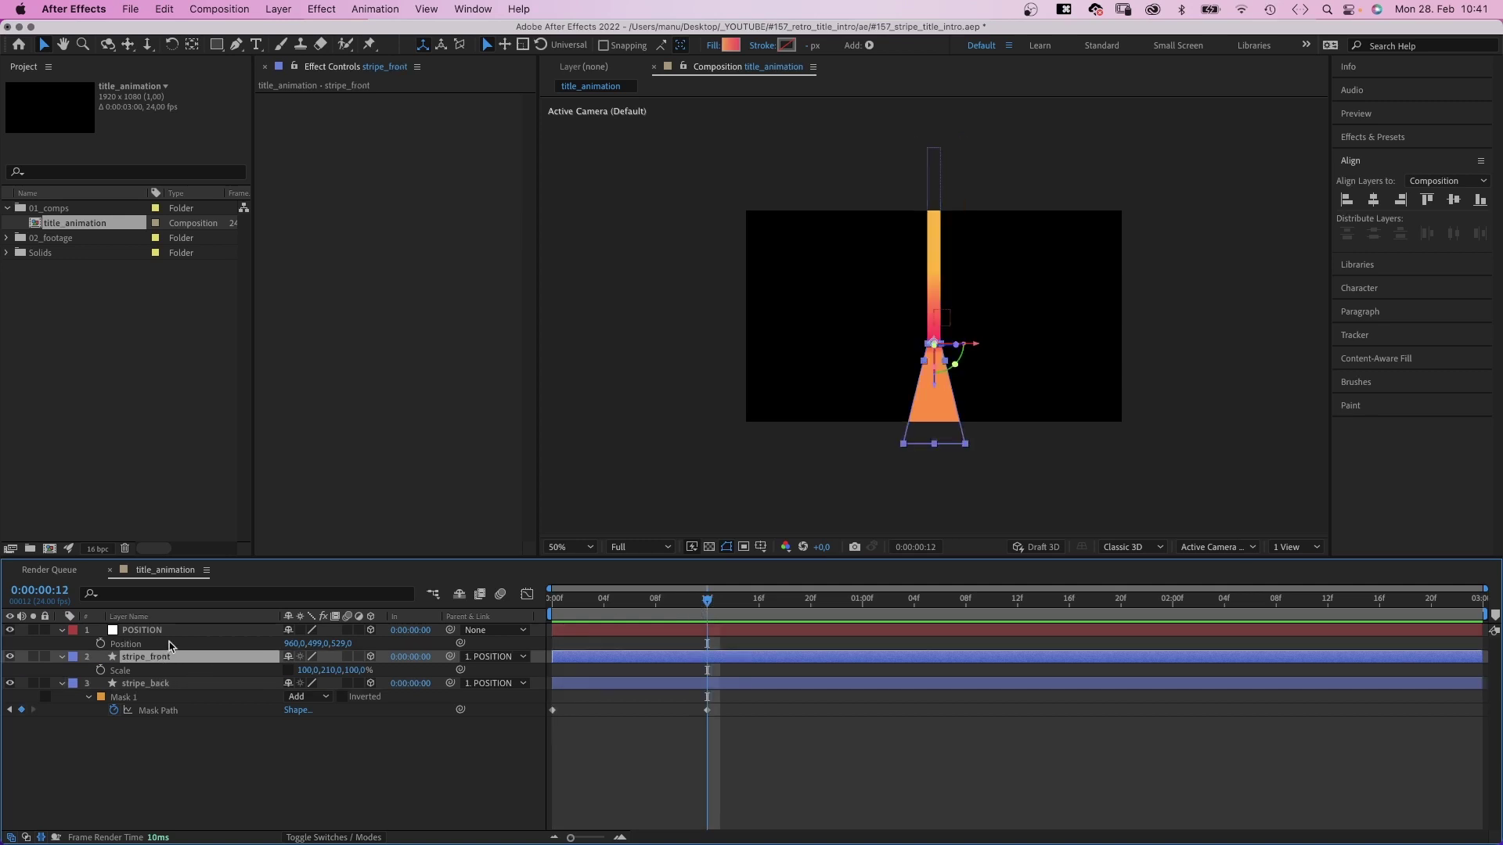
{"action": "key", "text": "q"}
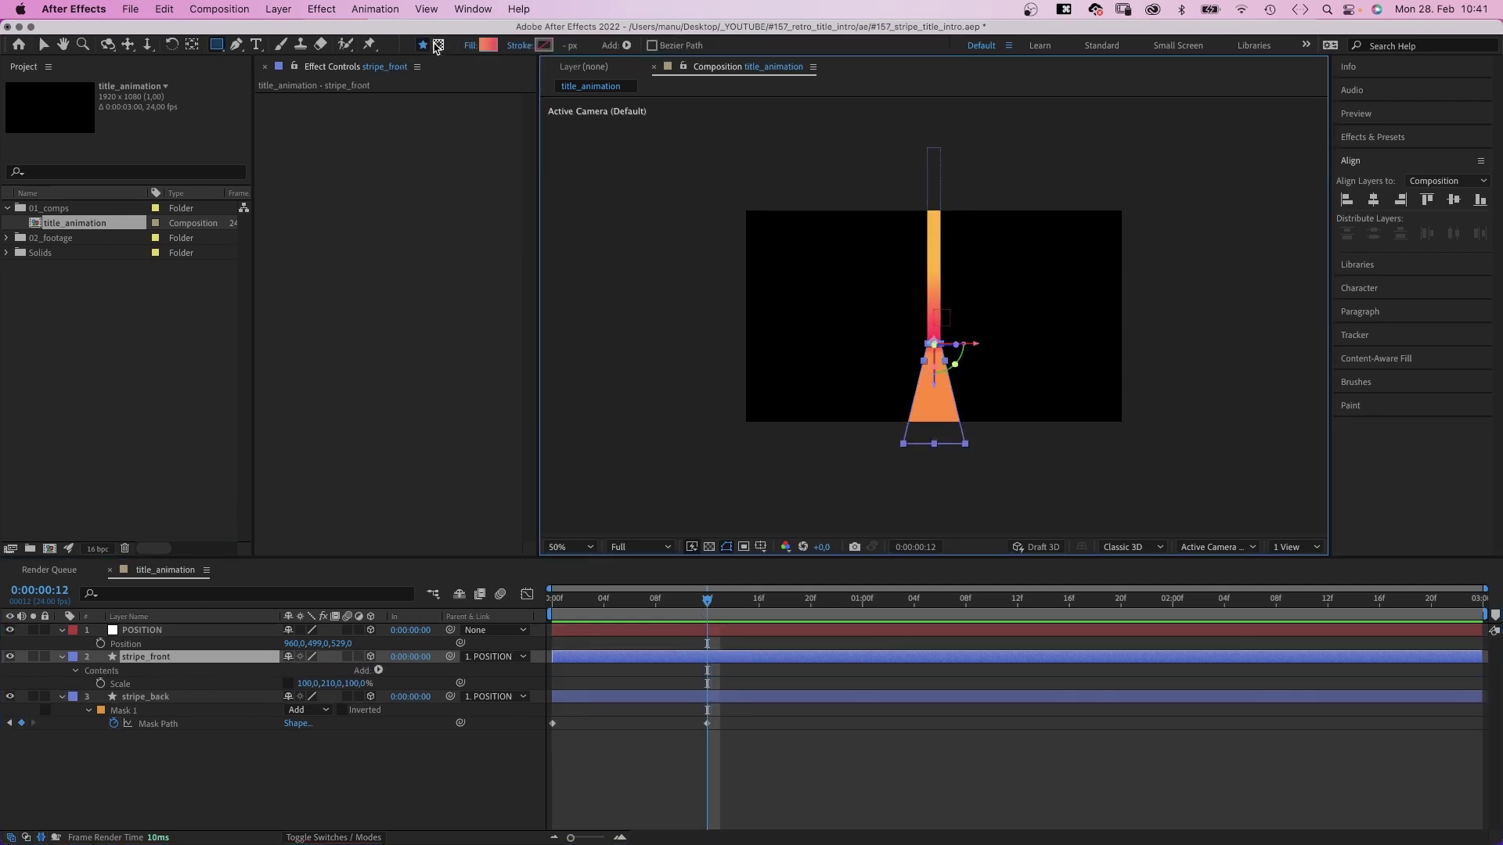
{"action": "left_click", "coordinate": [438, 44]}
{"action": "left_click_drag", "start_coordinate": [907, 342], "coordinate": [1029, 465]}
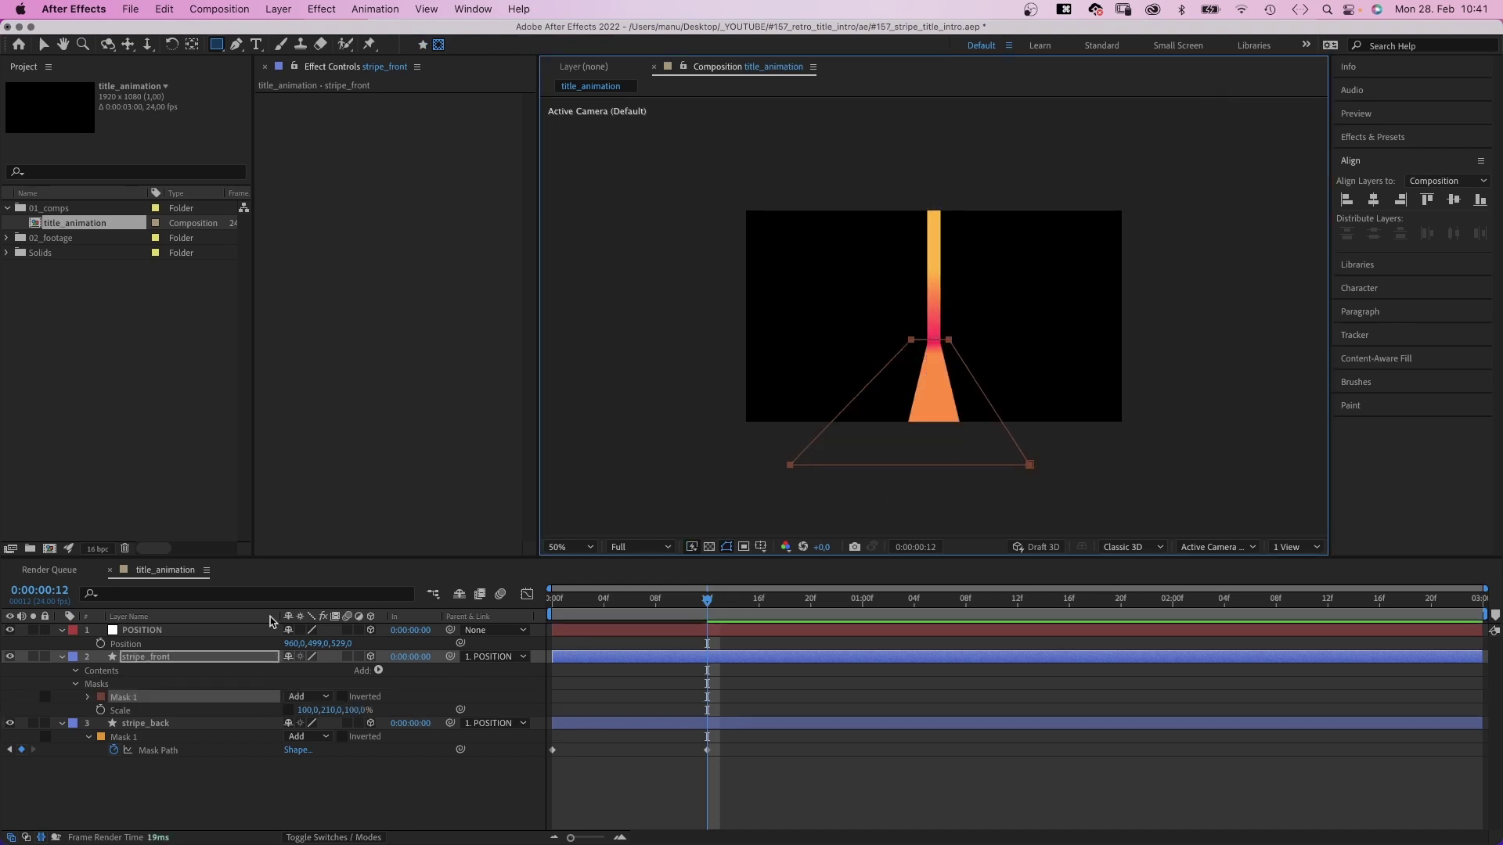
Keyframe the front mask path at 1:00 and collapse its bottom corners at frame 12
{"action": "key", "text": "m"}
{"action": "mouse_move", "coordinate": [707, 601]}
{"action": "left_mouse_down"}
{"action": "mouse_move", "coordinate": [862, 607]}
{"action": "mouse_move", "coordinate": [708, 624]}
{"action": "left_mouse_up"}
{"action": "left_click", "coordinate": [114, 683]}
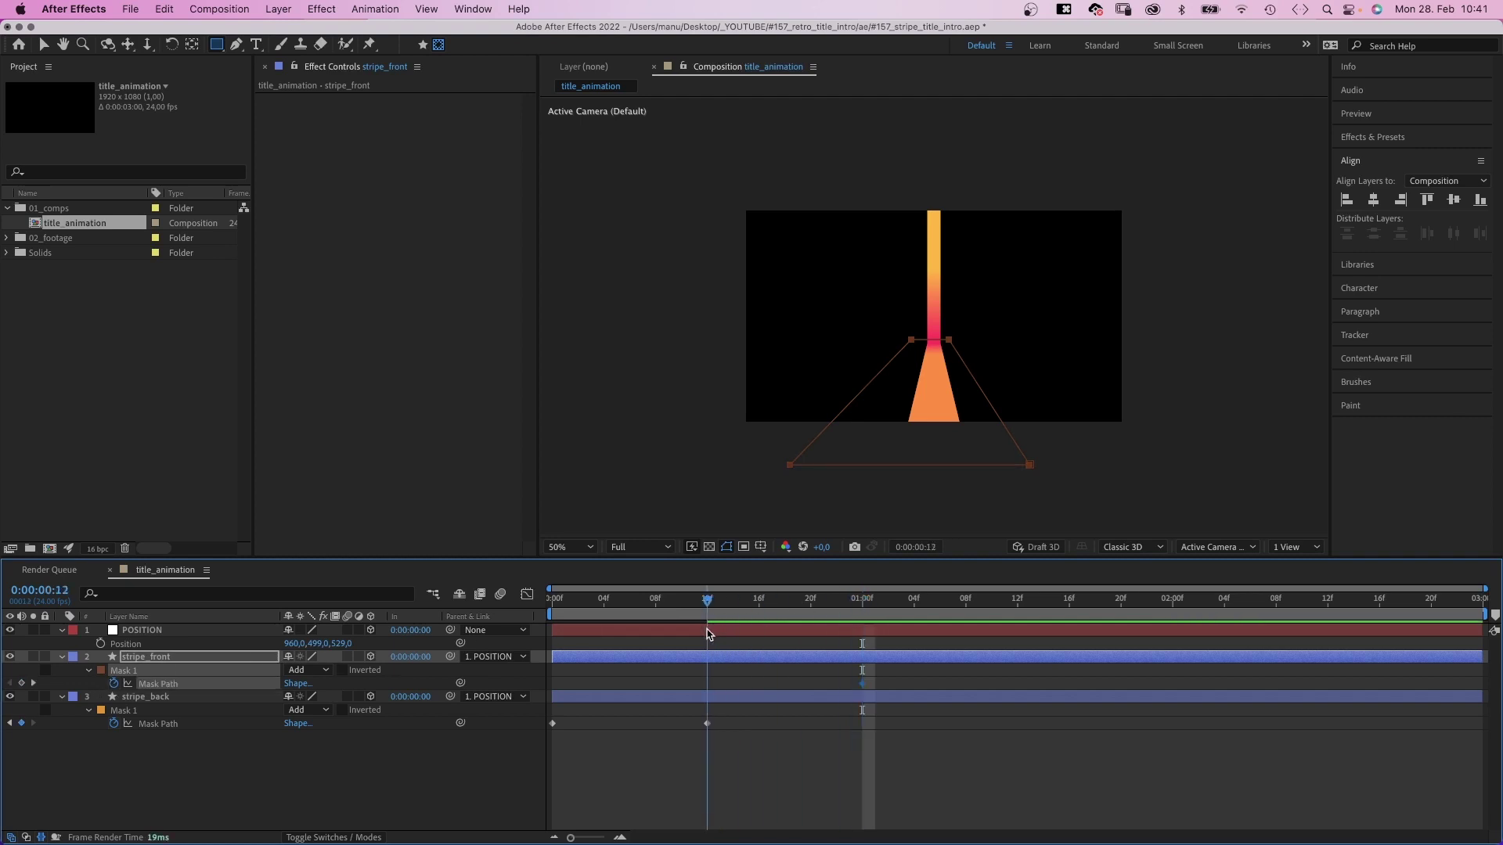
{"action": "key", "text": "v"}
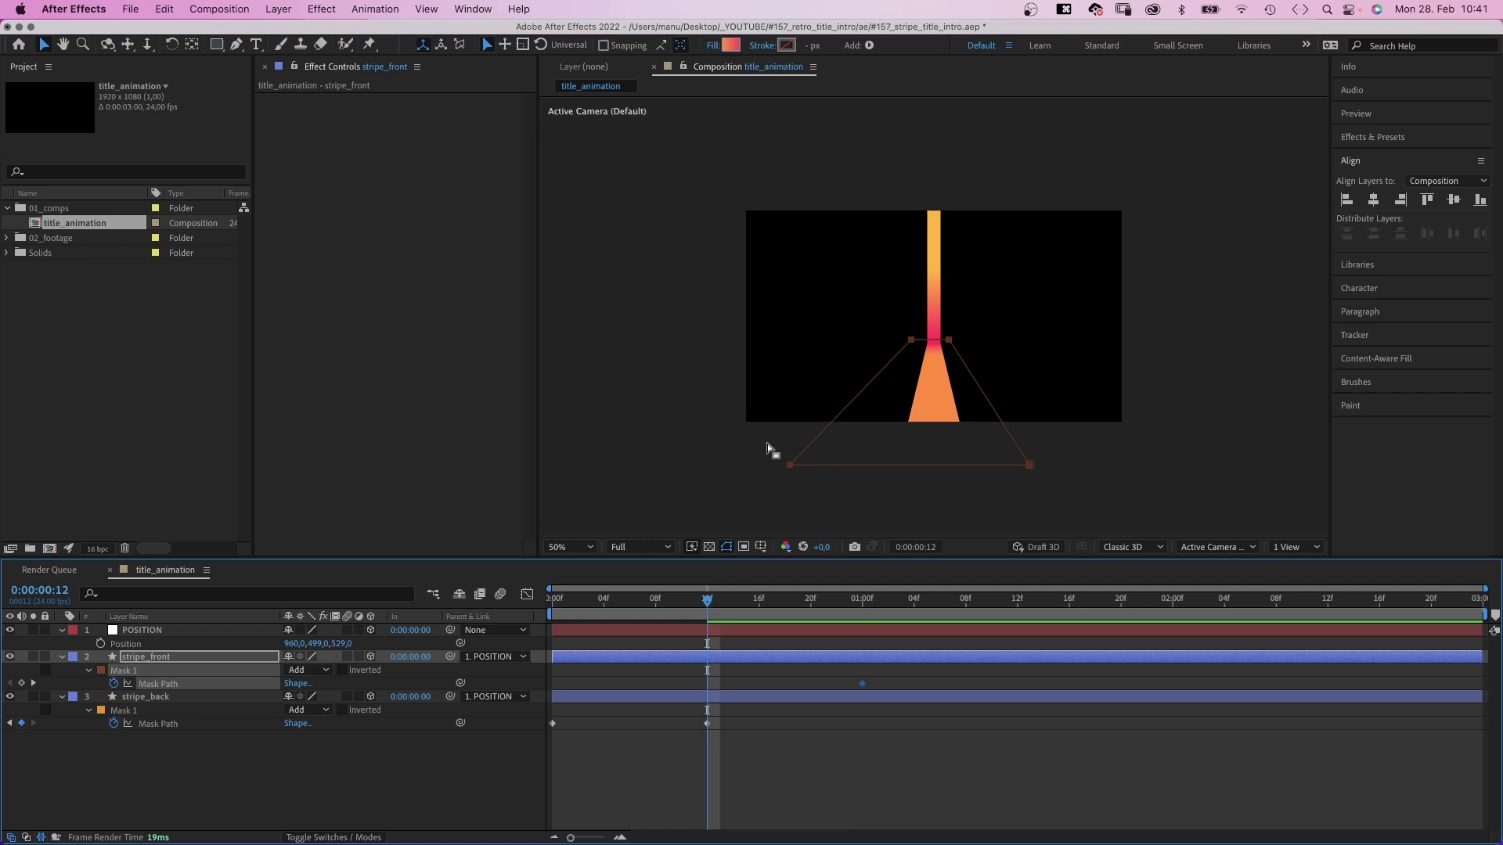
{"action": "left_click_drag", "start_coordinate": [767, 444], "coordinate": [962, 352]}
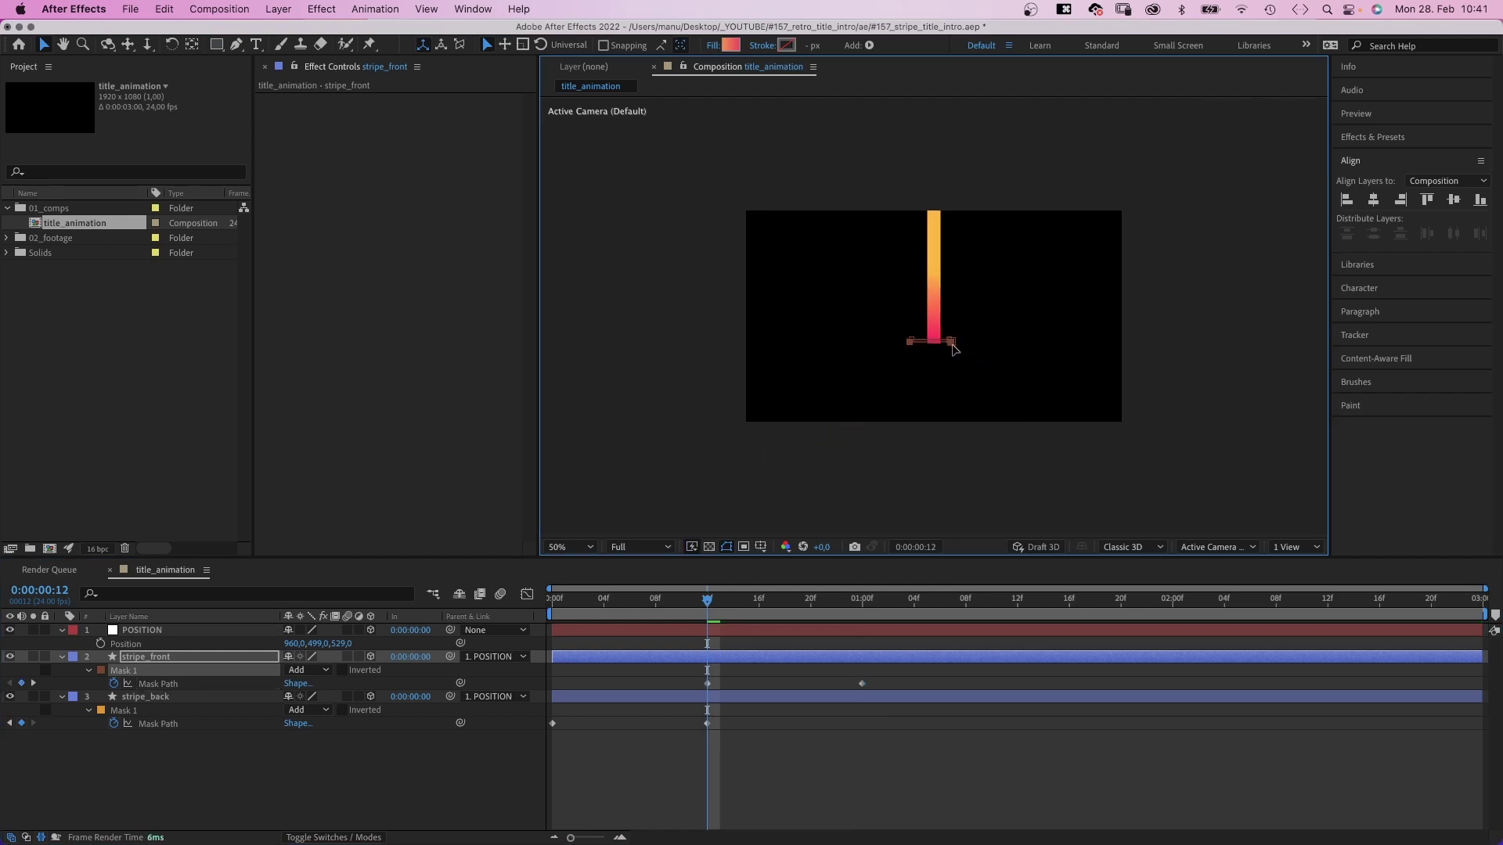
{"action": "left_click_drag", "start_coordinate": [707, 600], "coordinate": [552, 600]}
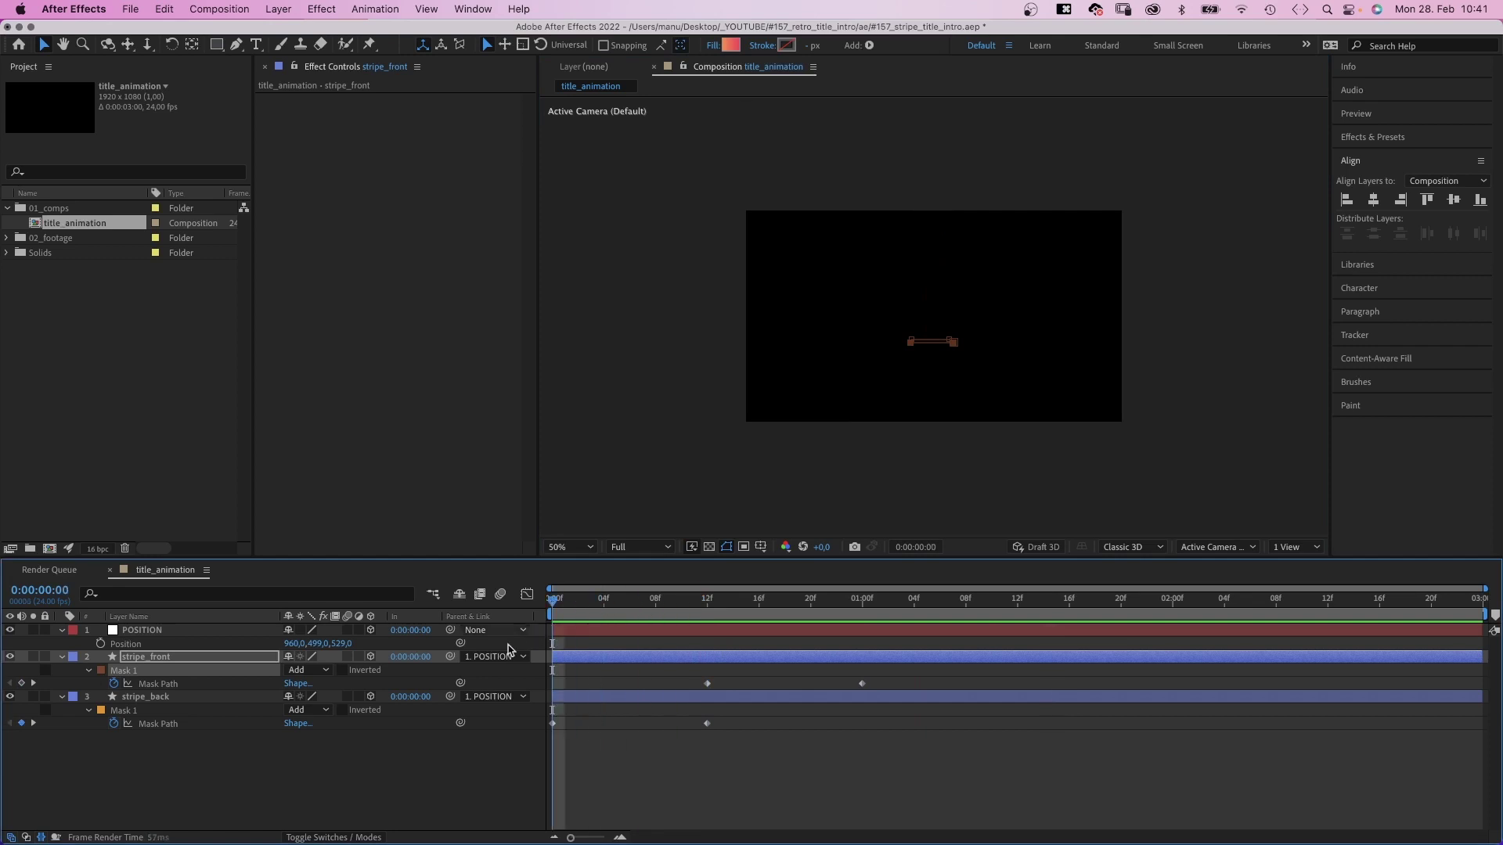
{"action": "key", "text": "/"}
In the speed graph, drag out stripe_back's frame-12 mask keyframe influence to ease in
{"action": "key", "text": "space"}
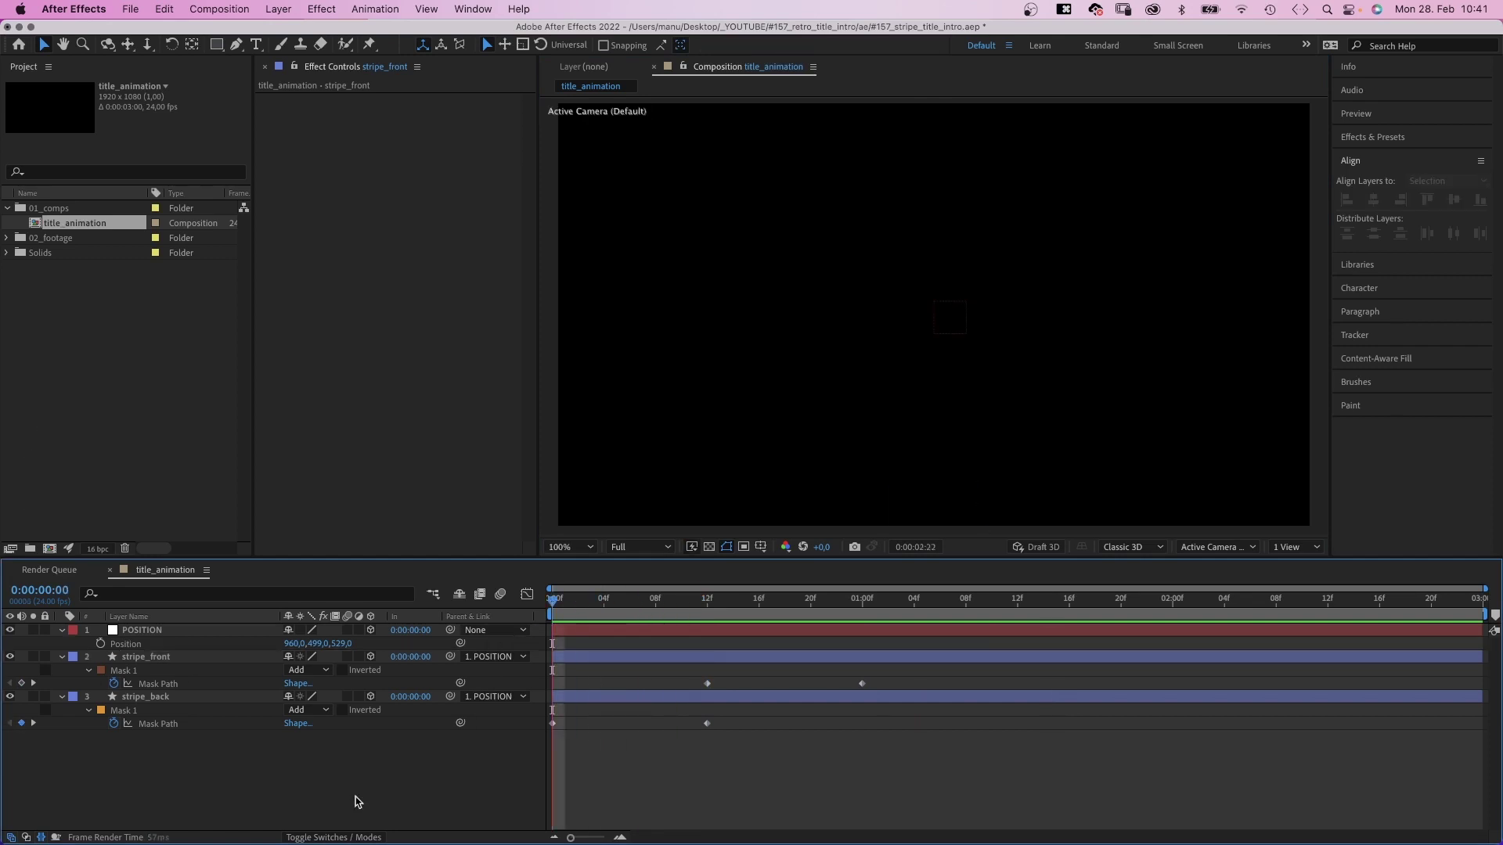
{"action": "key", "text": "space"}
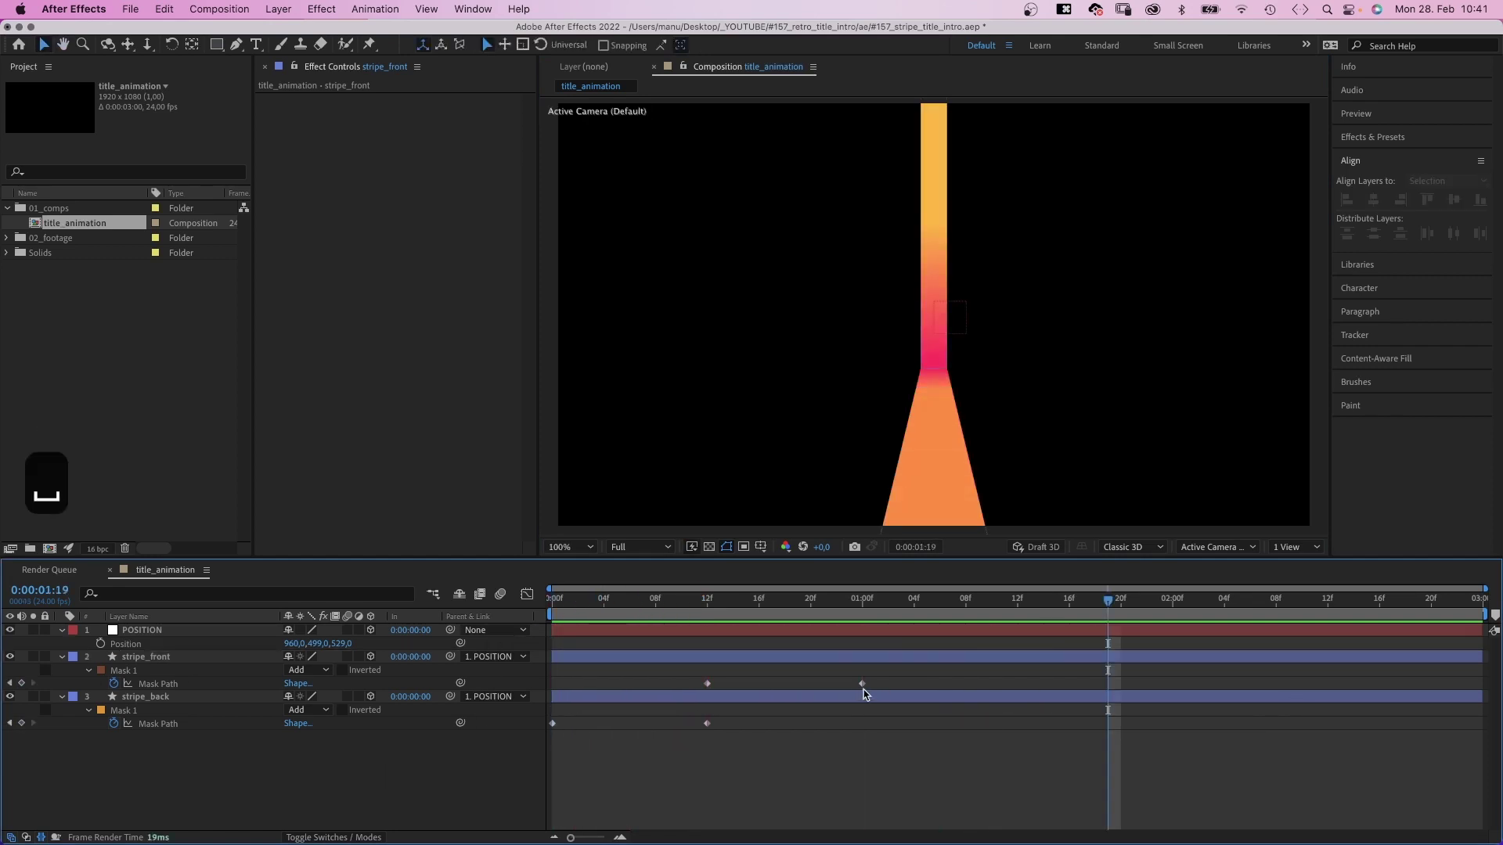
{"action": "left_click_drag", "start_coordinate": [810, 737], "coordinate": [526, 709]}
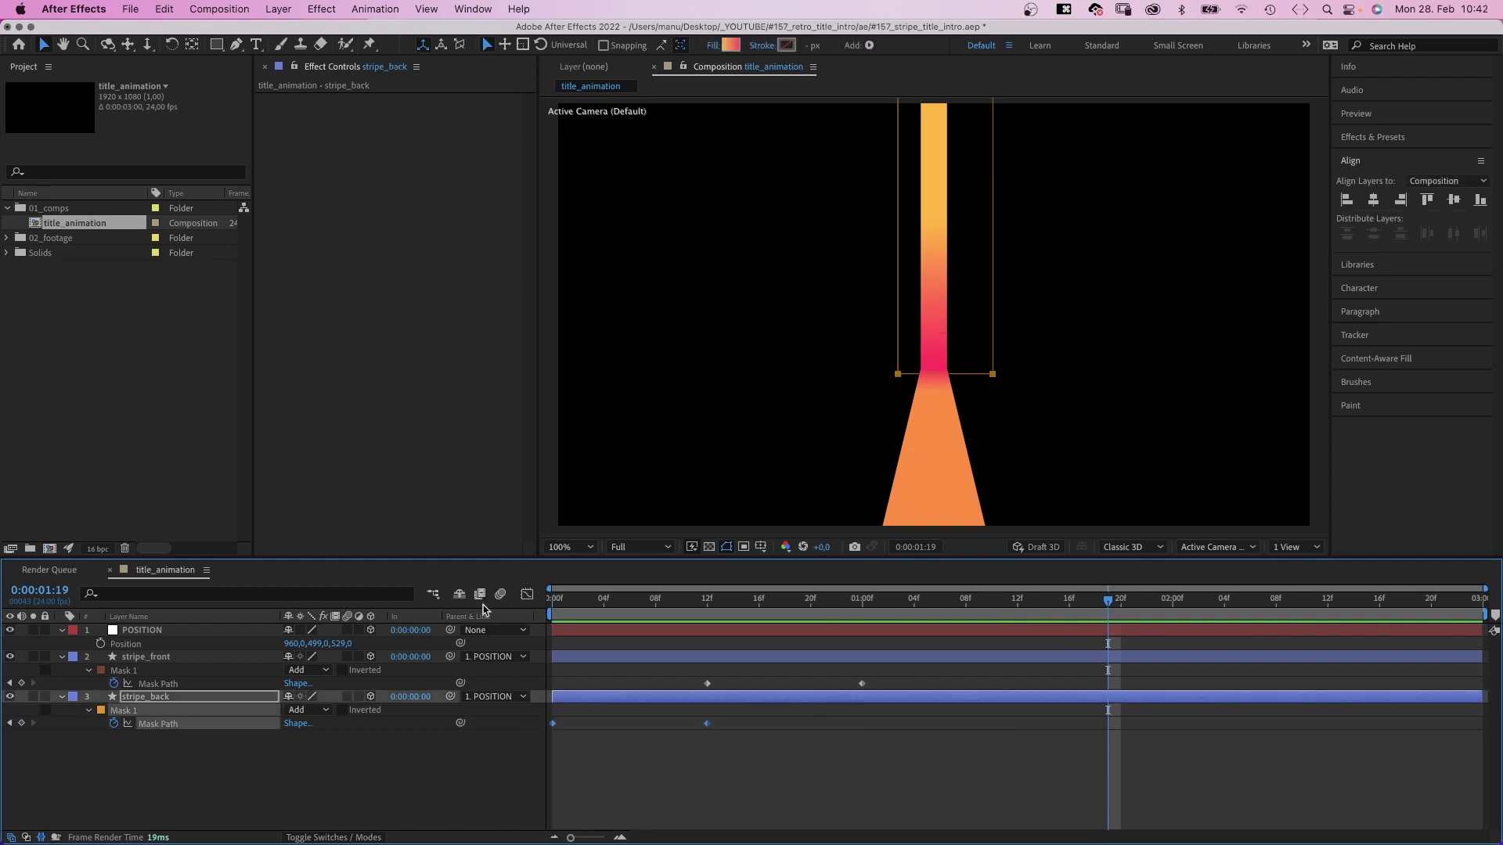
{"action": "left_click", "coordinate": [525, 595]}
{"action": "left_click", "coordinate": [853, 821]}
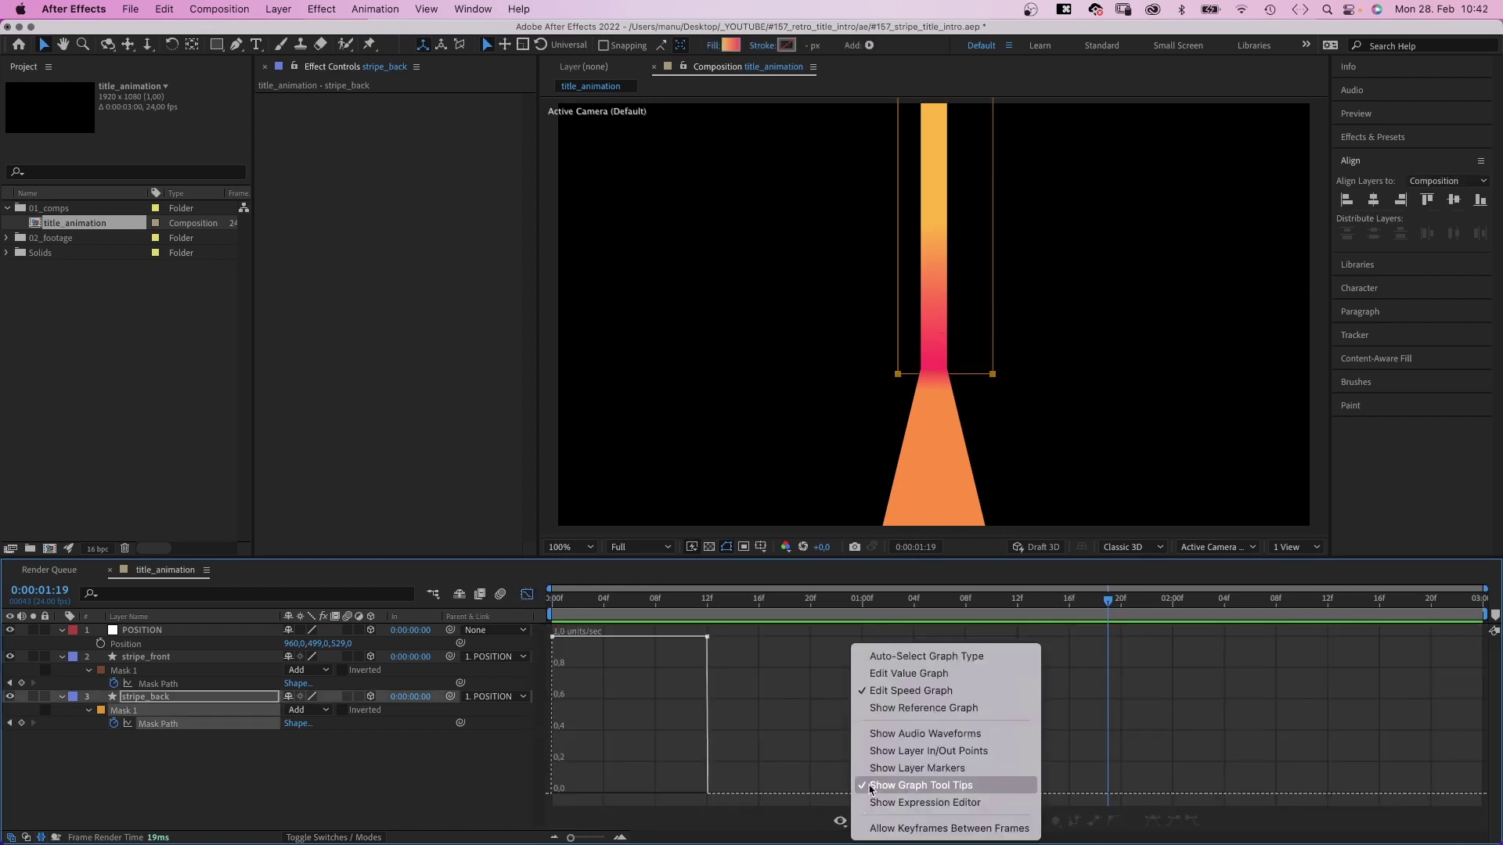
{"action": "left_click", "coordinate": [911, 691]}
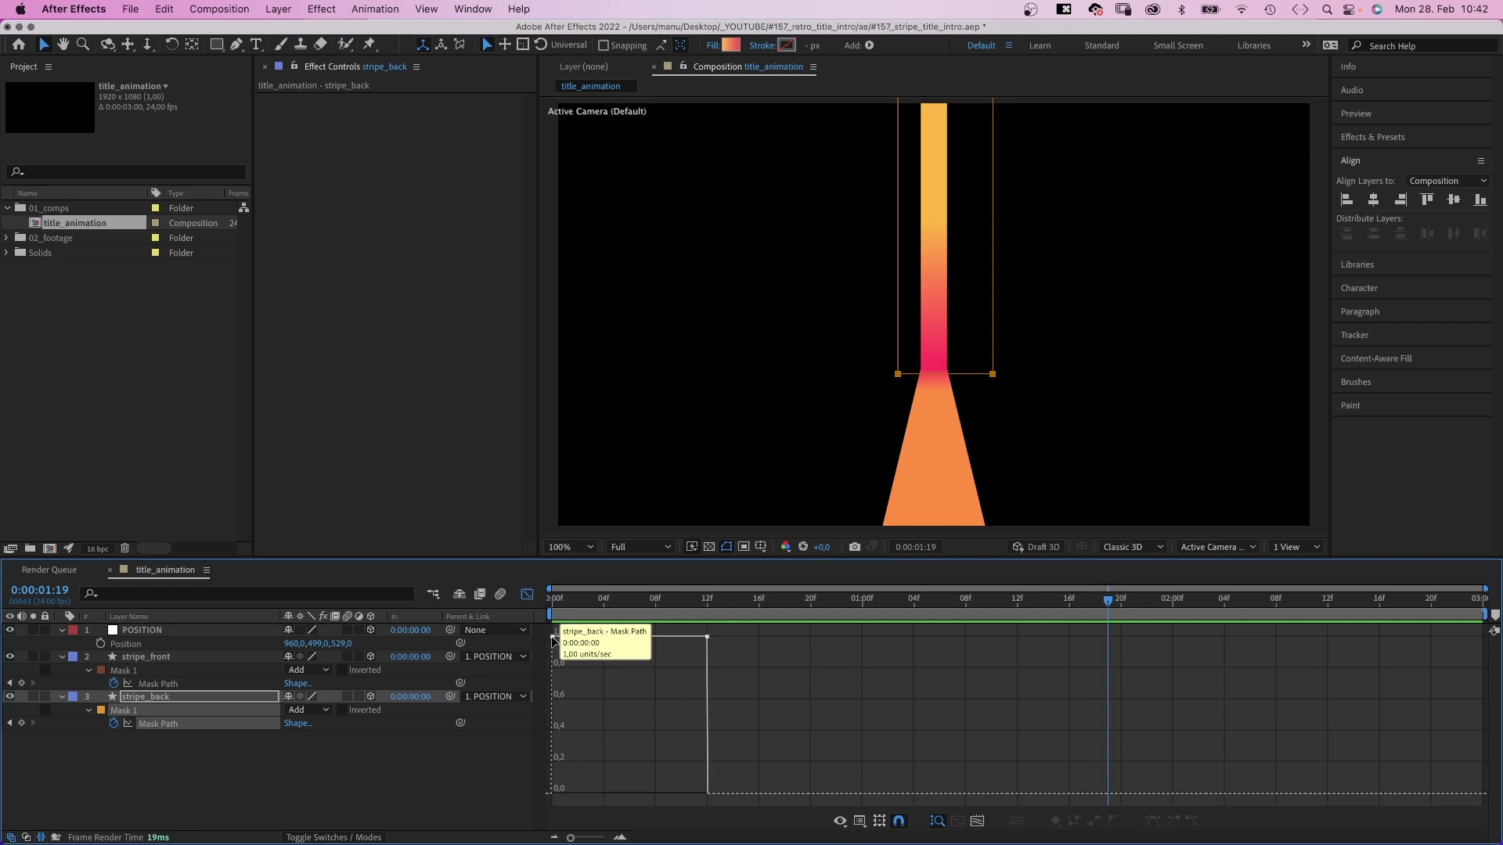
{"action": "left_click", "coordinate": [574, 637]}
{"action": "left_click_drag", "start_coordinate": [574, 637], "coordinate": [706, 787]}
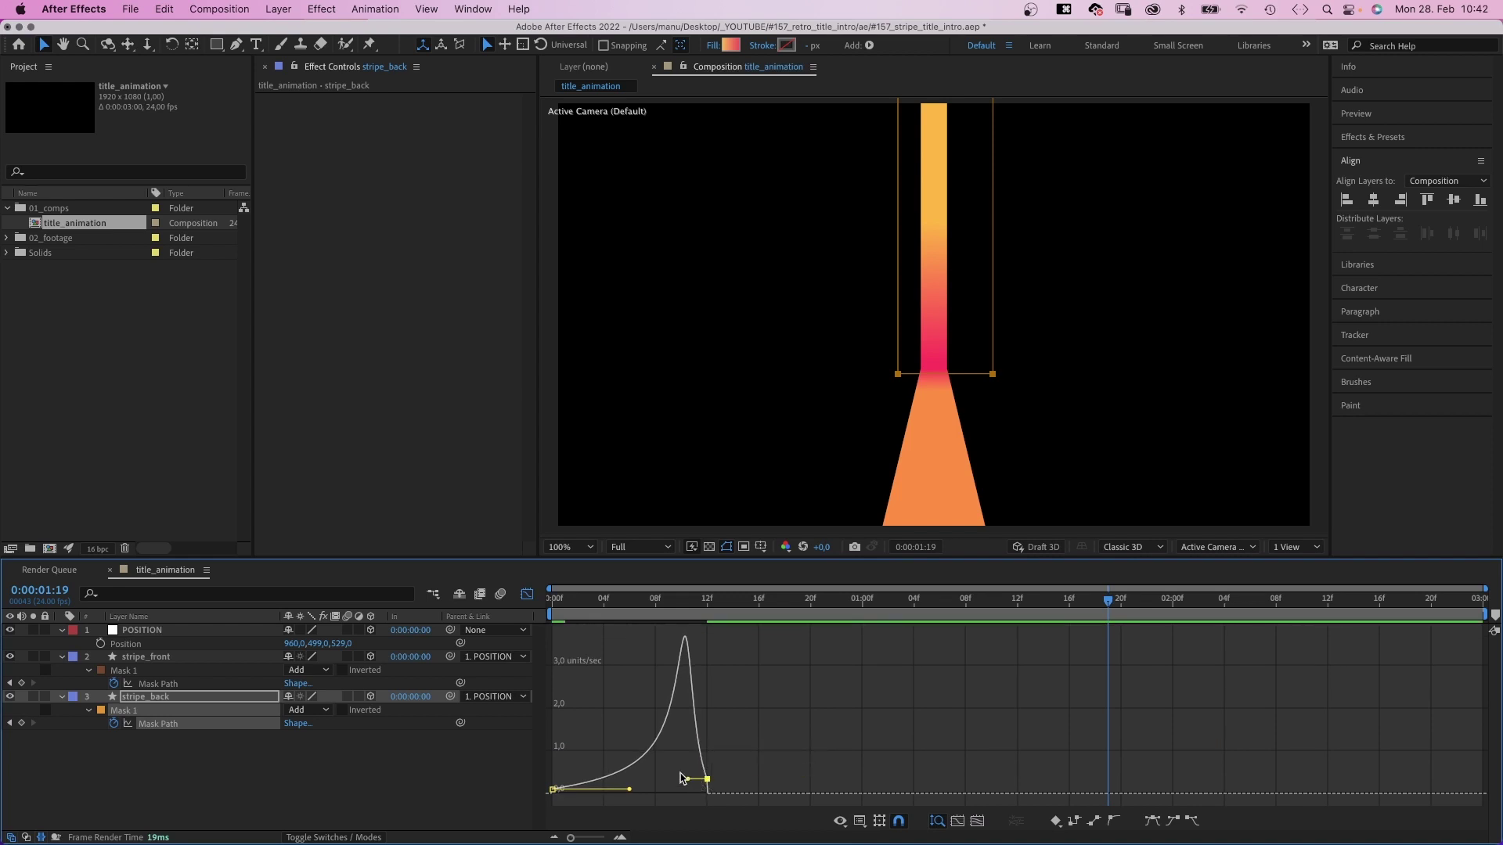
Select stripe_front's frame-12 mask path keyframe in the graph too
{"action": "left_click", "coordinate": [168, 684], "text": "shift"}
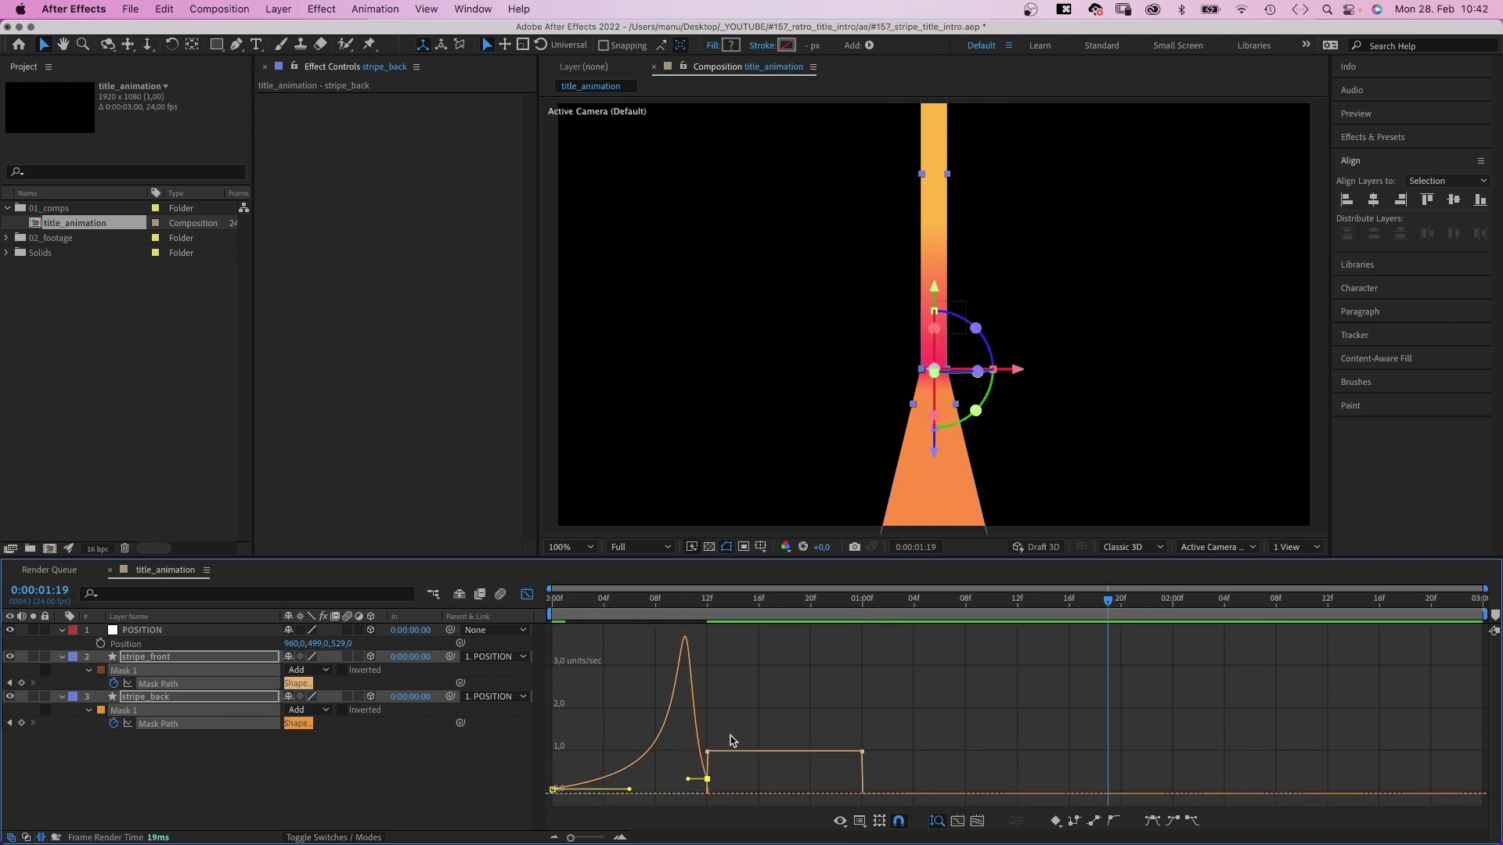
{"action": "left_click_drag", "start_coordinate": [700, 759], "coordinate": [878, 756]}
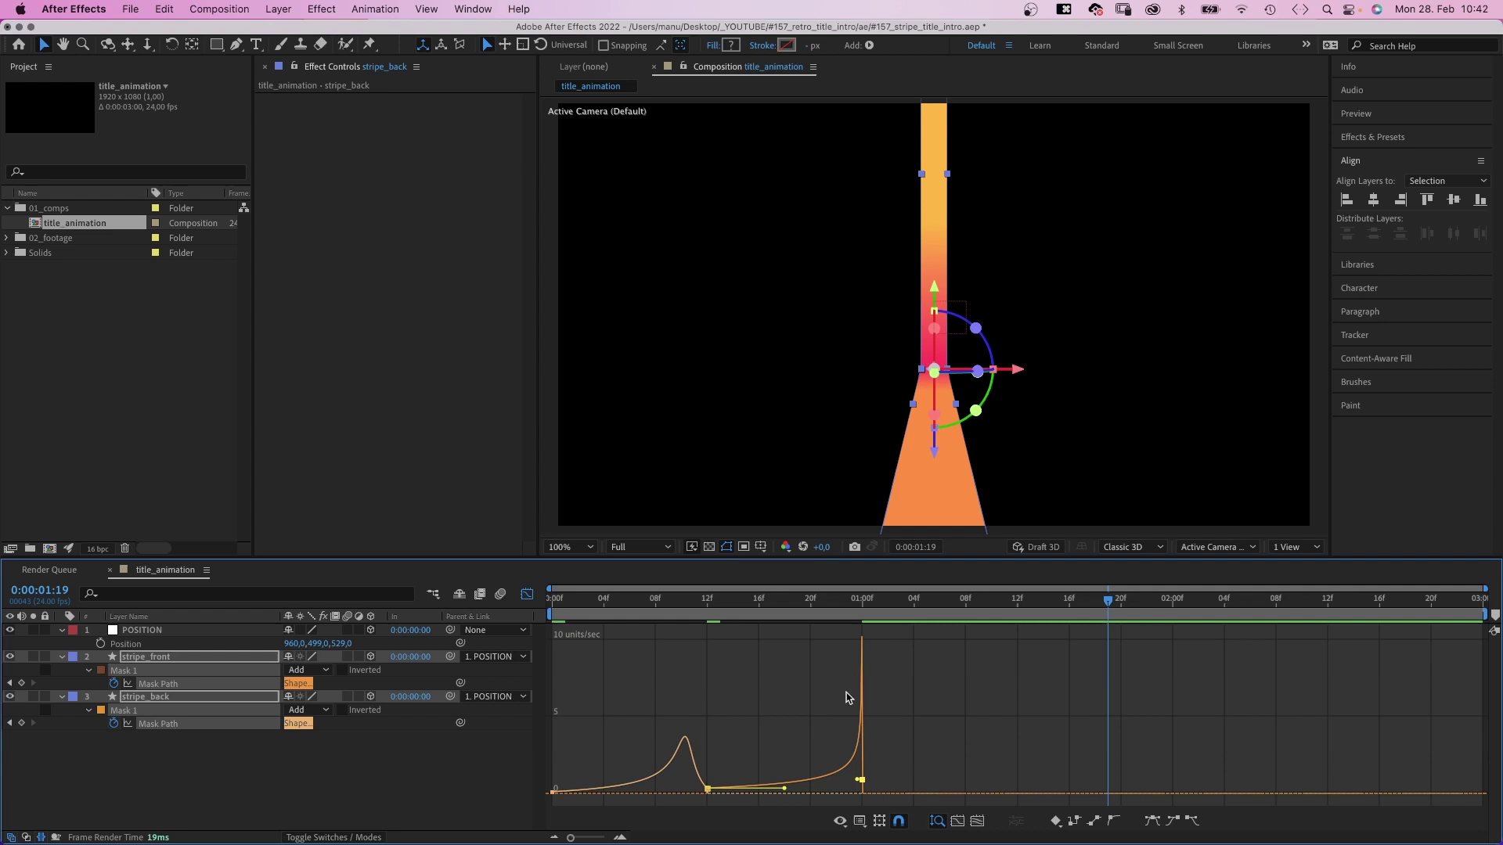
{"action": "key", "text": "Home"}
At frame 12, nudge stripe_front's bottom mask corners down about 10 px
{"action": "left_click", "coordinate": [340, 801]}
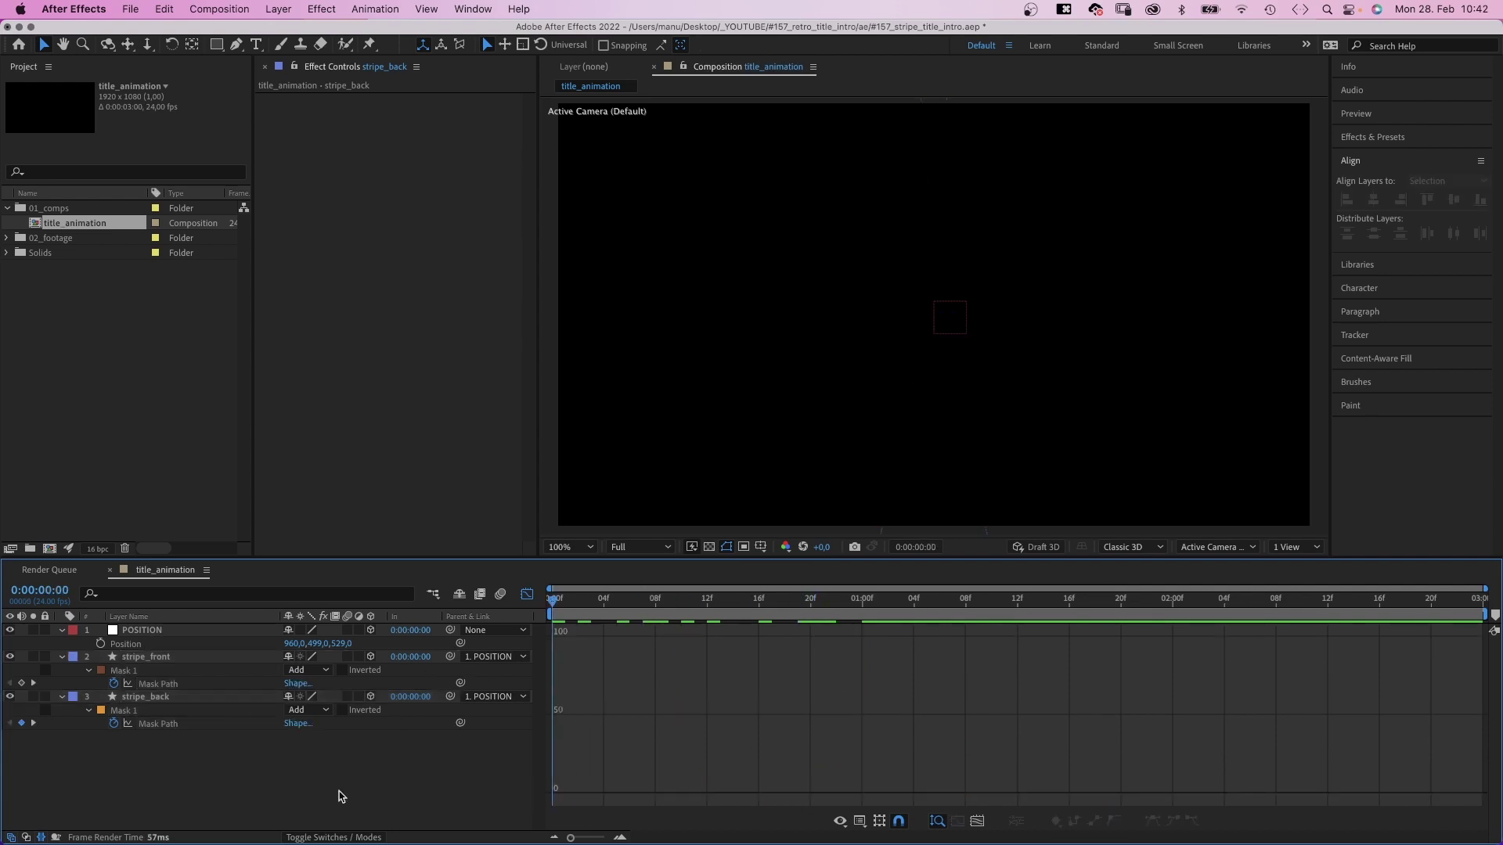
{"action": "key", "text": "space"}
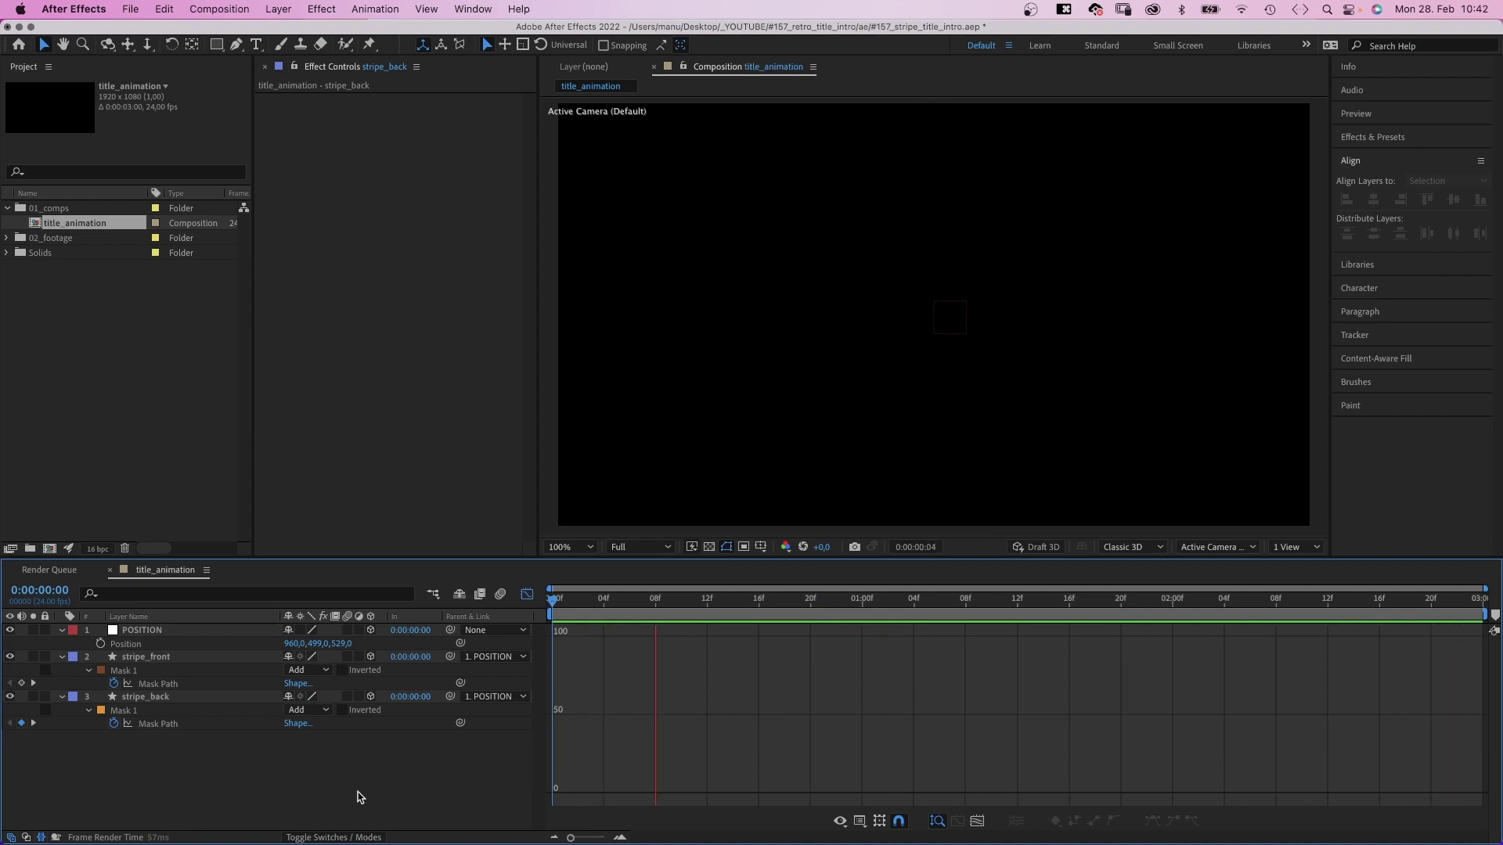
{"action": "key", "text": "space"}
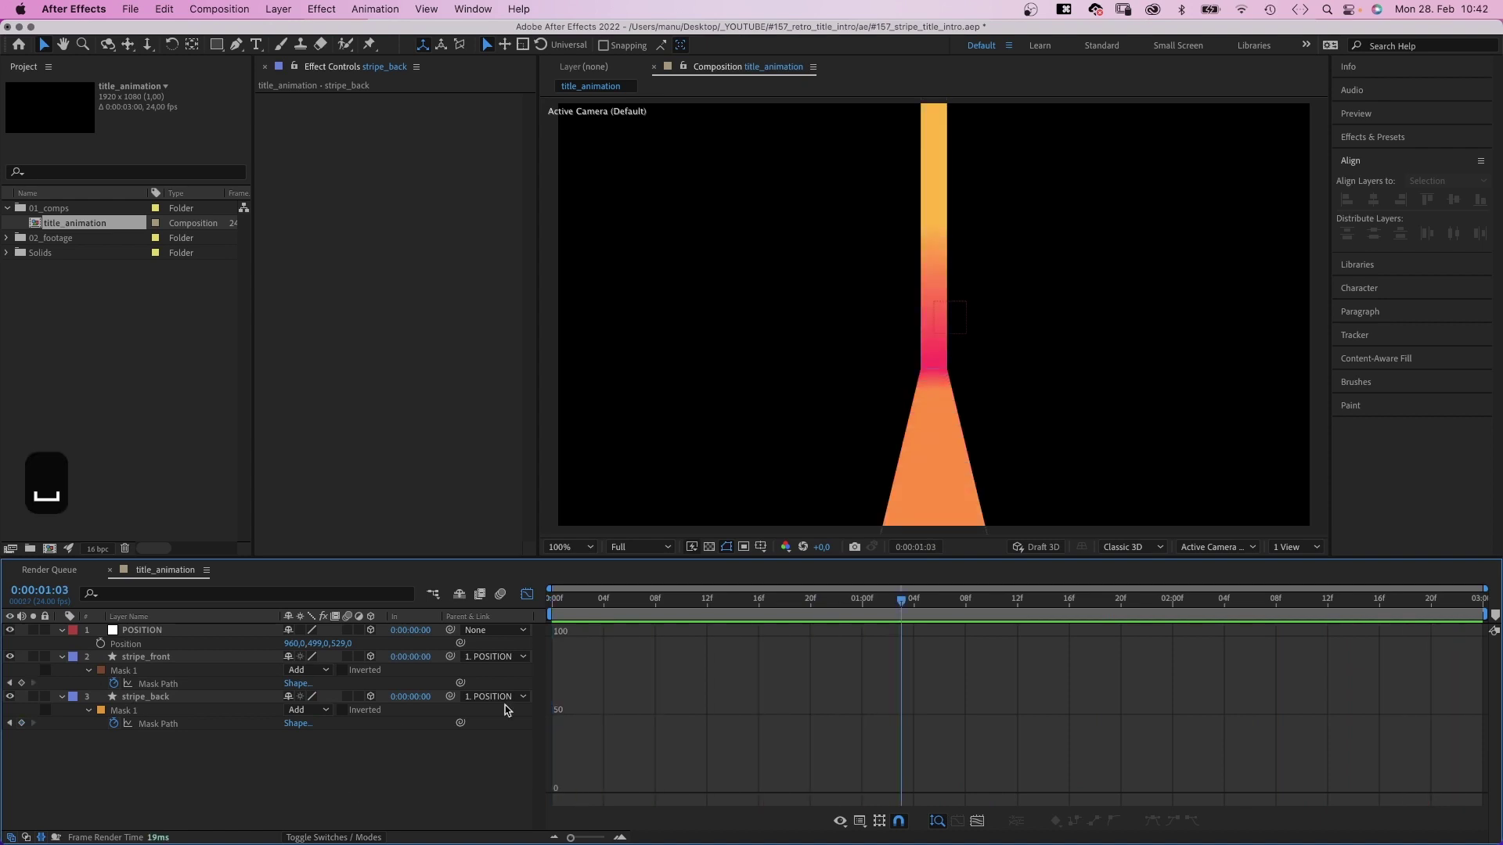
{"action": "left_click", "coordinate": [528, 595]}
{"action": "left_click_drag", "start_coordinate": [743, 600], "coordinate": [713, 673]}
{"action": "left_click", "coordinate": [707, 683]}
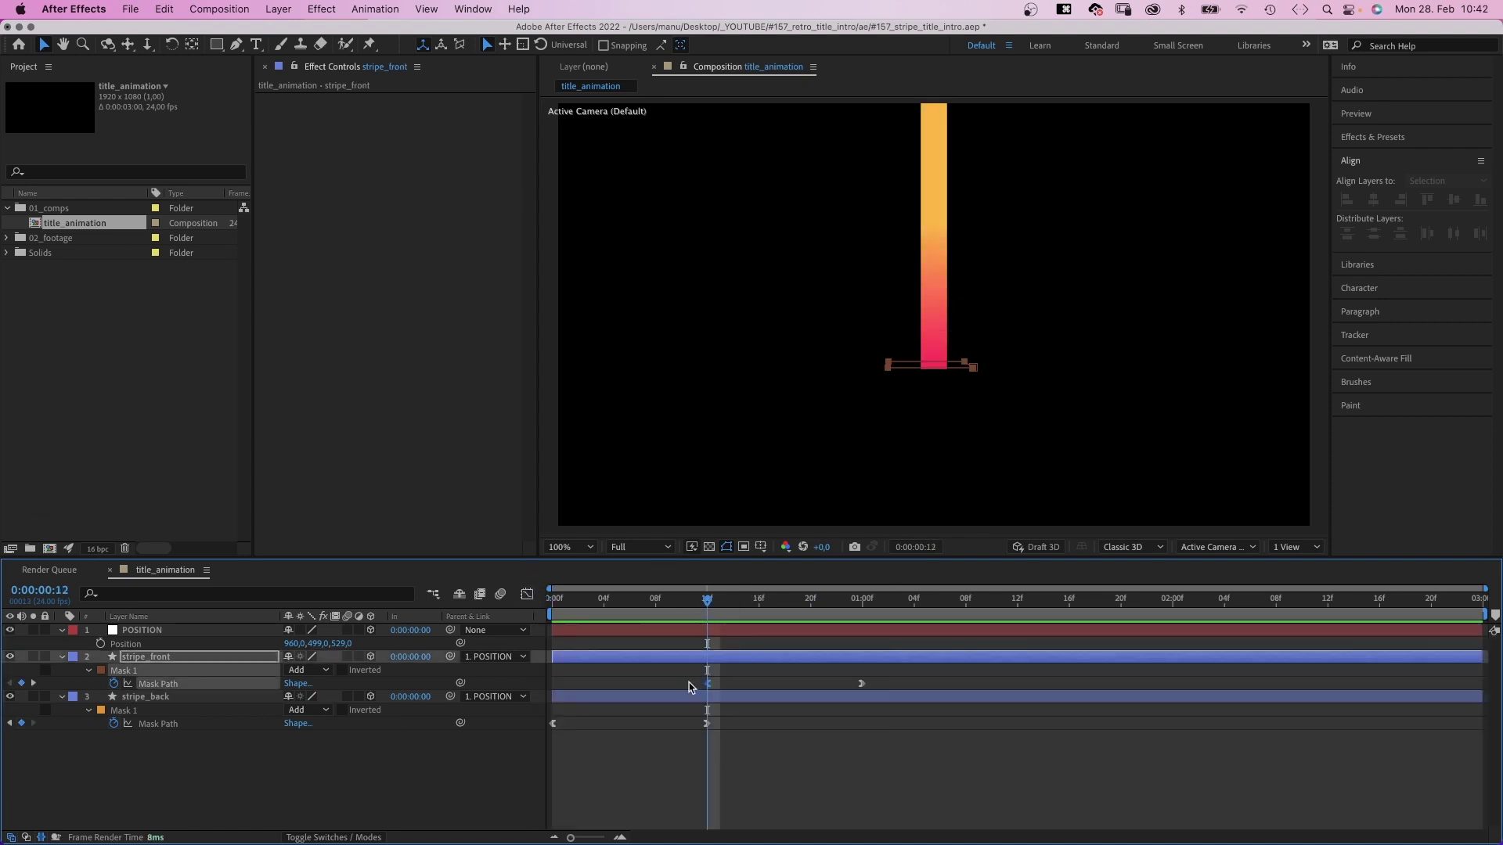
{"action": "left_click_drag", "start_coordinate": [875, 368], "coordinate": [1002, 388]}
{"action": "key", "text": "Down"}
{"action": "key", "text": "Down"}
{"action": "key", "text": "Down"}
{"action": "key", "text": "Down"}
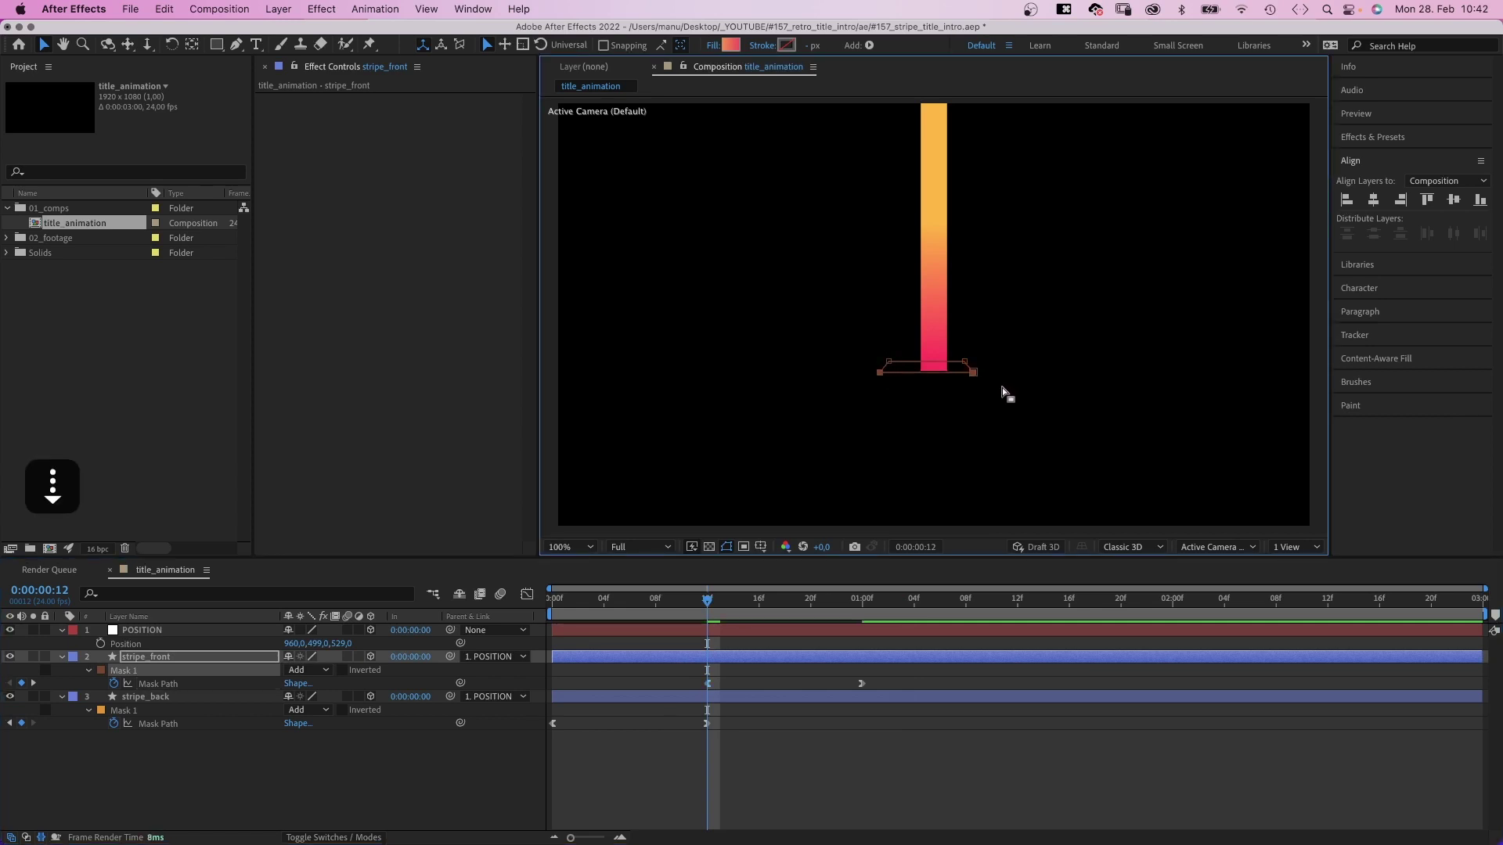
Trim stripe_front's in point to frame 12 and preview the animation
{"action": "left_click", "coordinate": [648, 796]}
{"action": "key", "text": "Home"}
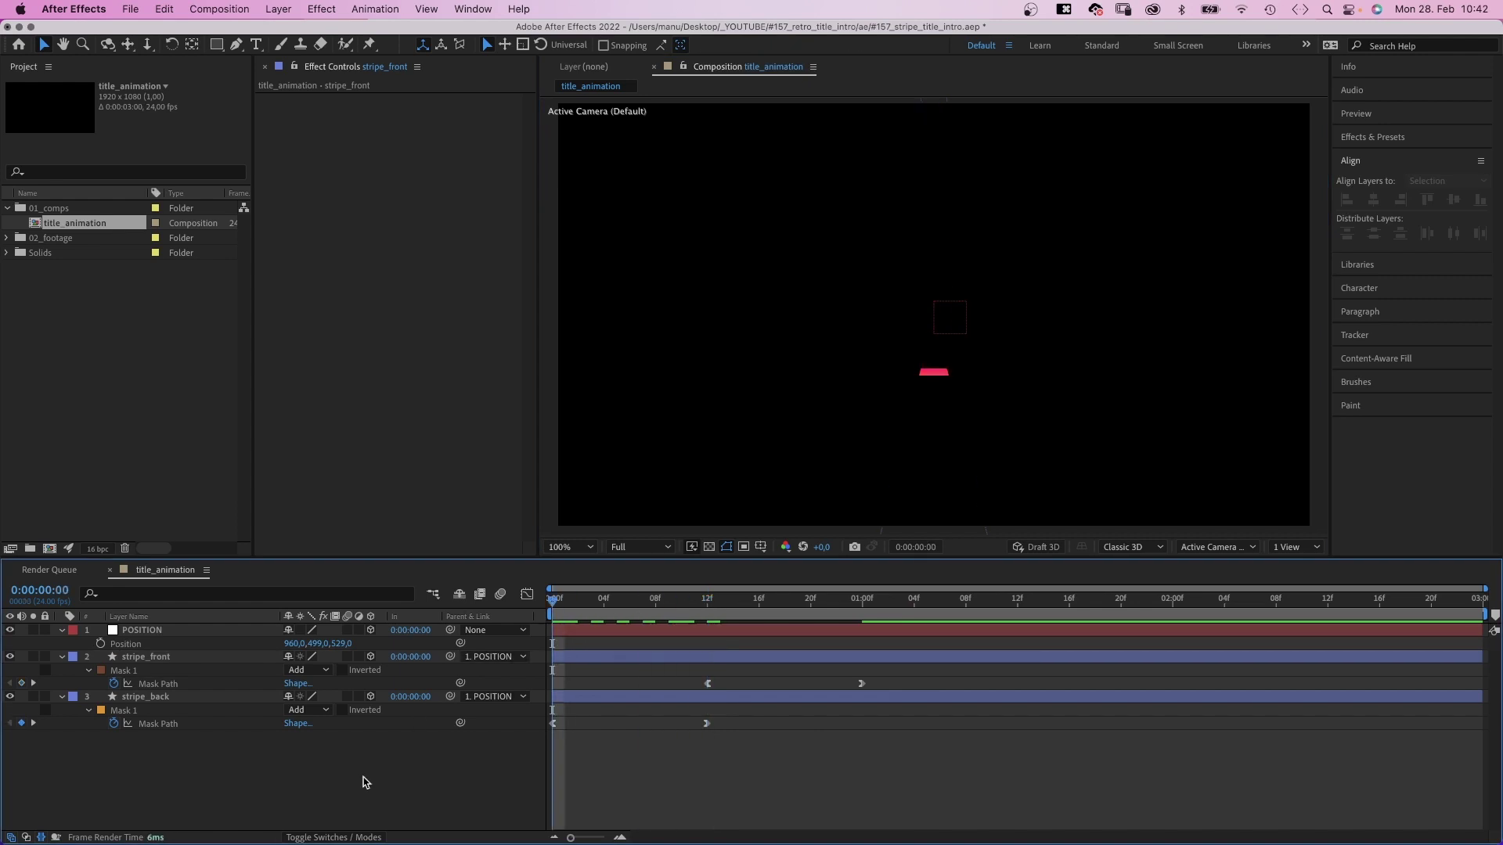
{"action": "left_click_drag", "start_coordinate": [551, 657], "coordinate": [704, 684]}
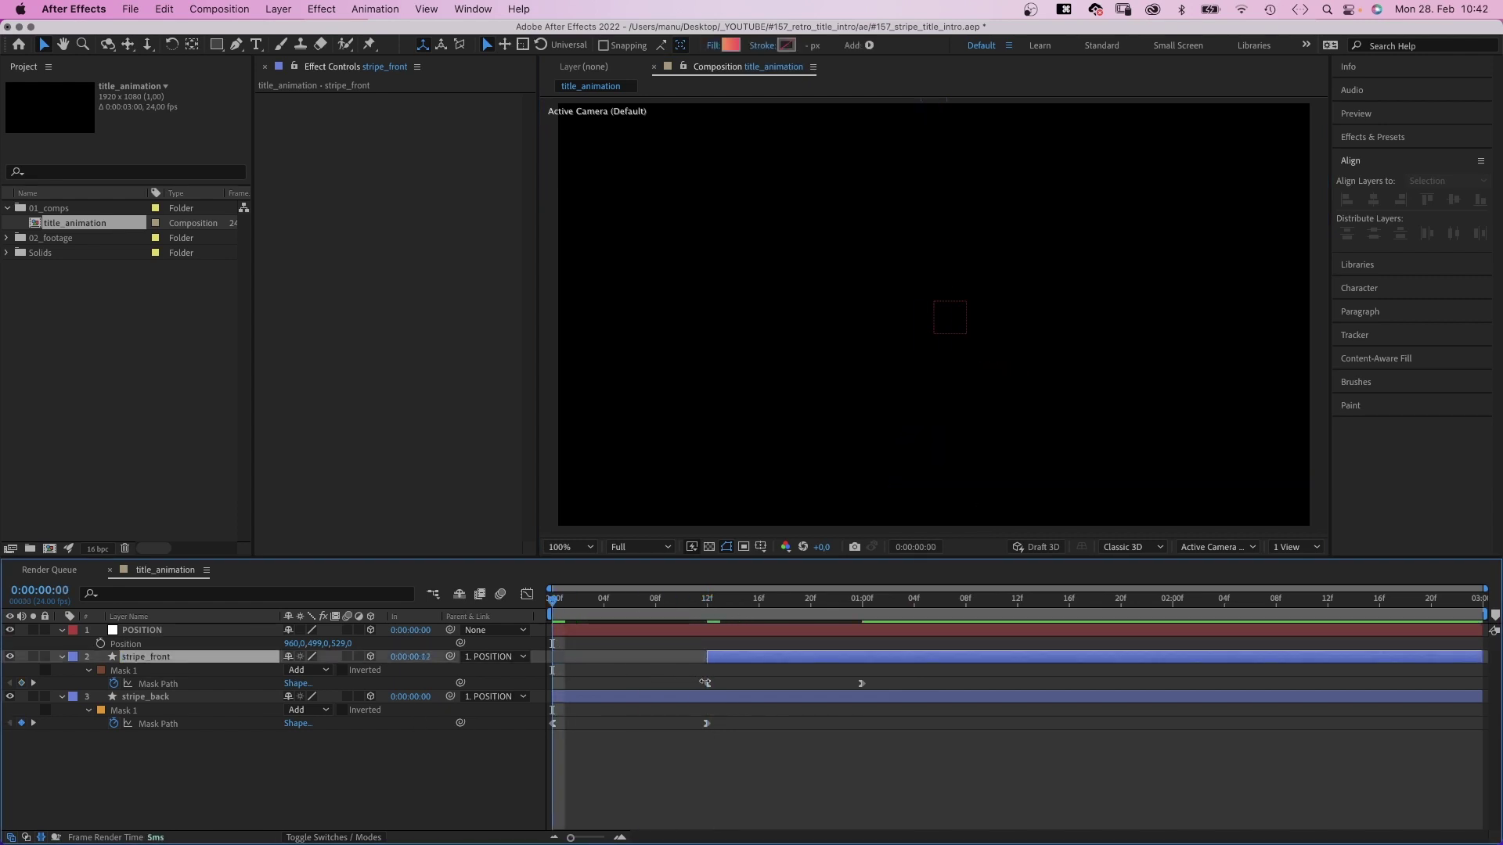
{"action": "left_click", "coordinate": [406, 760]}
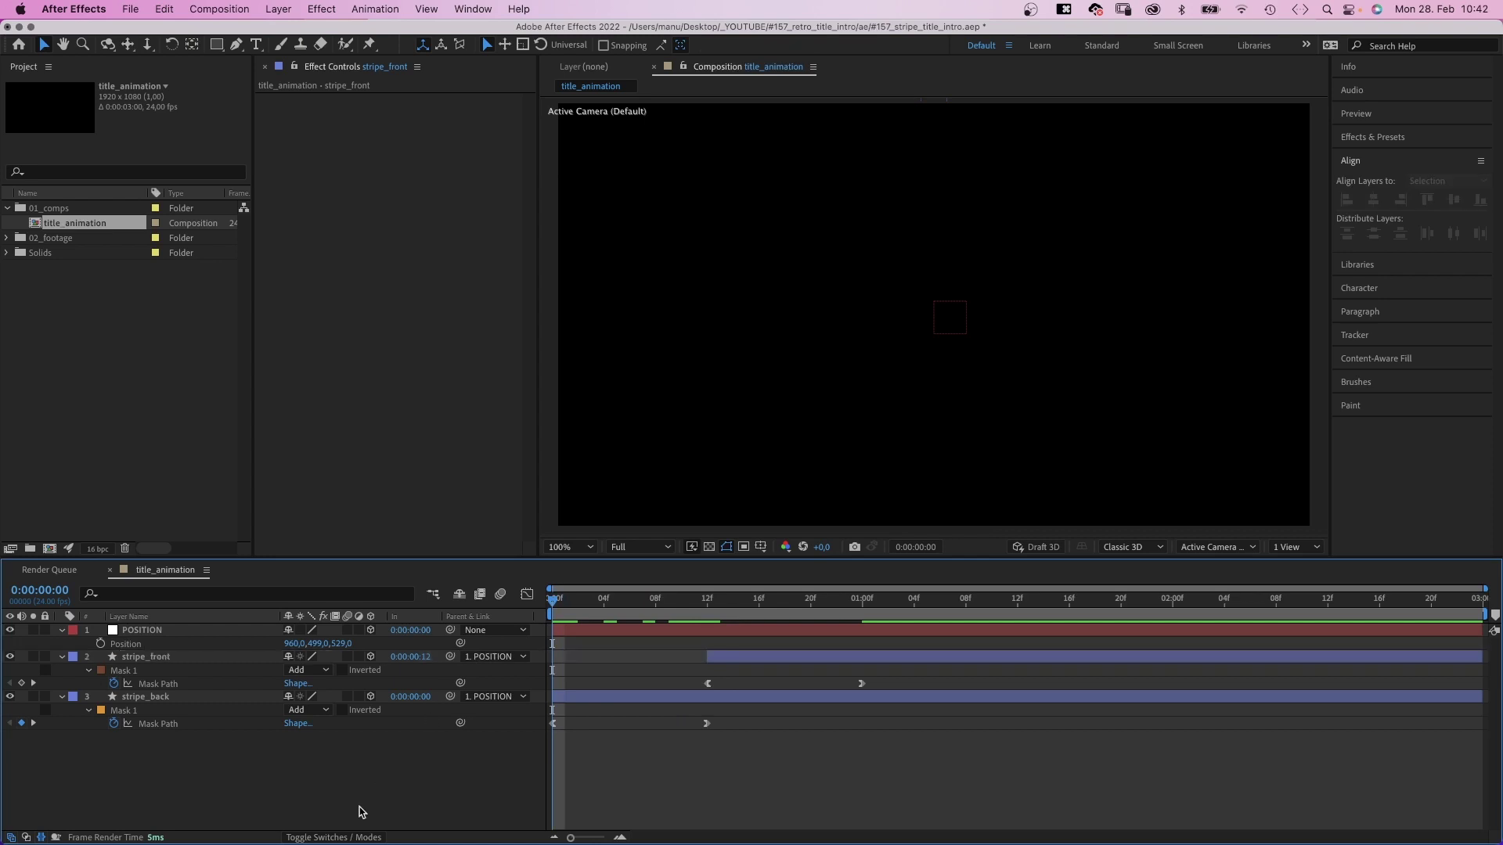
{"action": "key", "text": "space"}
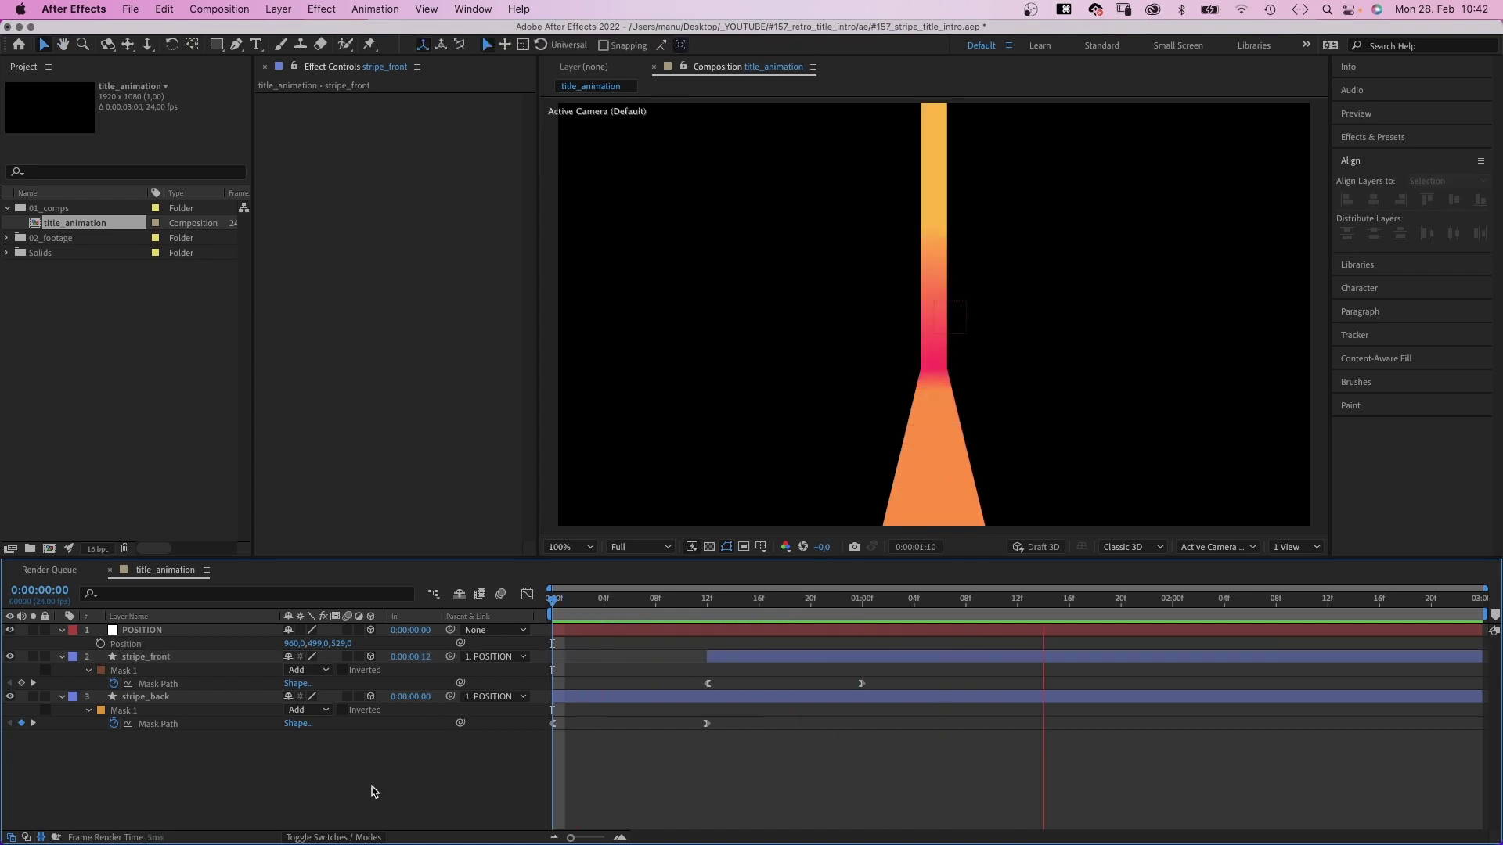
Extend the ease on stripe_back's first mask keyframe to about 88.61% influence, then preview
{"action": "left_click_drag", "start_coordinate": [755, 762], "coordinate": [681, 718]}
{"action": "left_click", "coordinate": [527, 594]}
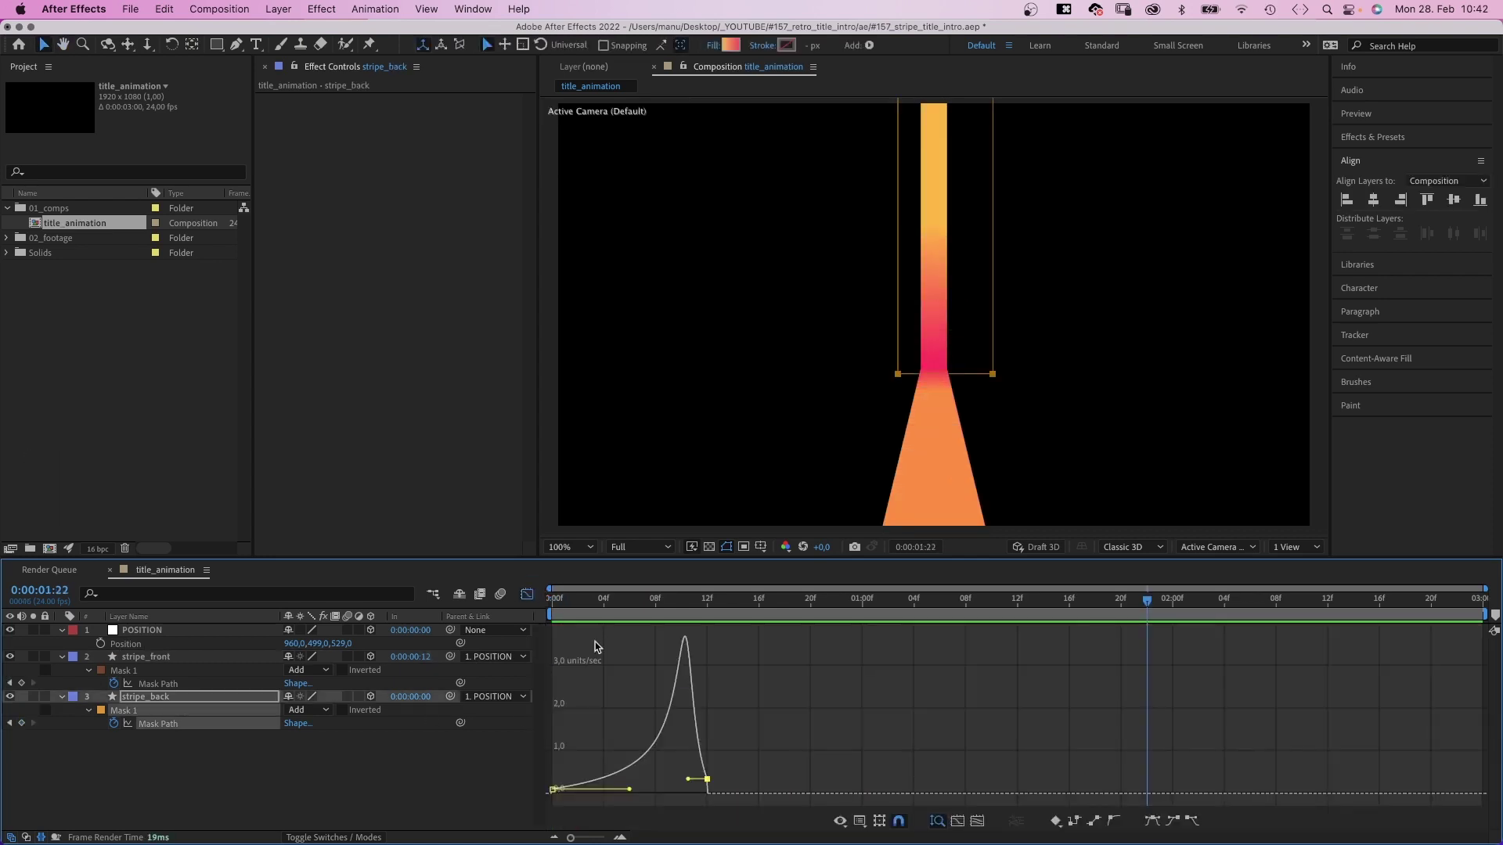
{"action": "left_click_drag", "start_coordinate": [627, 792], "coordinate": [618, 787]}
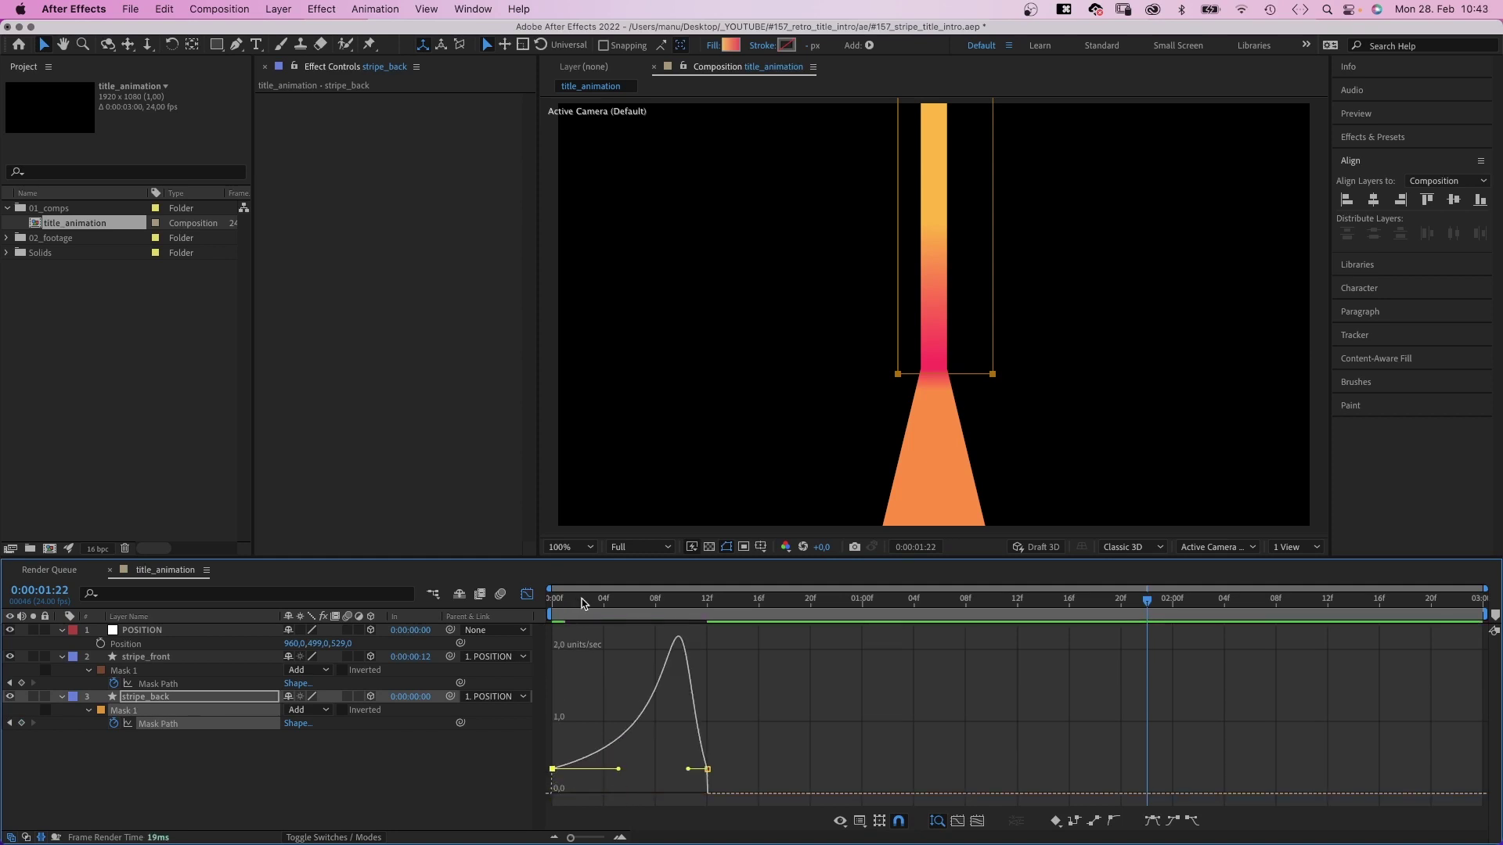
{"action": "key", "text": "Home"}
{"action": "left_click", "coordinate": [363, 766]}
{"action": "key", "text": "space"}
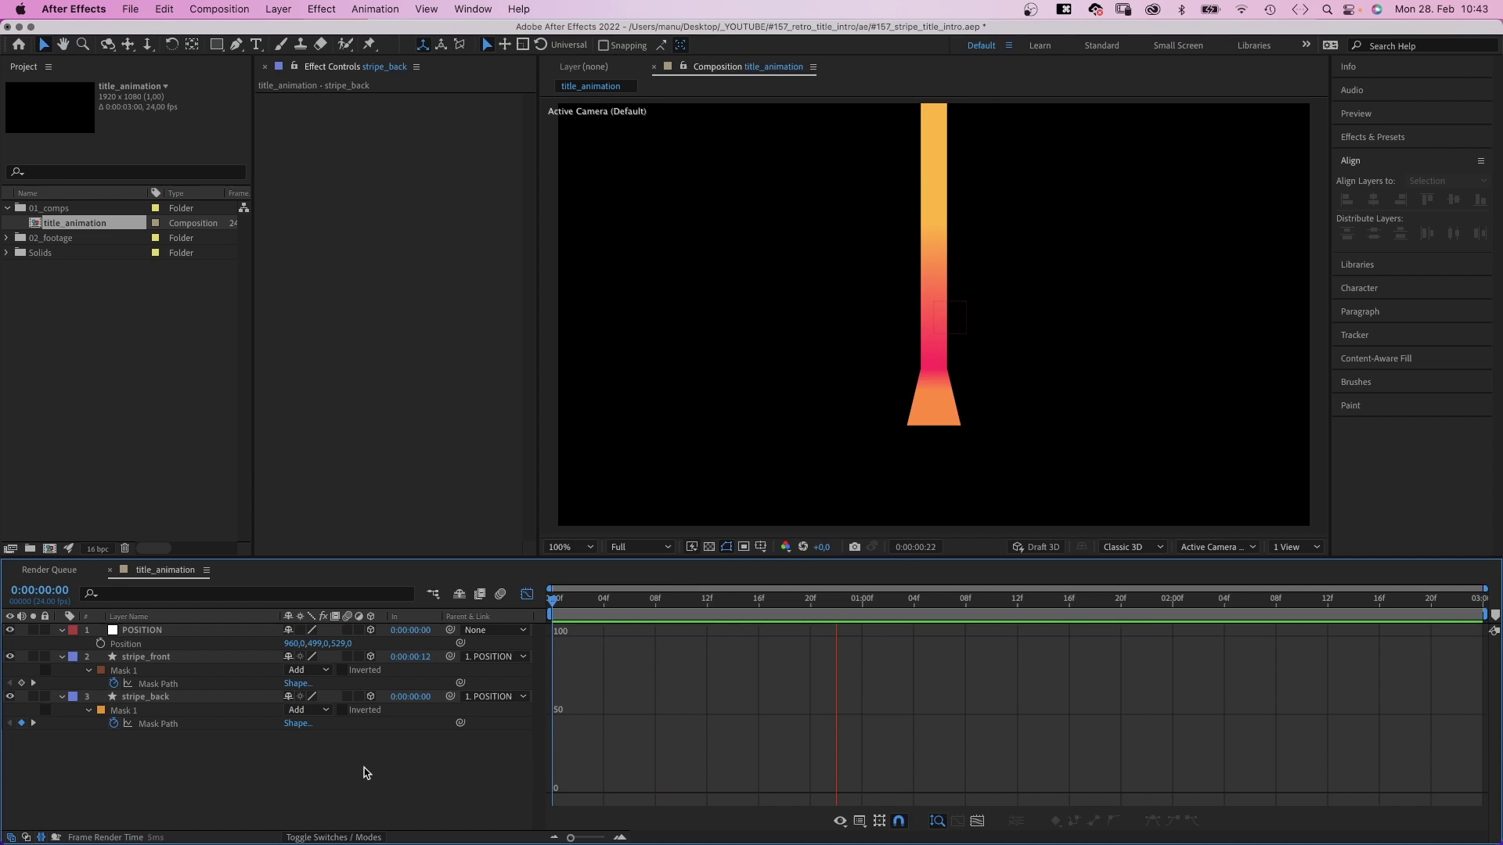
{"action": "key", "text": "space"}
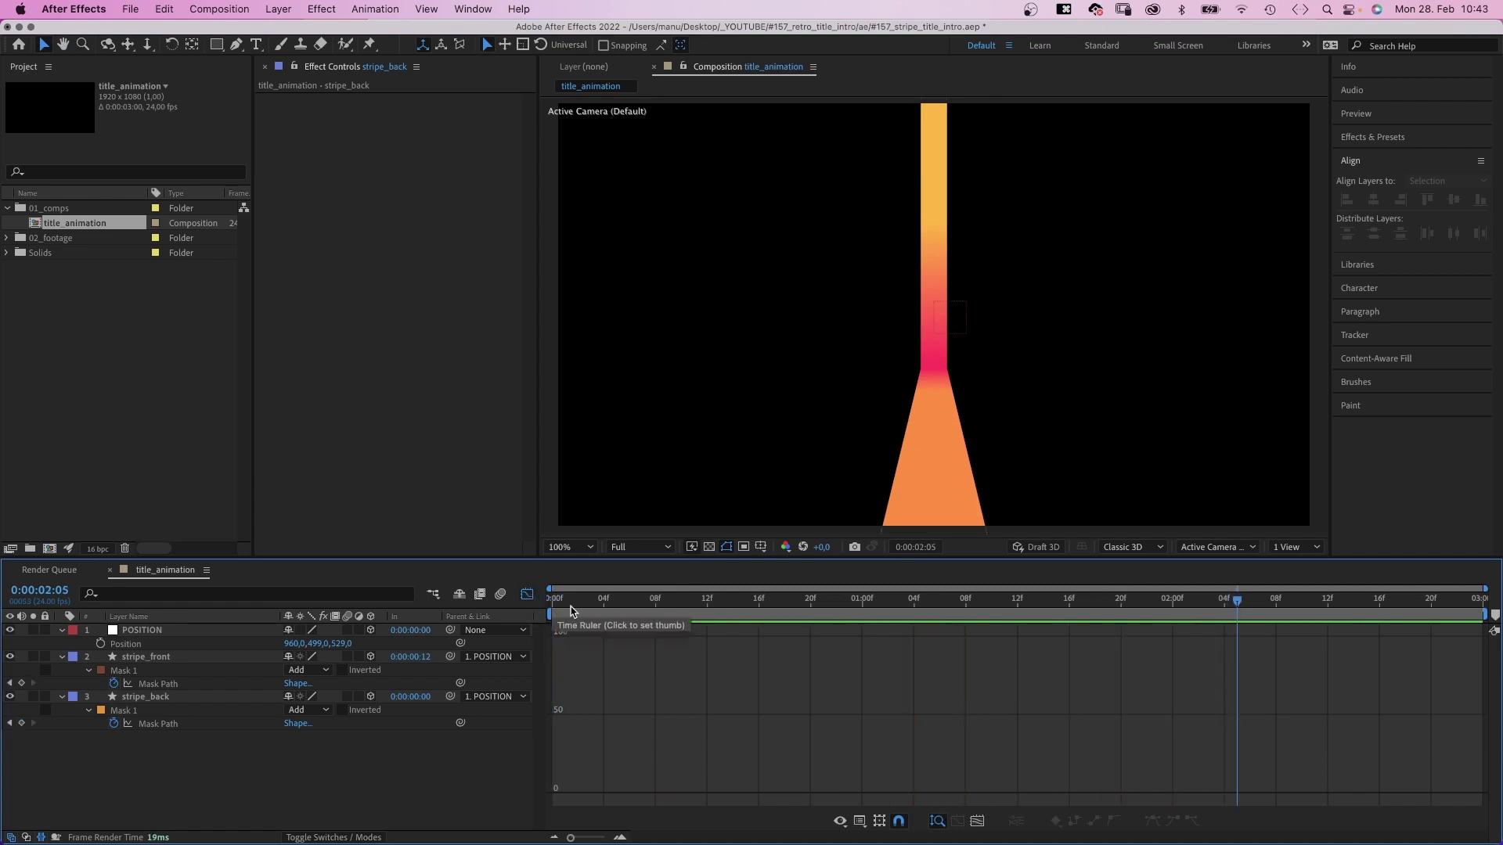
{"action": "left_click", "coordinate": [528, 597]}
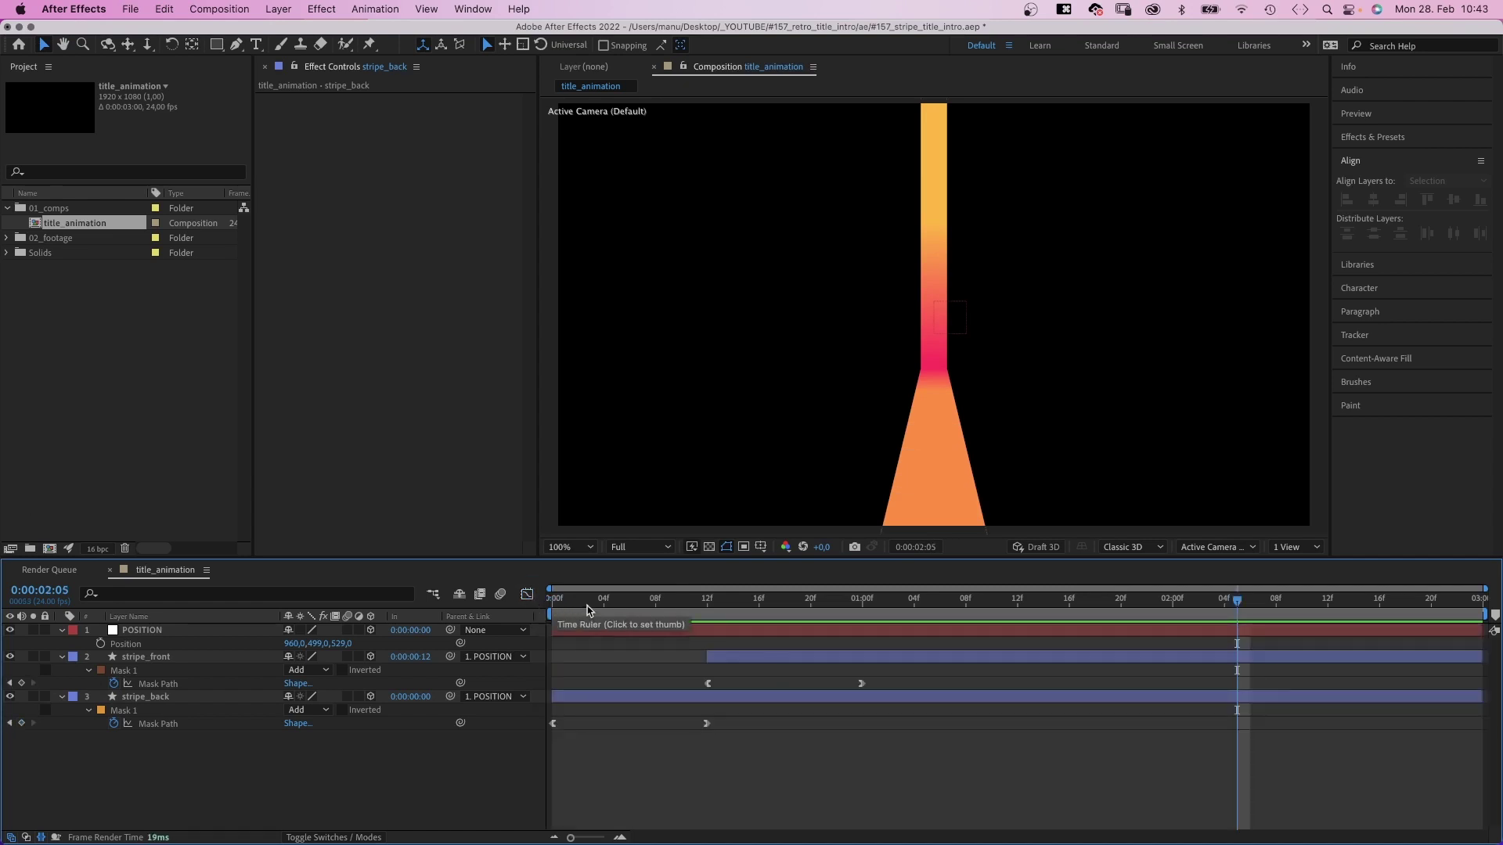
{"action": "key", "text": "Home"}
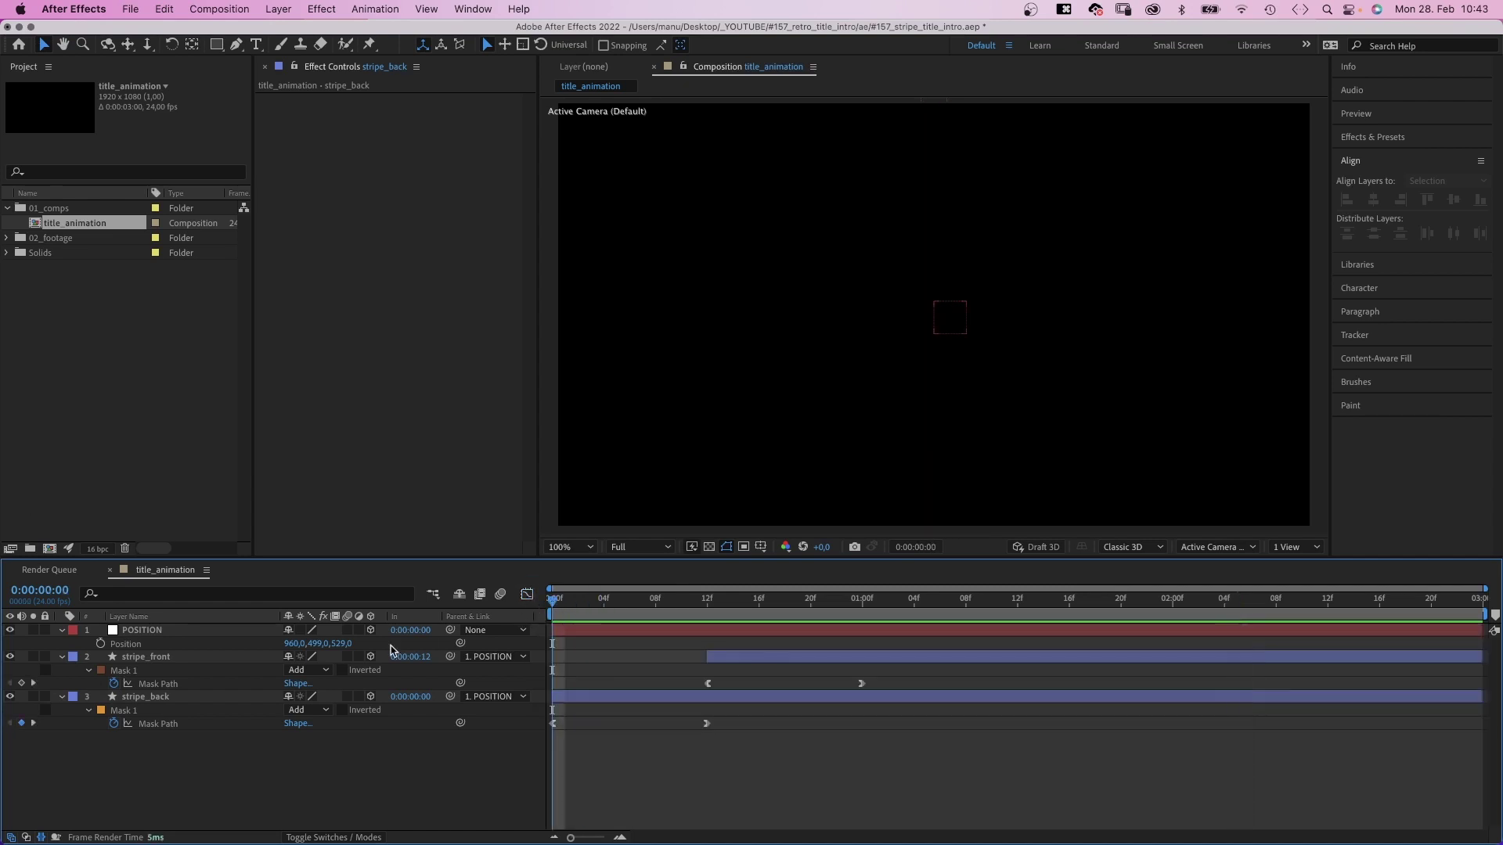
{"action": "left_click", "coordinate": [60, 657]}
Duplicate stripe_front and stripe_back and offset the copies to X -131
{"action": "left_click", "coordinate": [145, 658]}
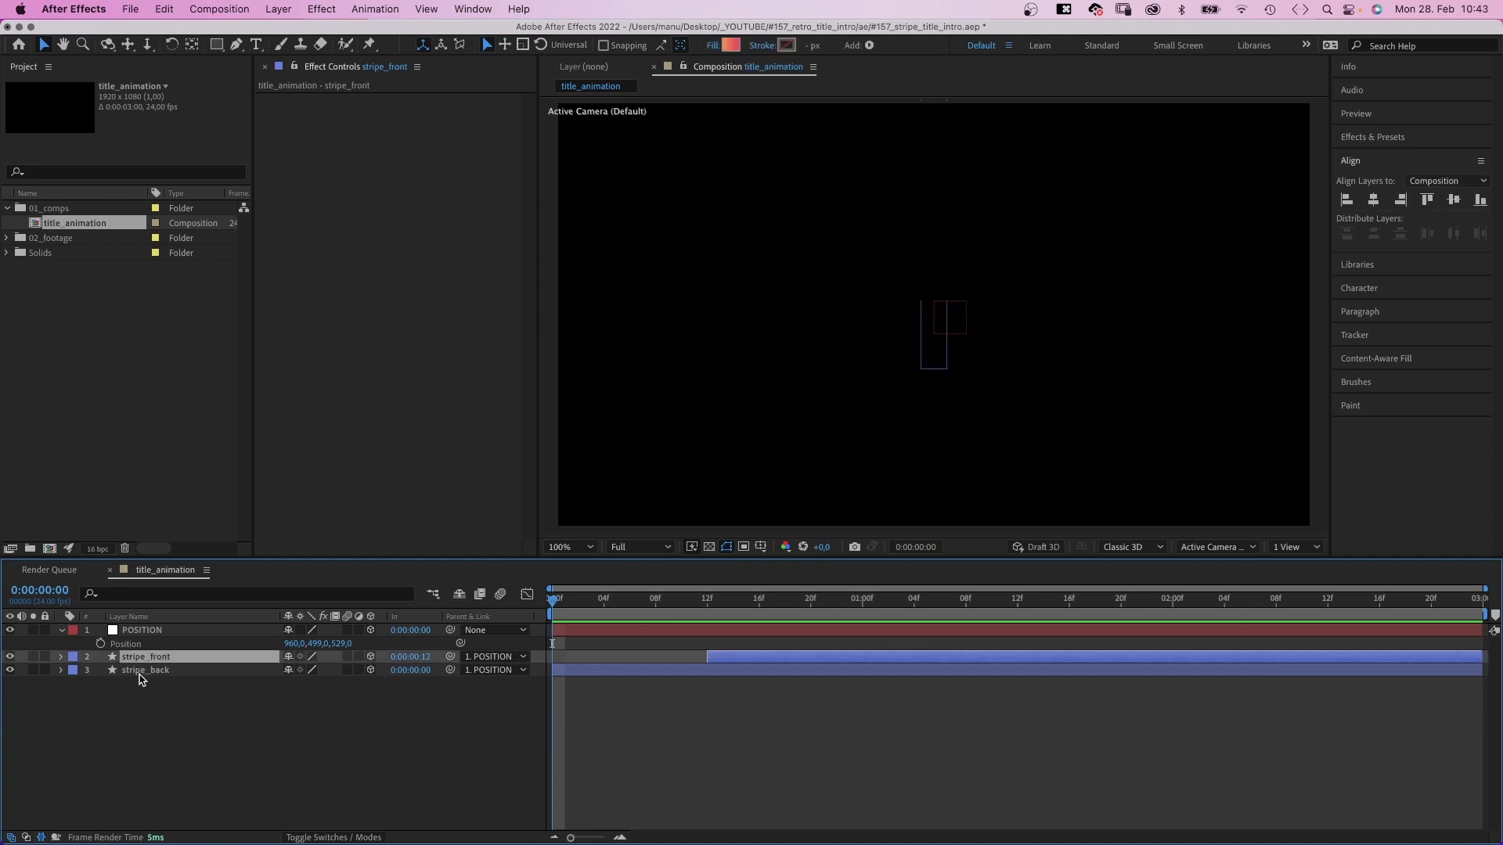
{"action": "left_click", "coordinate": [145, 670], "text": "shift"}
{"action": "key", "text": "super+d"}
{"action": "left_click_drag", "start_coordinate": [135, 689], "coordinate": [141, 717]}
{"action": "left_click_drag", "start_coordinate": [756, 599], "coordinate": [991, 600]}
{"action": "key", "text": "p"}
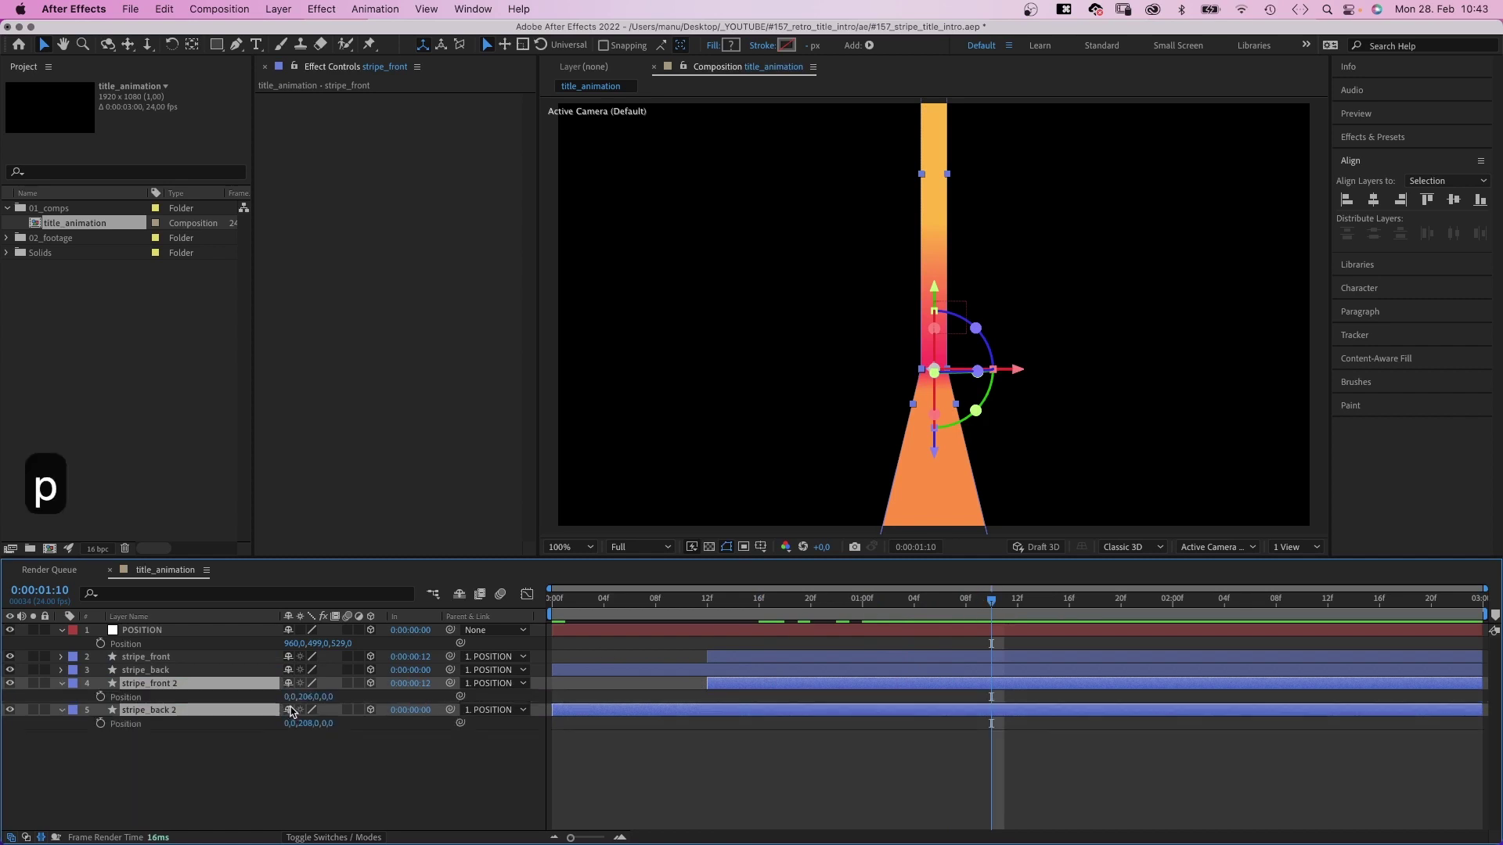
{"action": "left_click_drag", "start_coordinate": [288, 696], "coordinate": [190, 704]}
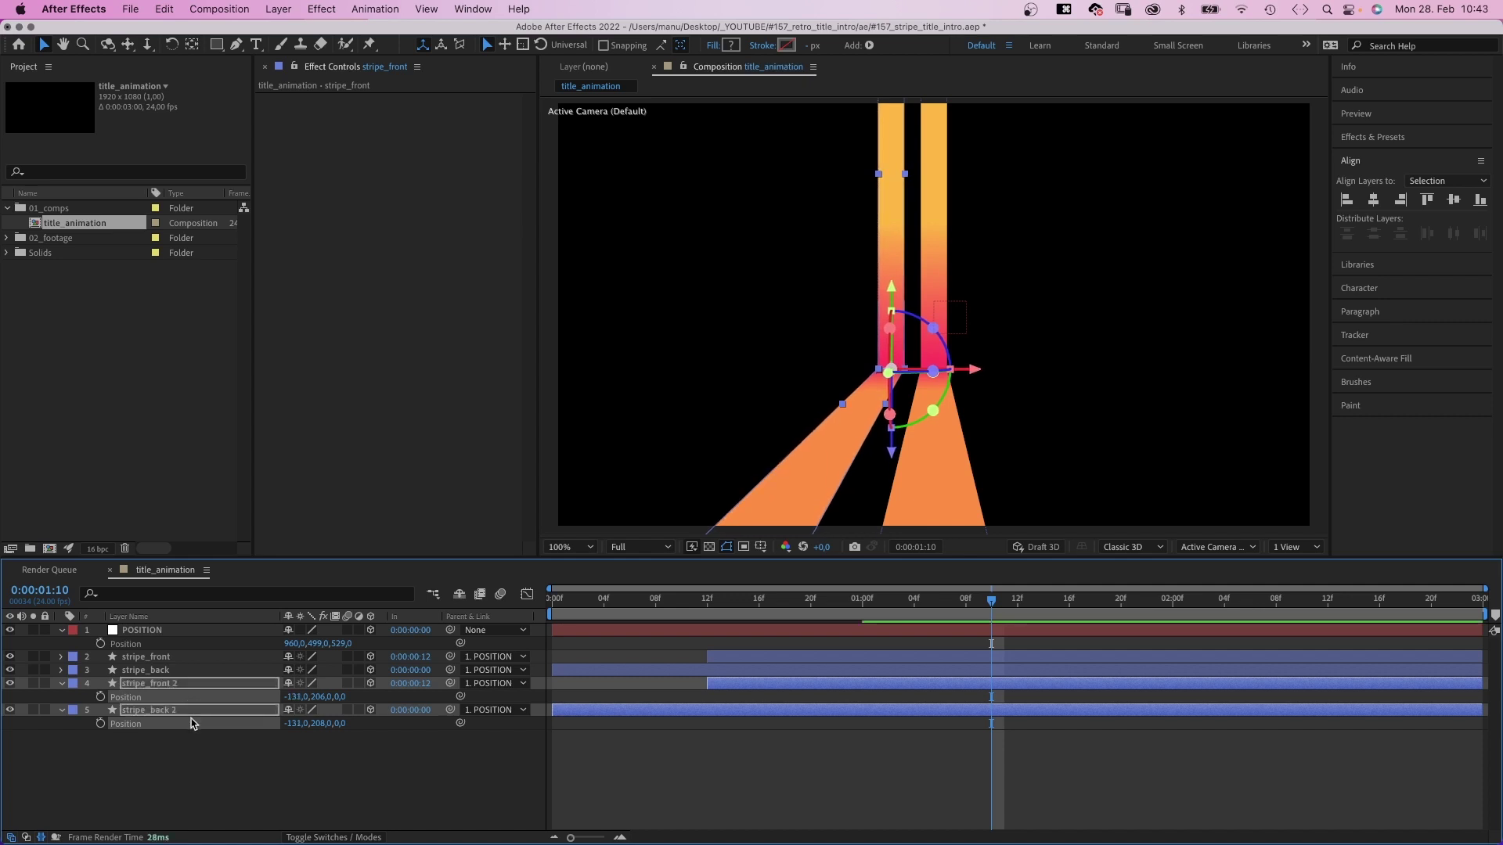
Duplicate the original stripe pair again and offset the new copies to X +131
{"action": "left_click", "coordinate": [143, 670]}
{"action": "left_click", "coordinate": [145, 662], "text": "shift"}
{"action": "key", "text": "super+d"}
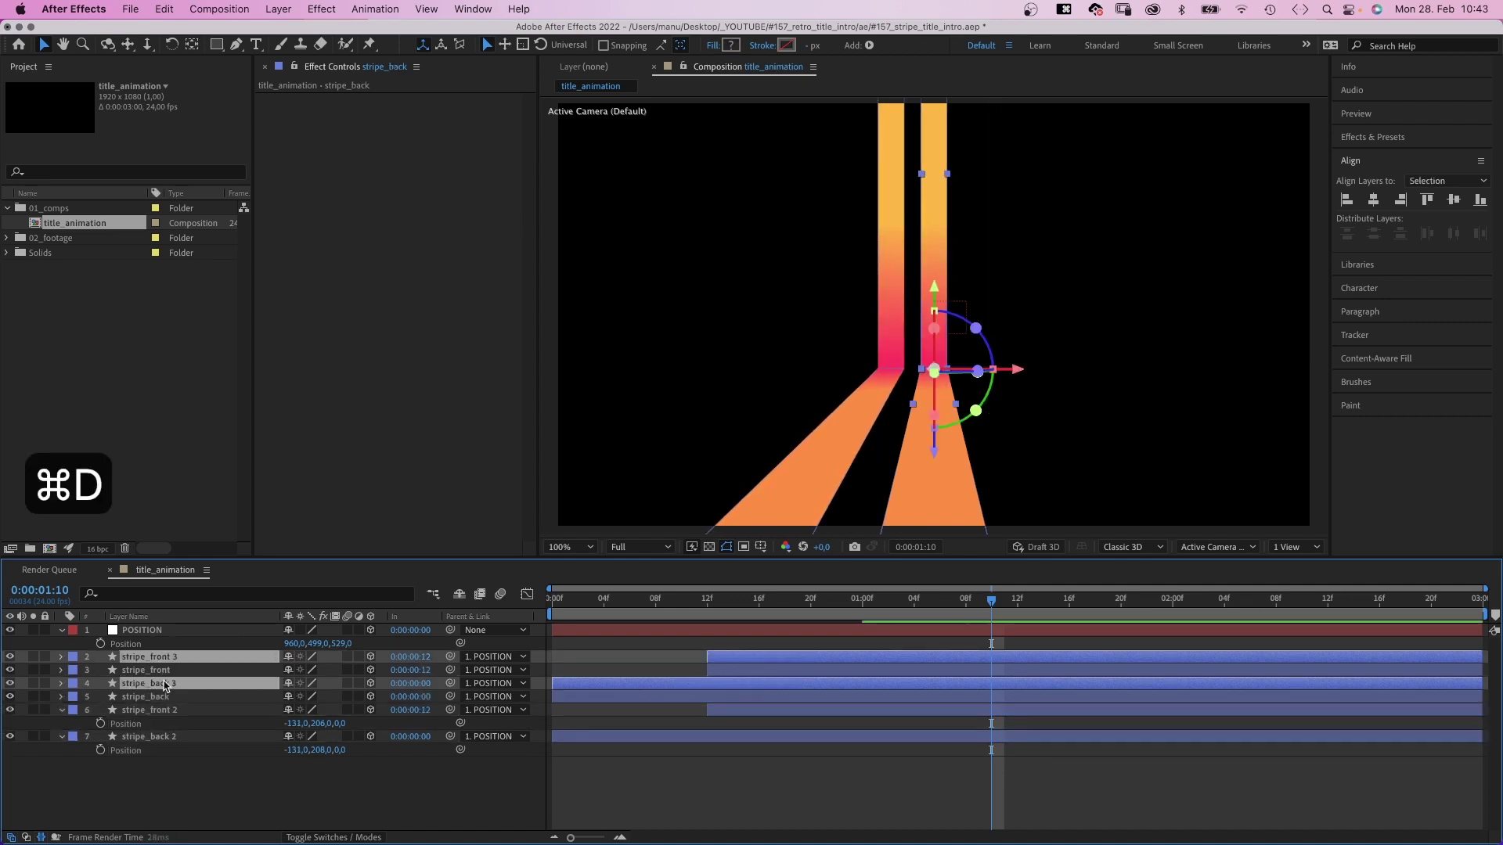
{"action": "left_click_drag", "start_coordinate": [154, 689], "coordinate": [166, 671]}
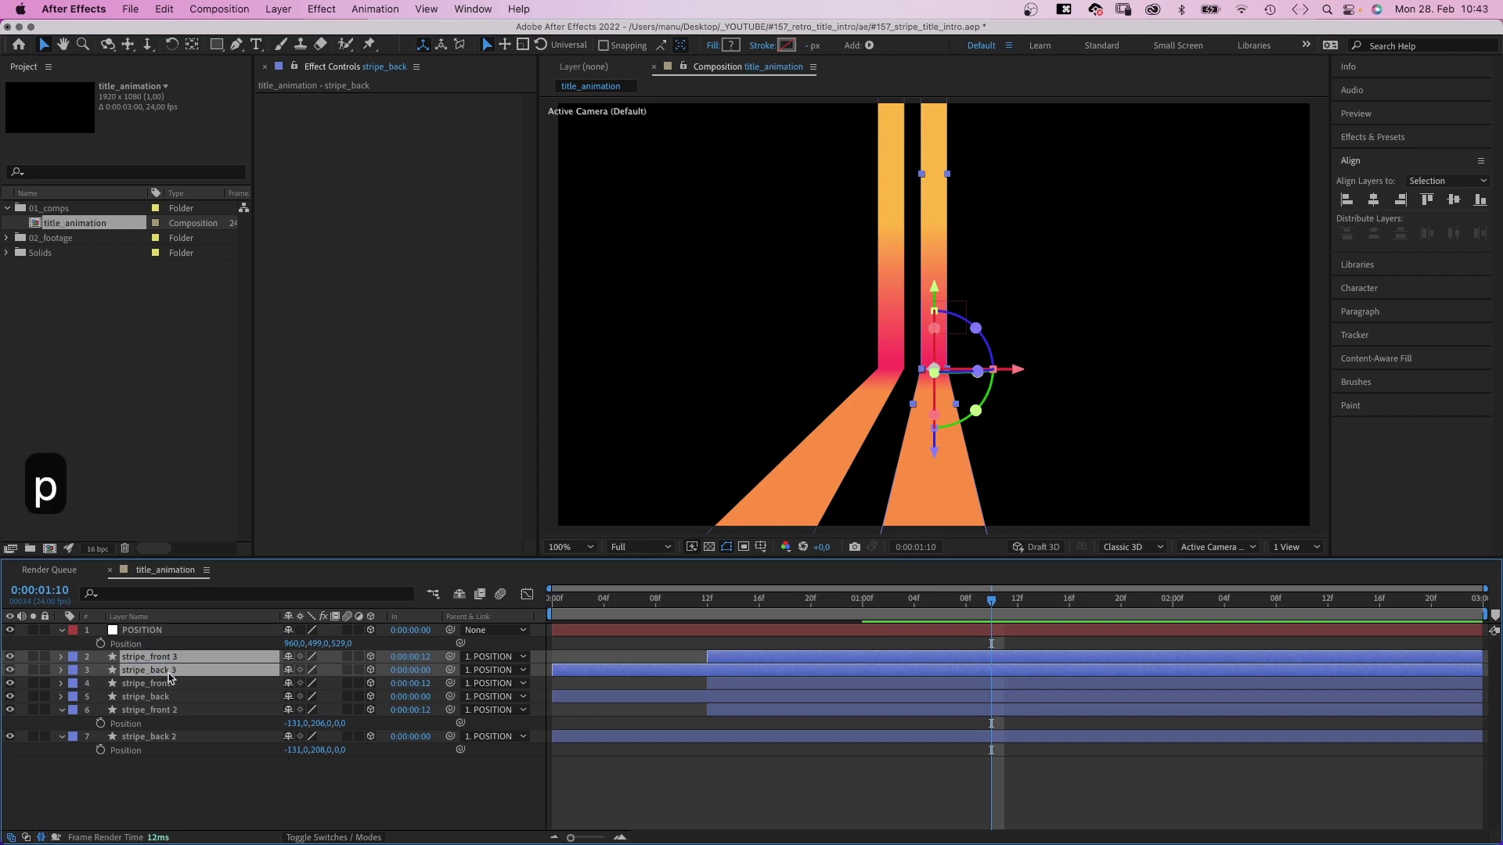
{"action": "key", "text": "p"}
{"action": "left_click_drag", "start_coordinate": [287, 671], "coordinate": [702, 687]}
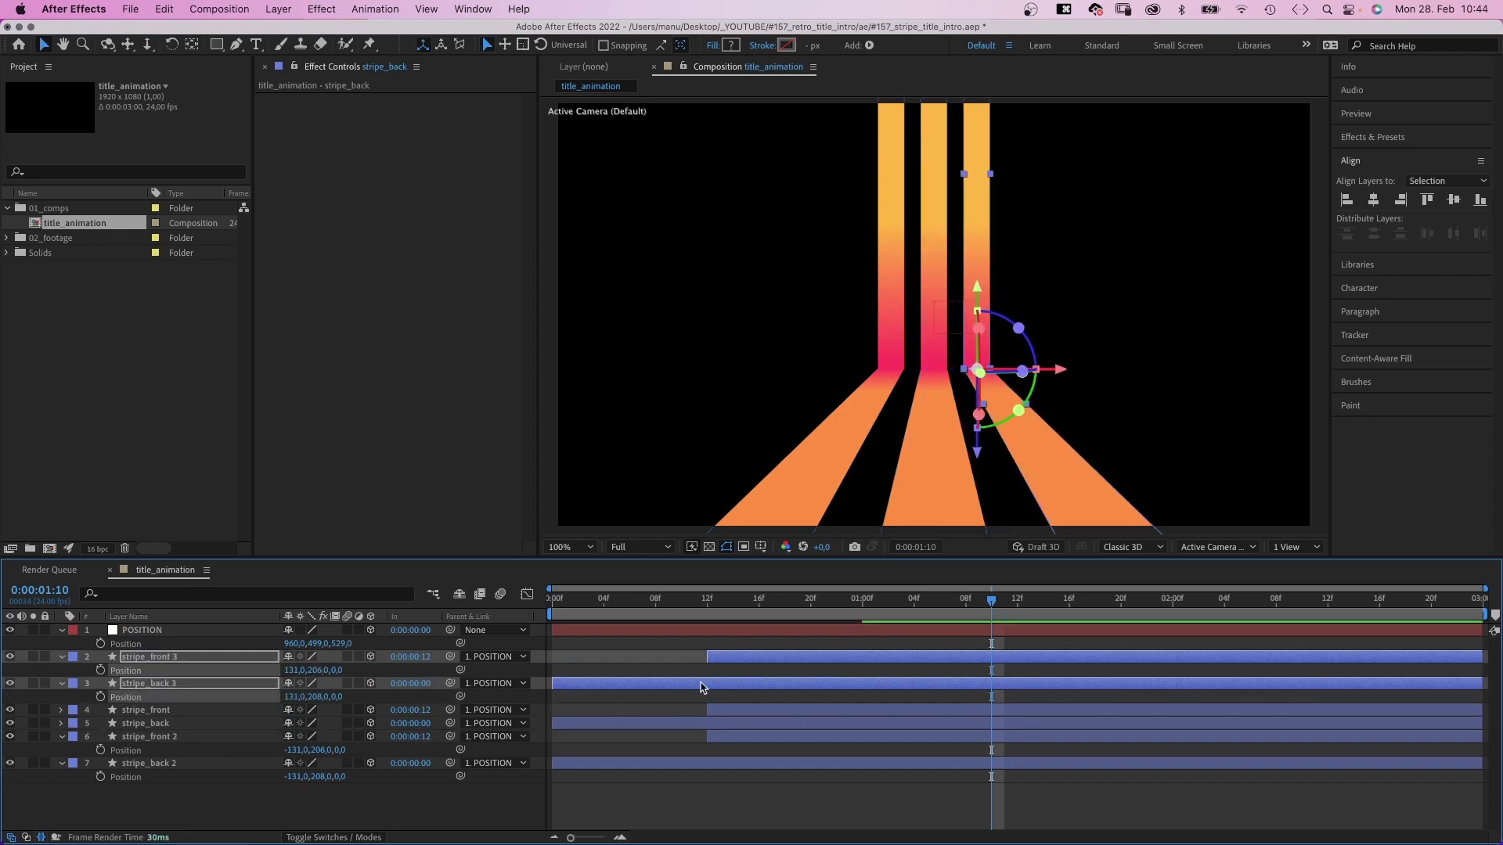
Delay the middle stripe pair by 4 frames and the right pair by 8 frames
{"action": "left_click", "coordinate": [869, 802]}
{"action": "left_click", "coordinate": [726, 721]}
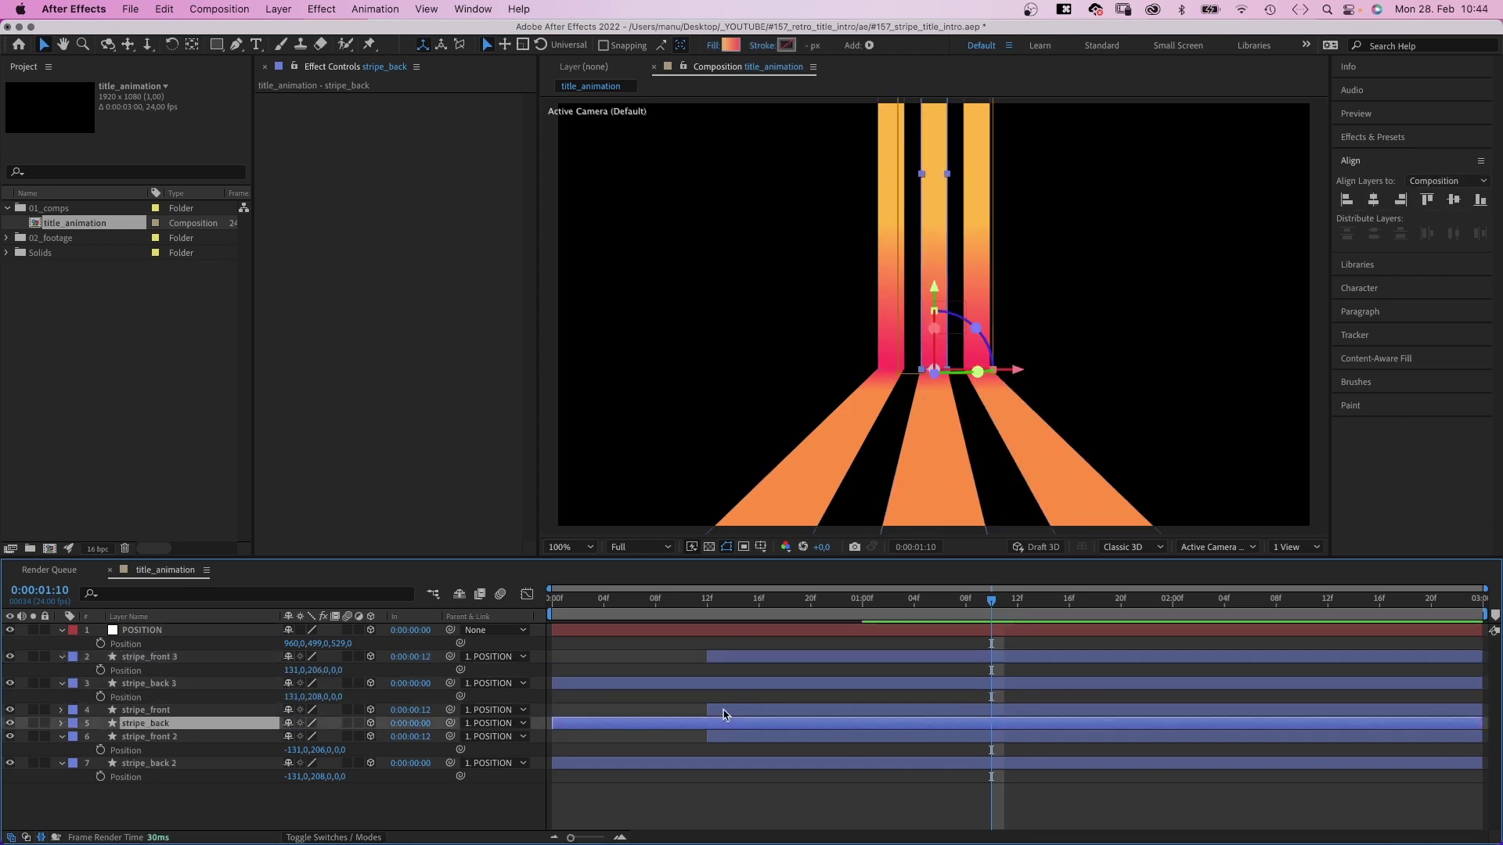
{"action": "left_click", "coordinate": [726, 710], "text": "shift"}
{"action": "left_click", "coordinate": [603, 603]}
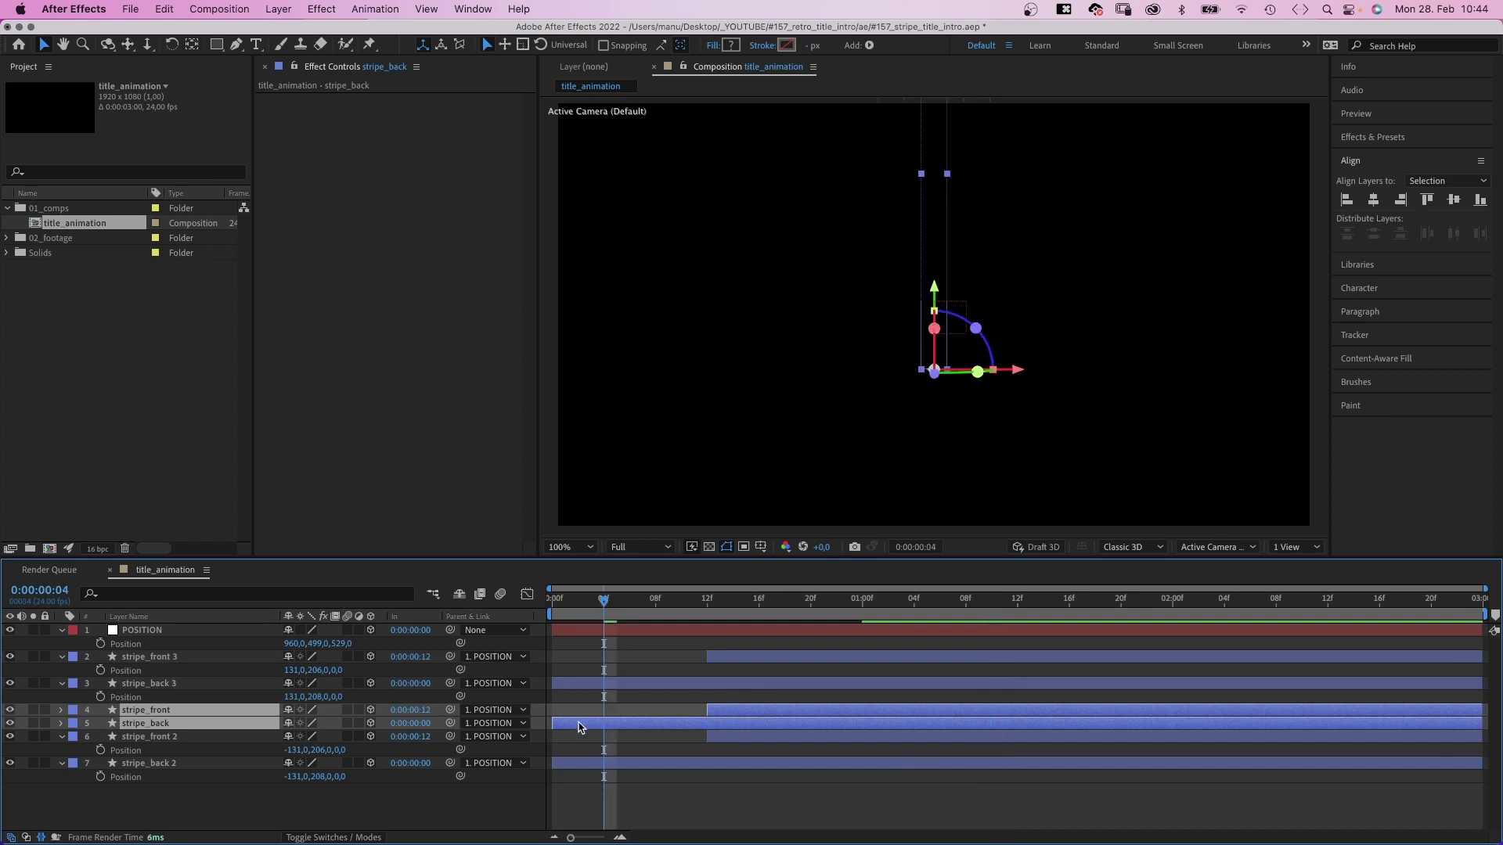
{"action": "left_click_drag", "start_coordinate": [580, 726], "coordinate": [637, 732]}
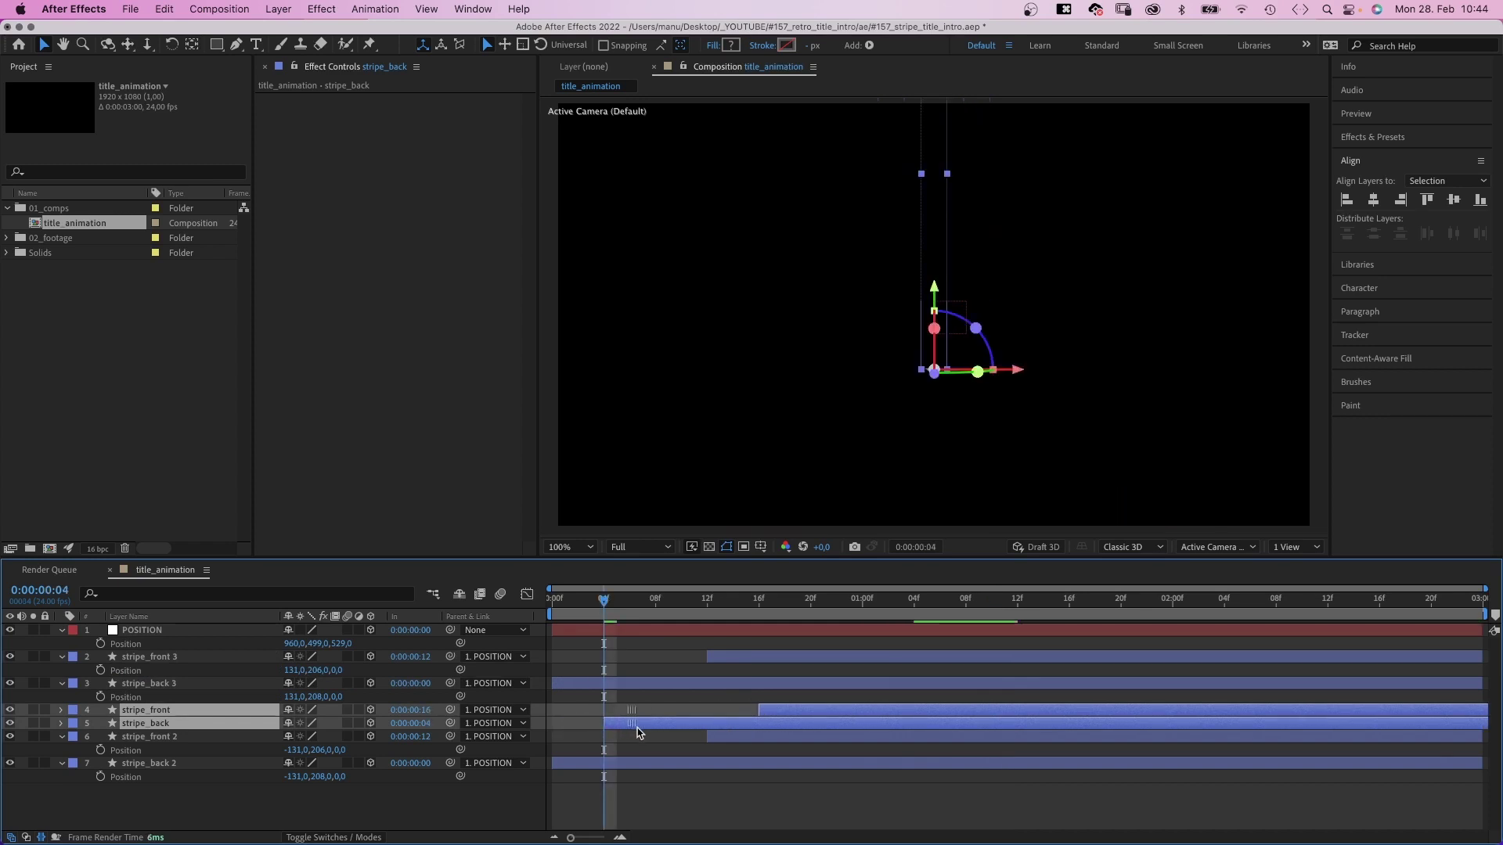
{"action": "left_click", "coordinate": [654, 603]}
{"action": "left_click", "coordinate": [650, 685]}
{"action": "left_click", "coordinate": [720, 664], "text": "shift"}
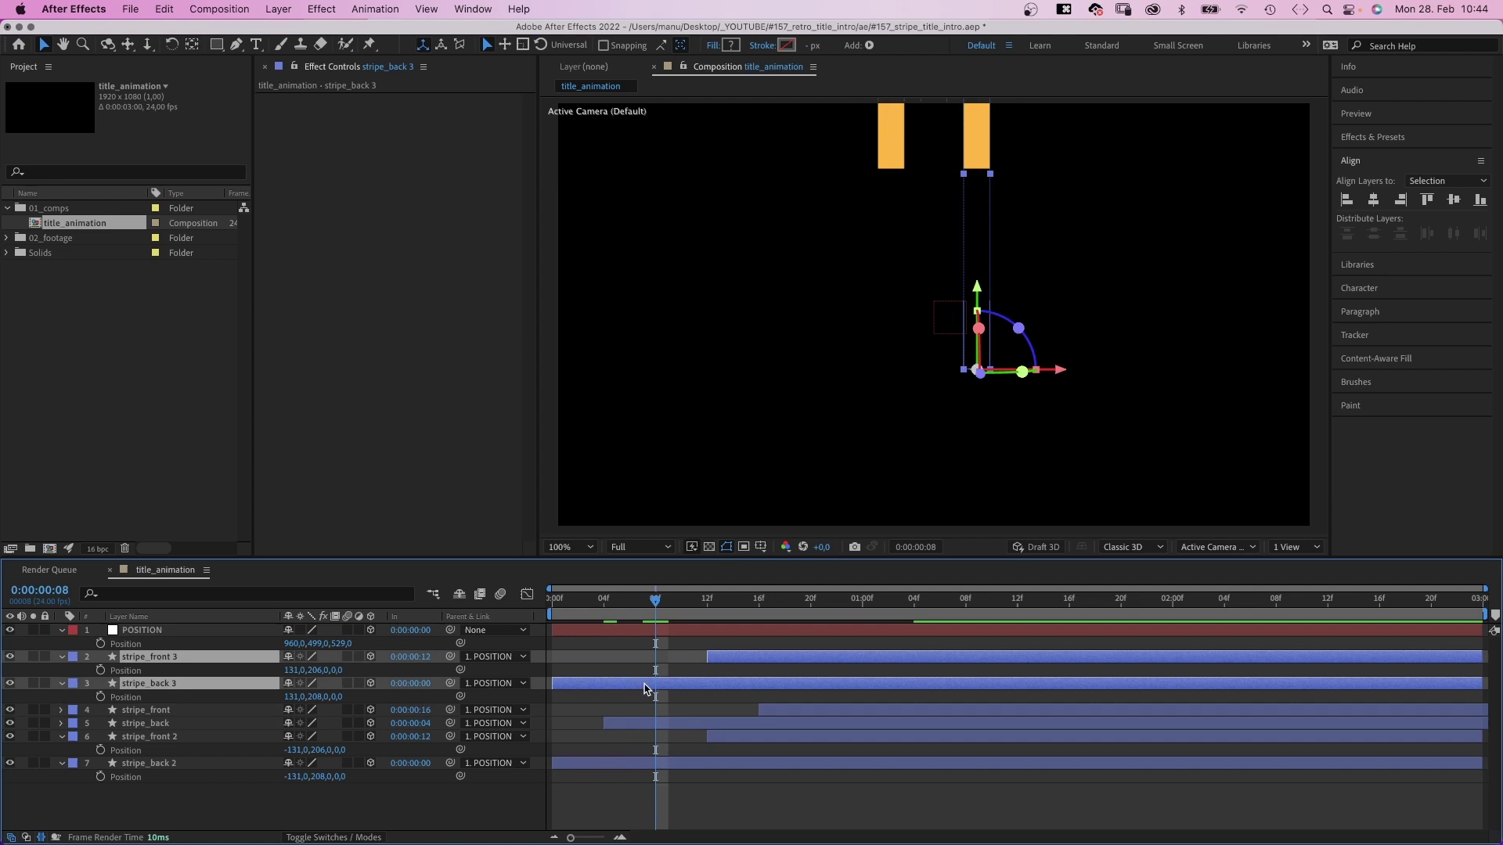
{"action": "left_click_drag", "start_coordinate": [606, 685], "coordinate": [706, 695]}
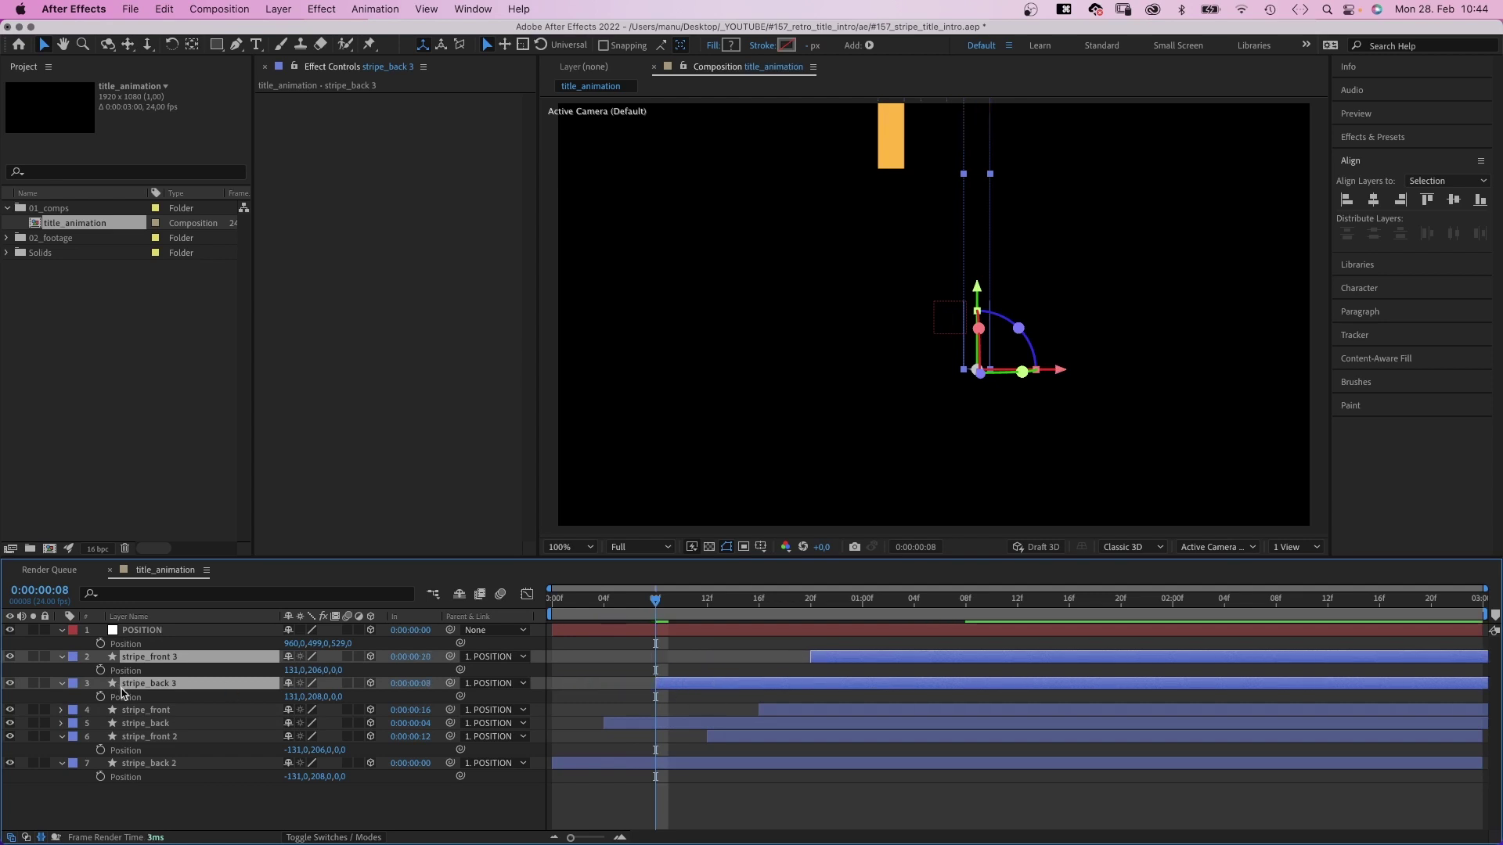
Set a starting Position keyframe on the POSITION layer at X 901
{"action": "key", "text": "super+a"}
{"action": "key", "text": "p"}
{"action": "left_click", "coordinate": [134, 764]}
{"action": "key", "text": "Home"}
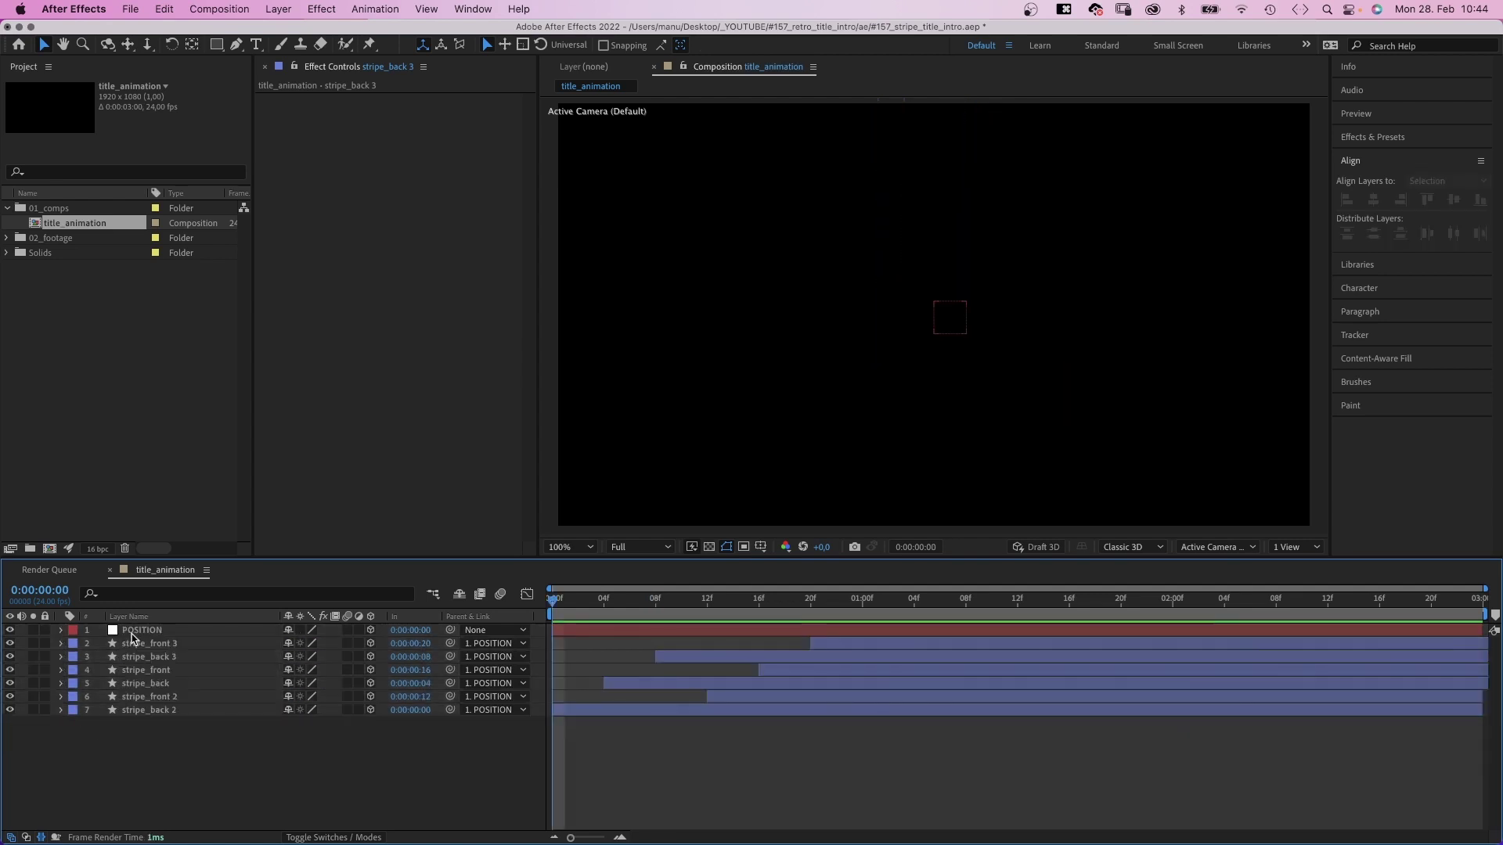
{"action": "left_click", "coordinate": [138, 631]}
{"action": "key", "text": "p"}
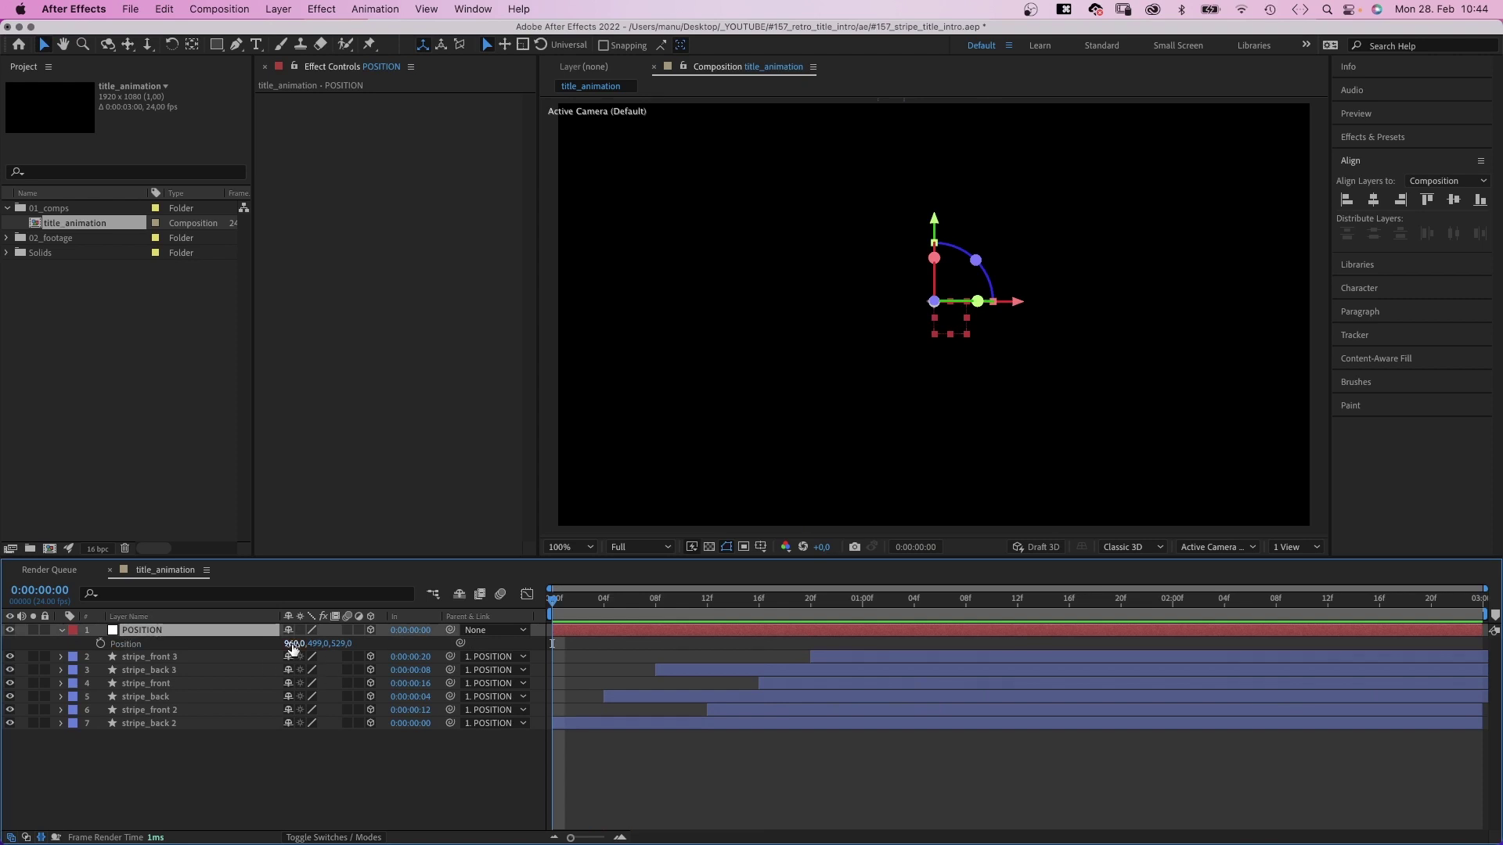
{"action": "left_click_drag", "start_coordinate": [293, 646], "coordinate": [251, 648]}
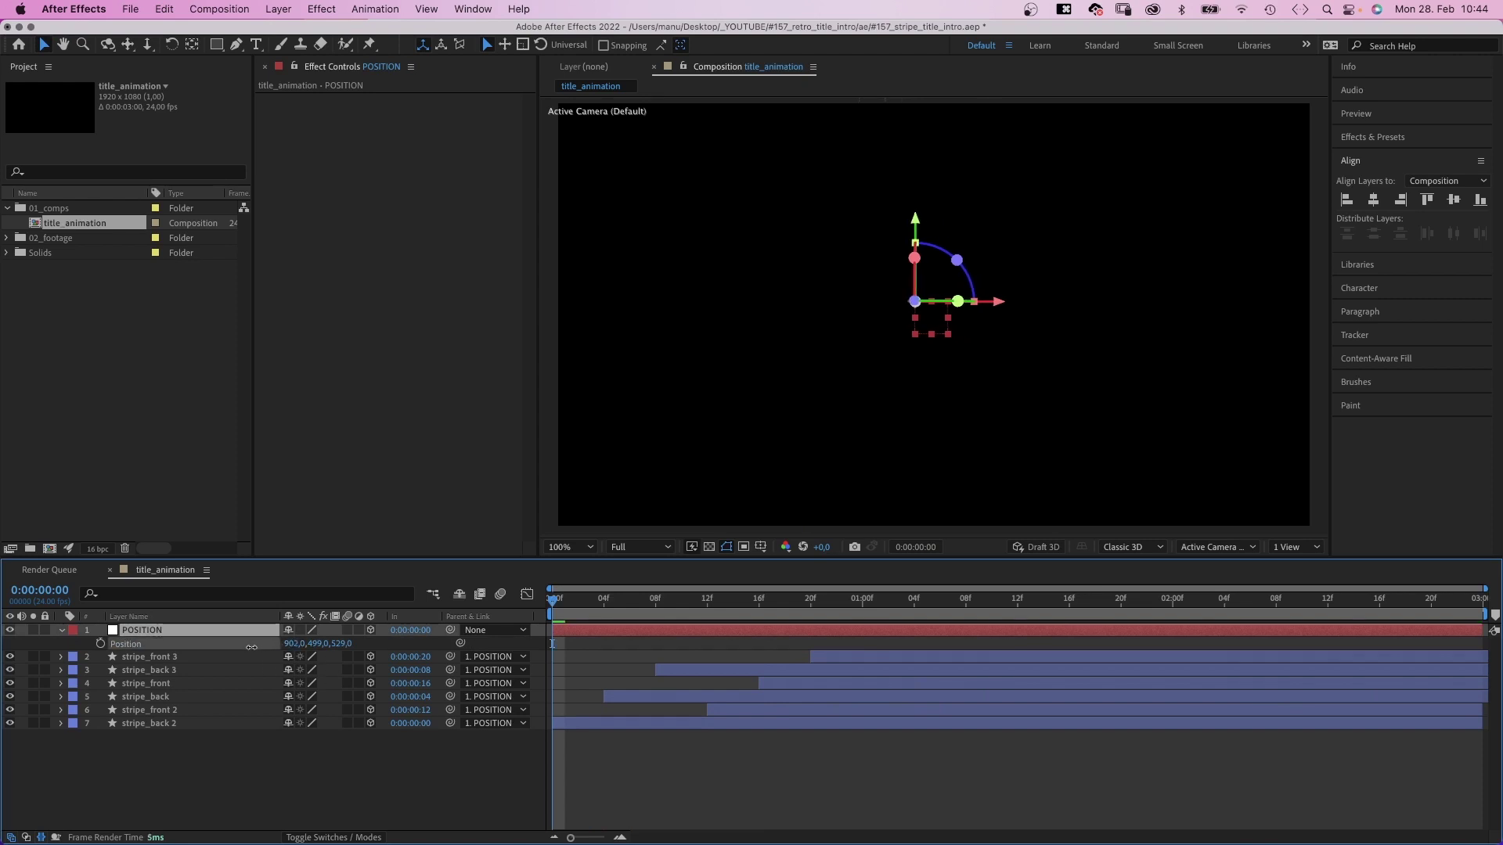
{"action": "left_click", "coordinate": [100, 644]}
Near the clip's end, keyframe POSITION's X to about 1018 so the stripes drift right
{"action": "left_click", "coordinate": [1314, 602]}
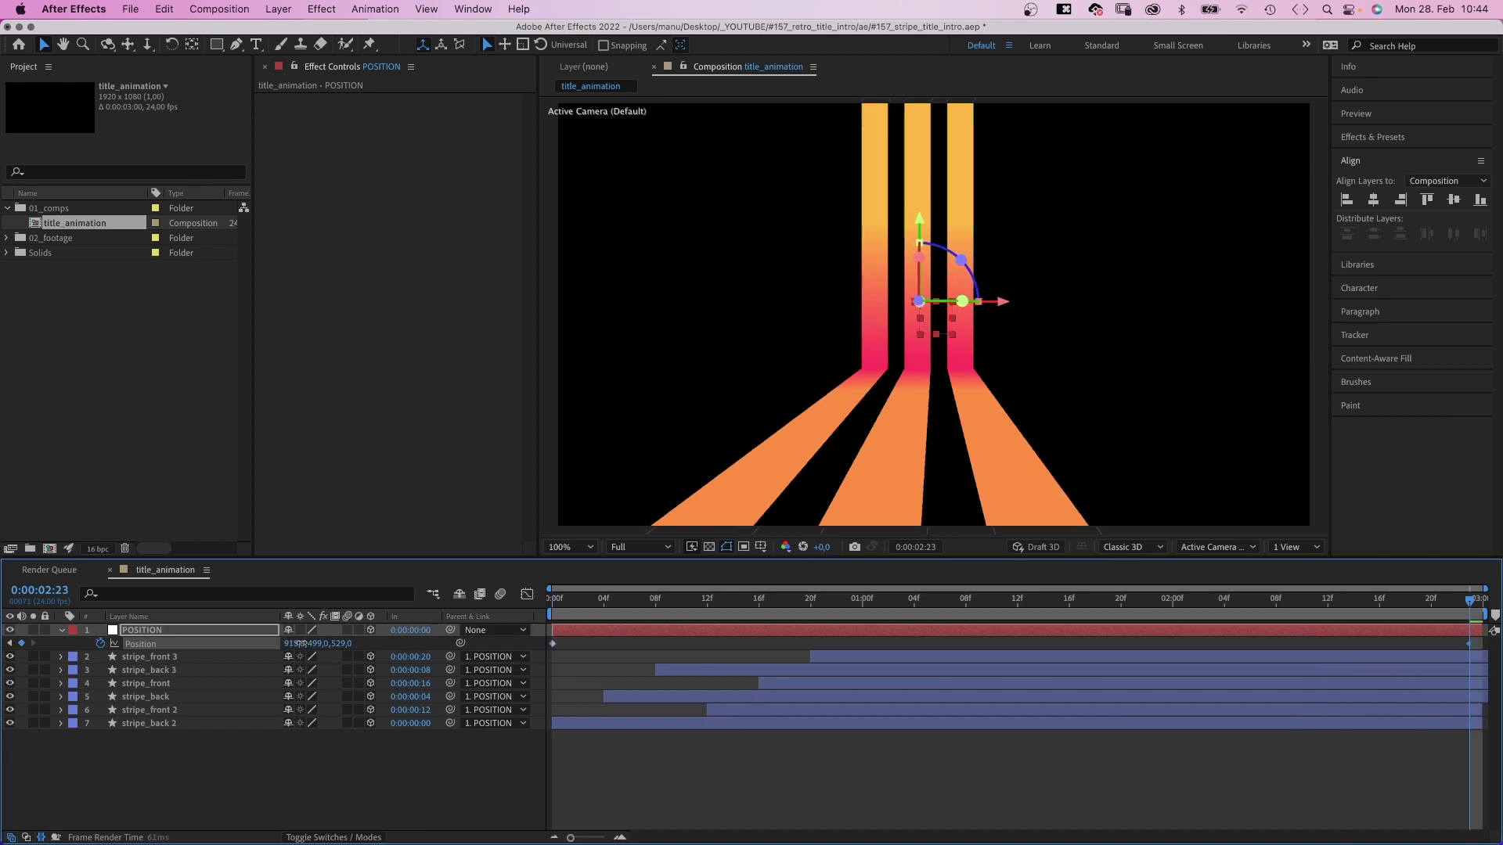
{"action": "left_click_drag", "start_coordinate": [291, 643], "coordinate": [399, 644]}
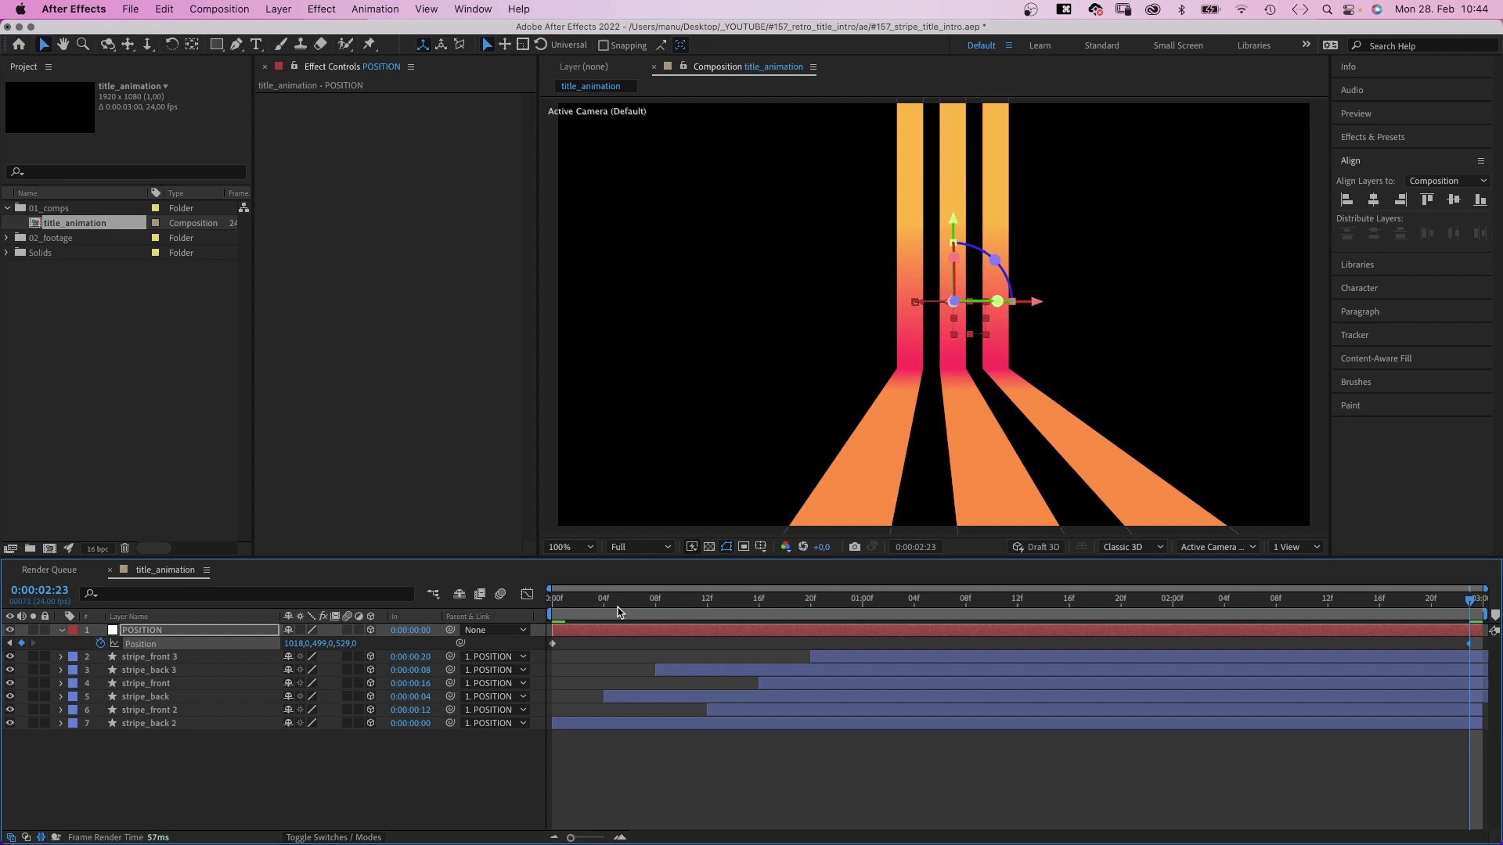
{"action": "key", "text": "Home"}
{"action": "left_click", "coordinate": [363, 783]}
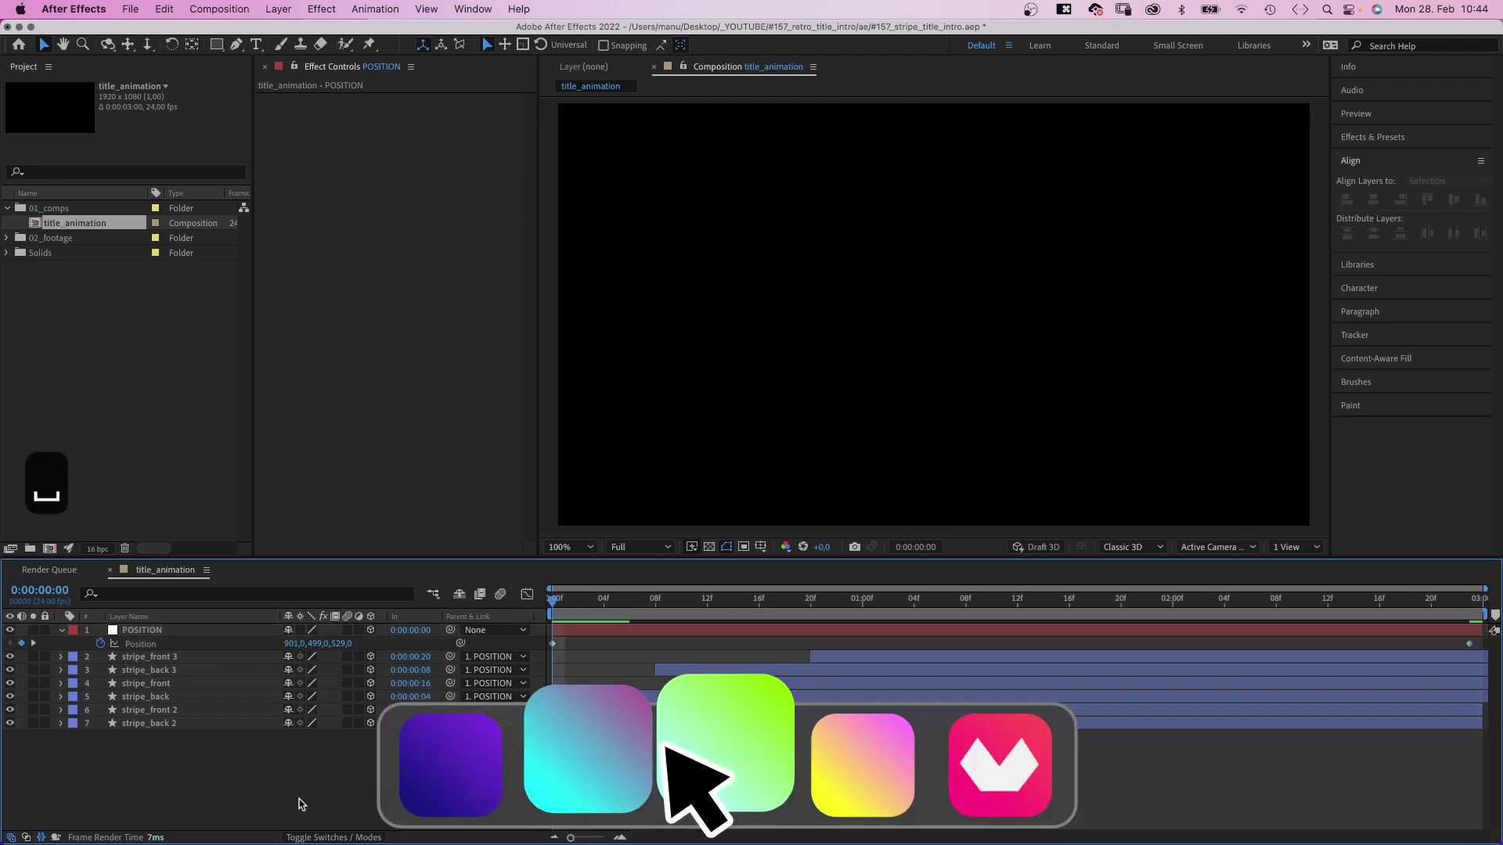
{"action": "key", "text": "space"}
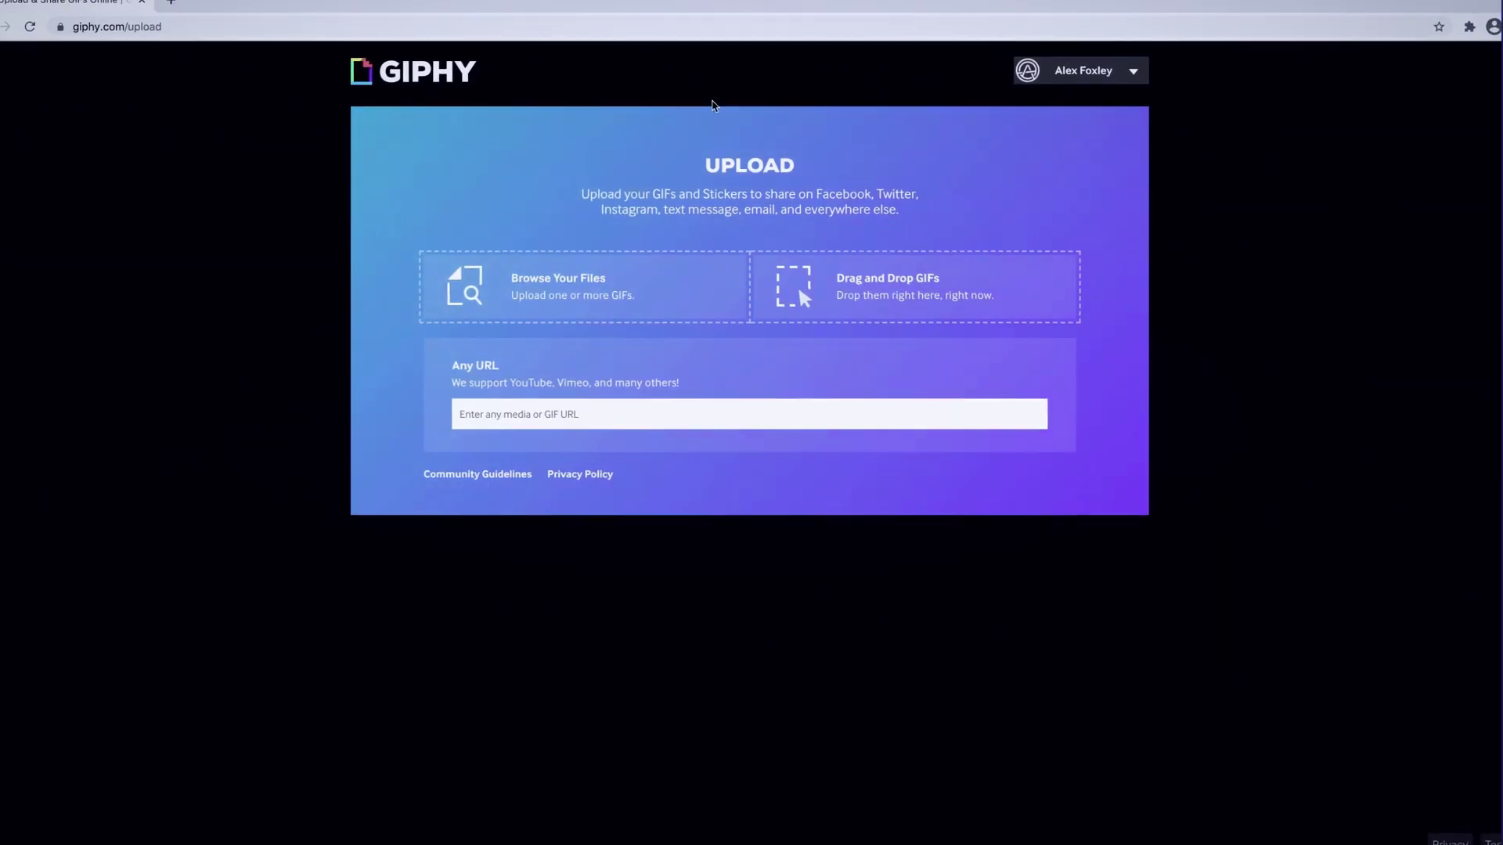
{"action": "left_click", "coordinate": [580, 289]}
{"action": "left_click", "coordinate": [610, 40]}
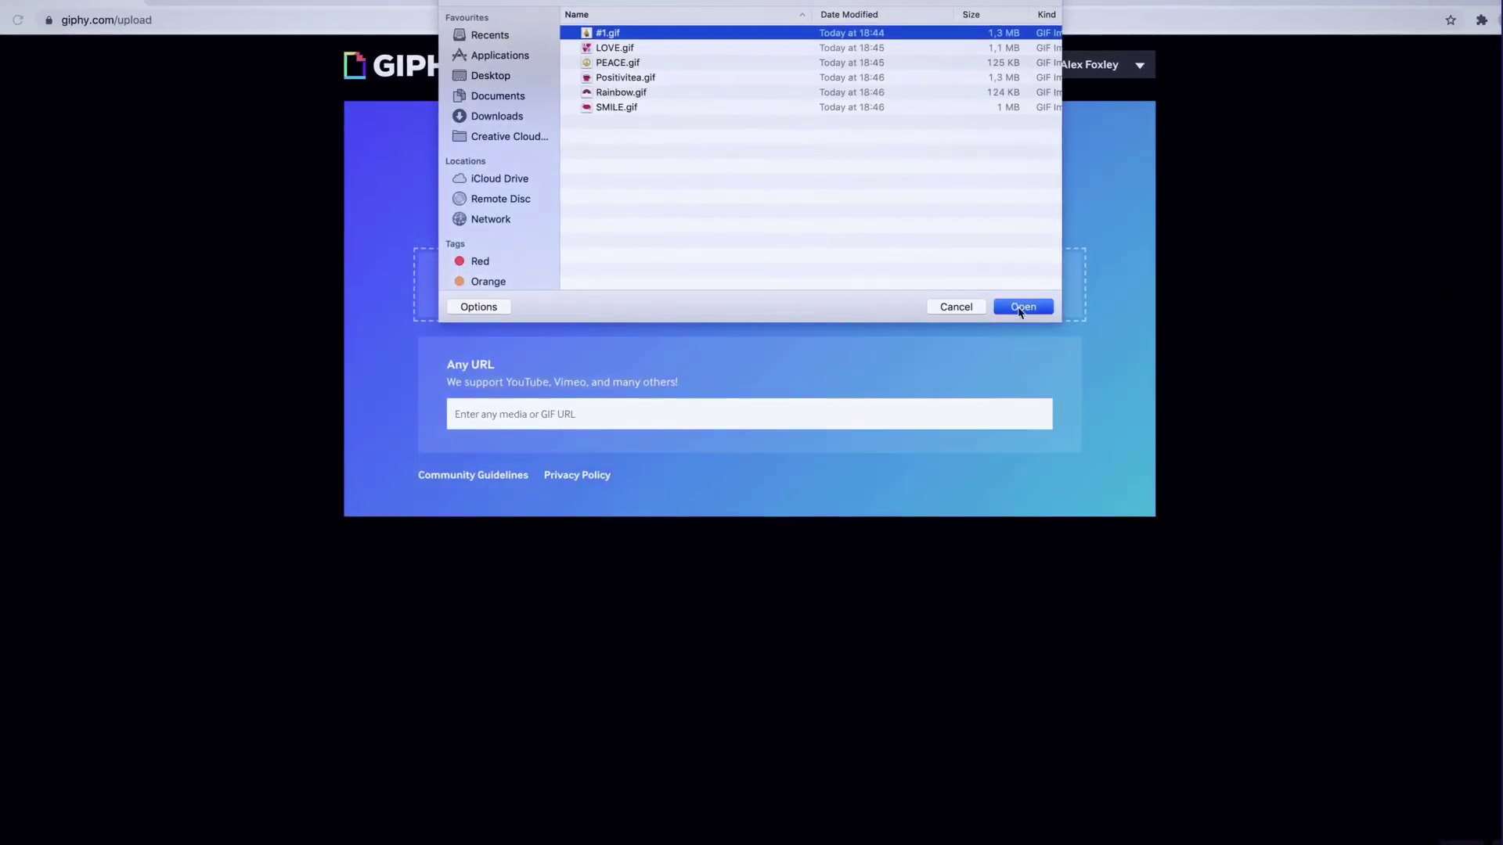
{"action": "left_click", "coordinate": [1020, 308]}
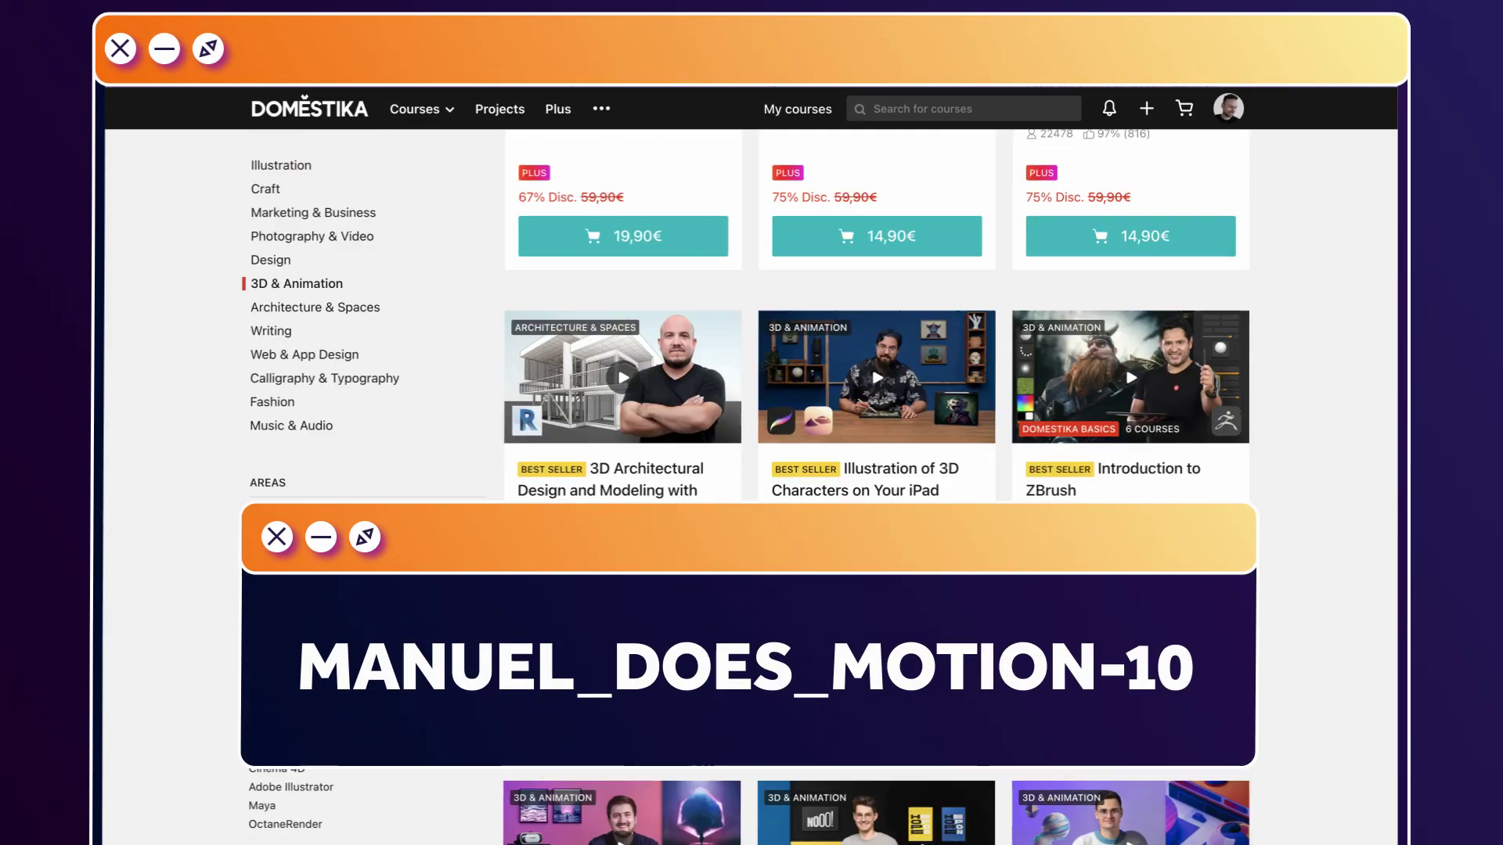
{"action": "scroll", "coordinate": [876, 485], "scroll_direction": "down", "scroll_amount": 5}
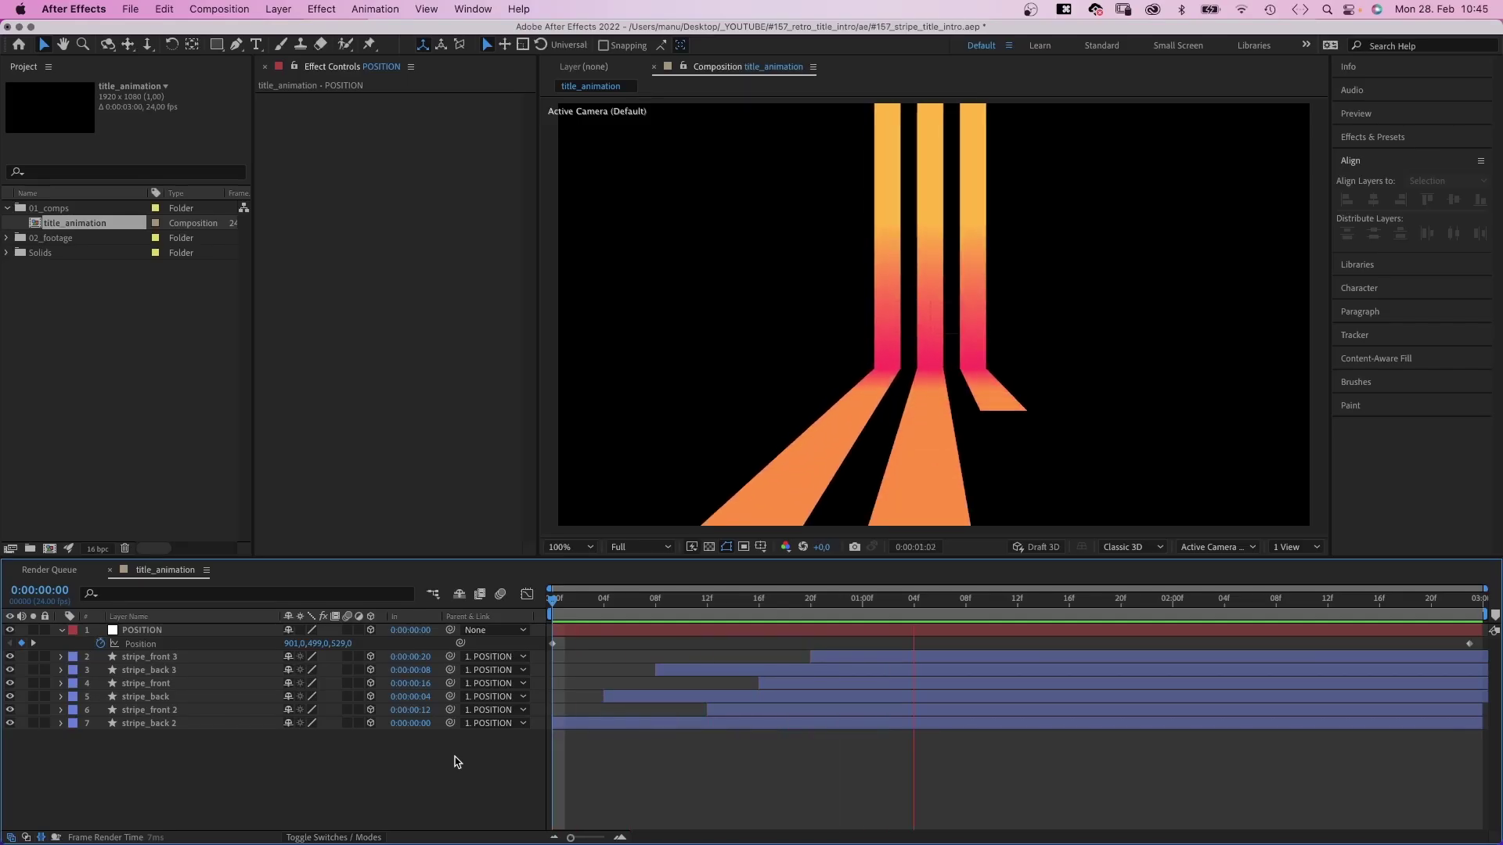
Pre-compose all seven stripe and POSITION layers into a new comp named 'pre-stripes'
{"action": "left_click_drag", "start_coordinate": [270, 772], "coordinate": [125, 636]}
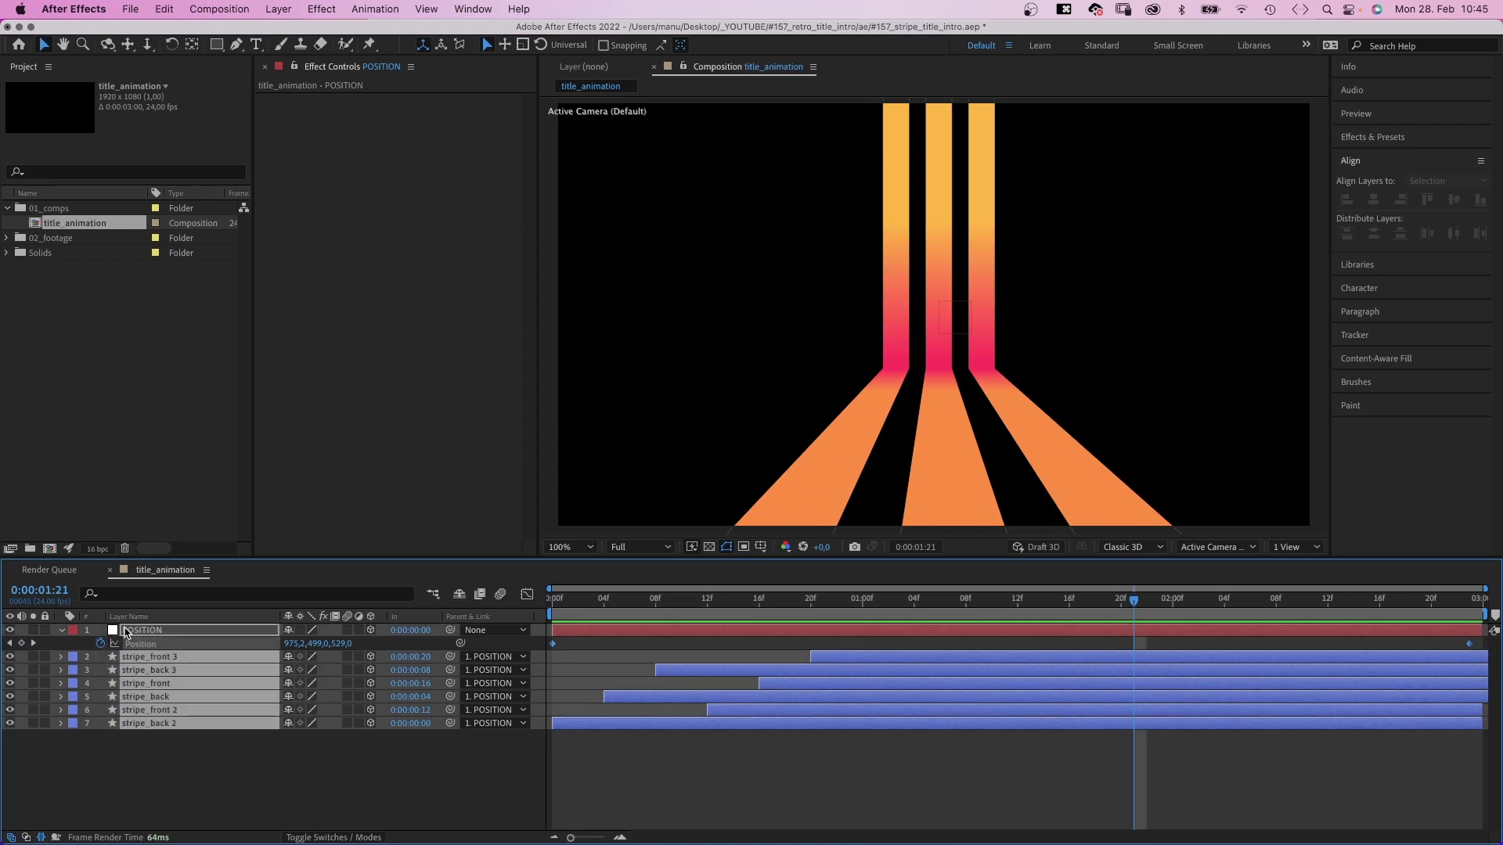
{"action": "right_click", "coordinate": [138, 638]}
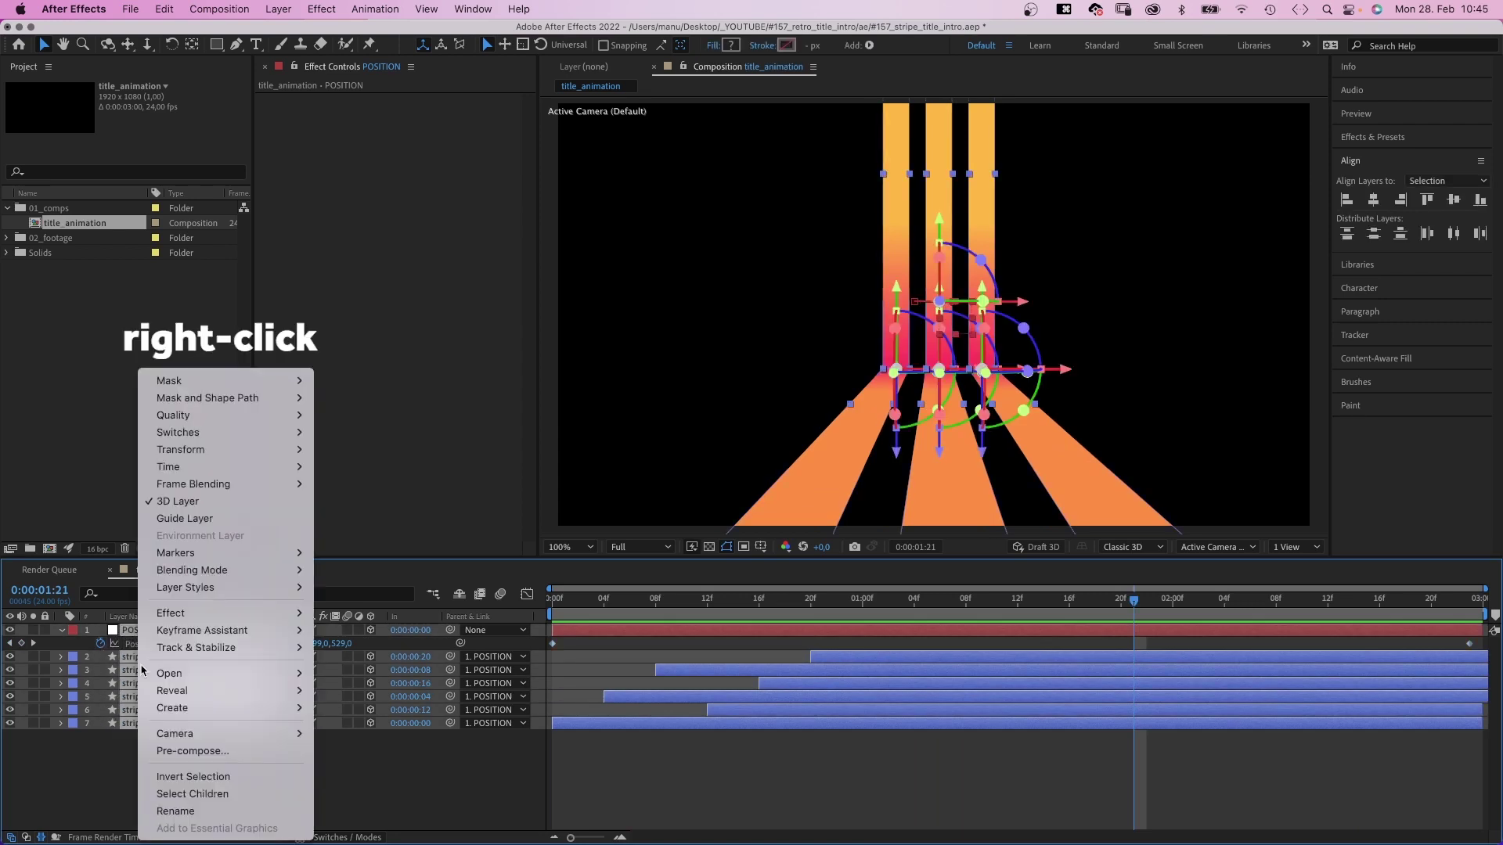
{"action": "left_click", "coordinate": [168, 750]}
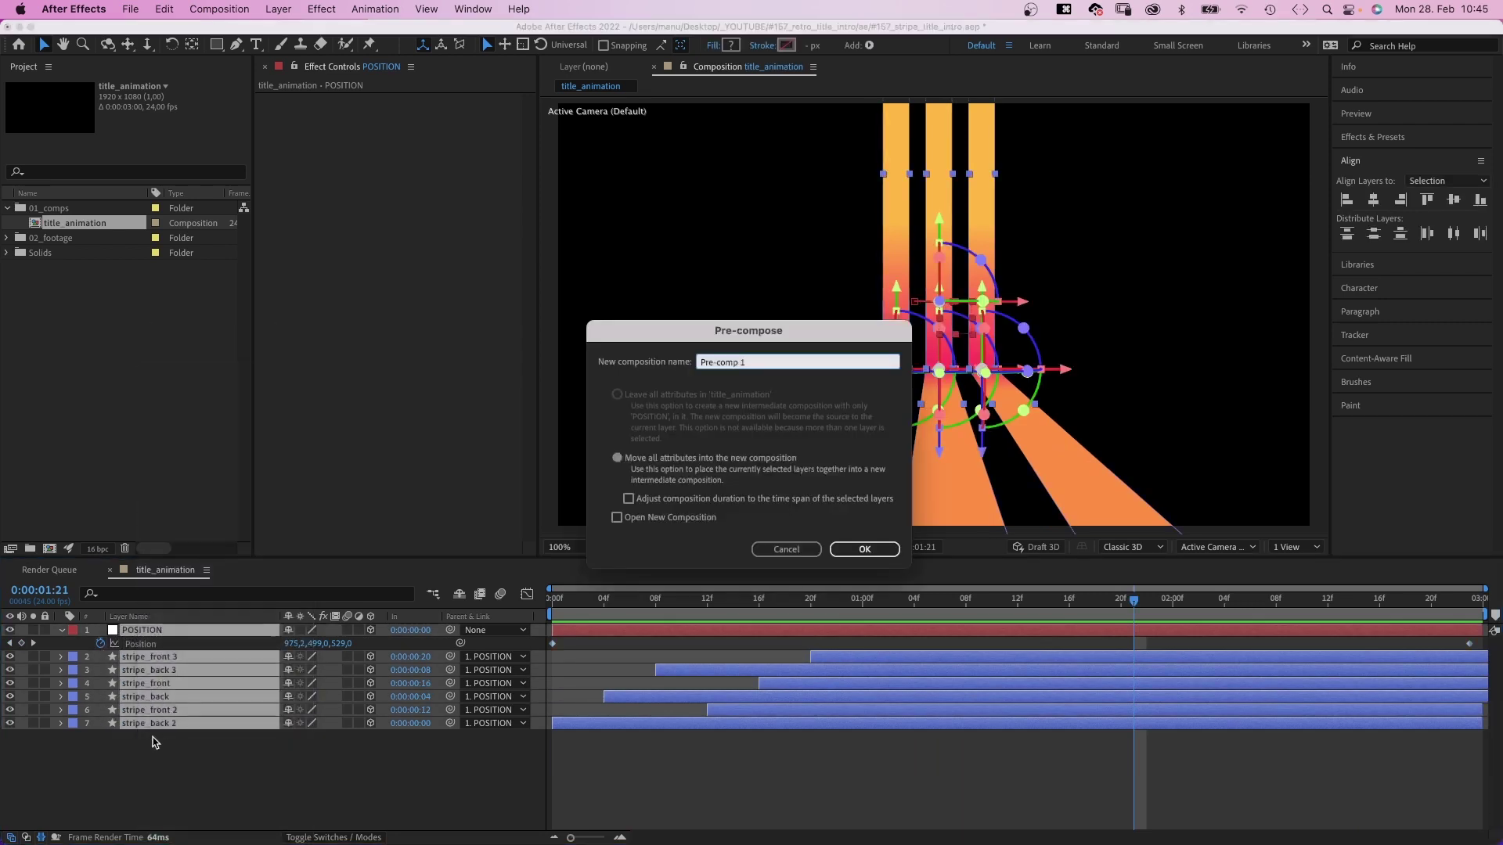
{"action": "type", "text": "pre-stripes"}
{"action": "key", "text": "Return"}
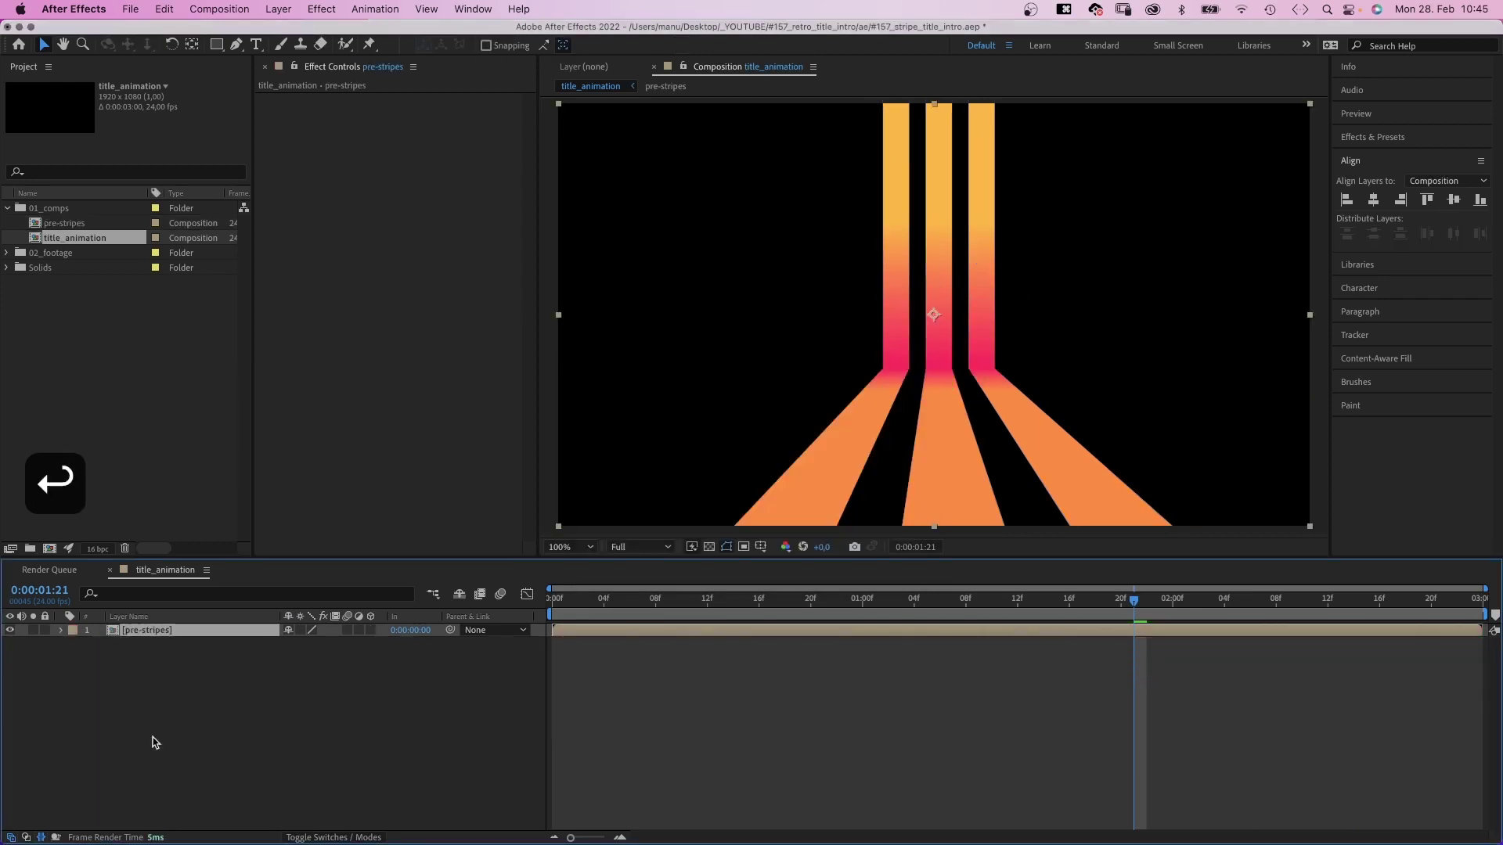
Create a text layer reading 'Title' in the composition
{"action": "left_click", "coordinate": [255, 45]}
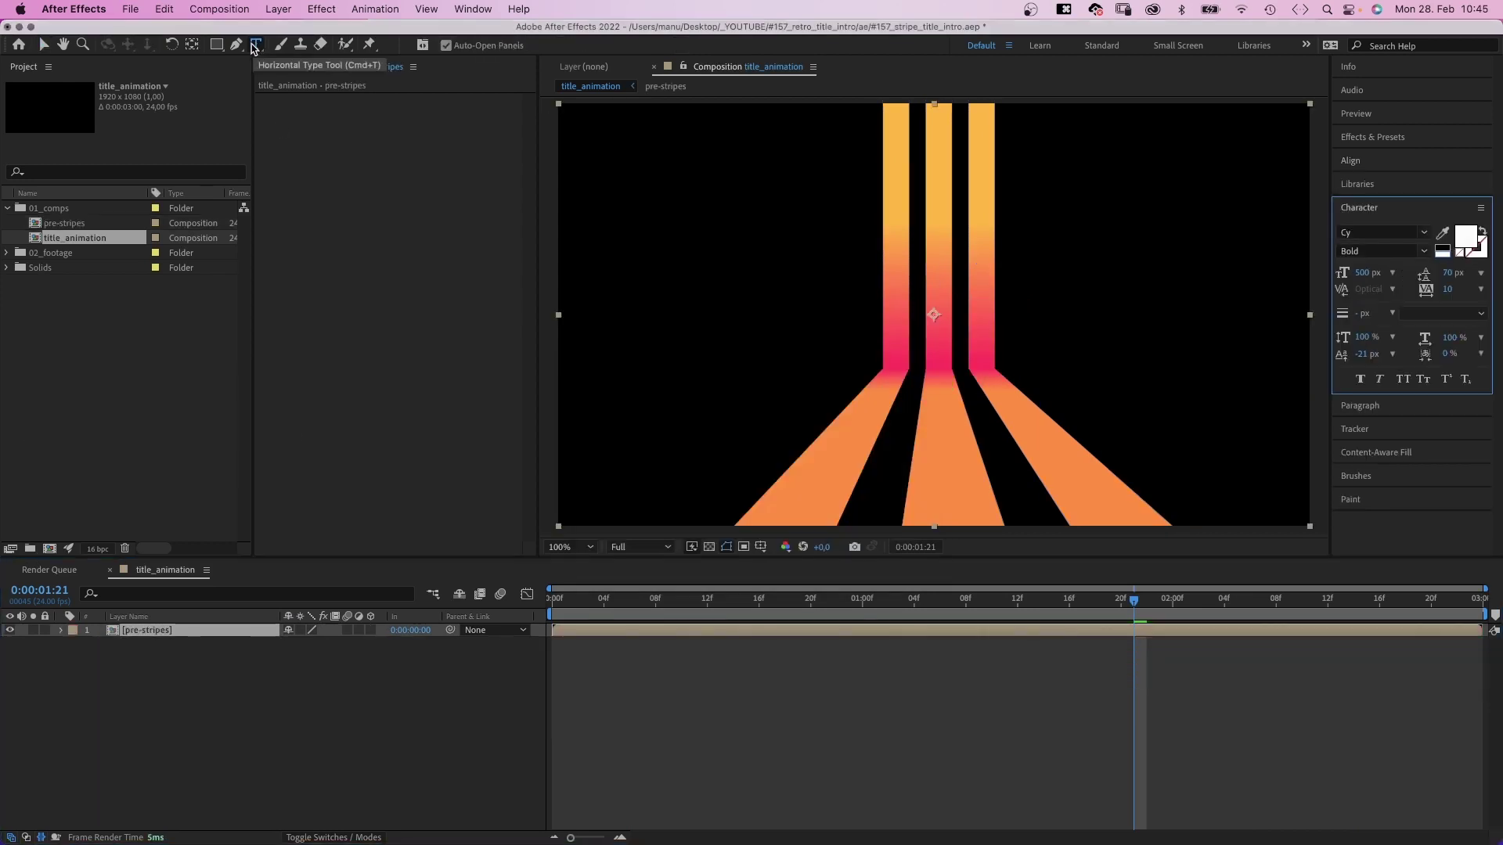
{"action": "left_click", "coordinate": [810, 314]}
{"action": "type", "text": "Title"}
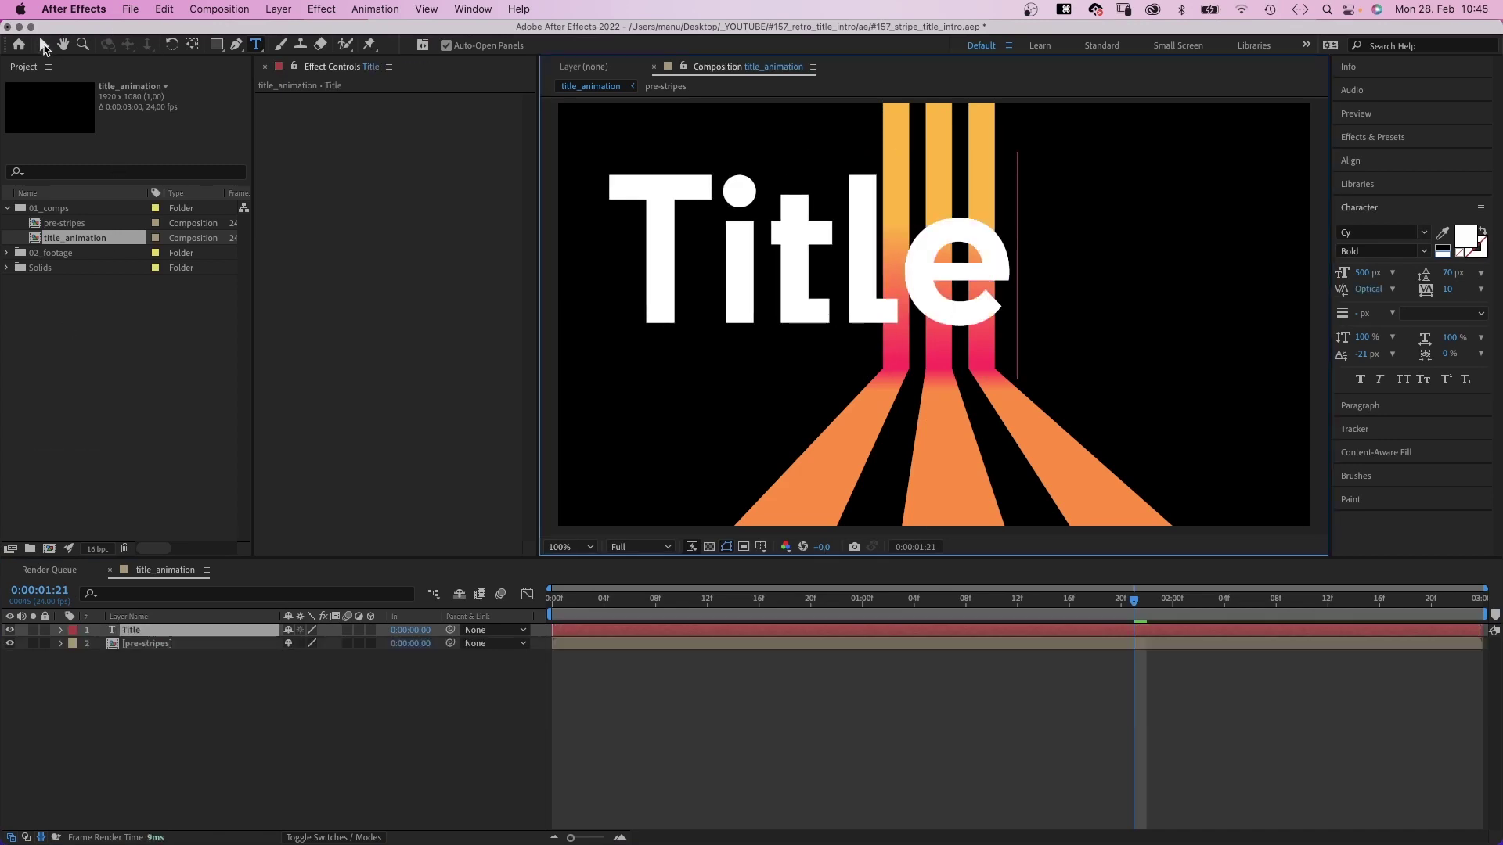
Centre the Title horizontally and lower it slightly over the stripes
{"action": "left_click", "coordinate": [44, 45]}
{"action": "left_click_drag", "start_coordinate": [862, 279], "coordinate": [997, 326]}
{"action": "left_click", "coordinate": [1370, 157]}
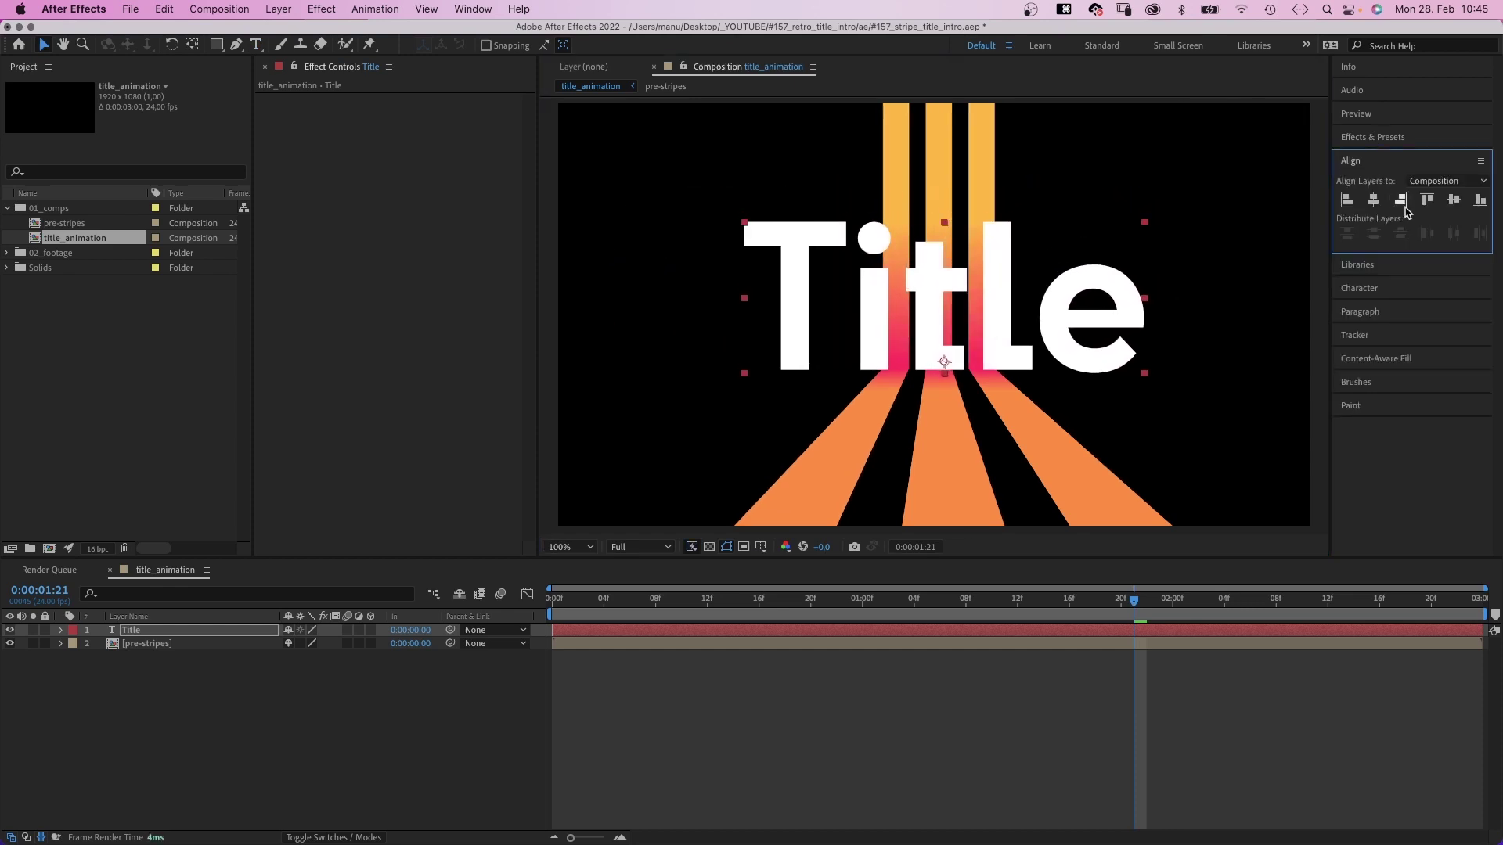
{"action": "left_click", "coordinate": [1373, 201]}
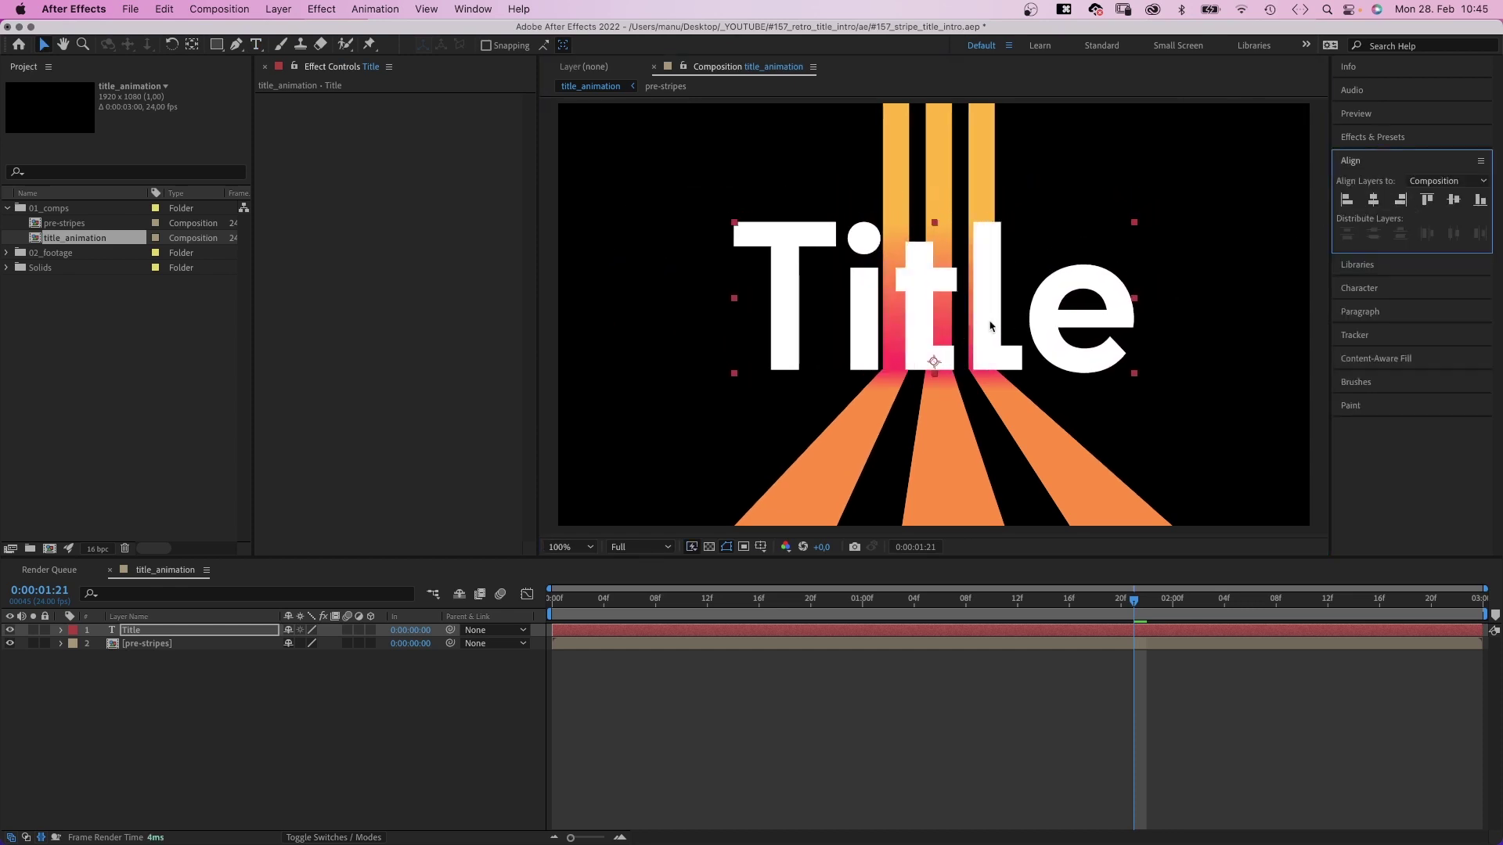
{"action": "left_click_drag", "start_coordinate": [988, 327], "coordinate": [985, 362]}
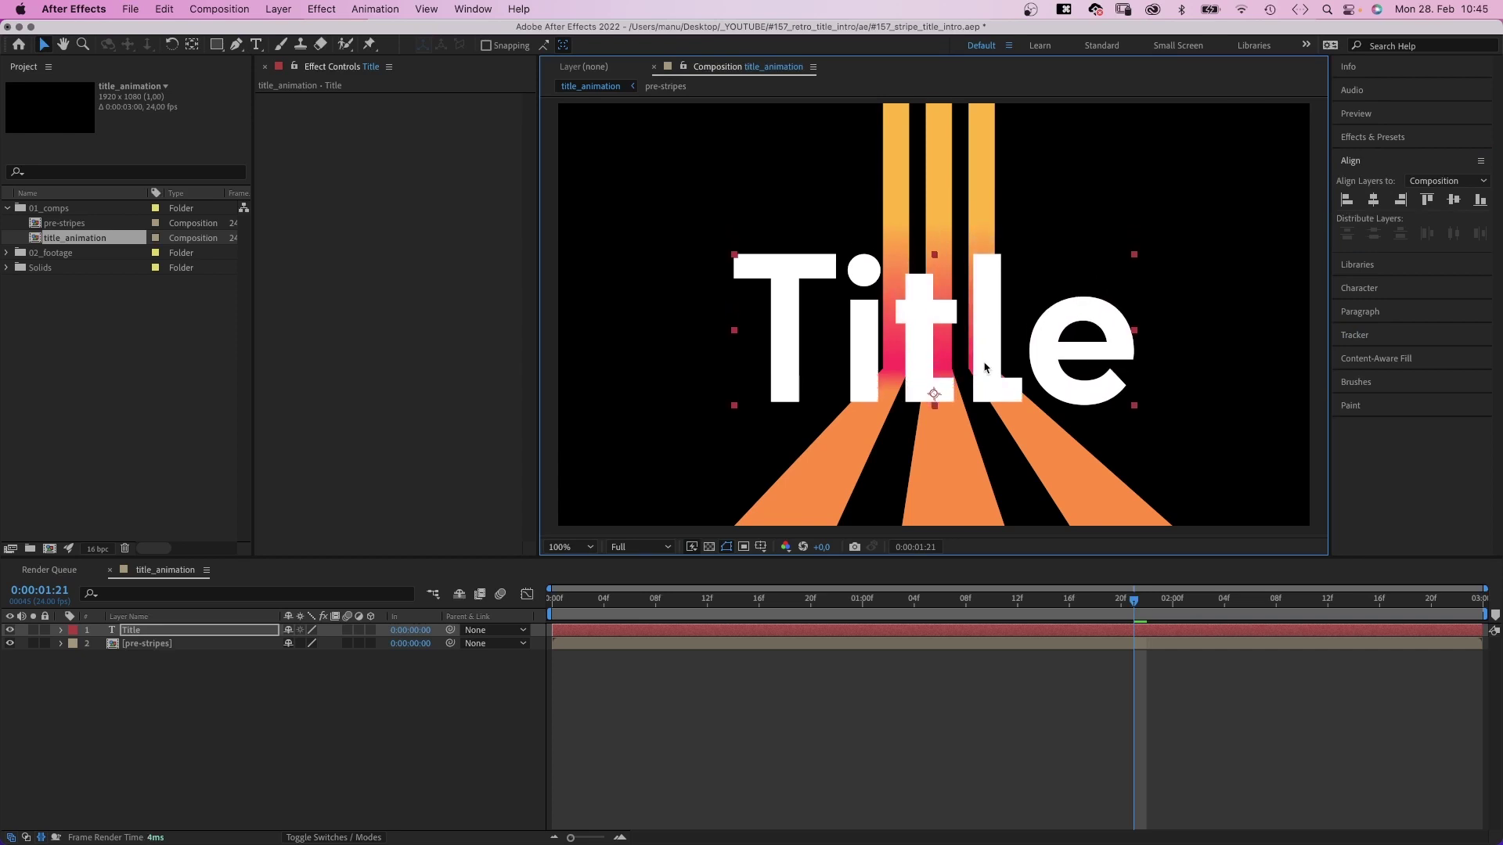
Make the Title layer 3D and separate its Position into X, Y and Z
{"action": "left_click", "coordinate": [371, 631]}
{"action": "key", "text": "p"}
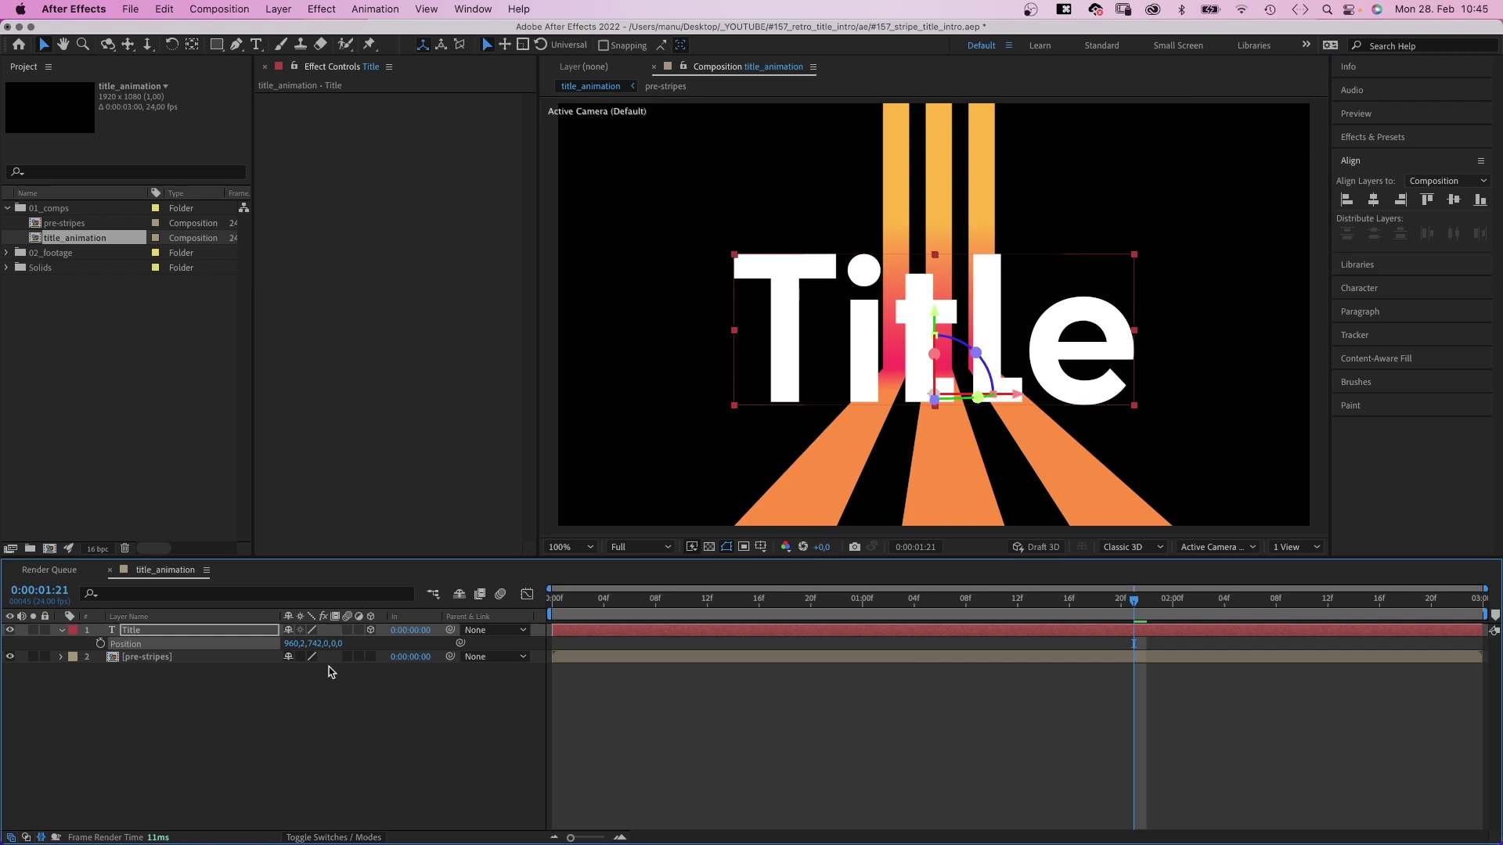
{"action": "right_click", "coordinate": [130, 643]}
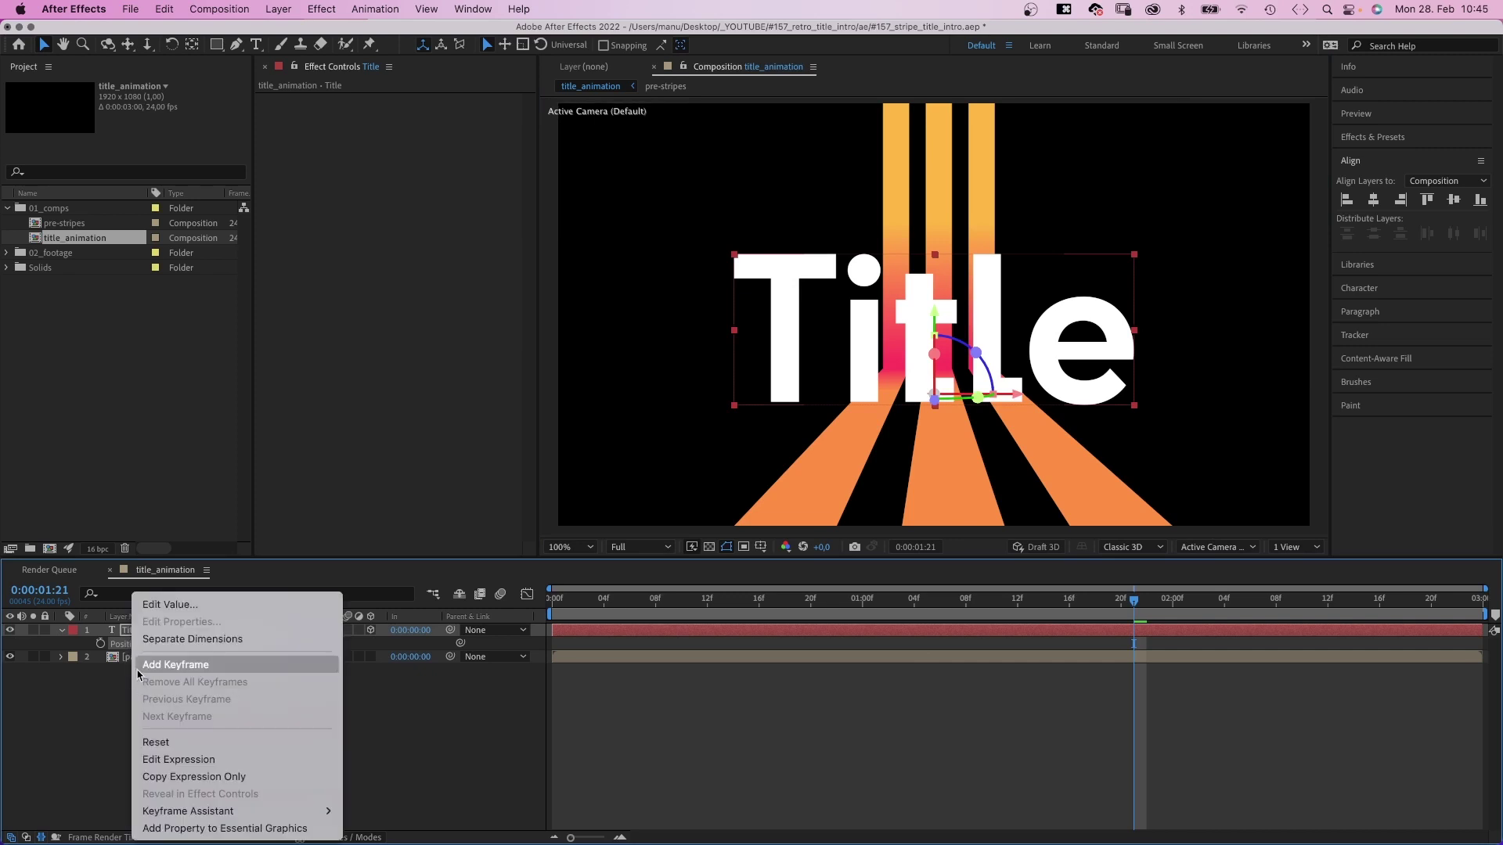
{"action": "left_click", "coordinate": [150, 640]}
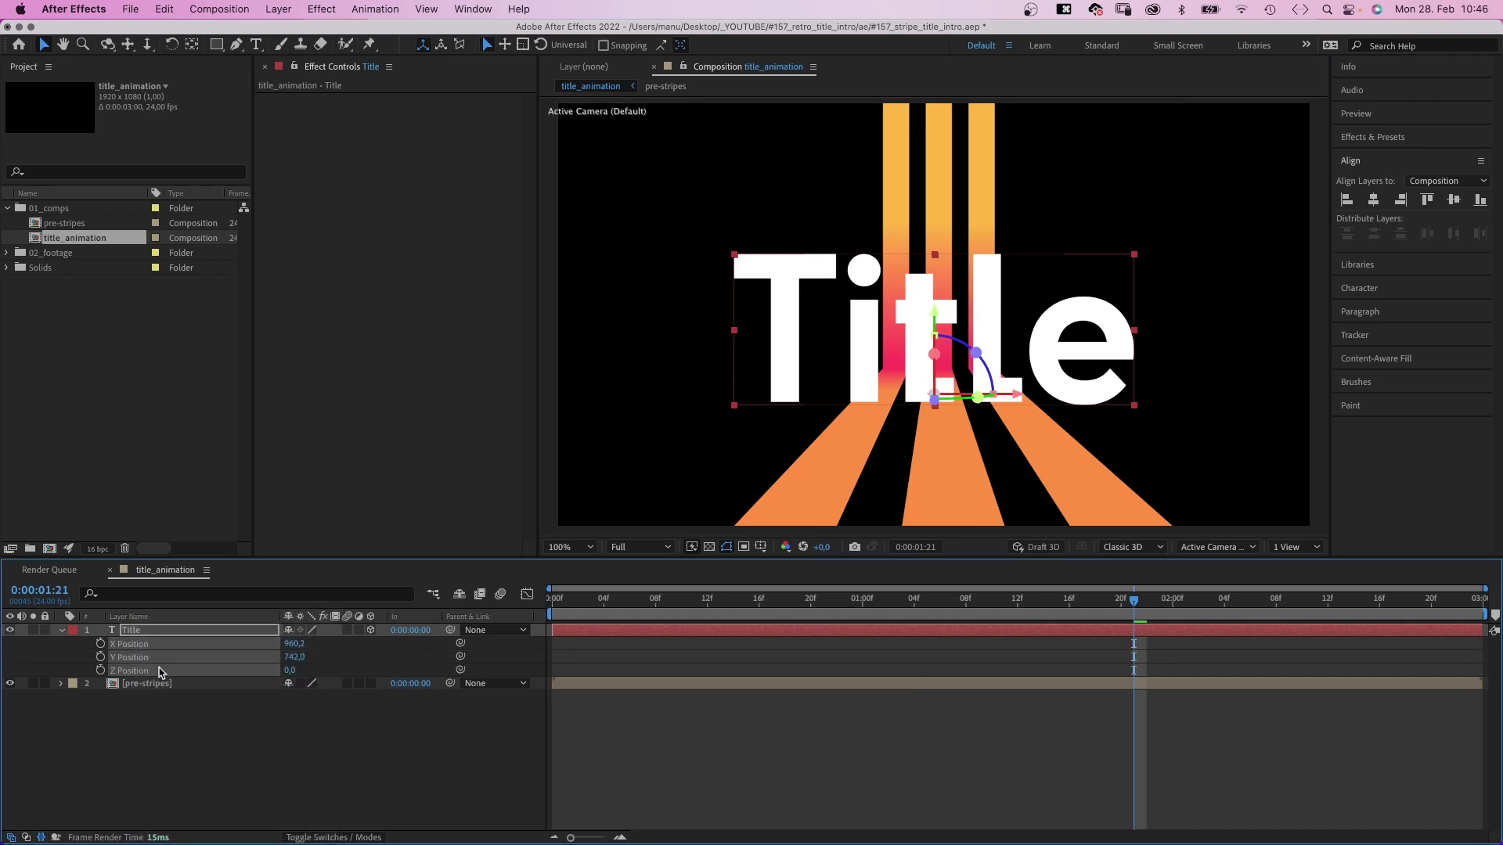
Keyframe Title's Z Position at 0 at 0:00, -300 at 2:10 and -2400 at 2:16
{"action": "left_click", "coordinate": [172, 721]}
{"action": "left_click_drag", "start_coordinate": [623, 599], "coordinate": [552, 599]}
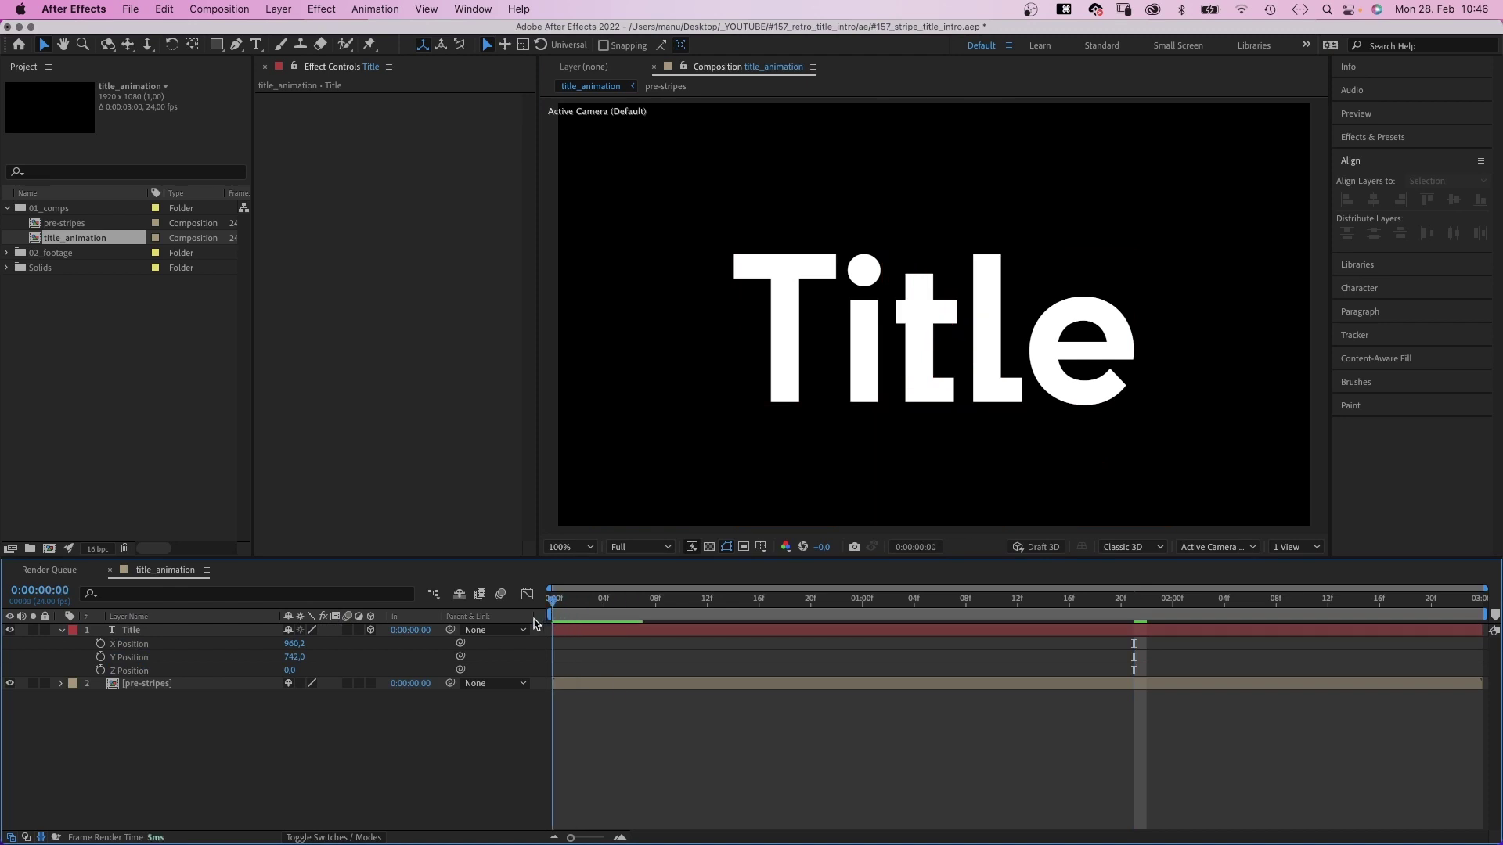
{"action": "left_click", "coordinate": [101, 671]}
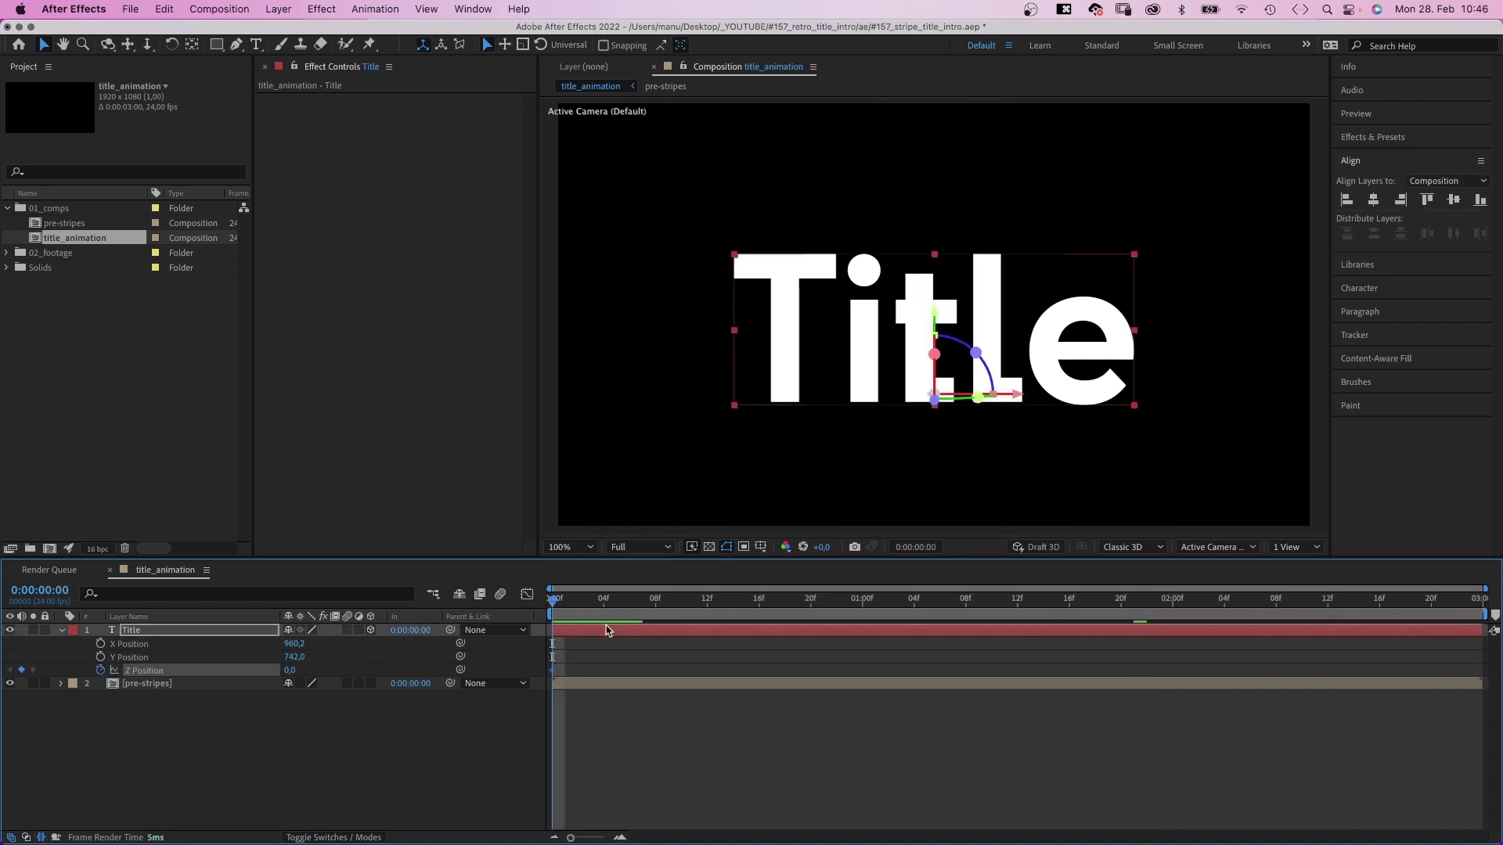
{"action": "left_click_drag", "start_coordinate": [587, 604], "coordinate": [1301, 607]}
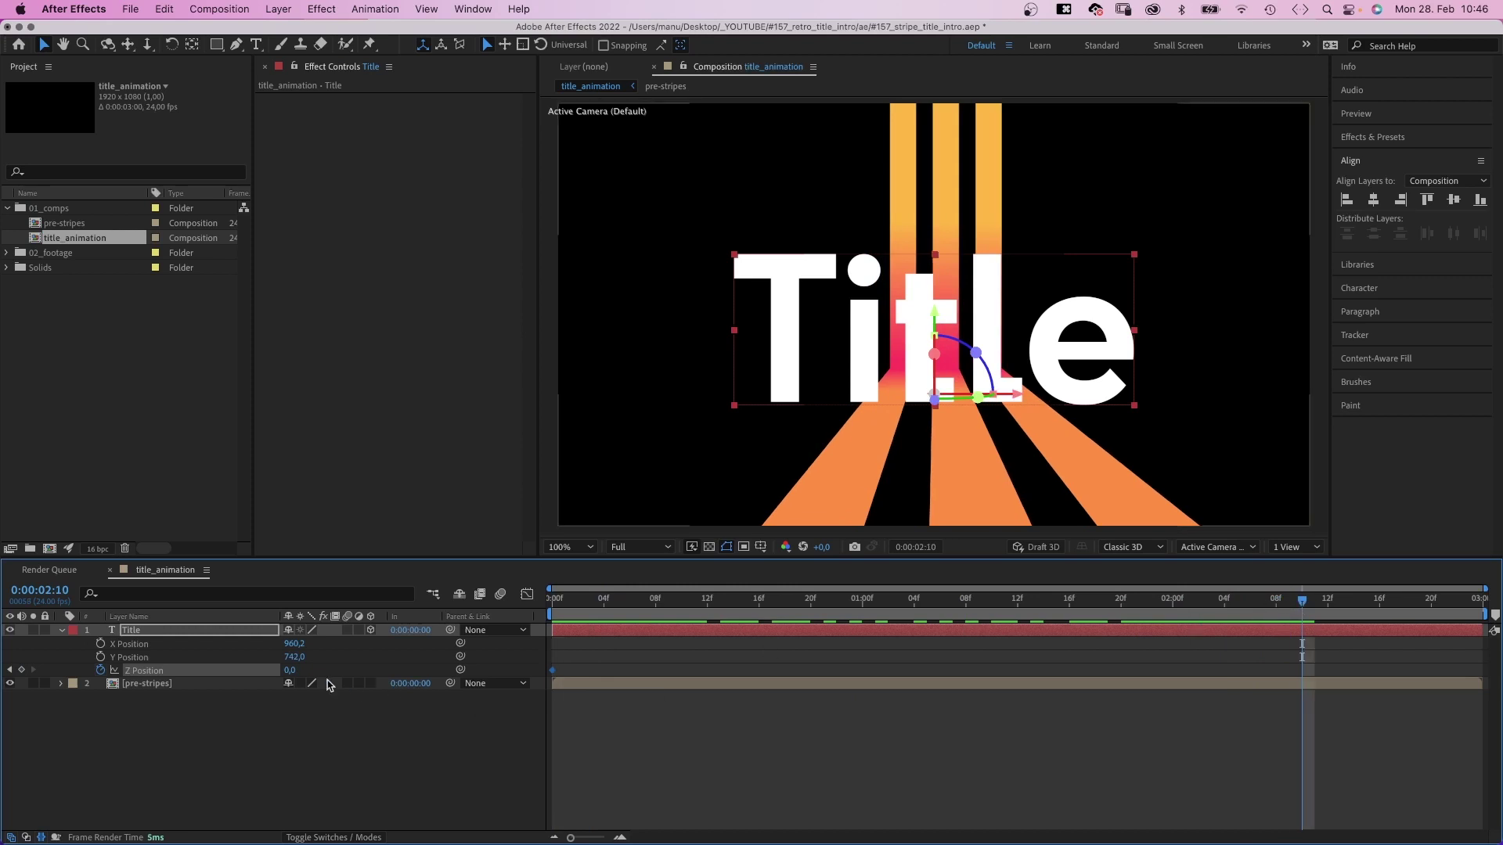
{"action": "type", "text": "-300"}
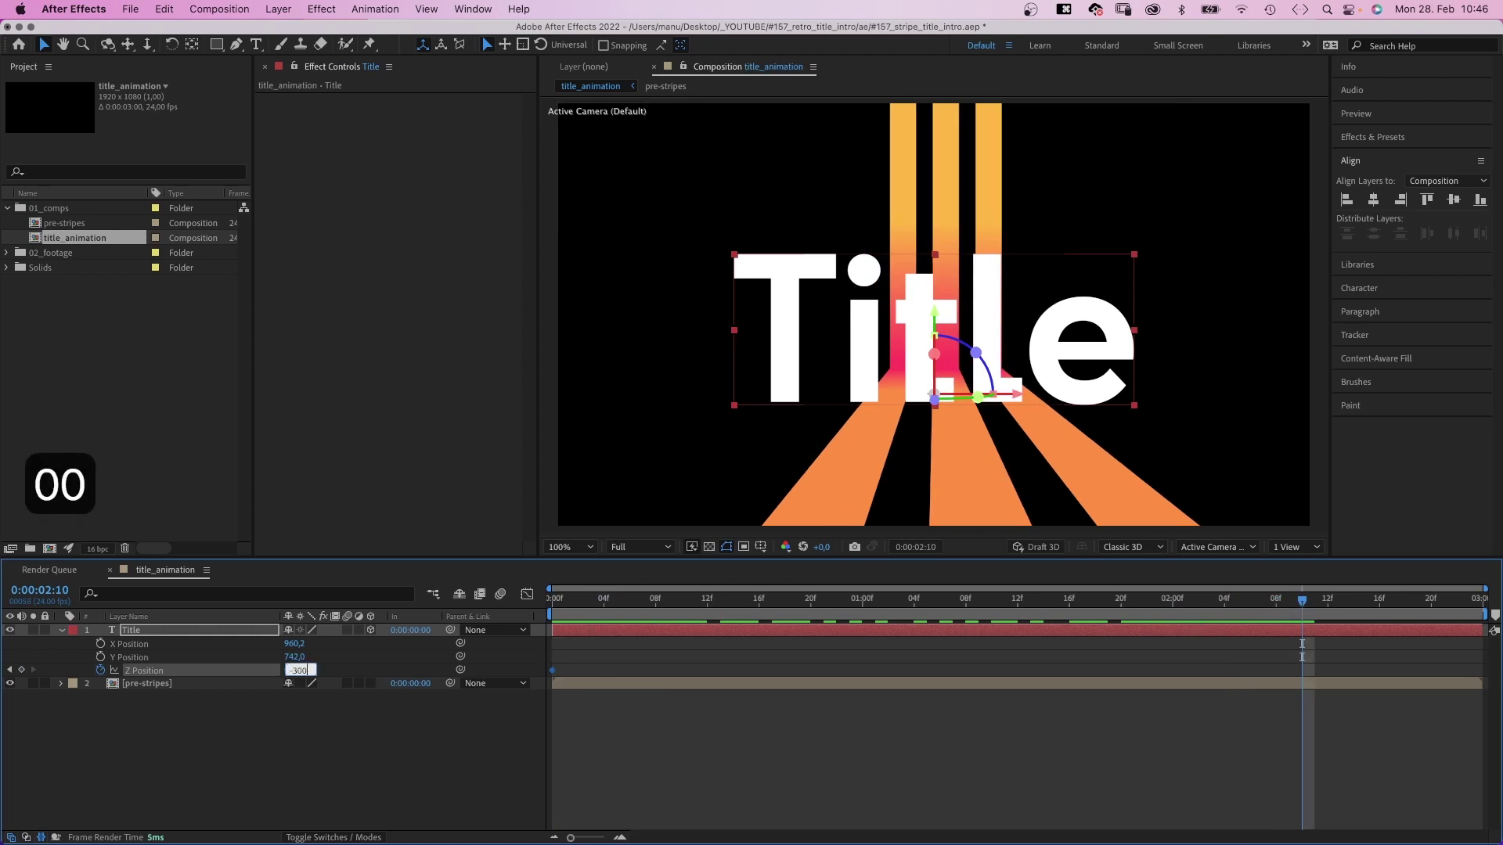
{"action": "key", "text": "Return"}
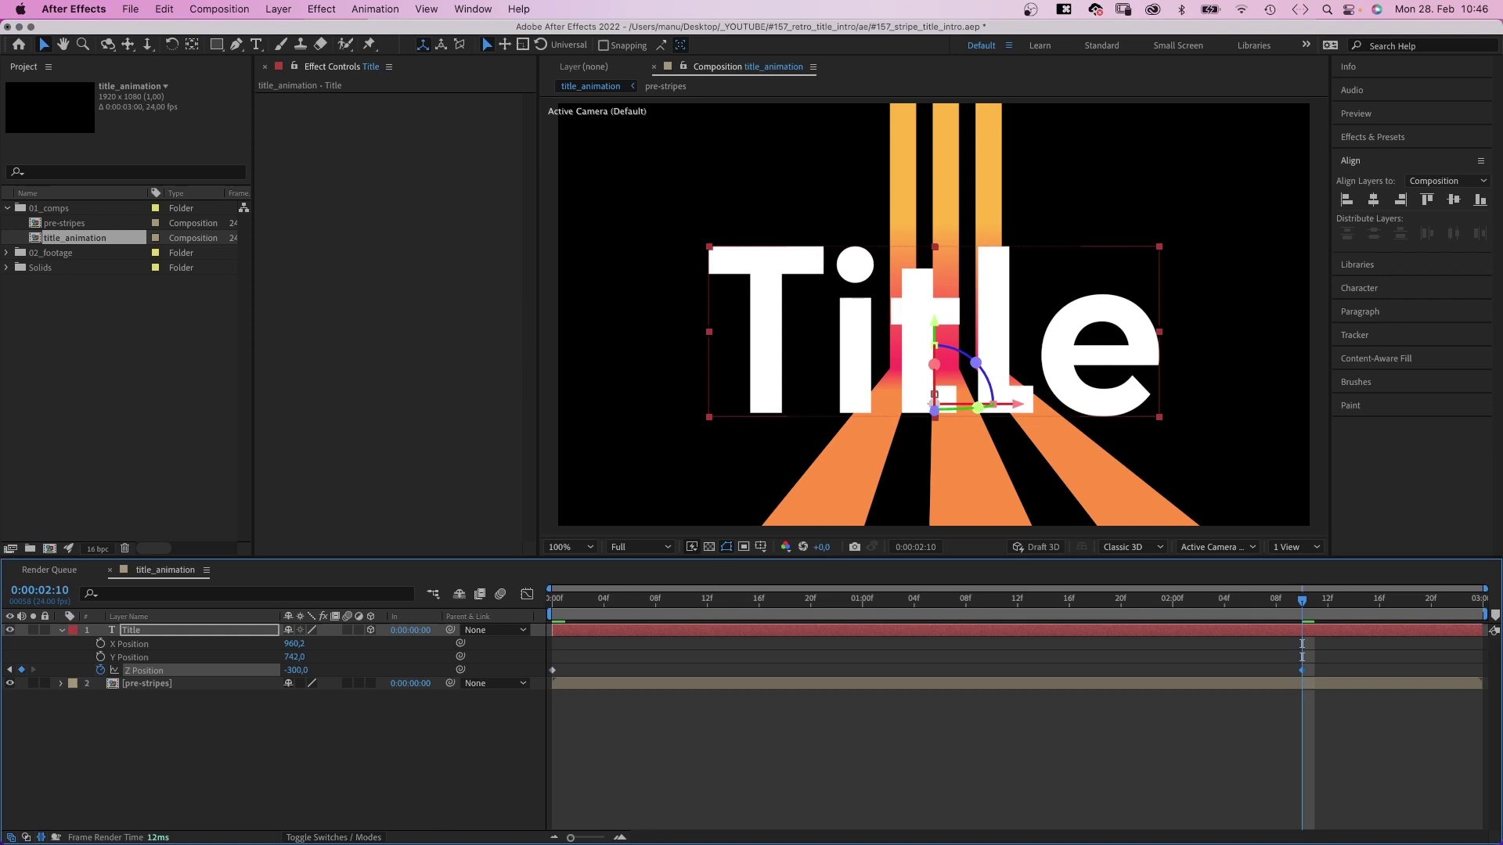
{"action": "left_click_drag", "start_coordinate": [1303, 607], "coordinate": [1379, 602]}
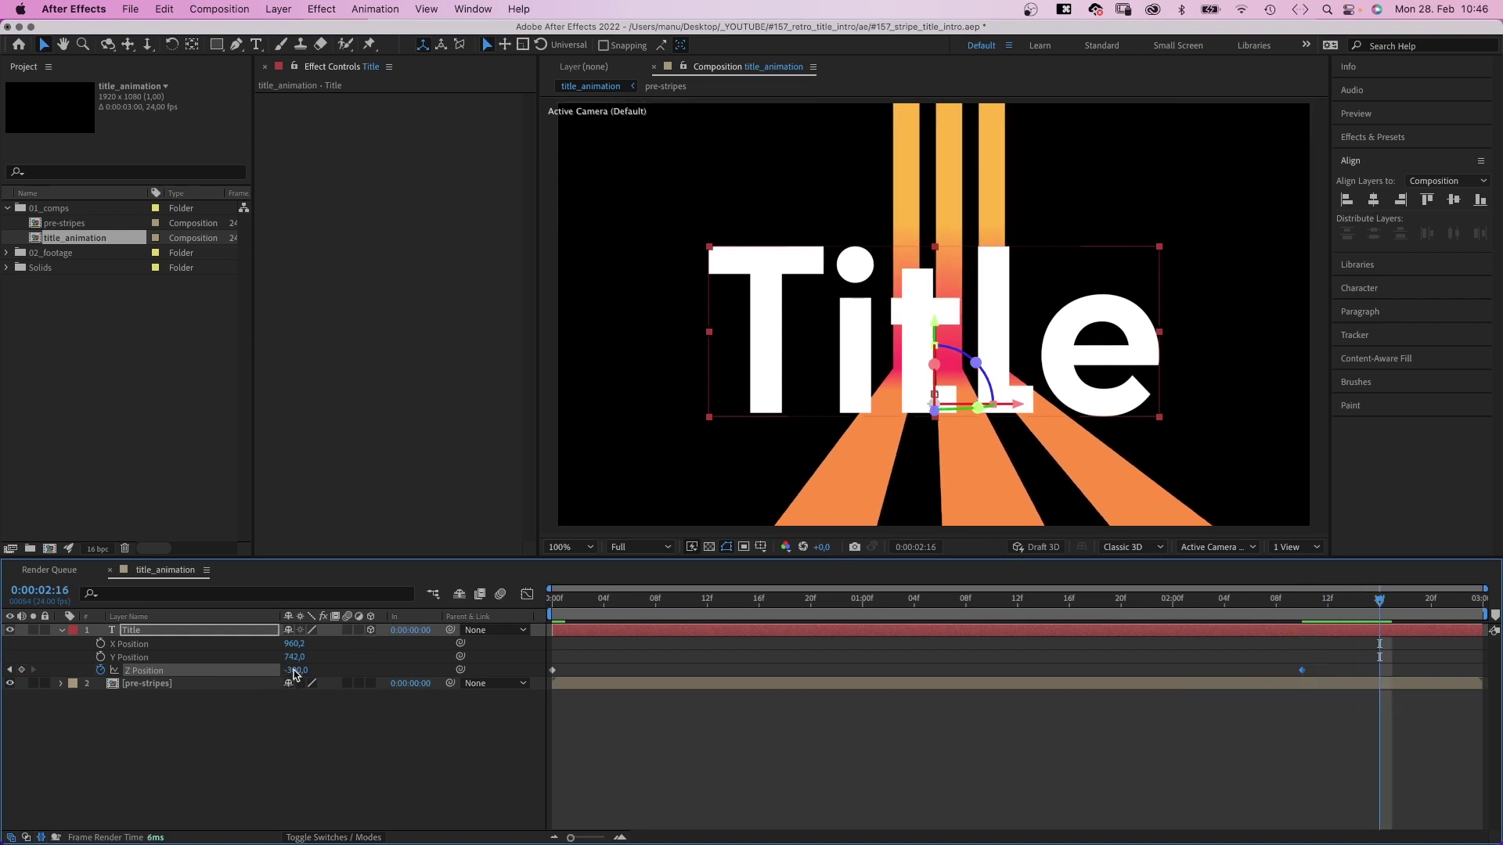
{"action": "type", "text": "0"}
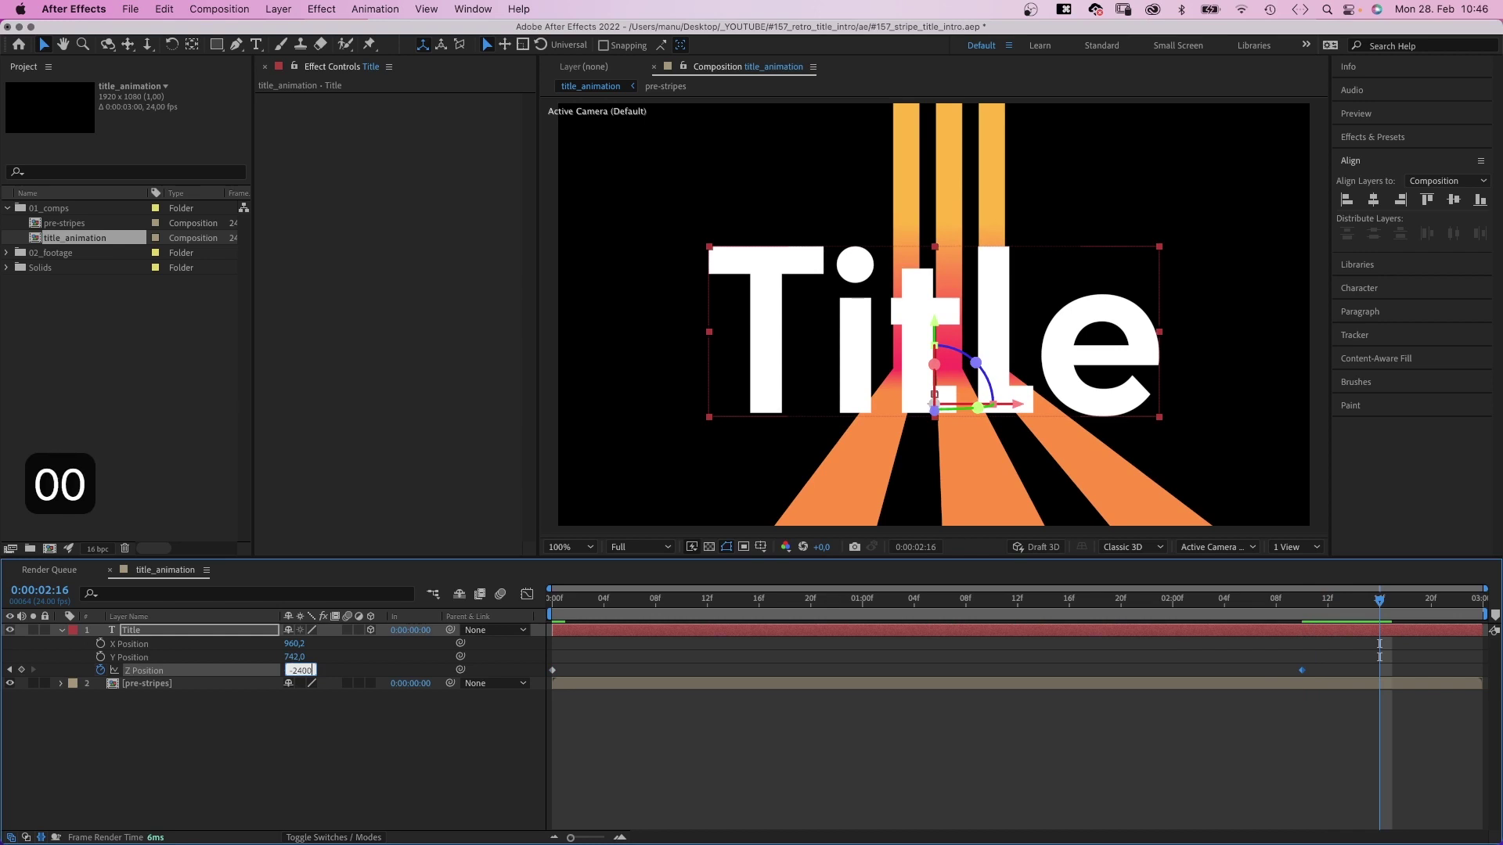
{"action": "key", "text": "Return"}
{"action": "left_click_drag", "start_coordinate": [1401, 662], "coordinate": [522, 670]}
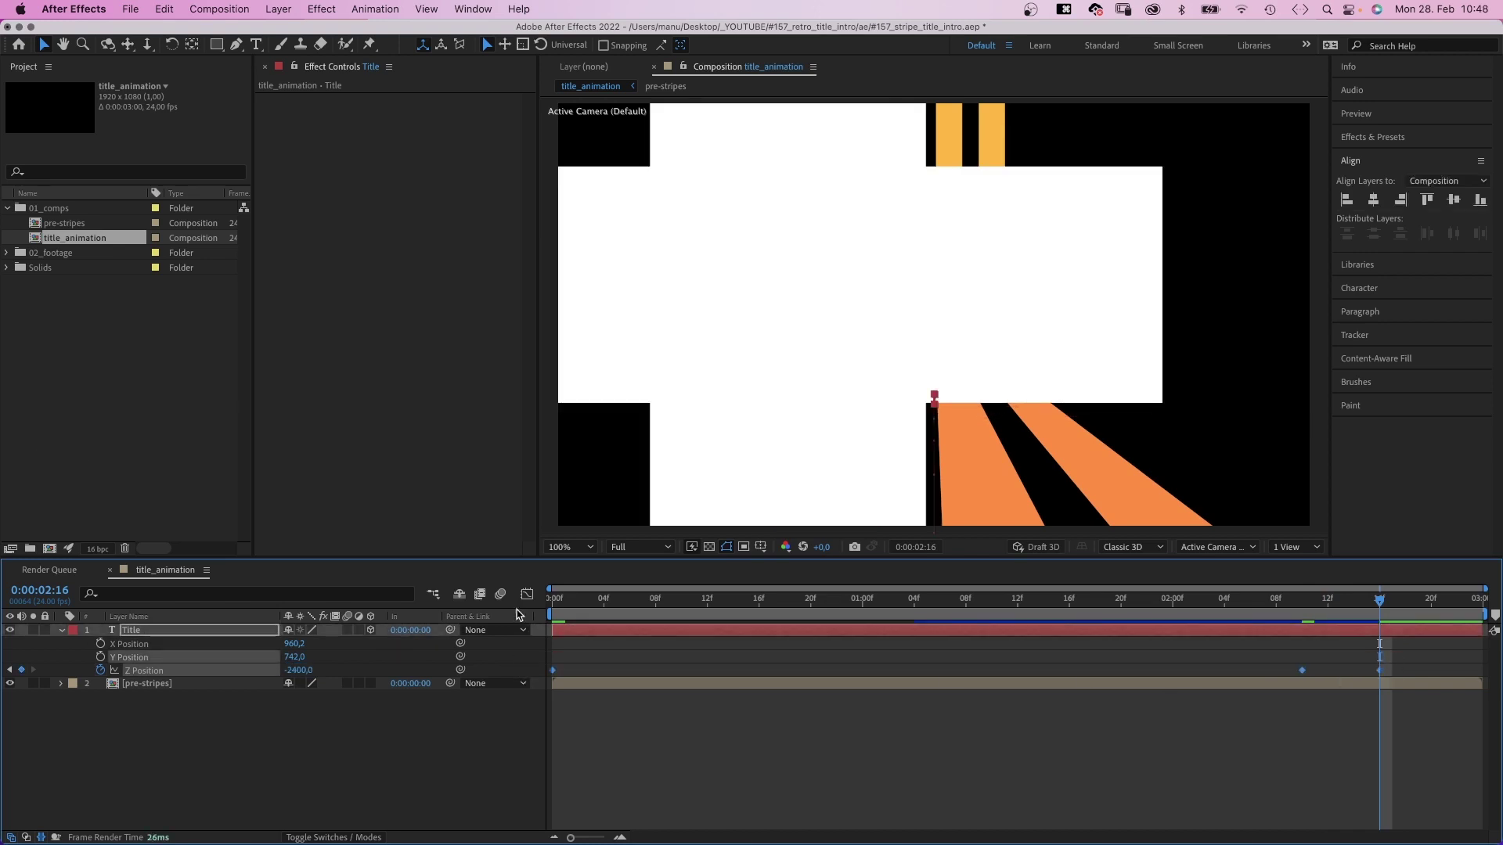
In the speed graph, give the final Z Position keyframe a 100% influence ease
{"action": "left_click", "coordinate": [527, 595]}
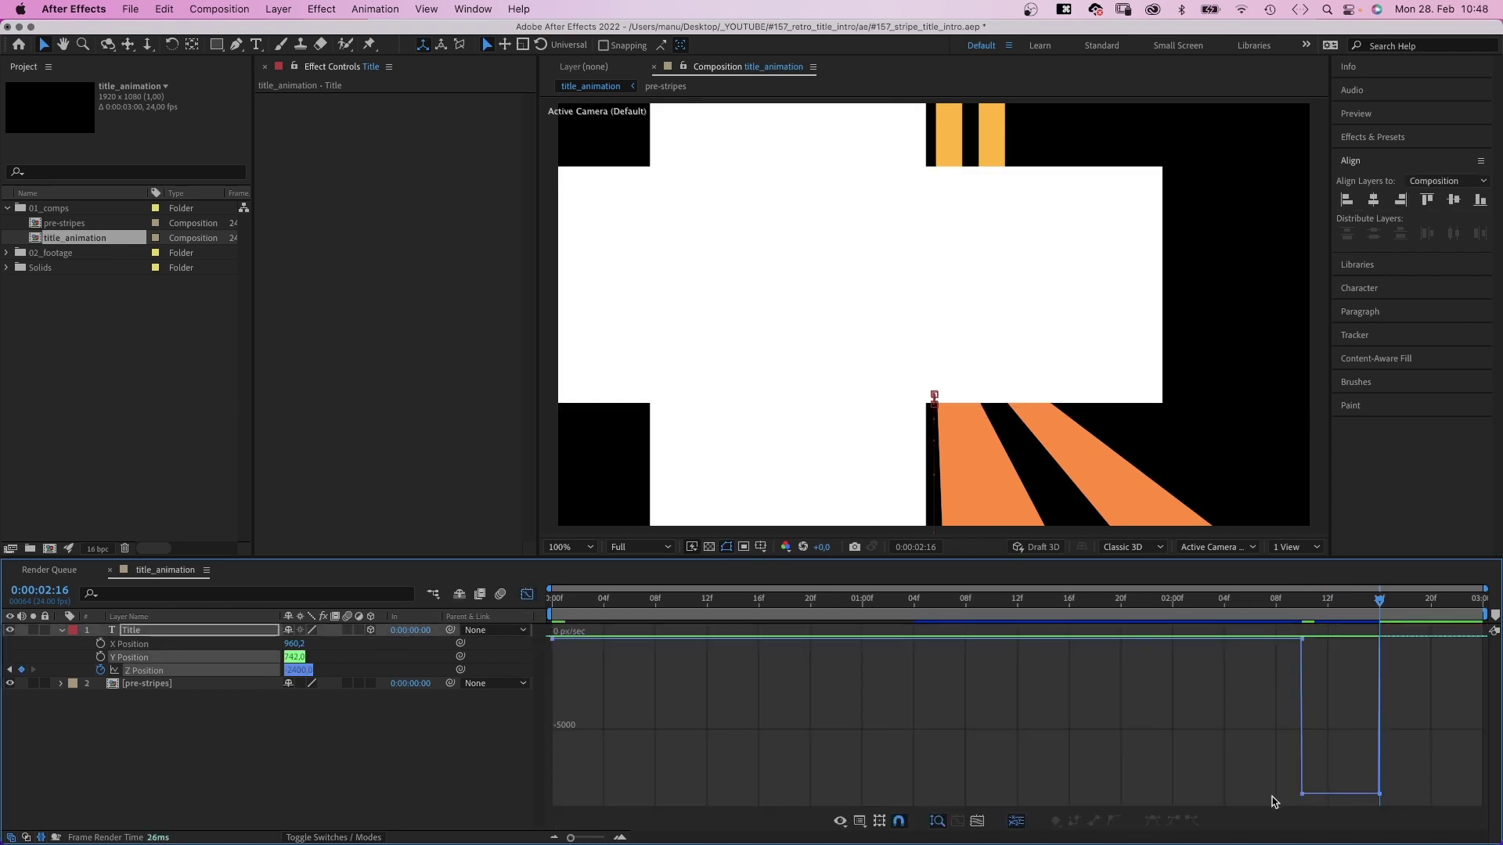
{"action": "left_click", "coordinate": [1304, 795]}
{"action": "left_click_drag", "start_coordinate": [1314, 794], "coordinate": [1394, 667]}
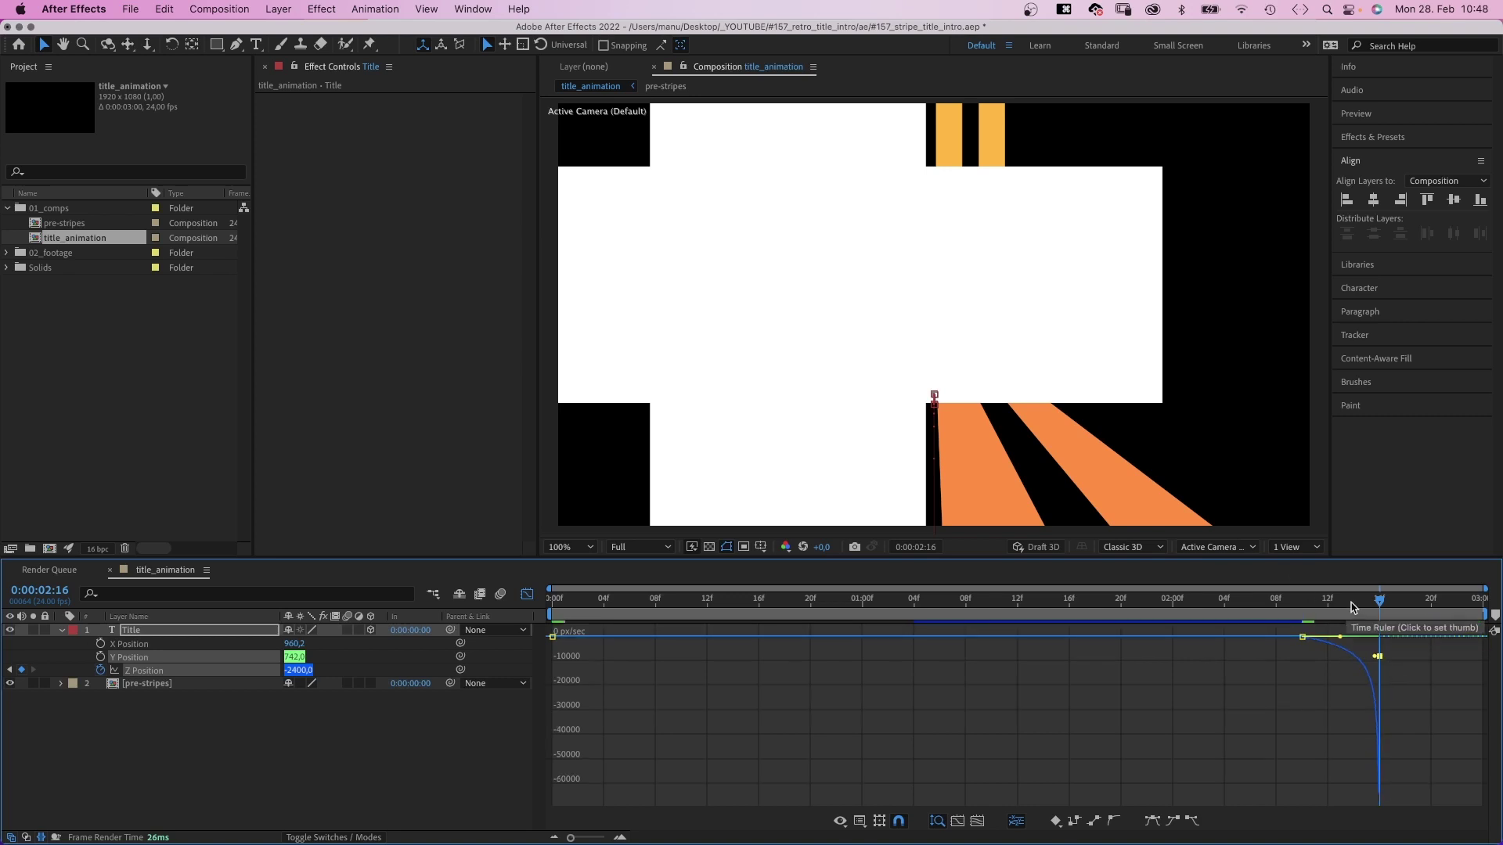
{"action": "left_click_drag", "start_coordinate": [1352, 608], "coordinate": [404, 681]}
Set the work area end to 2:17 and preview the fly-in from the first frame
{"action": "left_click", "coordinate": [336, 755]}
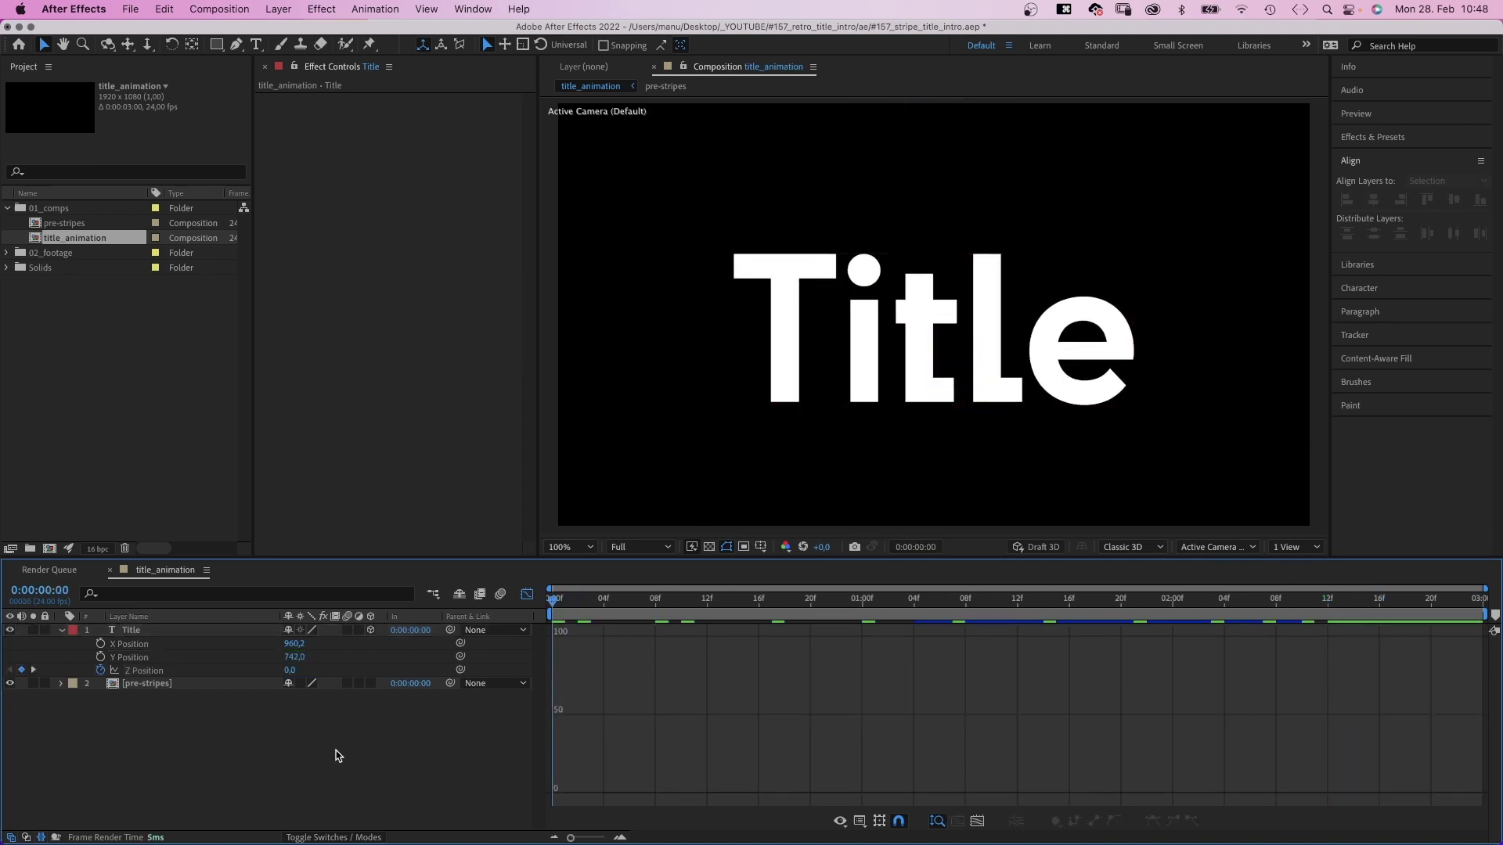
{"action": "key", "text": "space"}
{"action": "left_click", "coordinate": [518, 597]}
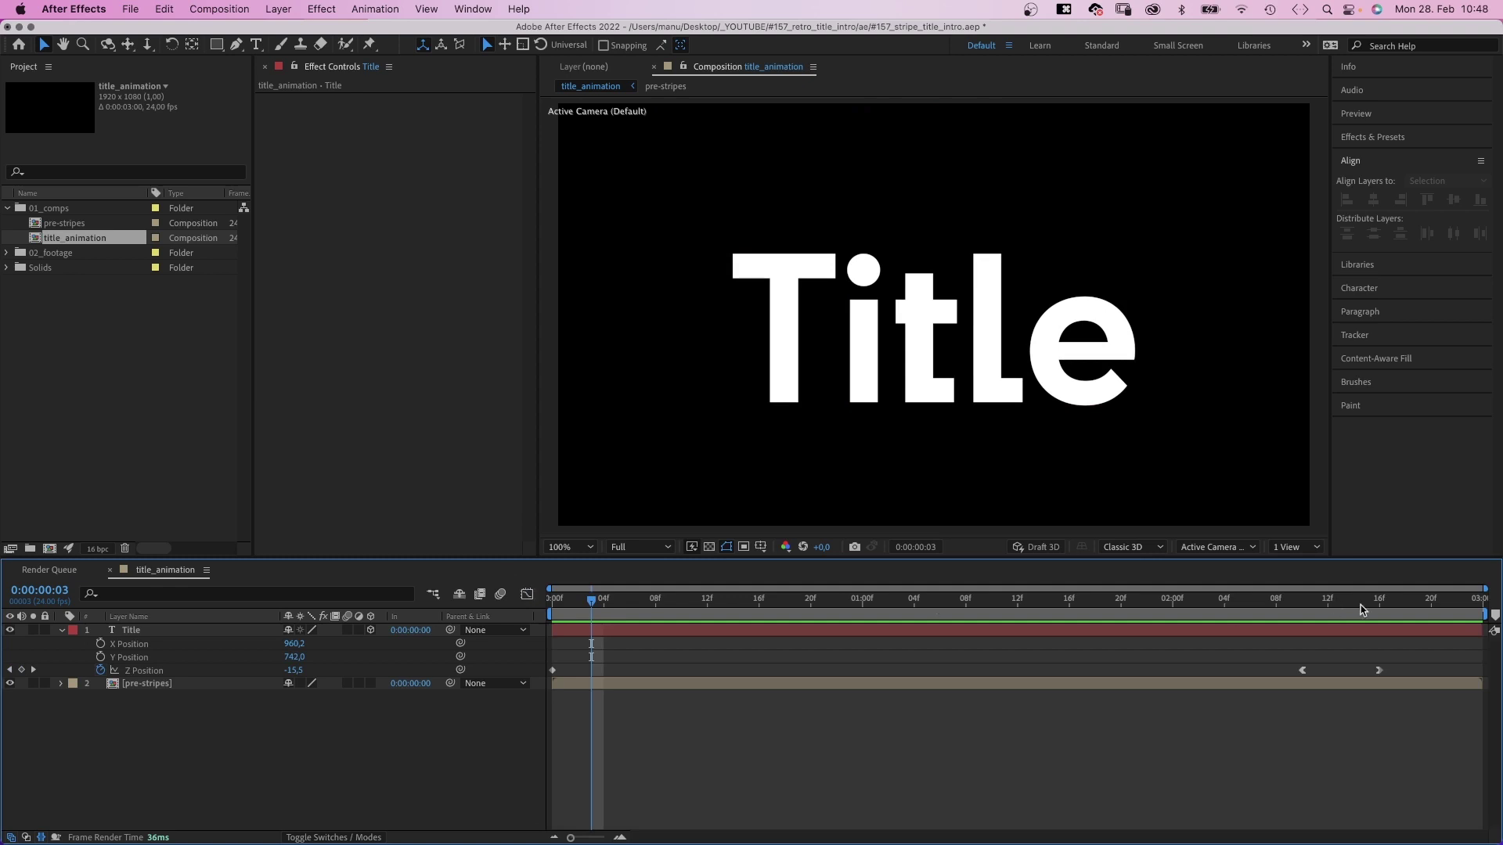
{"action": "left_click_drag", "start_coordinate": [1360, 604], "coordinate": [553, 601]}
{"action": "key", "text": "n"}
{"action": "key", "text": "space"}
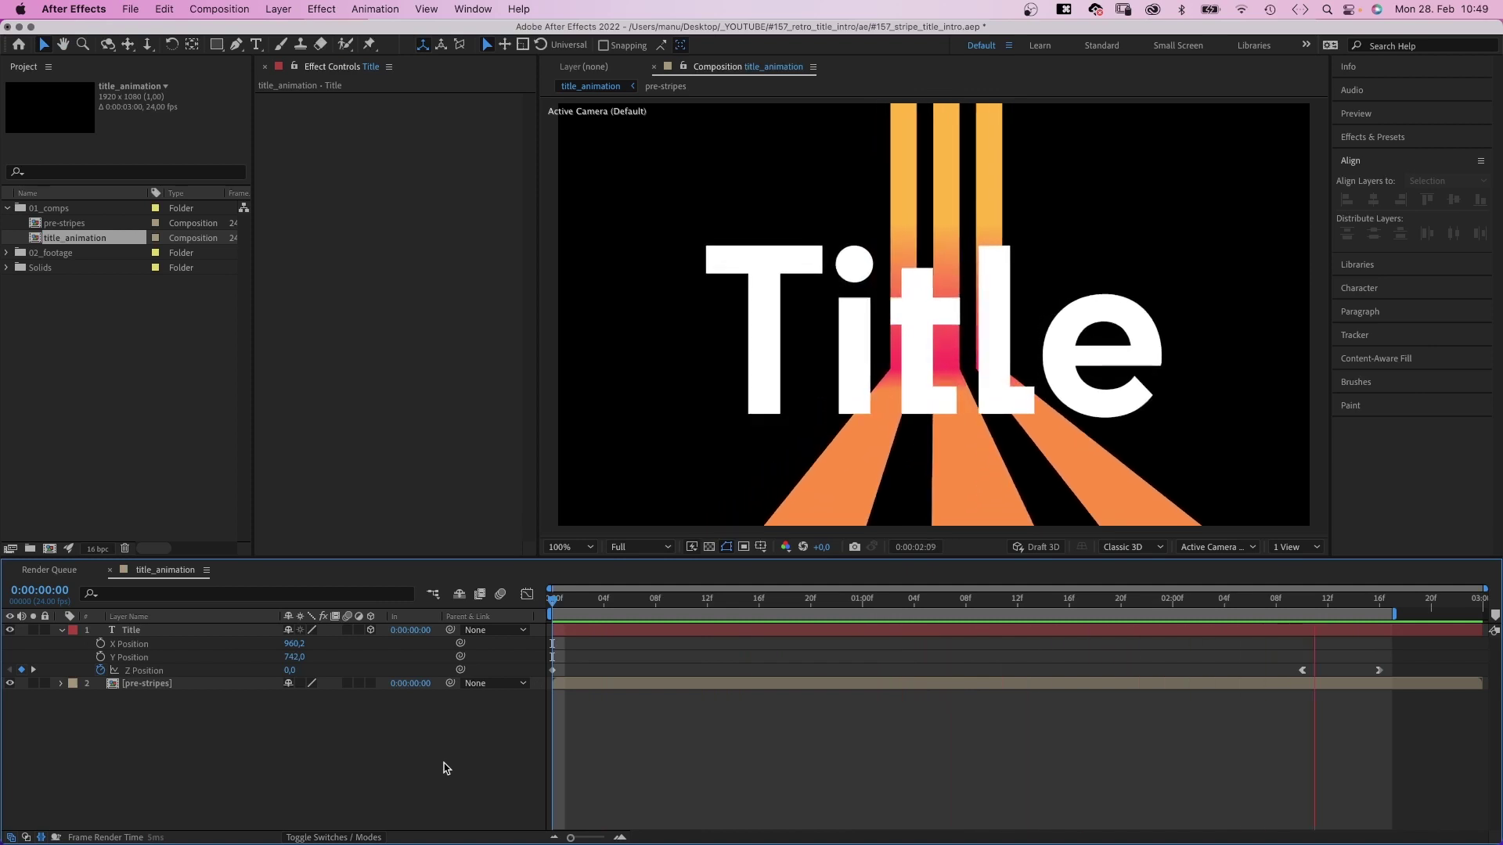
{"action": "key", "text": "space"}
{"action": "key", "text": "Home"}
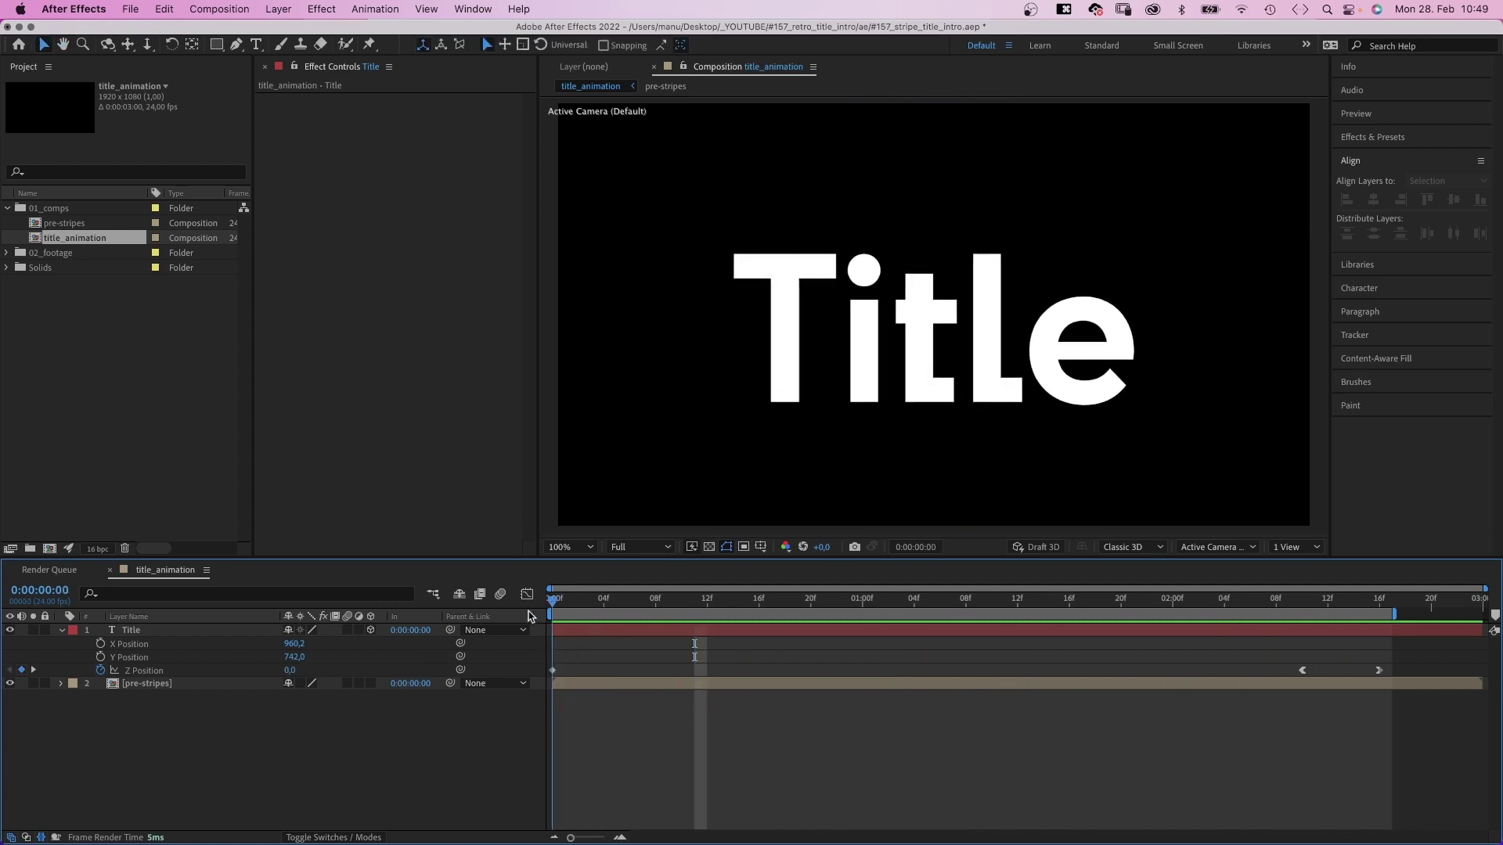
Keyframe the Title's X Position at 0:00 and shifted right at 2:16, then preview
{"action": "left_click", "coordinate": [101, 644]}
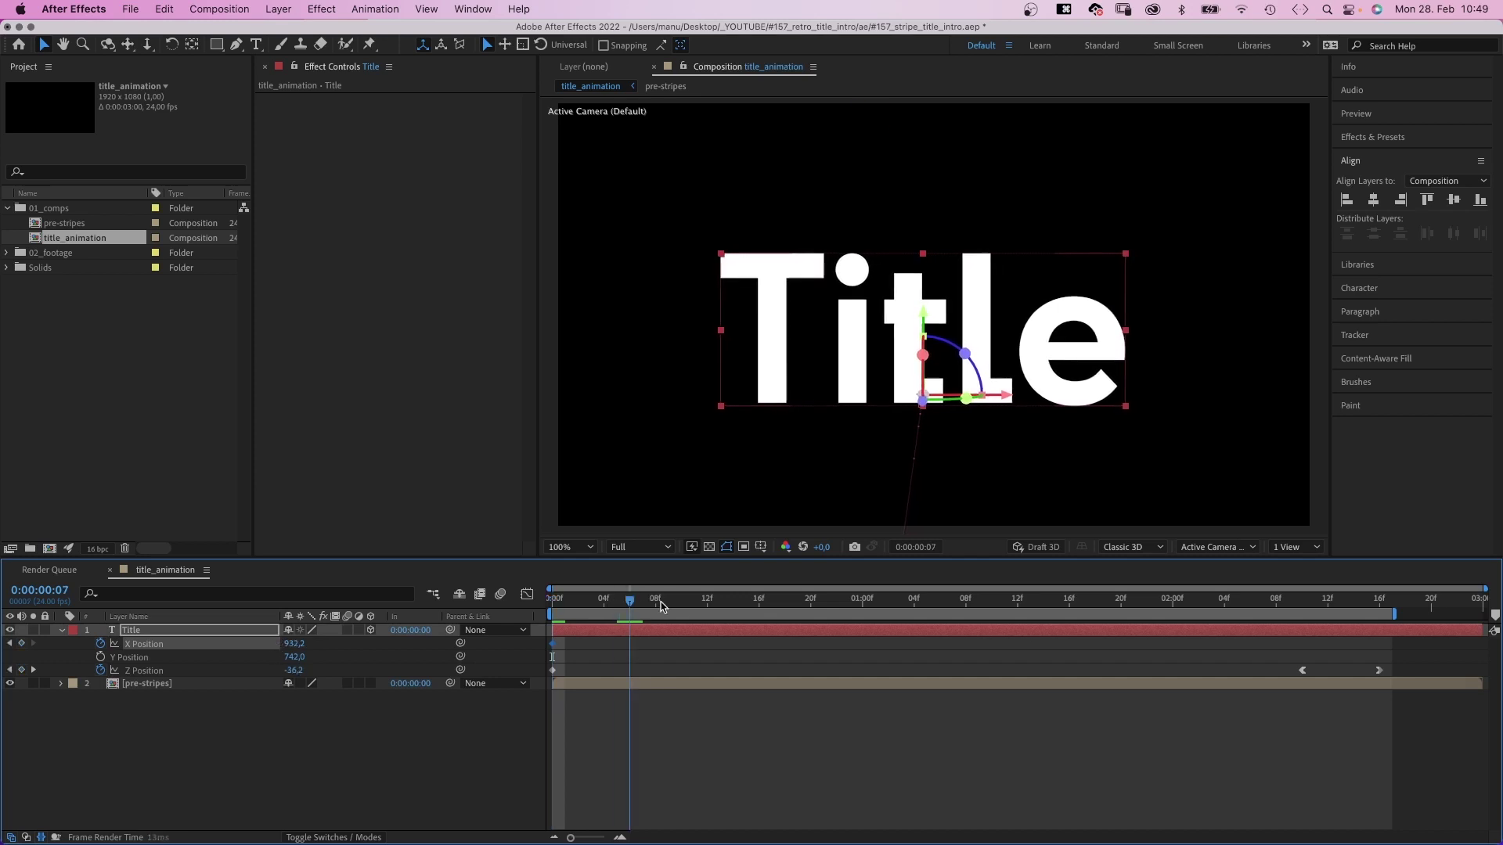
{"action": "left_click_drag", "start_coordinate": [661, 606], "coordinate": [1351, 593]}
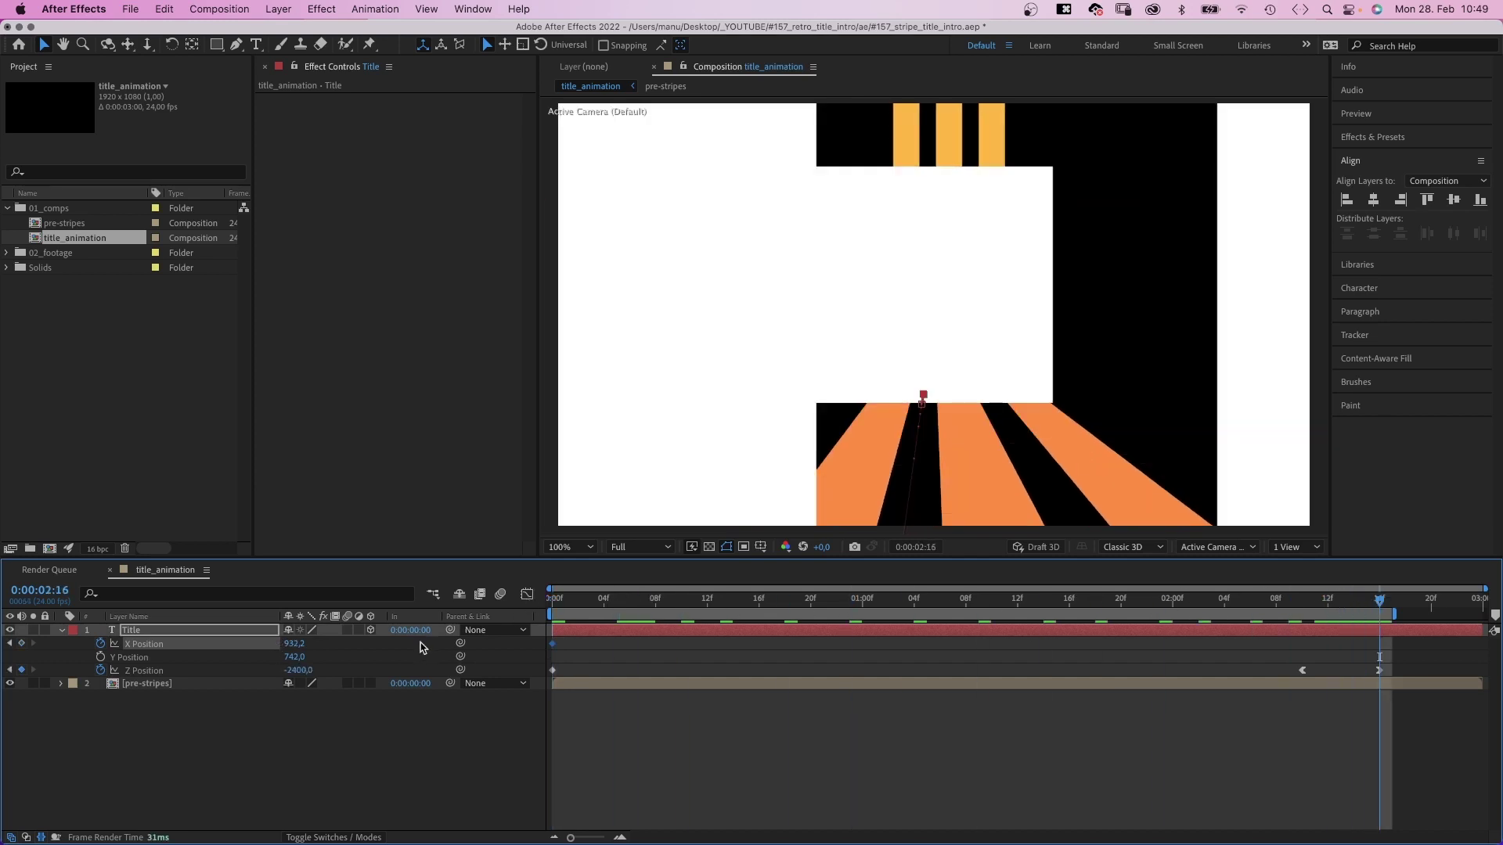
{"action": "left_click_drag", "start_coordinate": [290, 645], "coordinate": [342, 639]}
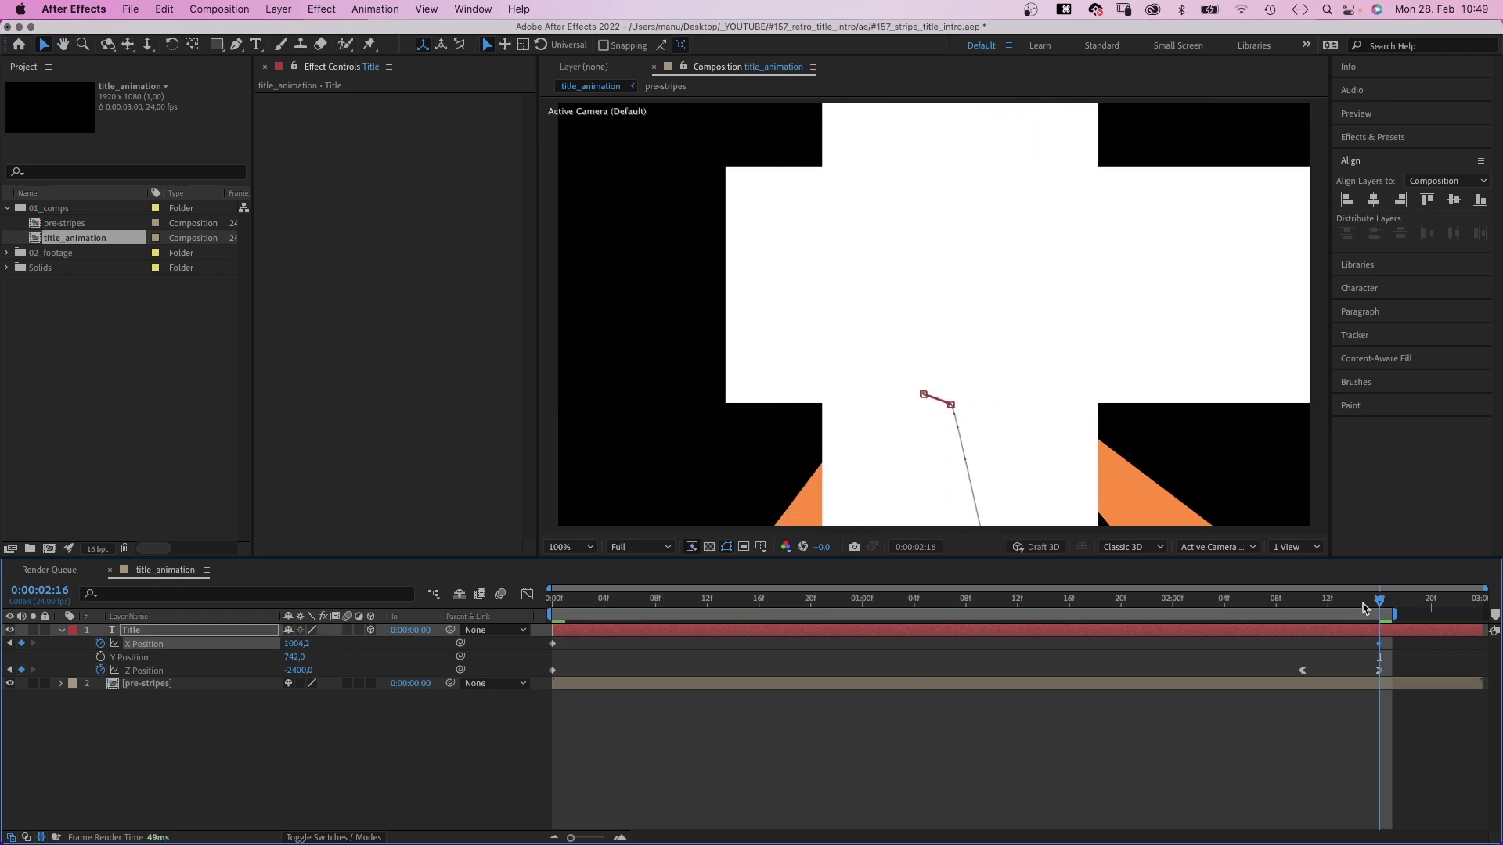
{"action": "left_click_drag", "start_coordinate": [1363, 607], "coordinate": [694, 630]}
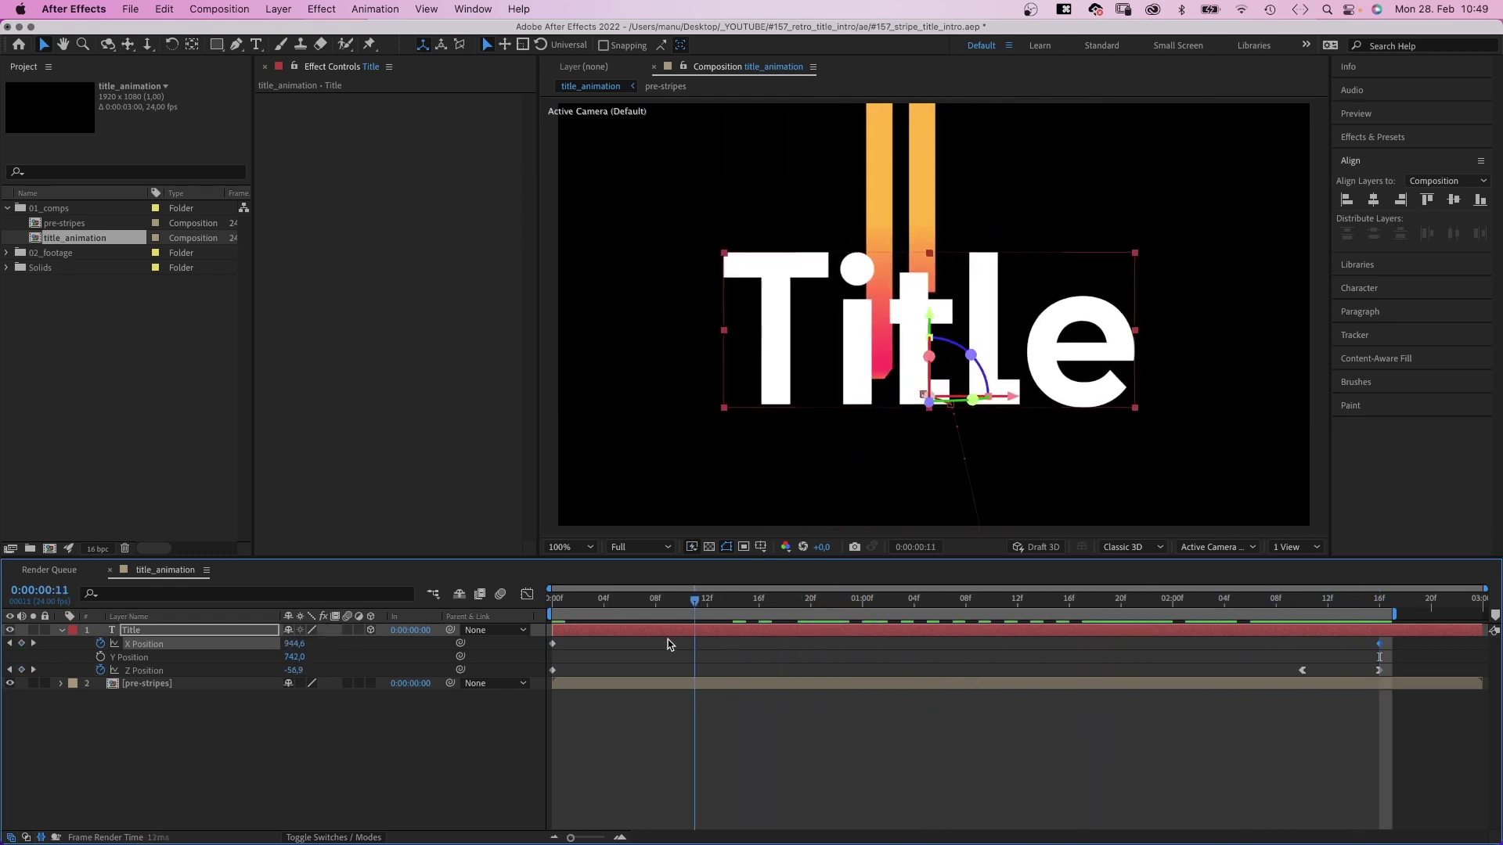
{"action": "key", "text": "space"}
{"action": "left_click", "coordinate": [320, 800]}
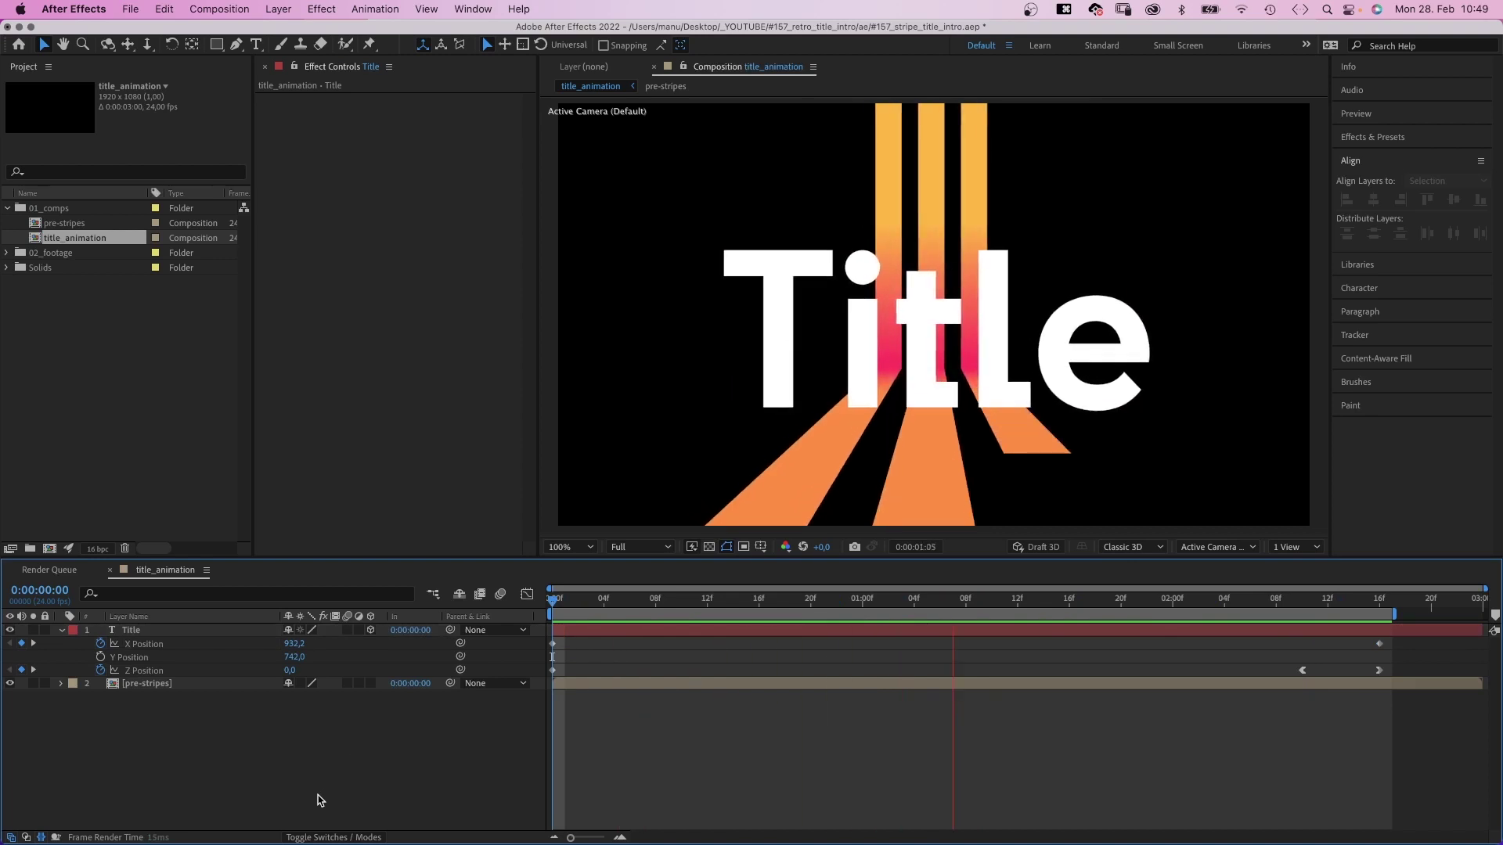
Fine-tune X Position to about 1025 at the end and 879.2 at the start, then preview
{"action": "left_click_drag", "start_coordinate": [1224, 602], "coordinate": [1379, 608]}
{"action": "left_click_drag", "start_coordinate": [294, 646], "coordinate": [329, 645]}
{"action": "left_click_drag", "start_coordinate": [1379, 601], "coordinate": [552, 603]}
{"action": "left_click_drag", "start_coordinate": [294, 643], "coordinate": [253, 644]}
{"action": "left_click", "coordinate": [218, 743]}
{"action": "key", "text": "space"}
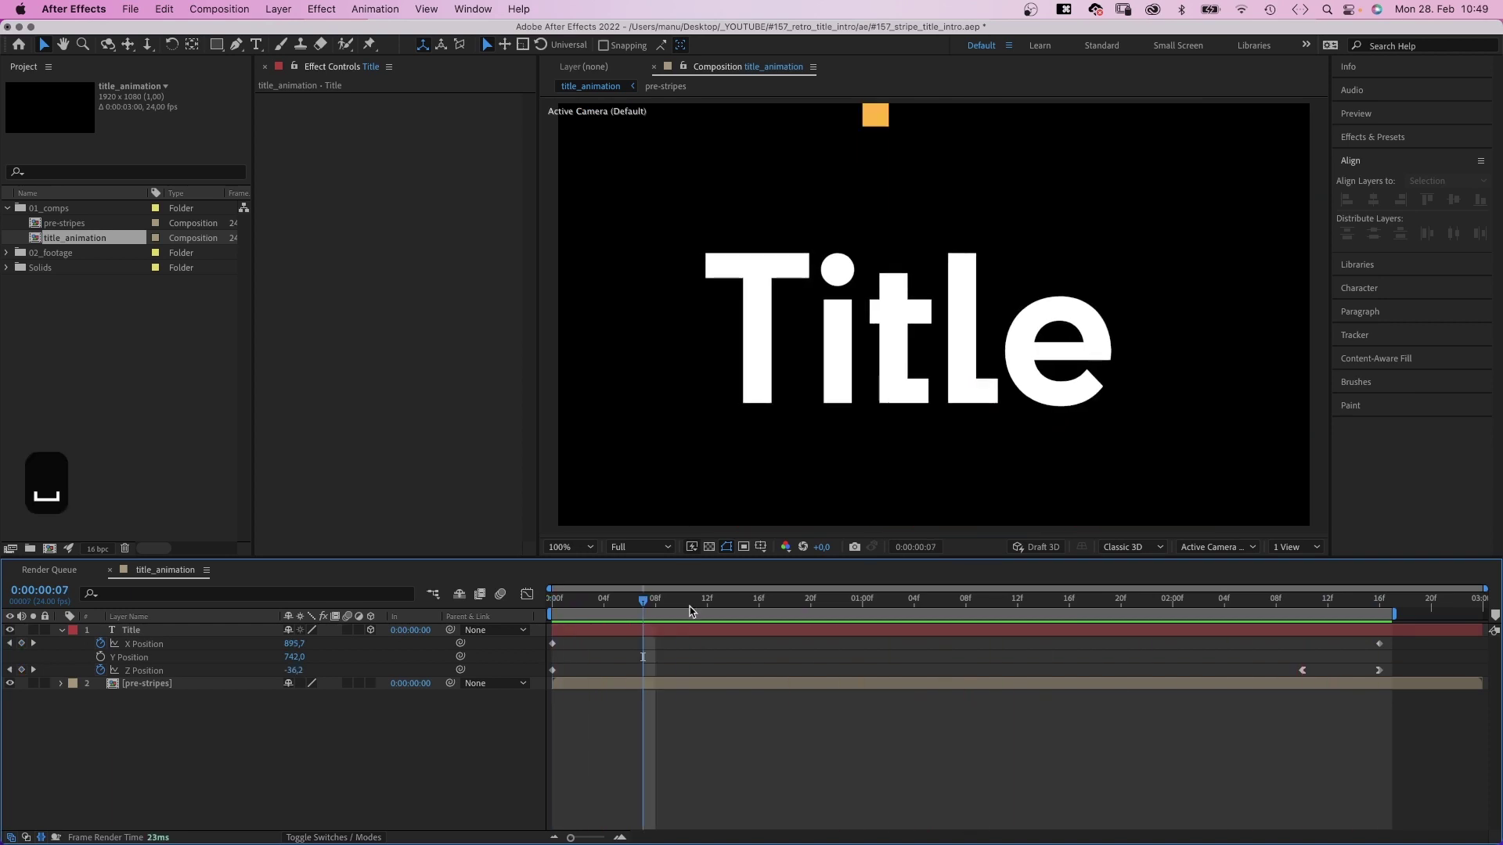
Add a Scale text animator to the Title layer with Scale set to 0%
{"action": "left_click", "coordinate": [867, 606]}
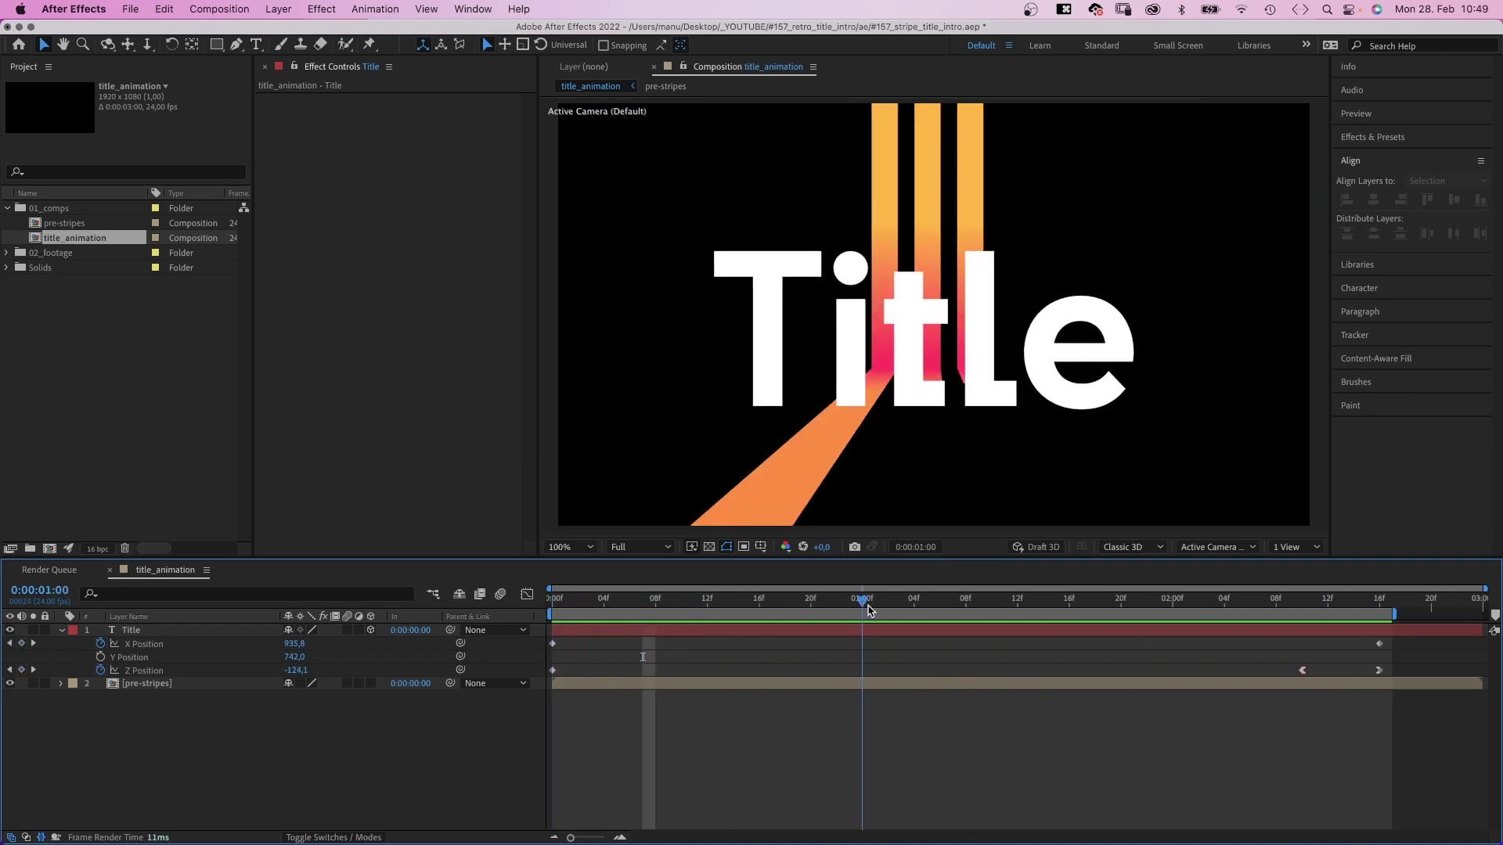
{"action": "left_click", "coordinate": [129, 631]}
{"action": "left_click", "coordinate": [61, 631]}
{"action": "left_click", "coordinate": [58, 632]}
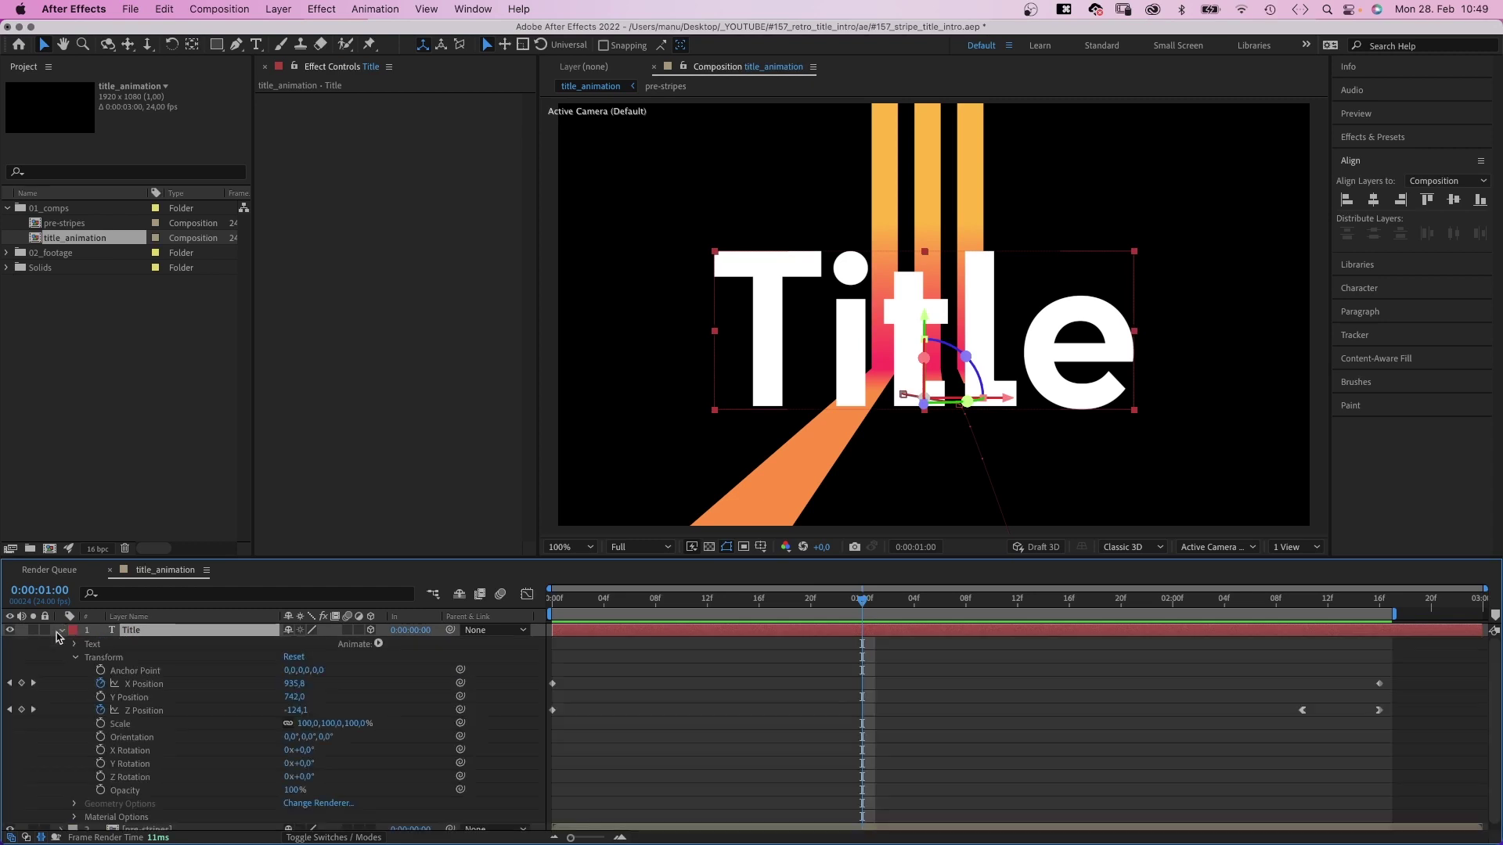
{"action": "left_click", "coordinate": [378, 643]}
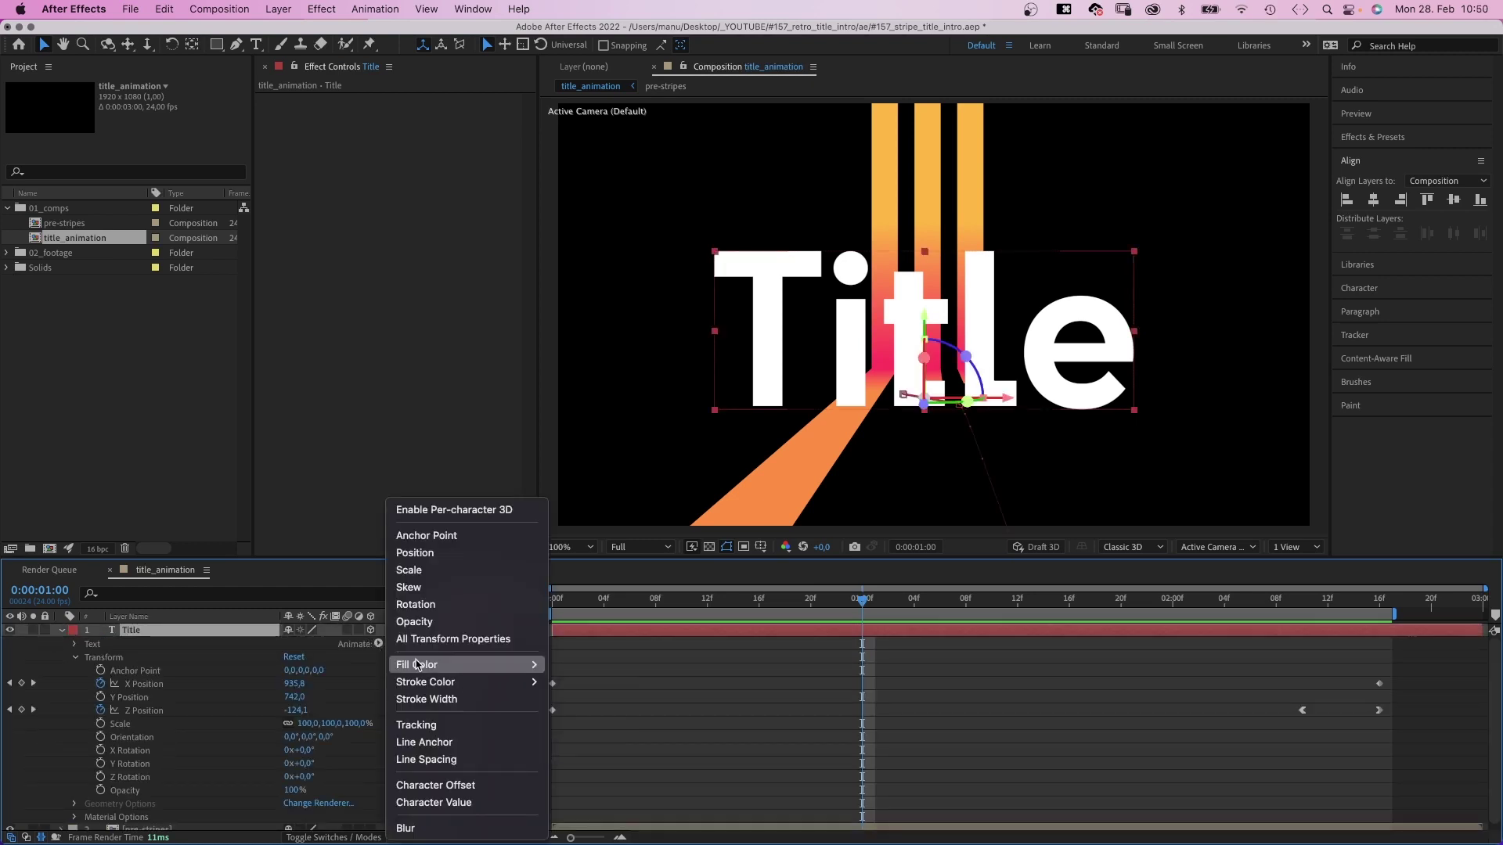
{"action": "left_click", "coordinate": [409, 570]}
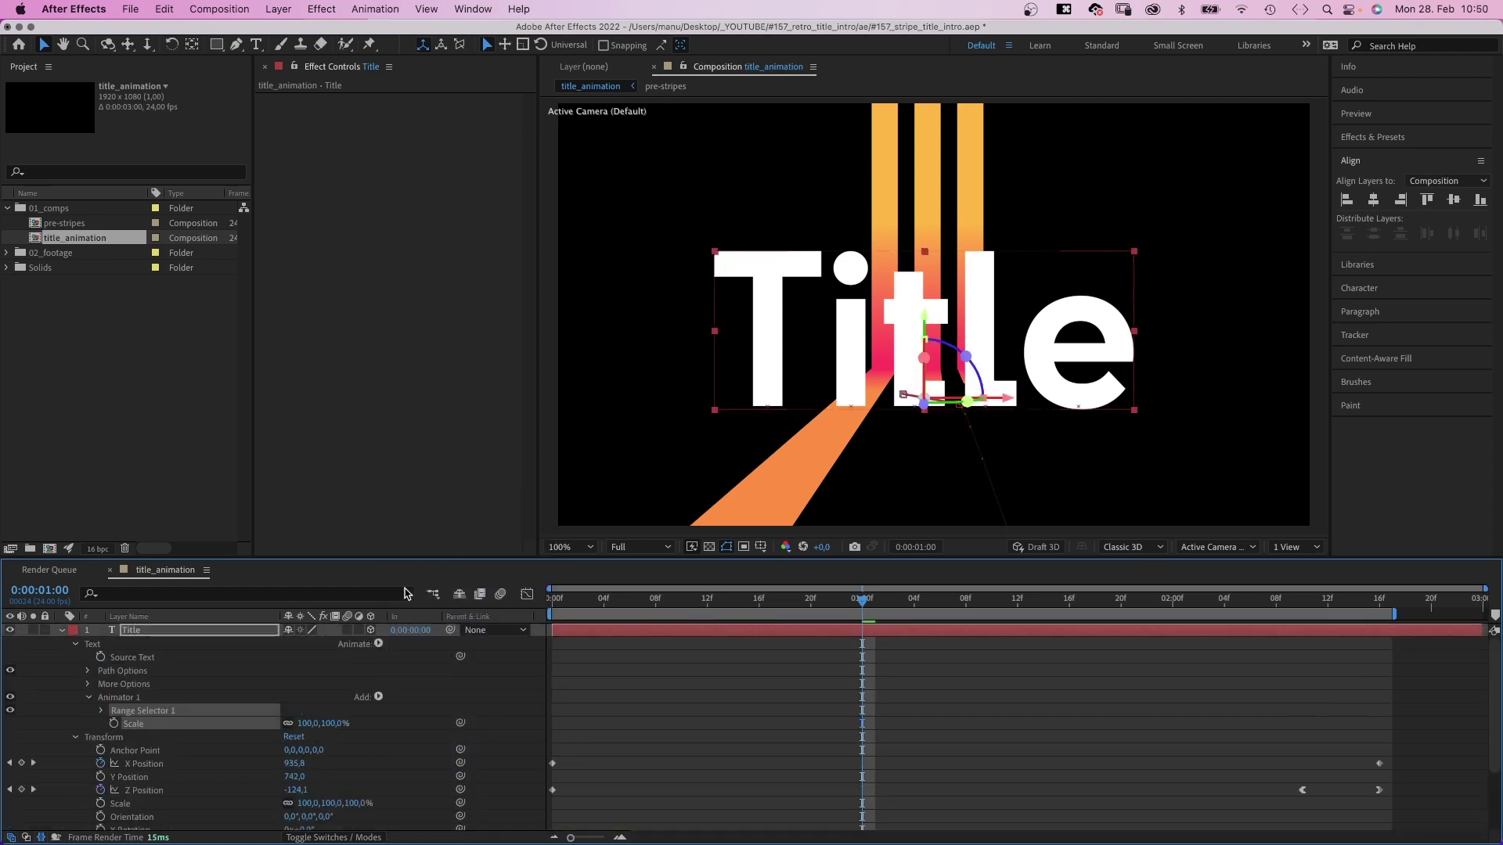
{"action": "left_click", "coordinate": [302, 724]}
{"action": "type", "text": "0"}
{"action": "key", "text": "Return"}
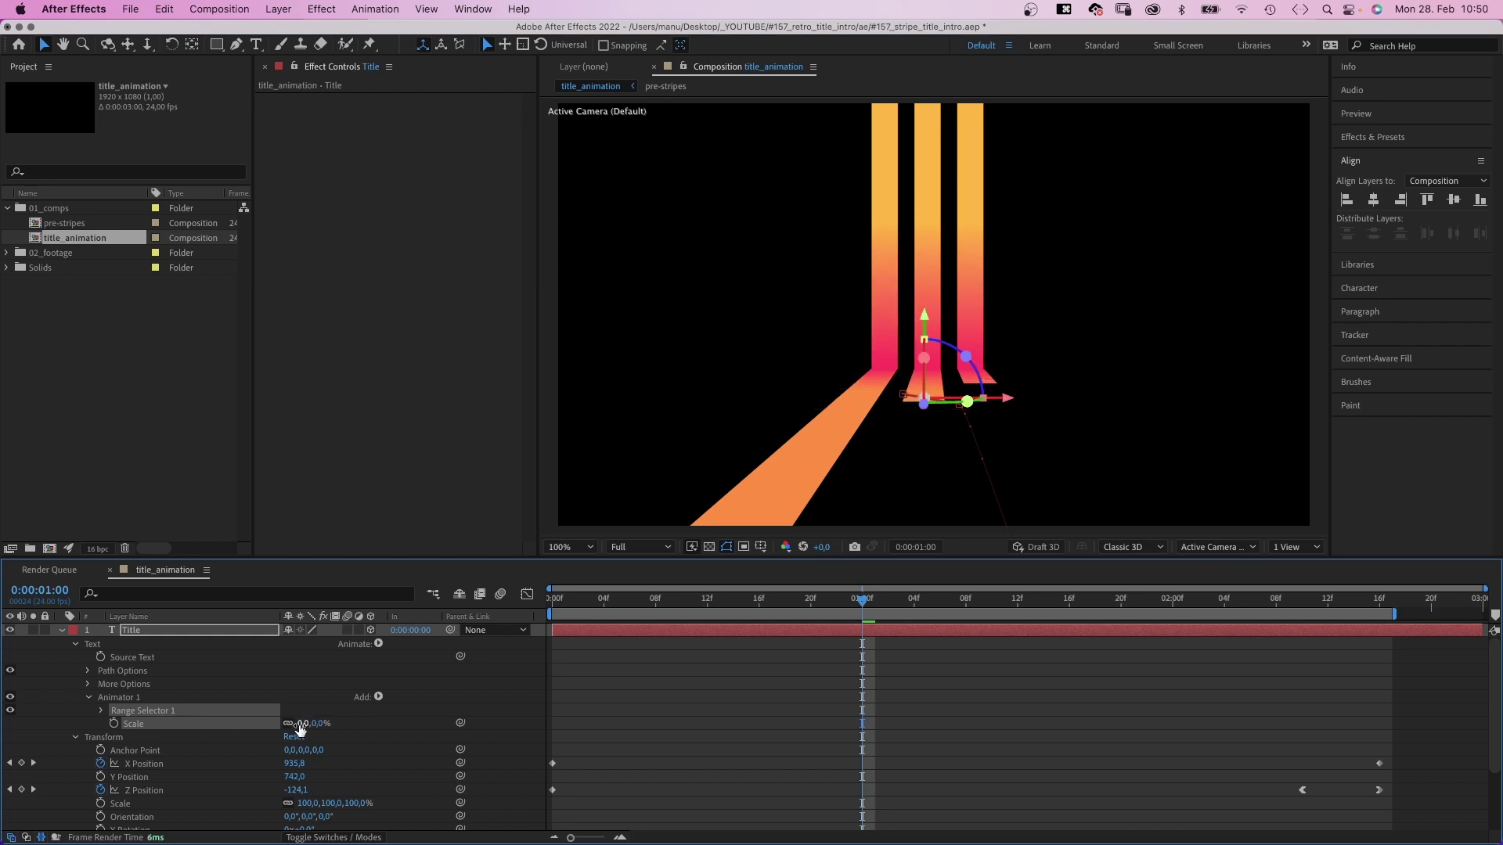
Keyframe Range Selector Start from 0% at 1:00 to 100% at 1:08
{"action": "left_click", "coordinate": [101, 710]}
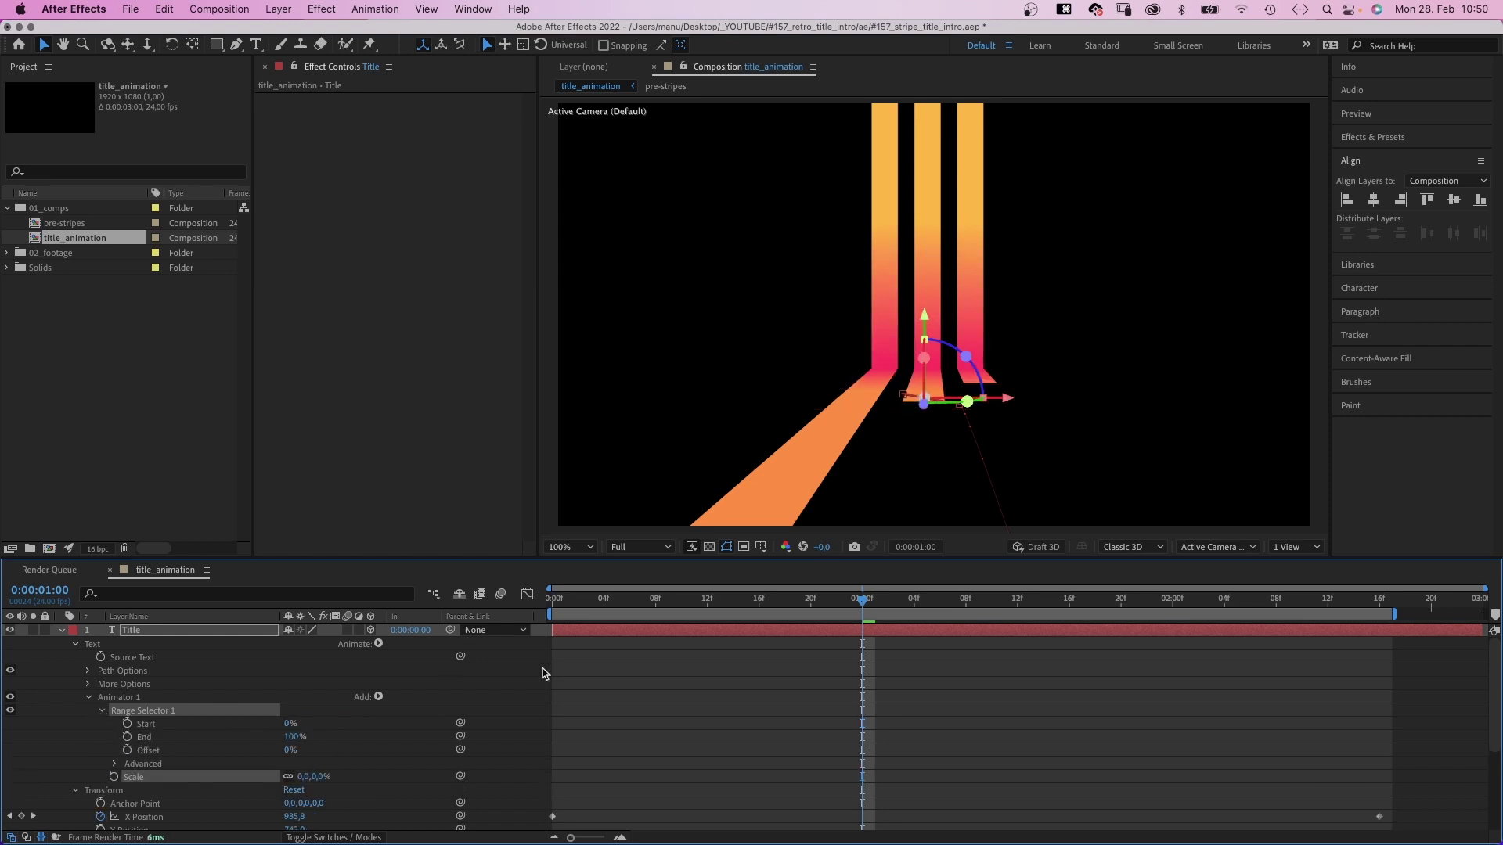
{"action": "left_click", "coordinate": [126, 724]}
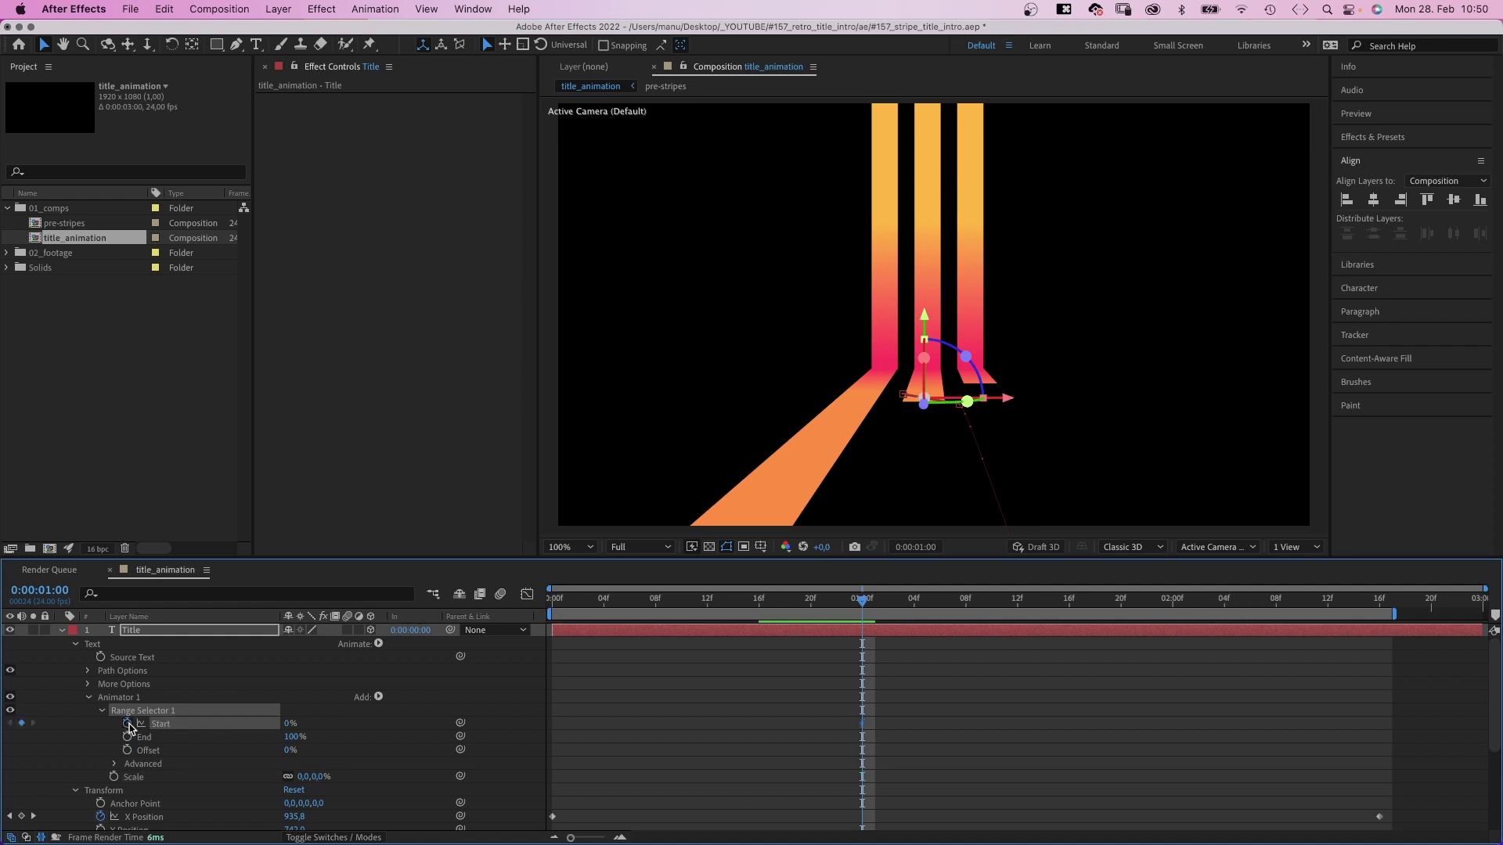
{"action": "key", "text": "space"}
{"action": "key", "text": "space"}
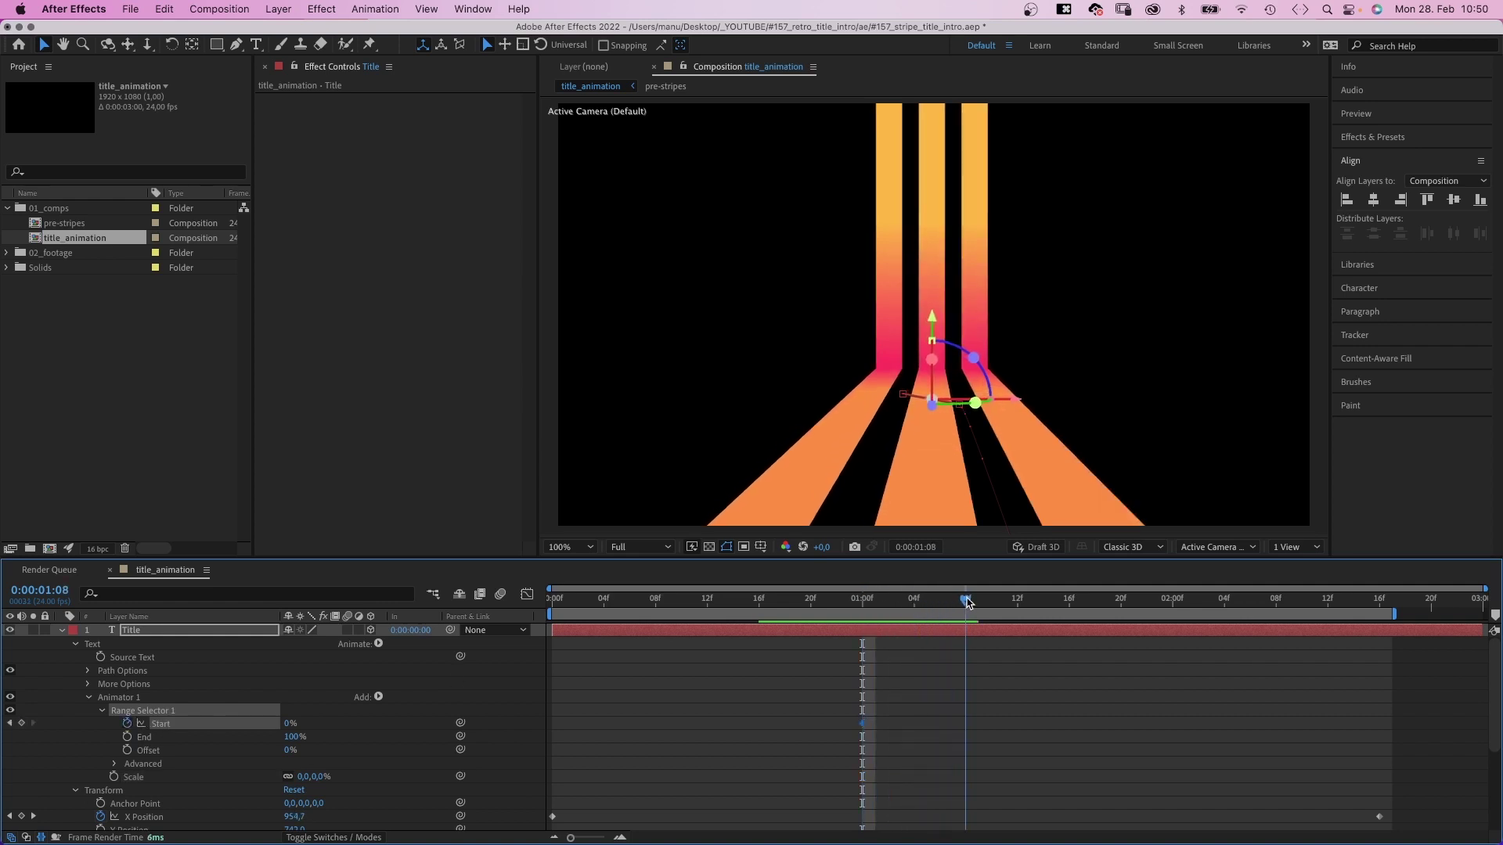
{"action": "left_click_drag", "start_coordinate": [290, 726], "coordinate": [309, 724]}
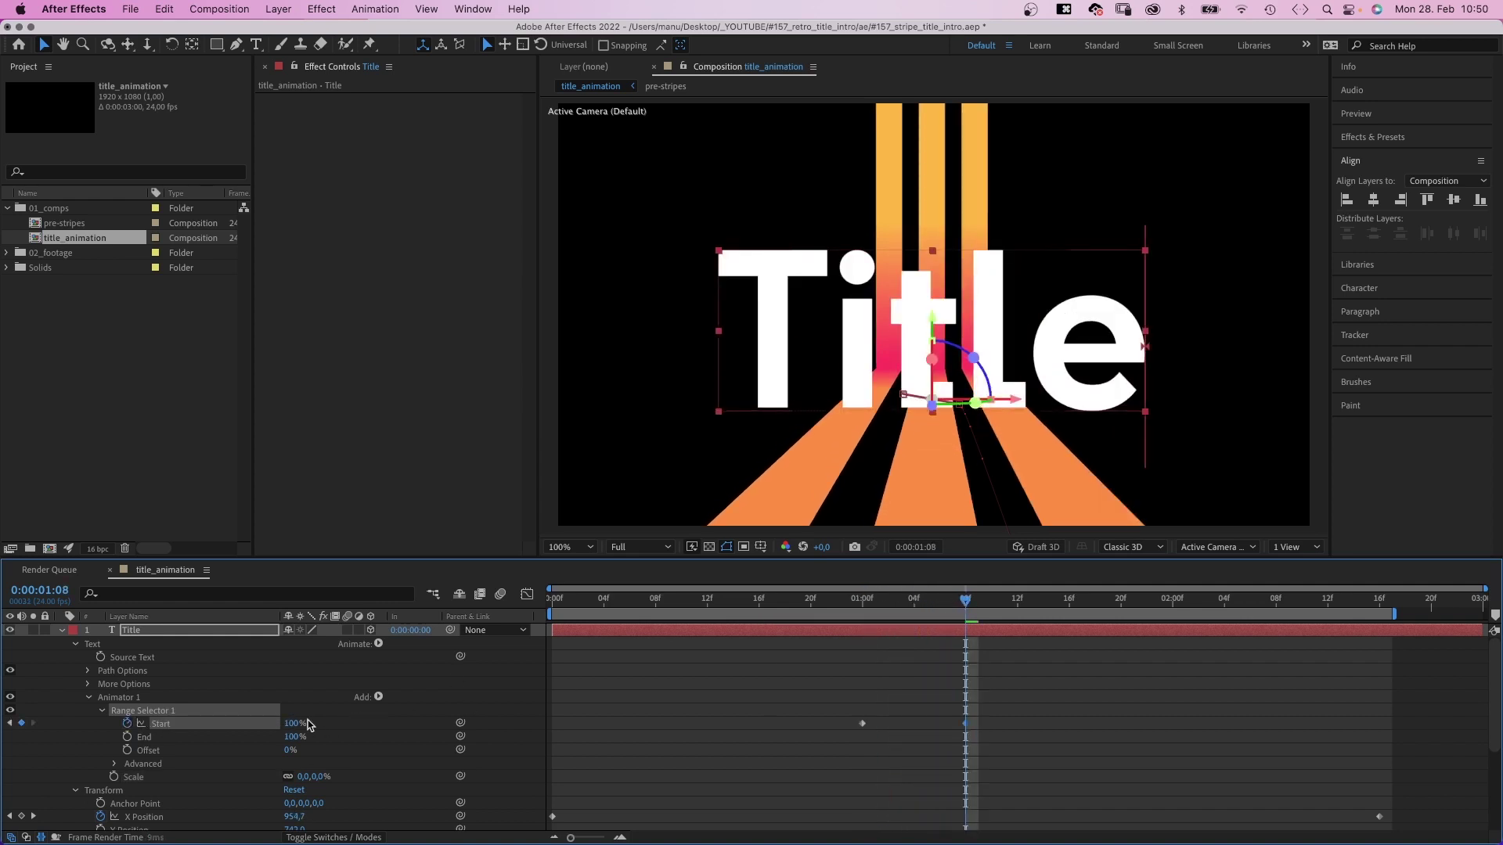
{"action": "left_click_drag", "start_coordinate": [1017, 740], "coordinate": [880, 720]}
{"action": "left_click", "coordinate": [526, 596]}
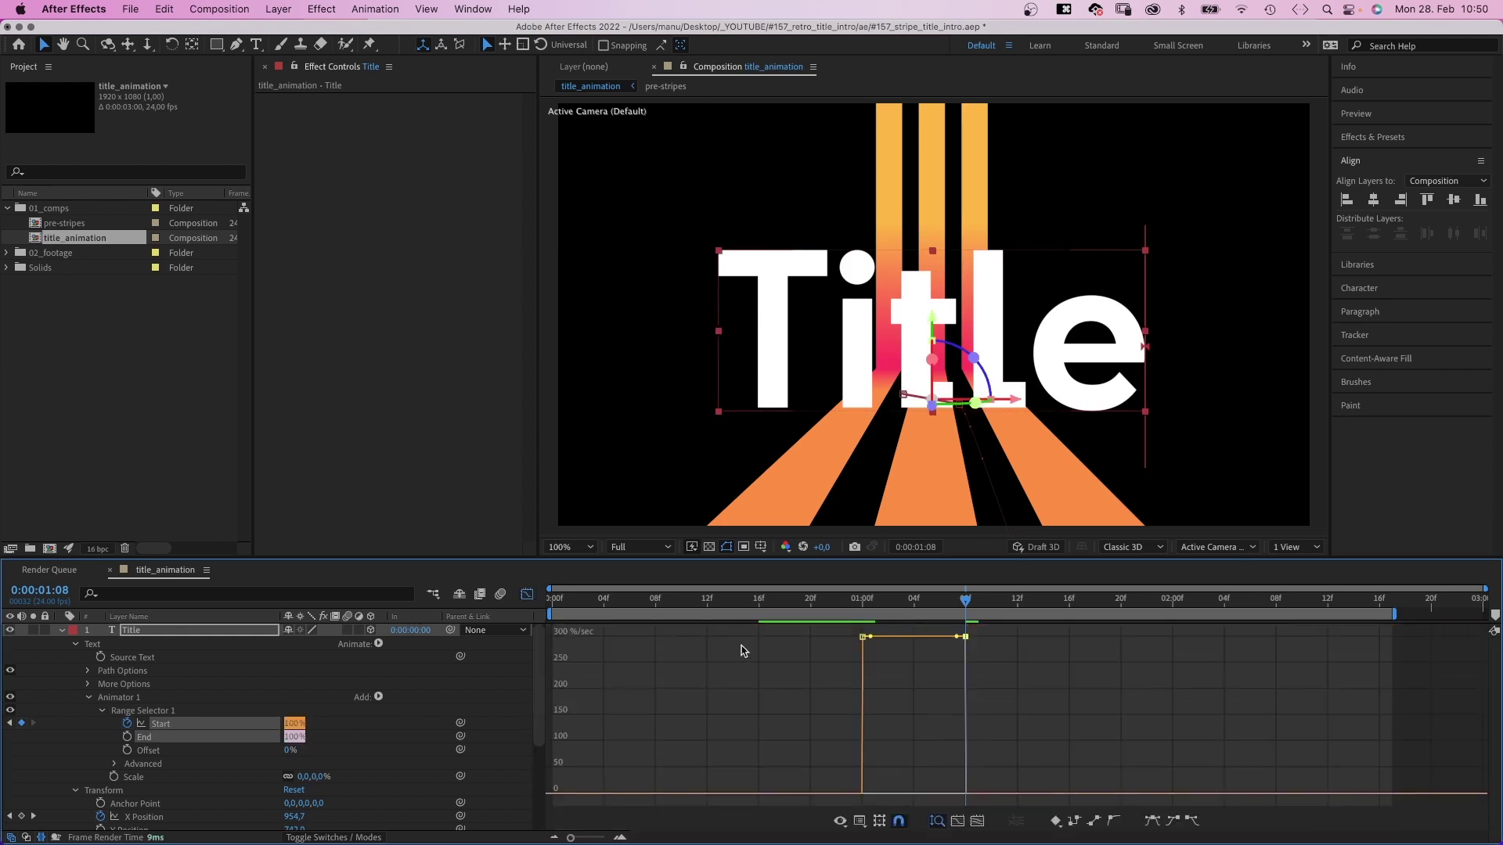
Pull out the last Range Start keyframe's influence for a strong ease, then collapse the Title layer
{"action": "left_click_drag", "start_coordinate": [955, 636], "coordinate": [744, 800]}
{"action": "left_click_drag", "start_coordinate": [874, 617], "coordinate": [547, 637]}
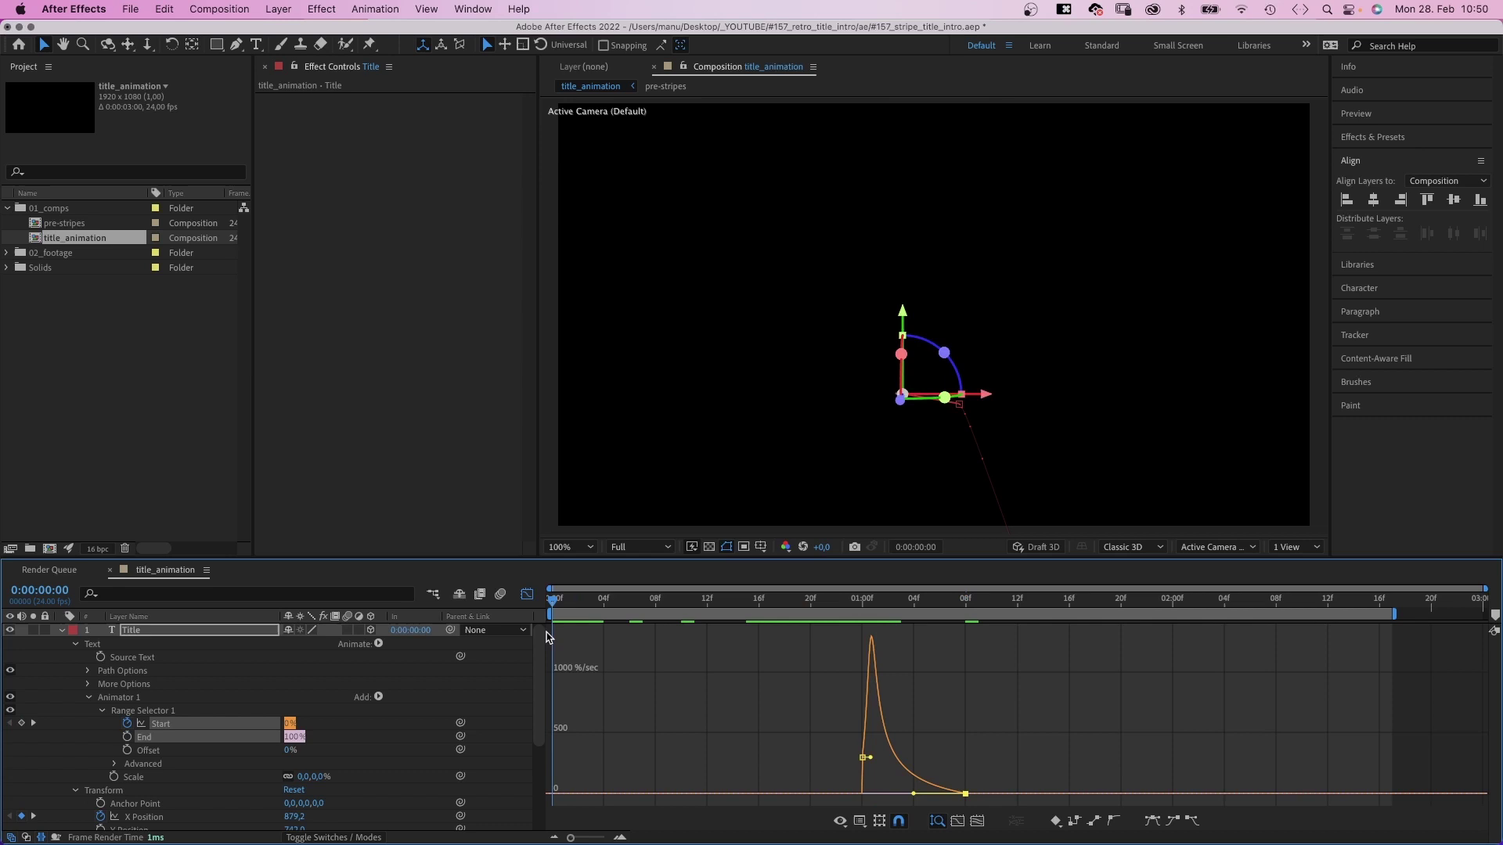
{"action": "left_click", "coordinate": [526, 596]}
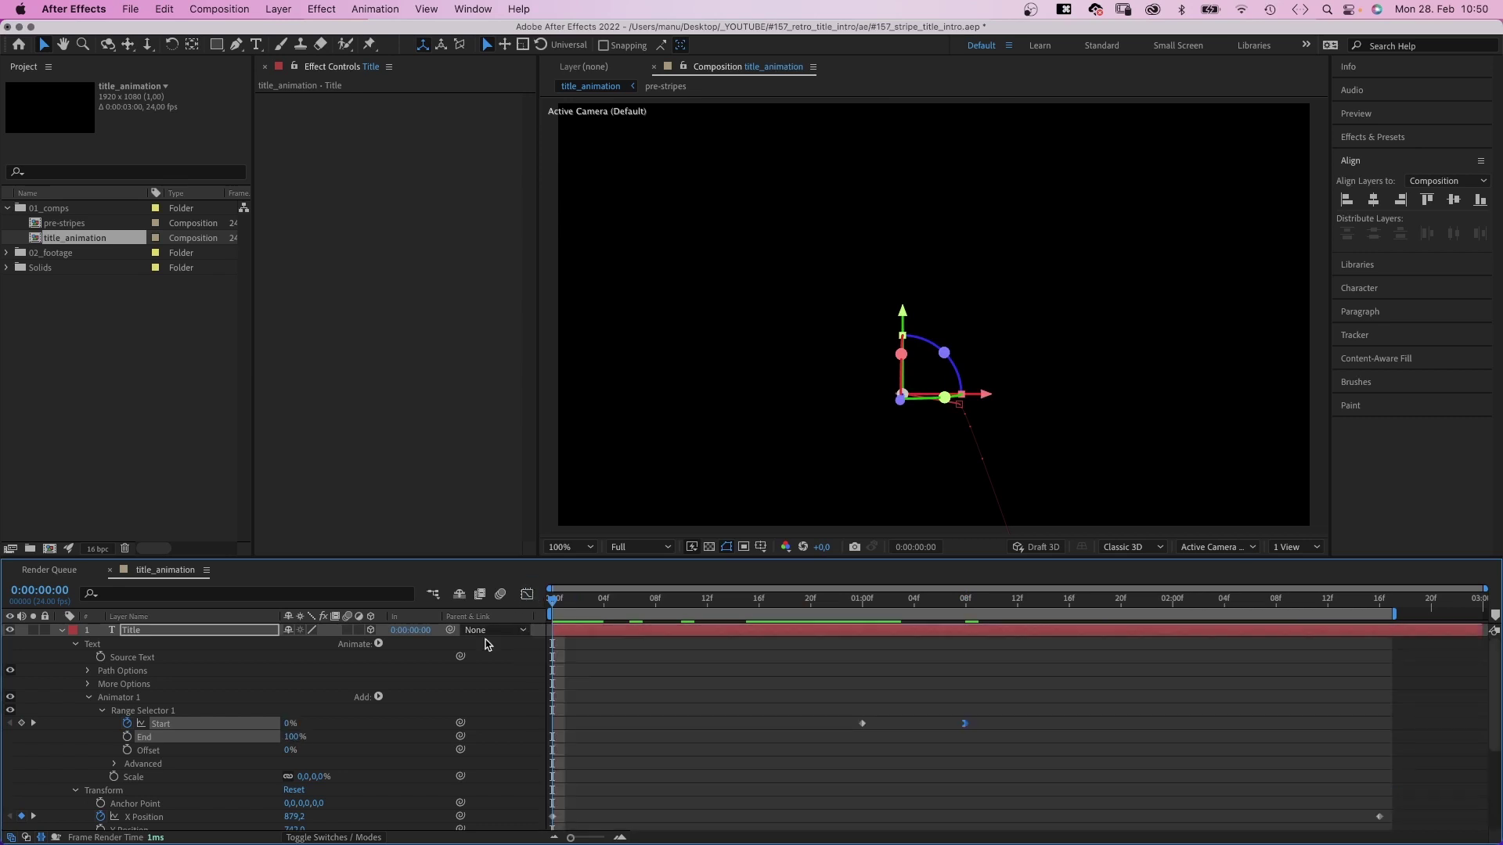
{"action": "left_click", "coordinate": [62, 685]}
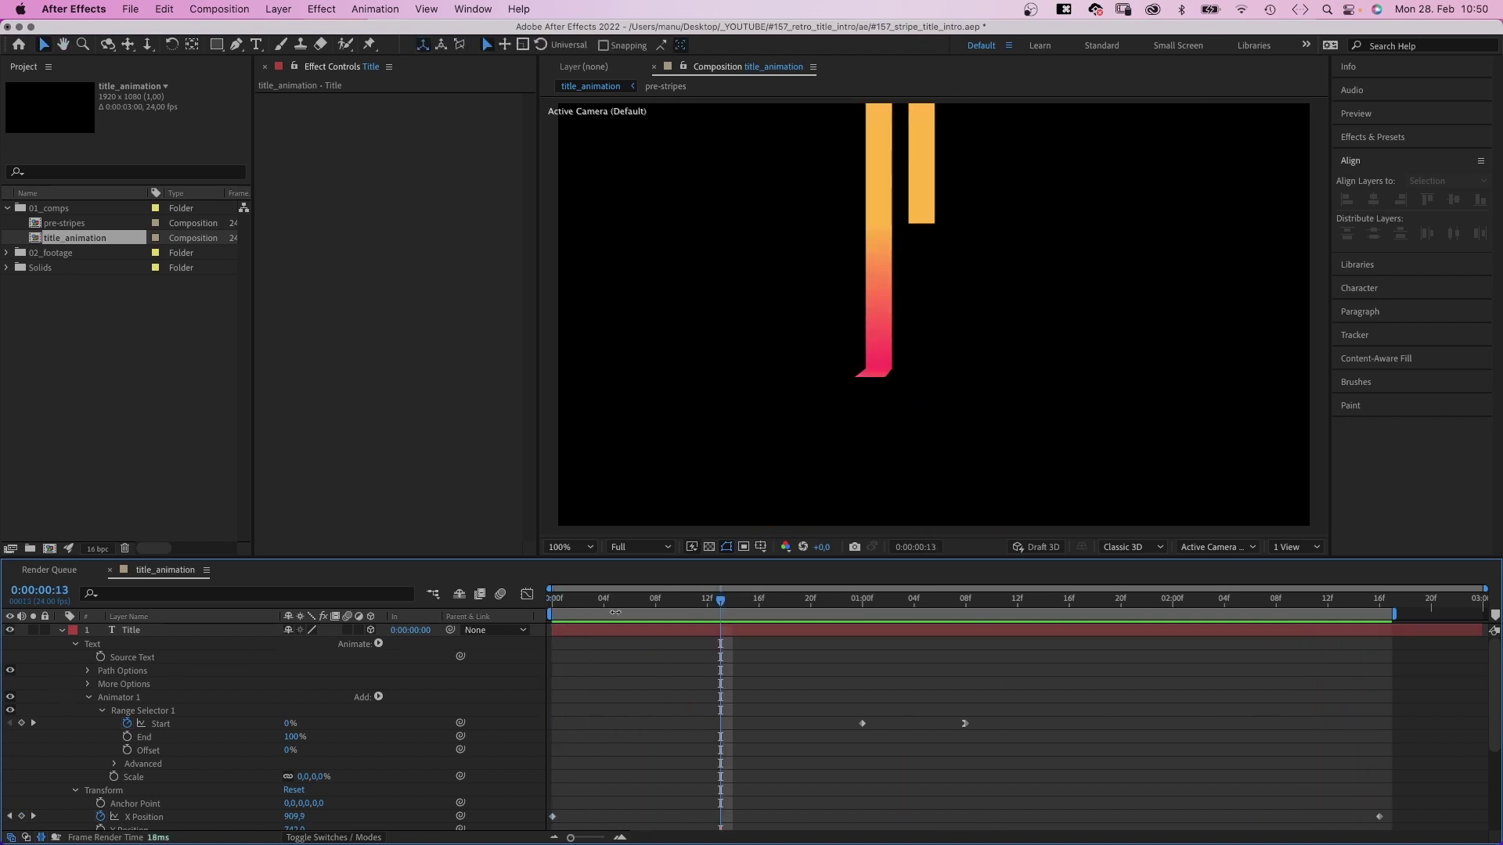
{"action": "left_click", "coordinate": [61, 631]}
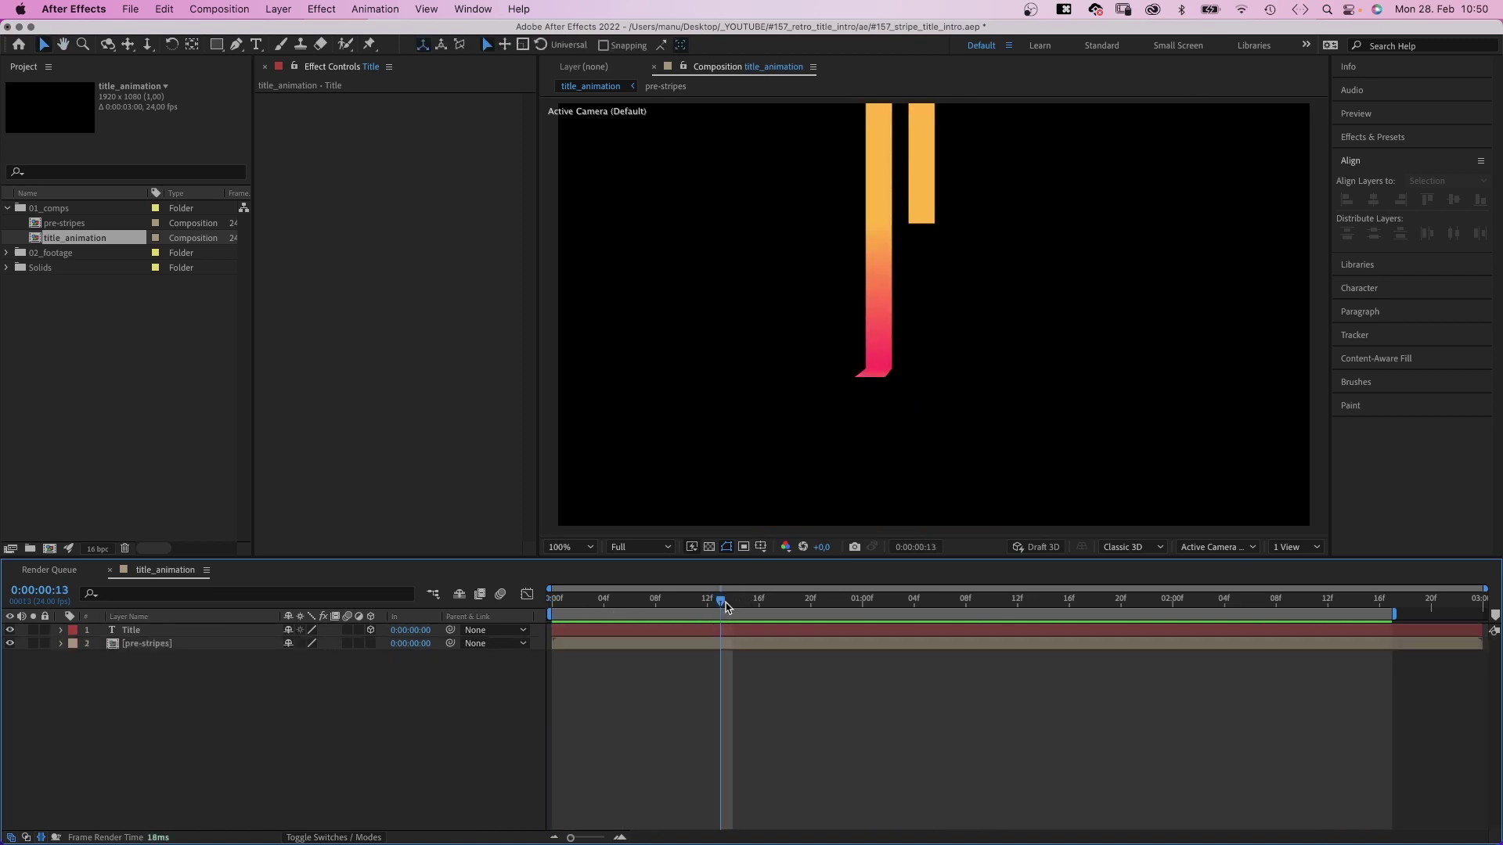
At 0:00:01:09, duplicate Title, remove the copy's X and Z Position keyframes, and flip it vertically
{"action": "left_click_drag", "start_coordinate": [726, 607], "coordinate": [980, 603]}
{"action": "left_click", "coordinate": [146, 631]}
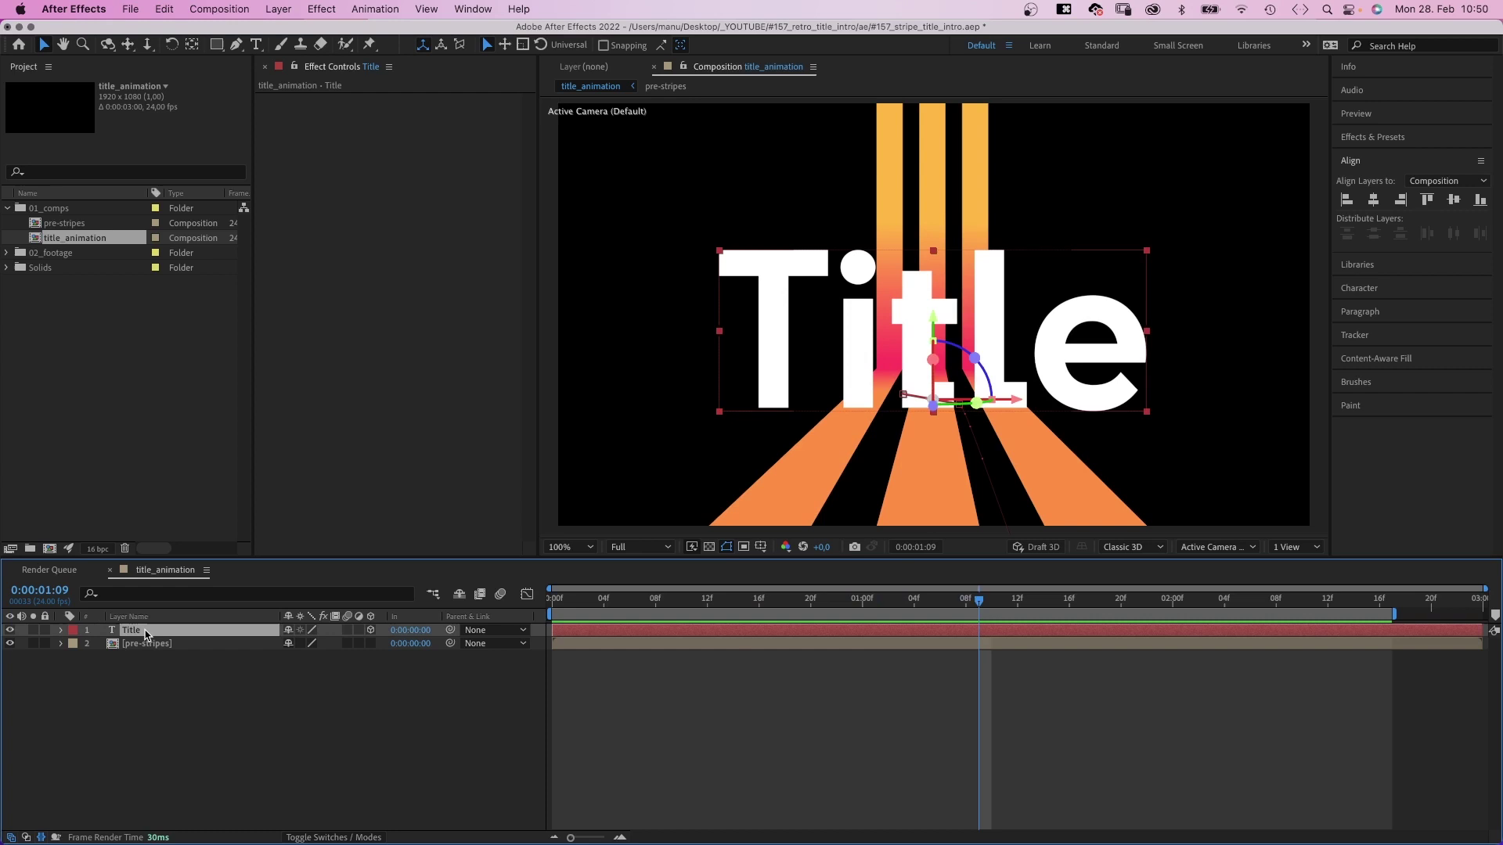
{"action": "key", "text": "cmd+d"}
{"action": "left_click_drag", "start_coordinate": [146, 631], "coordinate": [149, 655]}
{"action": "key", "text": "p"}
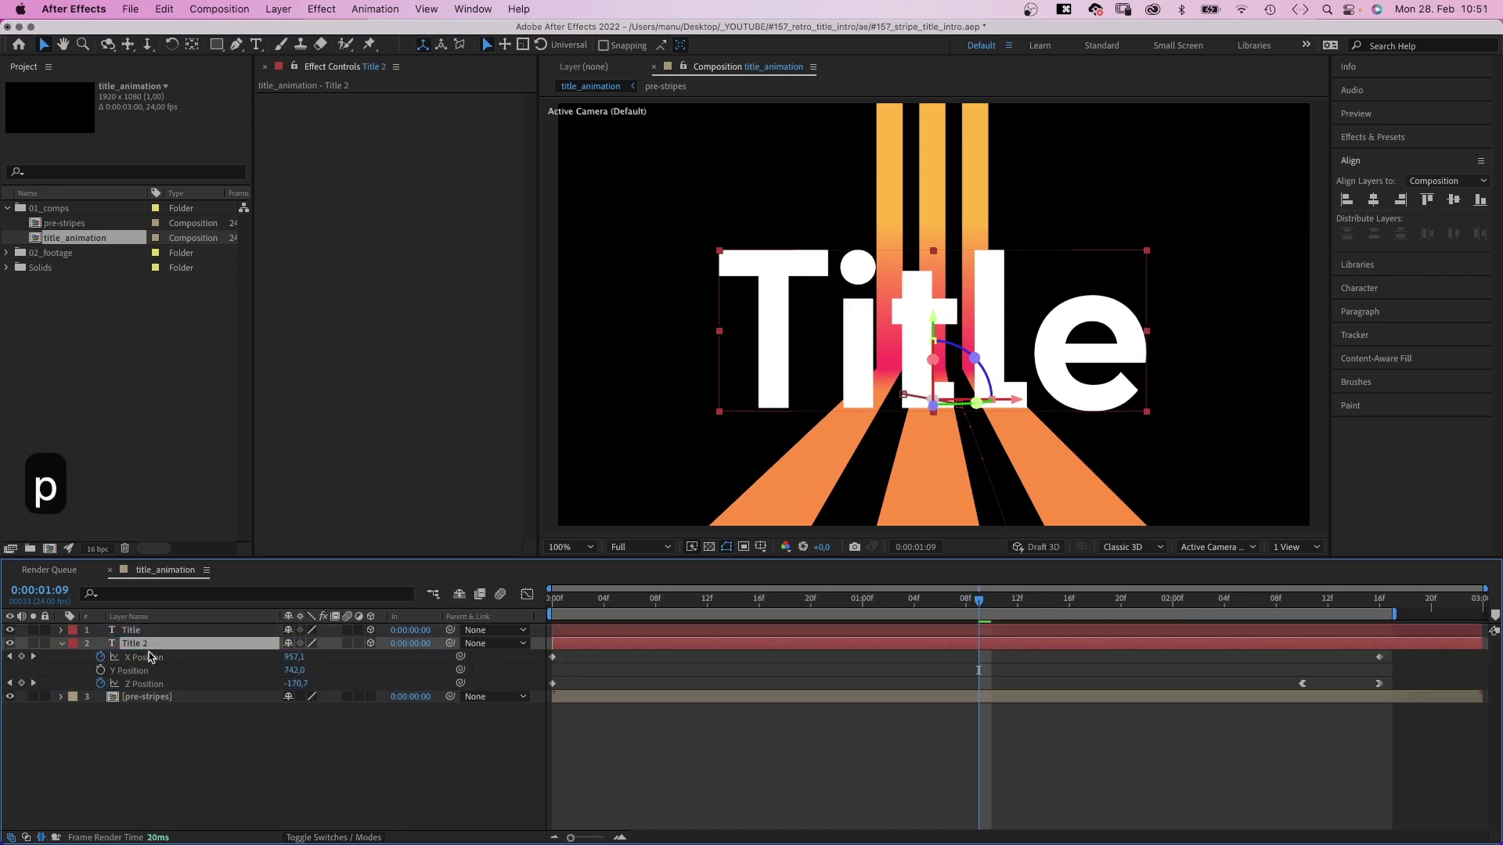
{"action": "left_click", "coordinate": [100, 657]}
{"action": "left_click", "coordinate": [100, 683]}
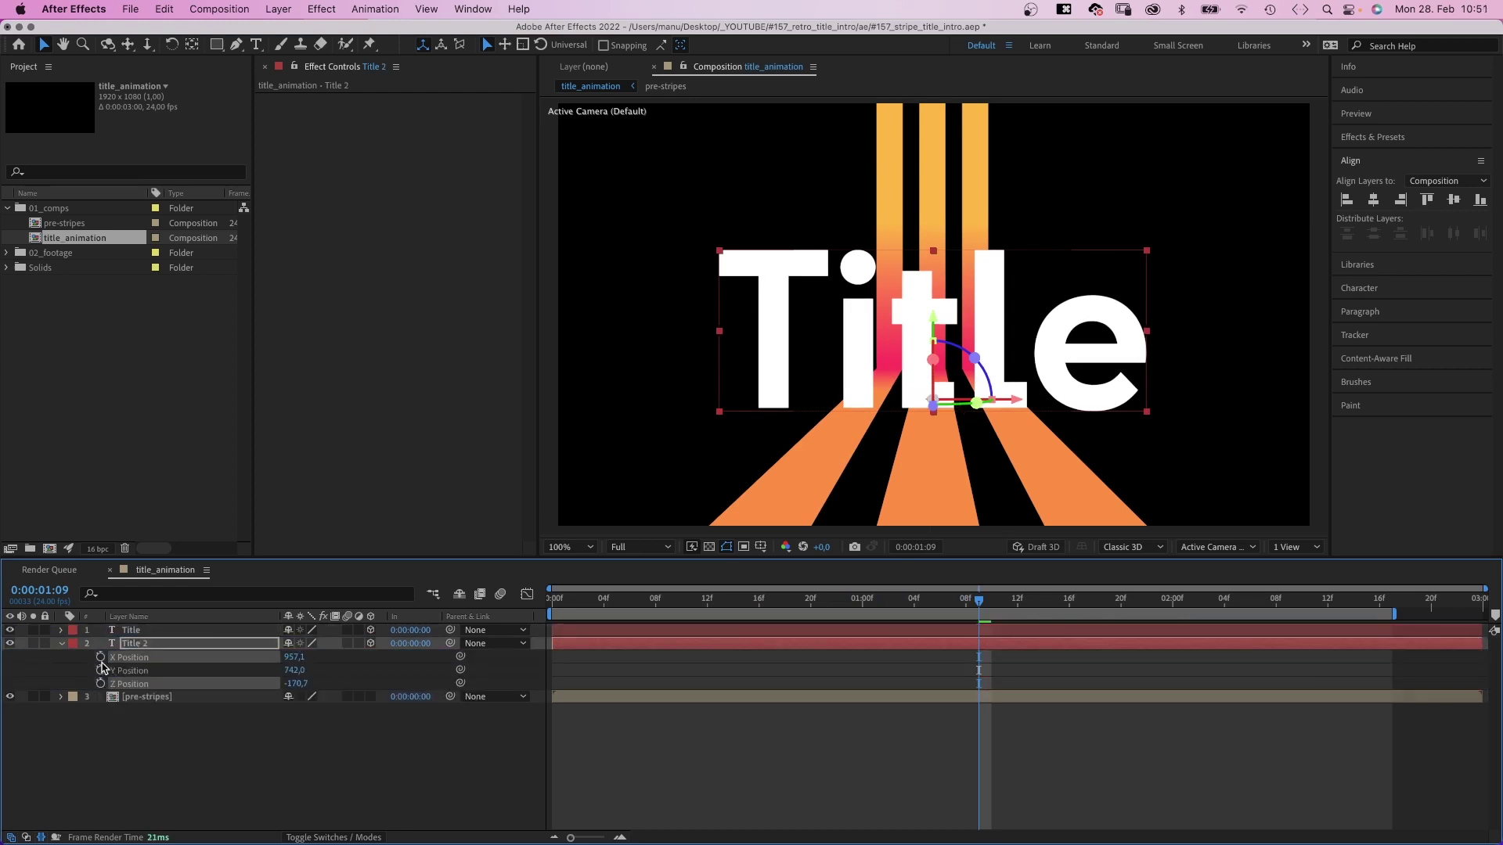
{"action": "left_click", "coordinate": [279, 9]}
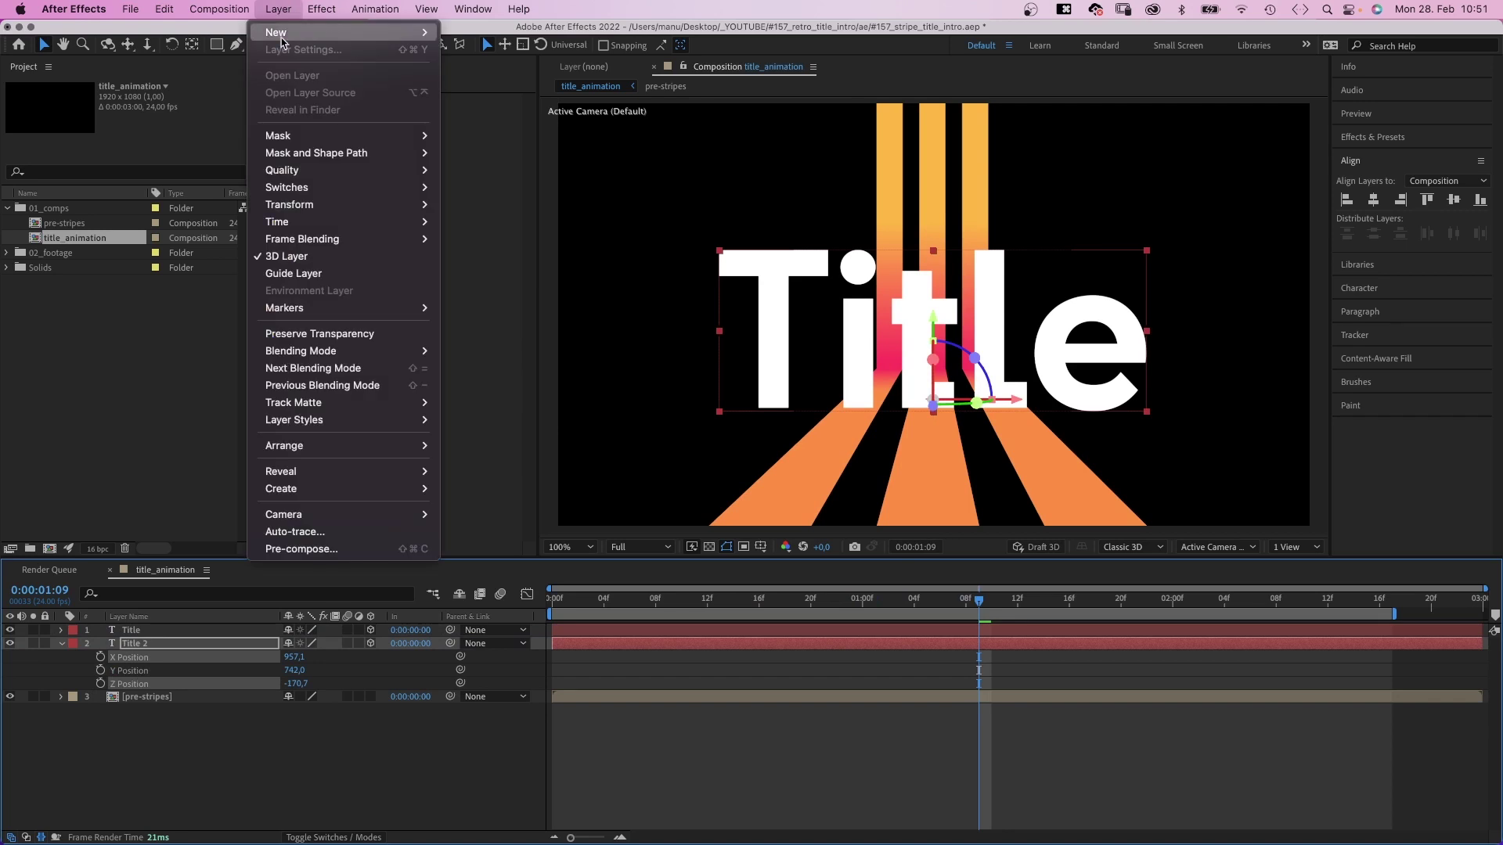
{"action": "mouse_move", "coordinate": [314, 204]}
{"action": "left_click", "coordinate": [526, 360]}
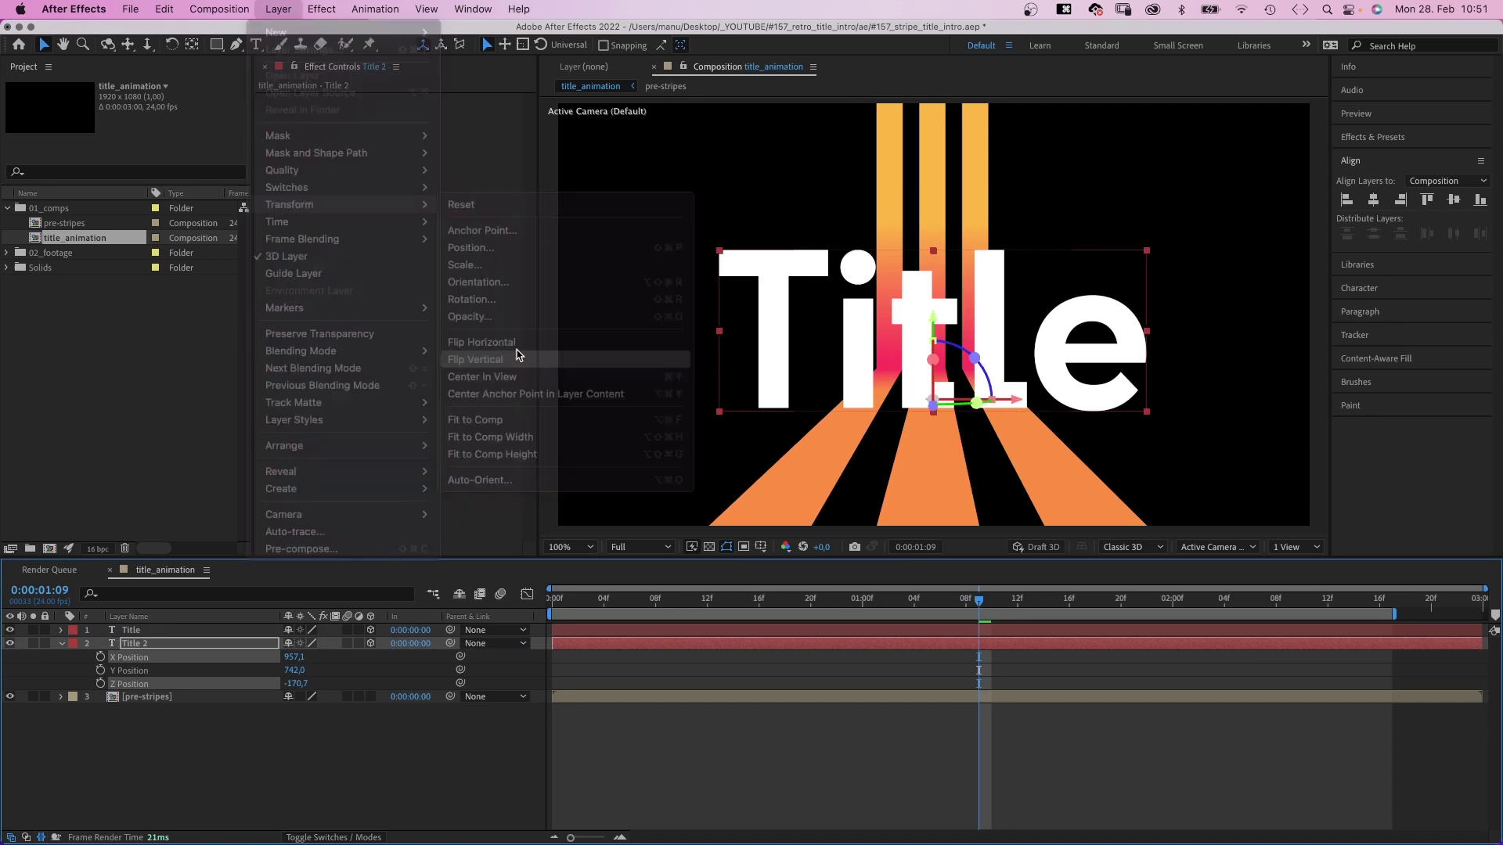
Parent Title 2 to Title and set its Y Position to 41
{"action": "left_click", "coordinate": [152, 733]}
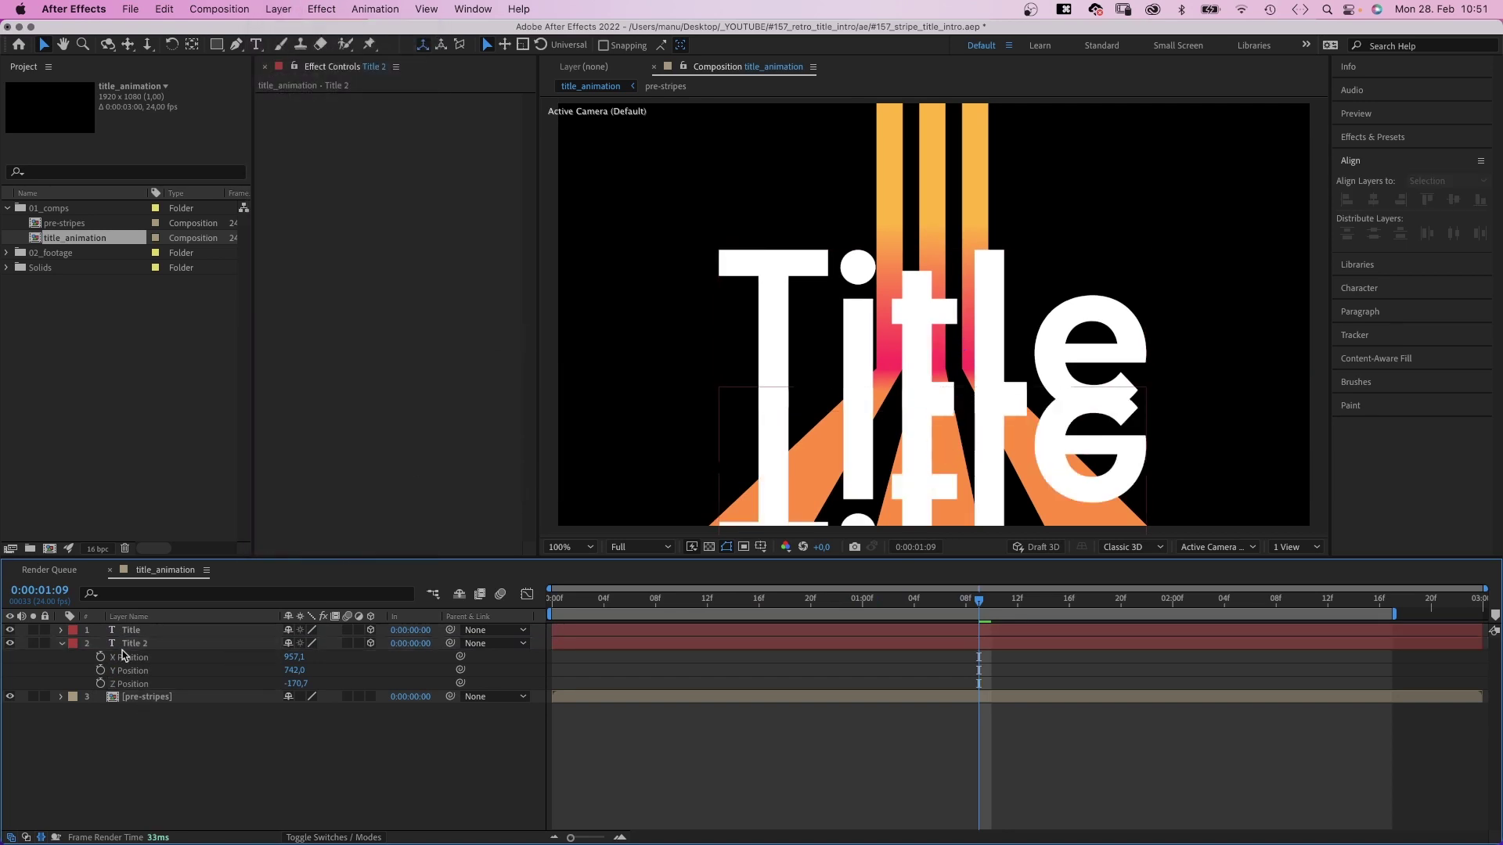
{"action": "left_click", "coordinate": [131, 643]}
{"action": "key", "text": "v"}
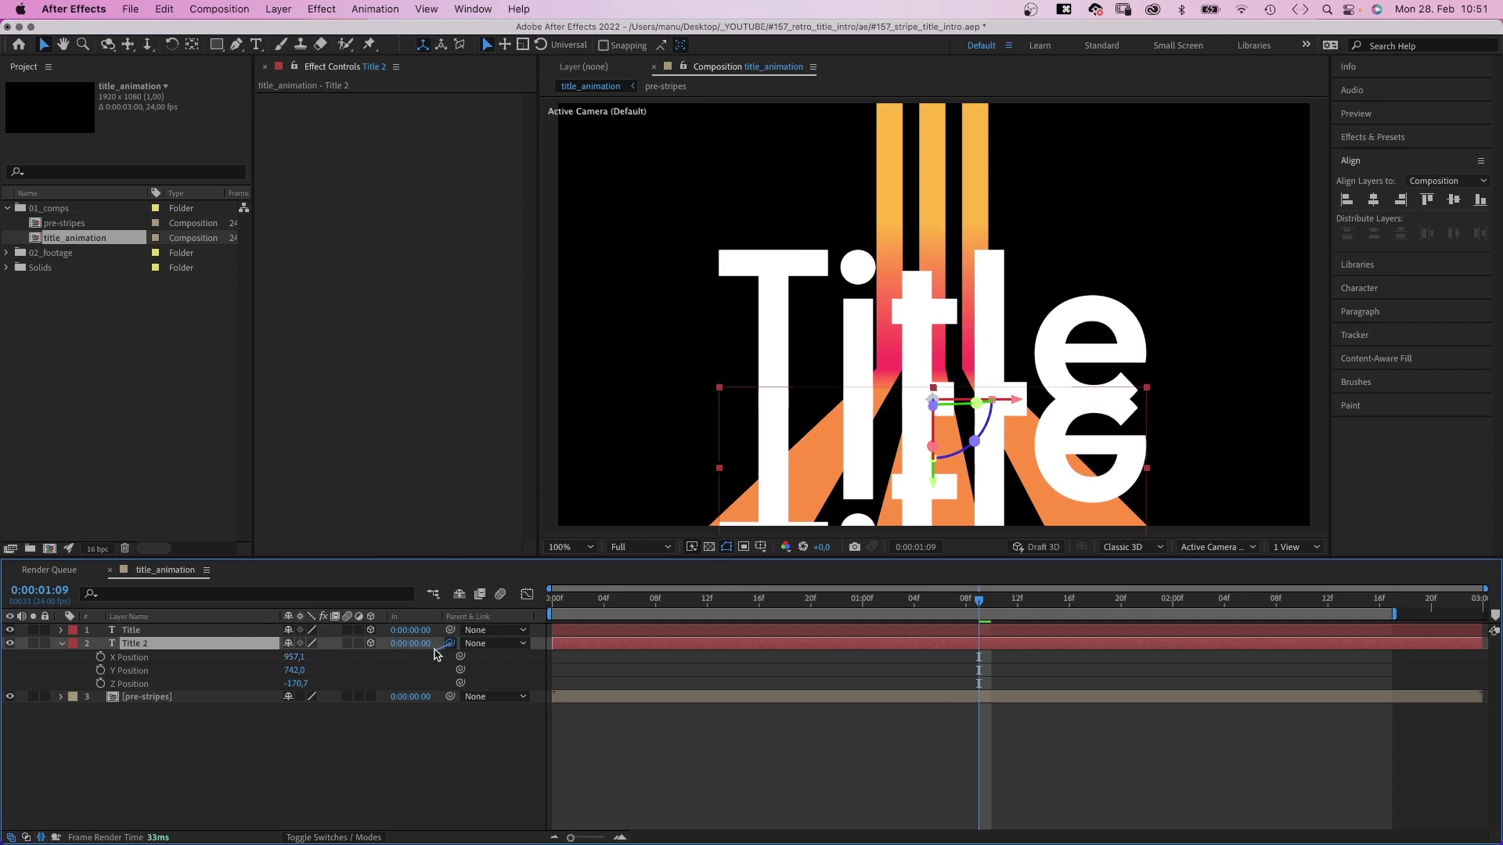
{"action": "left_click_drag", "start_coordinate": [450, 643], "coordinate": [141, 632]}
{"action": "mouse_move", "coordinate": [287, 670]}
{"action": "left_mouse_down"}
{"action": "mouse_move", "coordinate": [326, 662]}
{"action": "mouse_move", "coordinate": [312, 662]}
{"action": "left_mouse_up"}
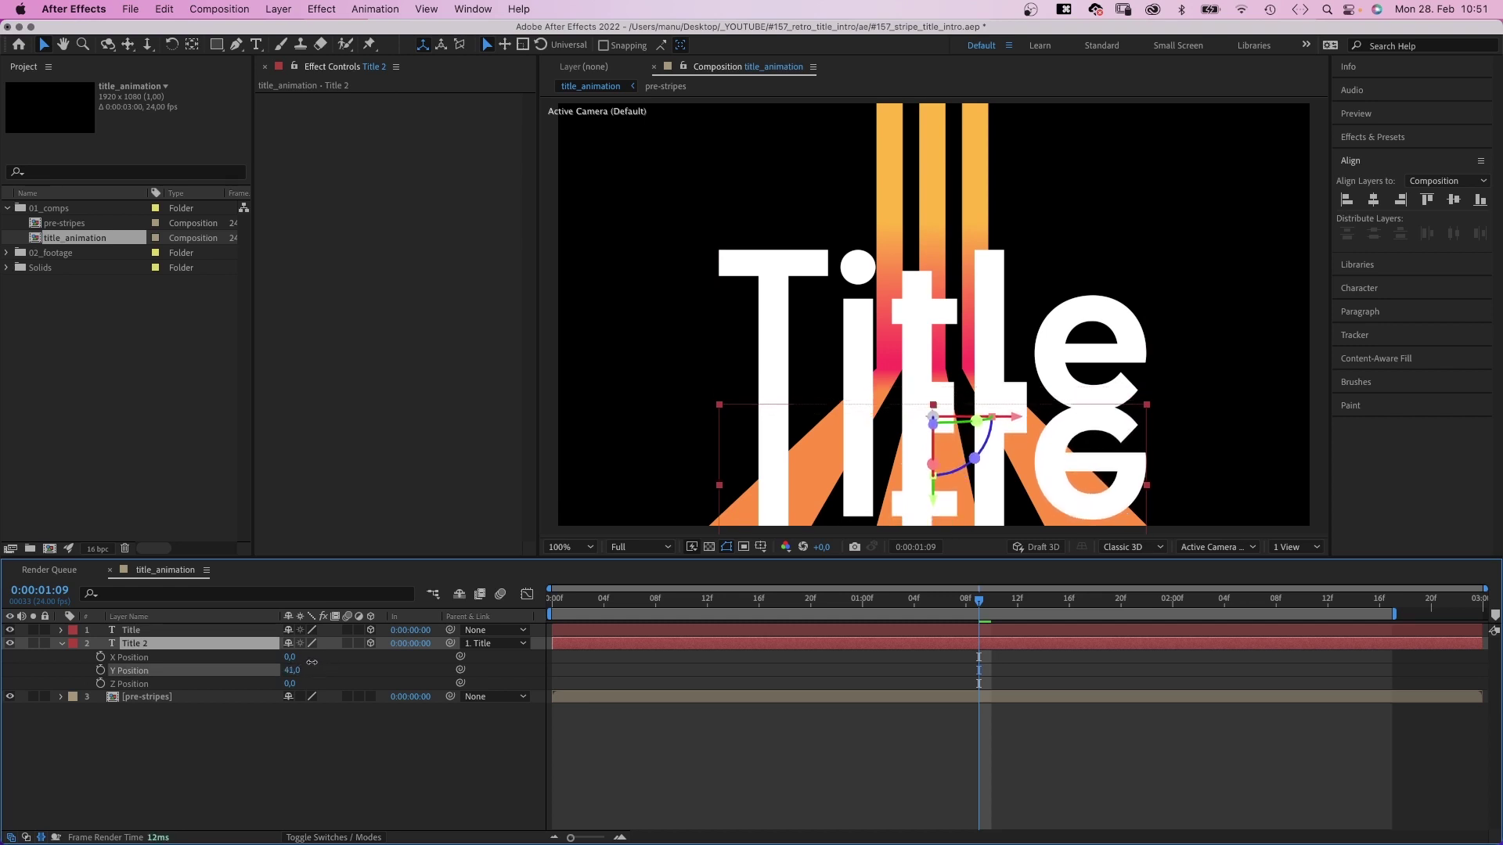
Draw a rectangle mask over Title 2 with 0, 259 px vertical feather, then raise its bottom edge
{"action": "left_click", "coordinate": [217, 44]}
{"action": "left_click_drag", "start_coordinate": [650, 311], "coordinate": [1295, 495]}
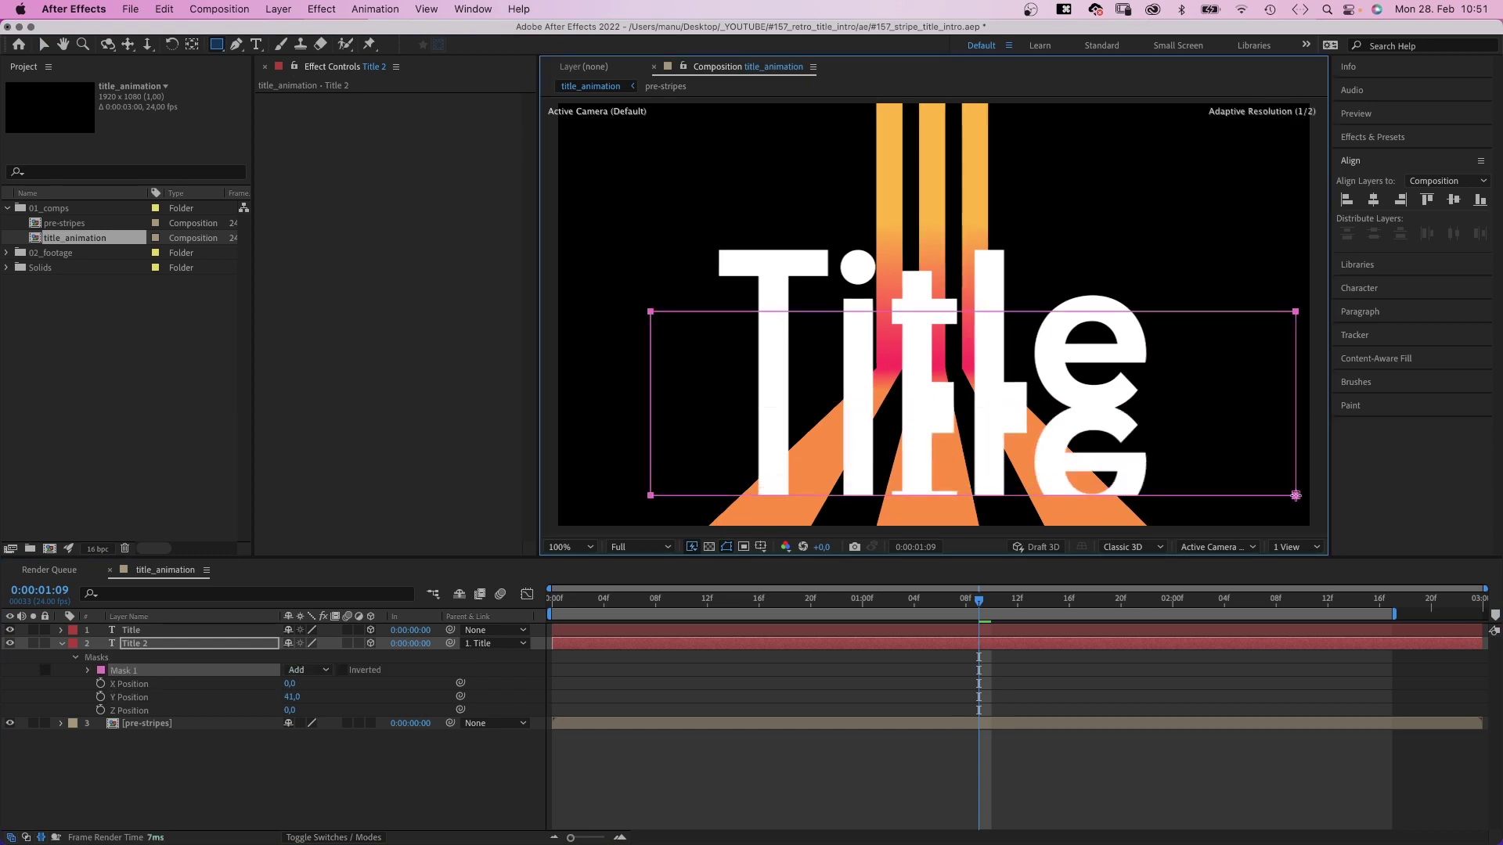
{"action": "left_click", "coordinate": [89, 671]}
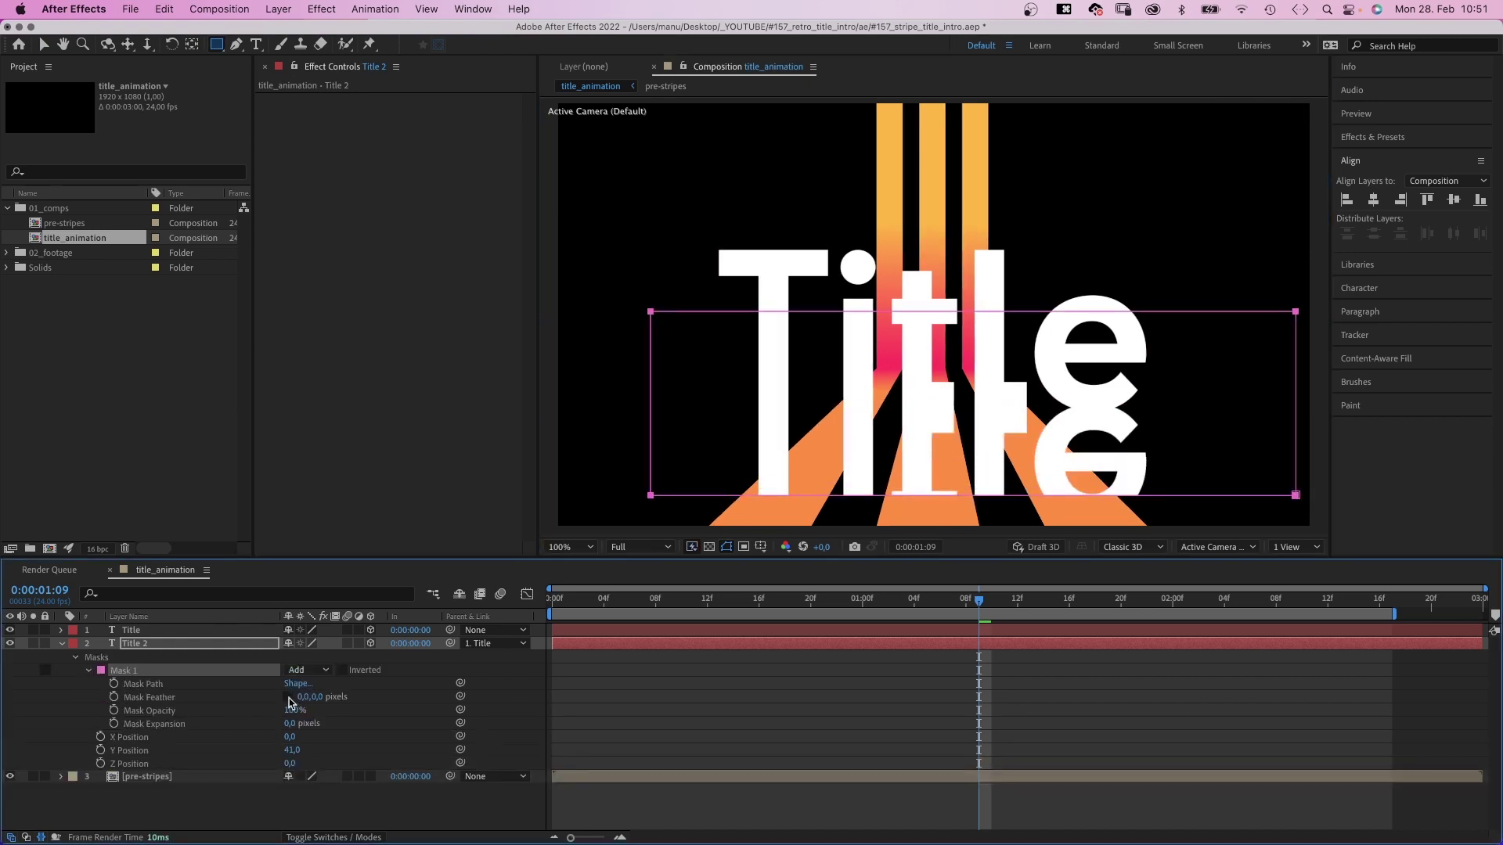
{"action": "left_click_drag", "start_coordinate": [319, 697], "coordinate": [500, 678]}
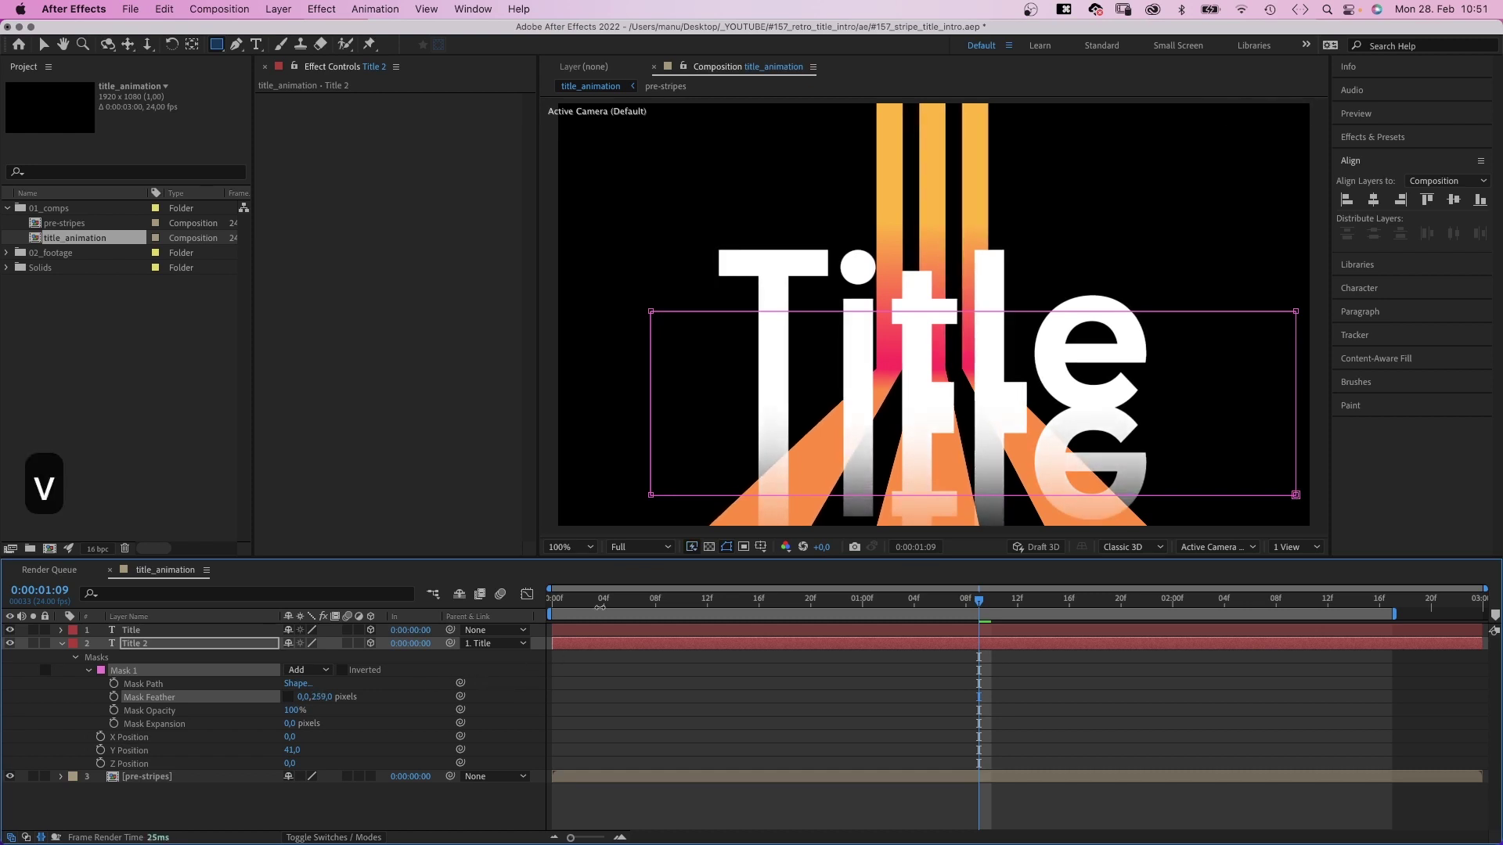
{"action": "left_click_drag", "start_coordinate": [712, 500], "coordinate": [714, 462]}
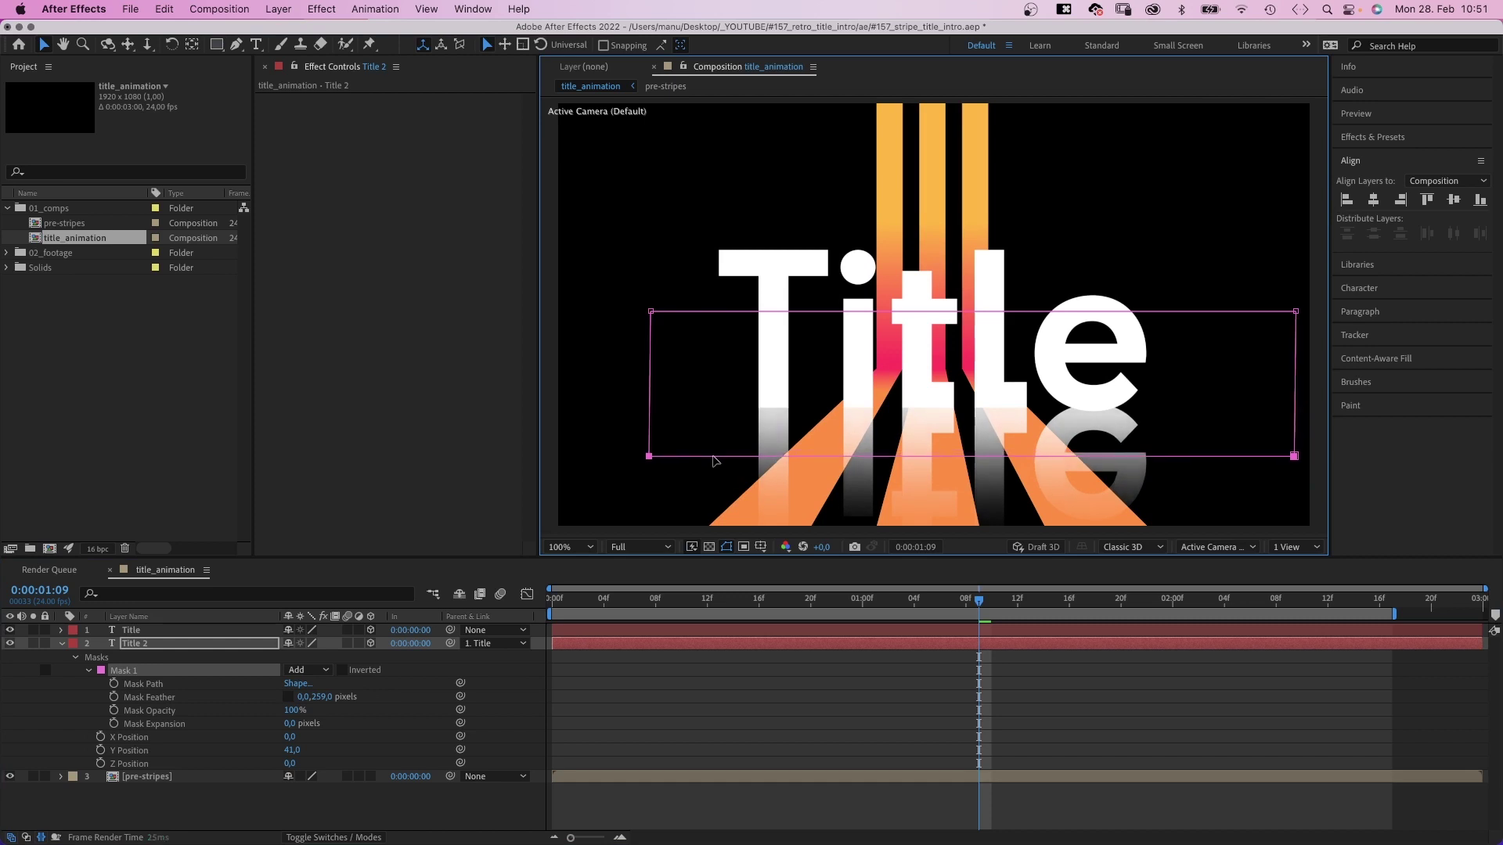
Apply the Set Matte effect to Title 2, taking its matte from layer 3. pre-stripes
{"action": "left_click", "coordinate": [1379, 136]}
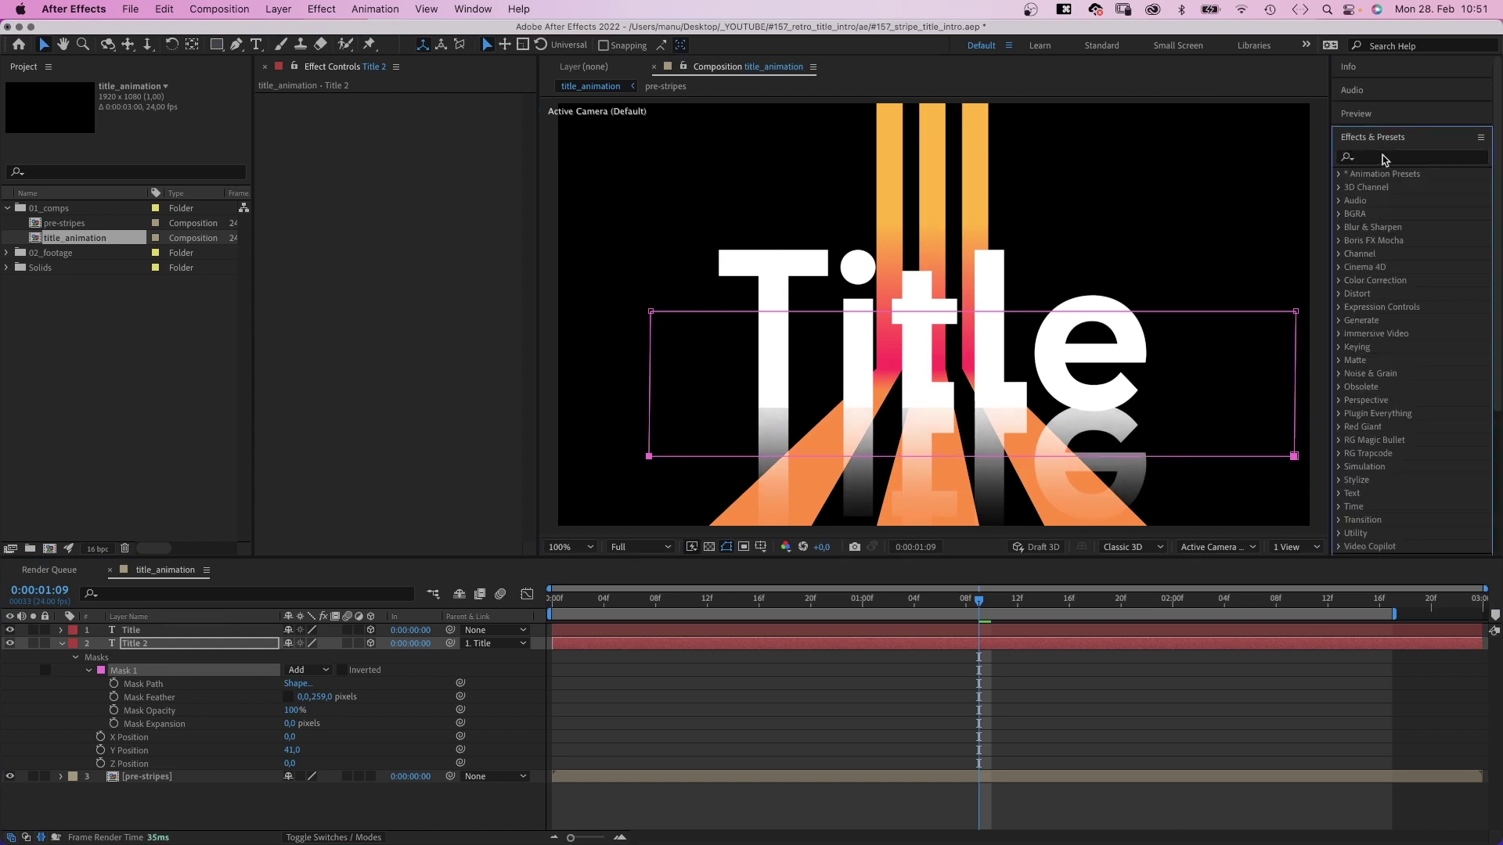
{"action": "left_click", "coordinate": [1382, 159]}
{"action": "type", "text": "set matte"}
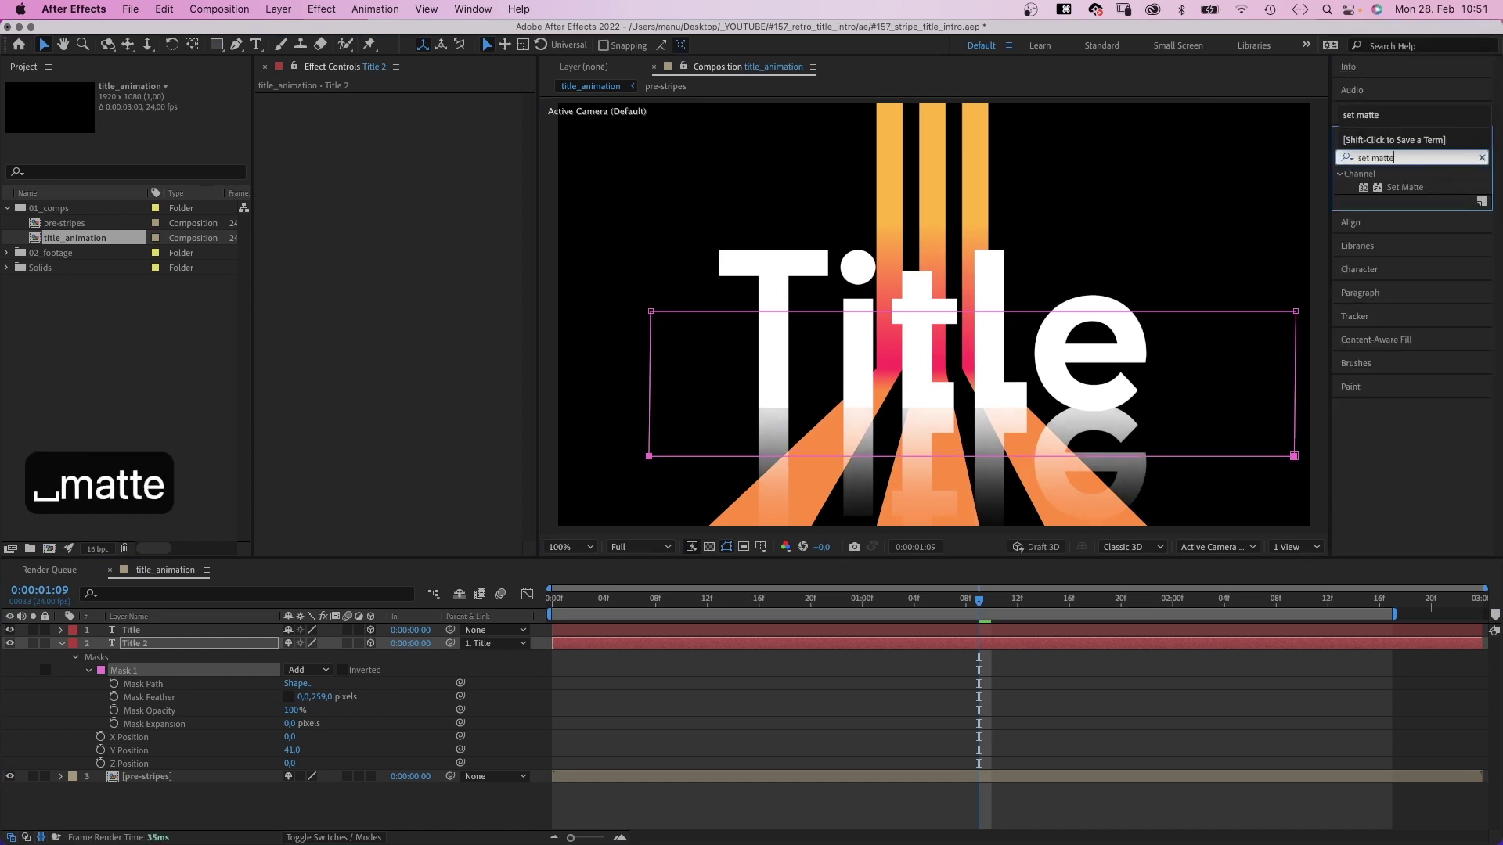
{"action": "left_click_drag", "start_coordinate": [1375, 187], "coordinate": [345, 176]}
{"action": "left_click", "coordinate": [439, 112]}
{"action": "left_click", "coordinate": [449, 189]}
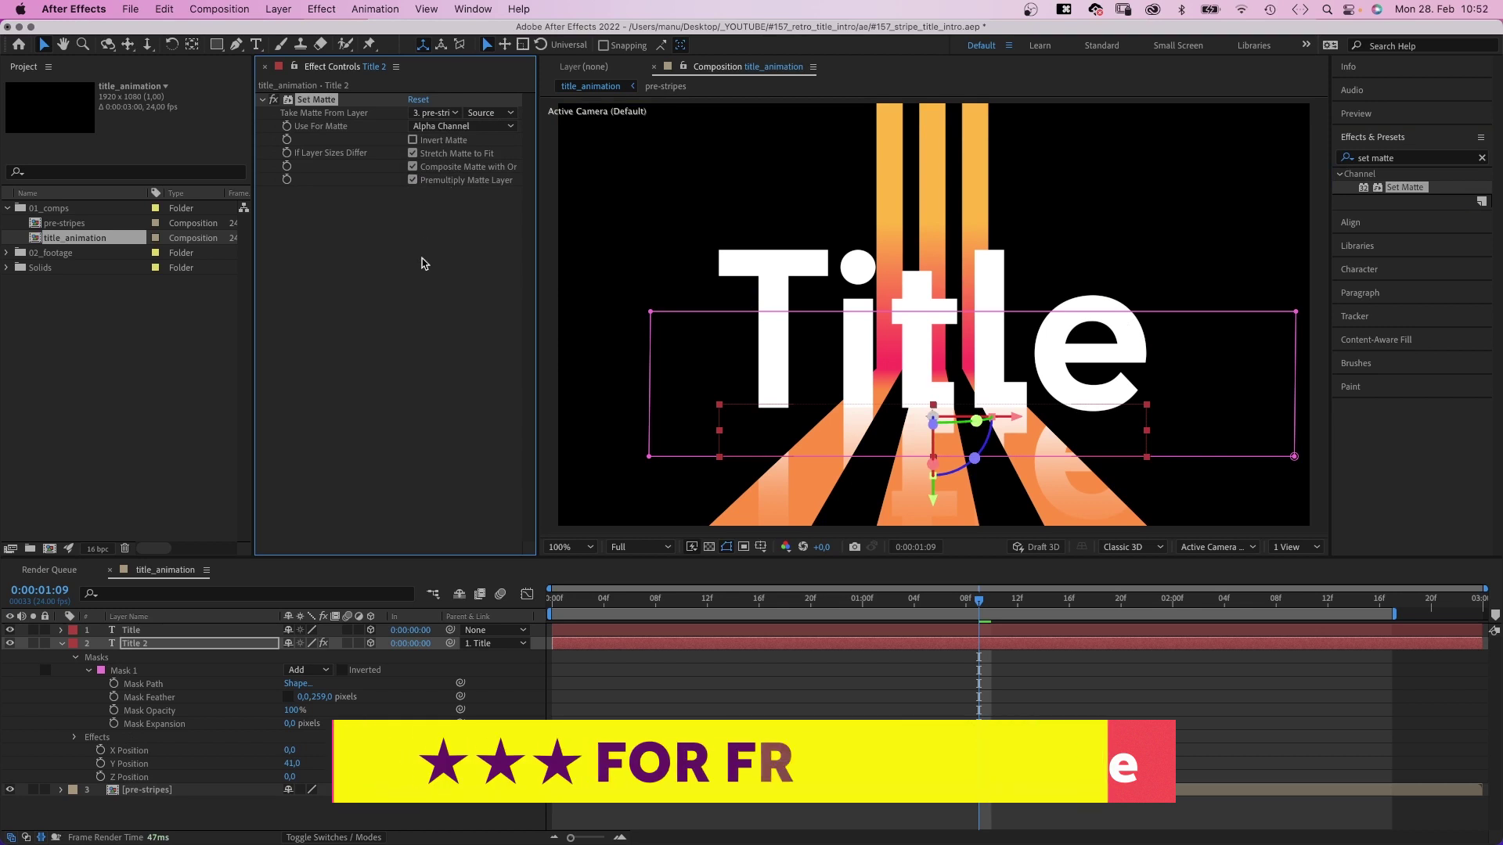
{"action": "left_click", "coordinate": [65, 648]}
{"action": "left_click", "coordinate": [65, 648]}
{"action": "key", "text": "Home"}
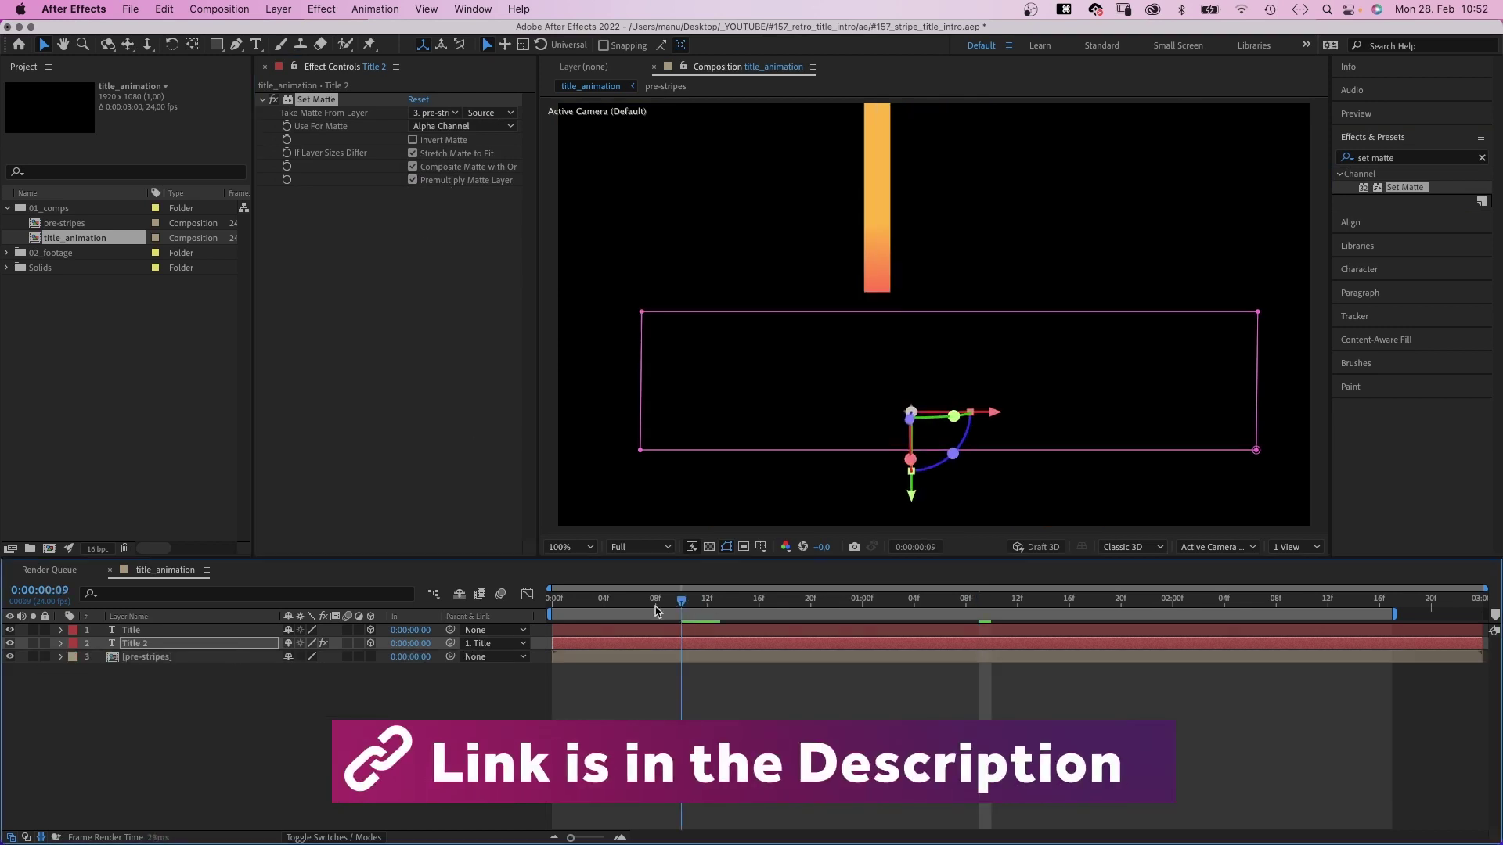
{"action": "key", "text": "space"}
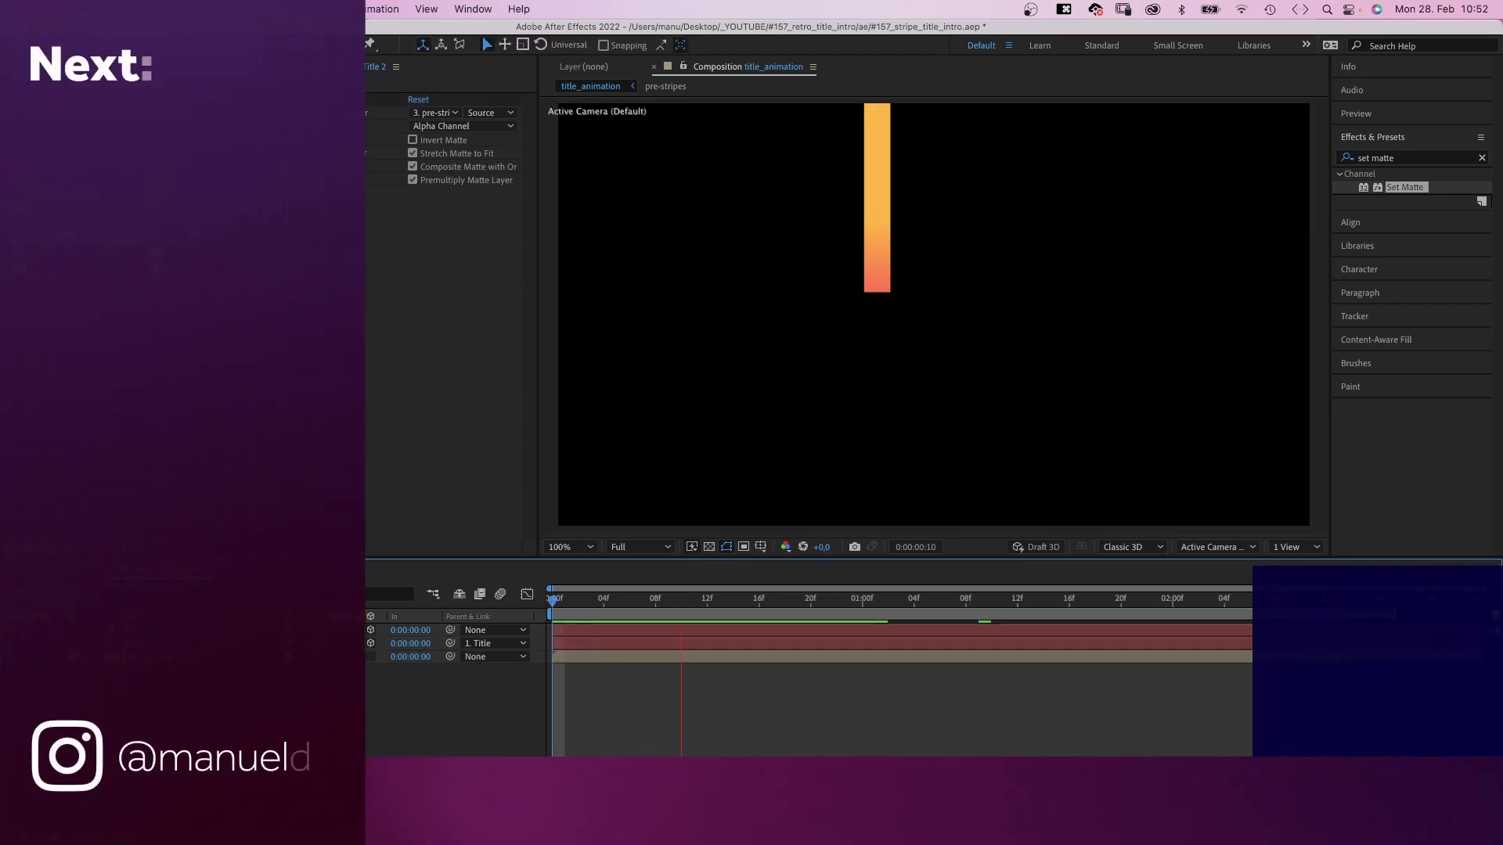